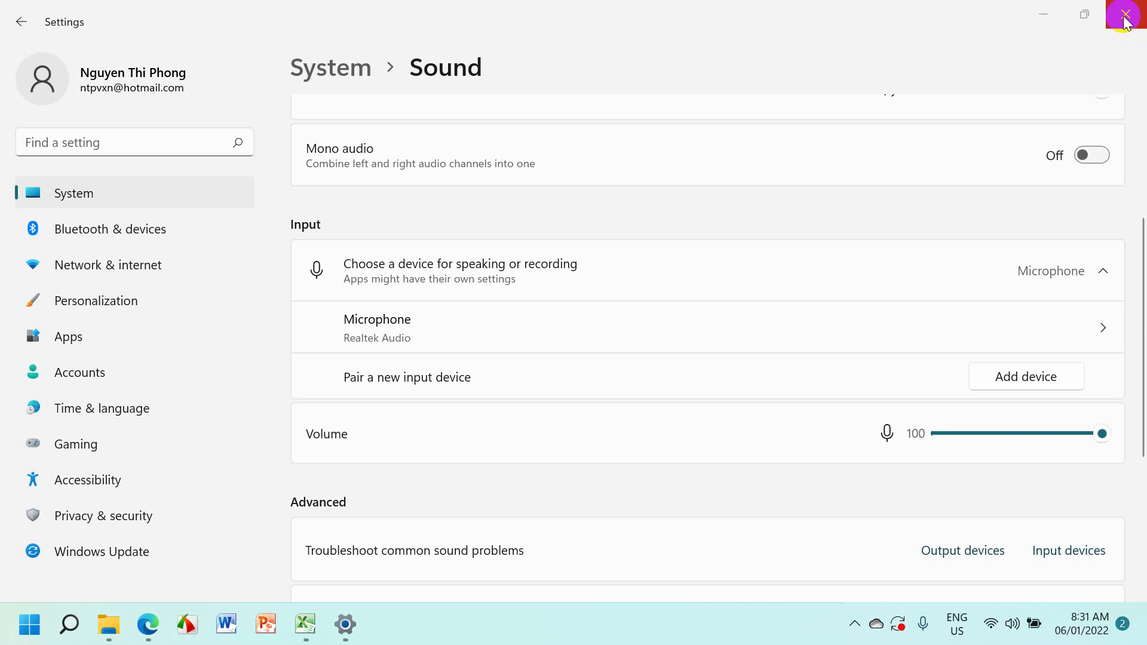
# Close the Sound settings window to reveal the Excel room-rental payment workbook
pyautogui.click(1125, 14)
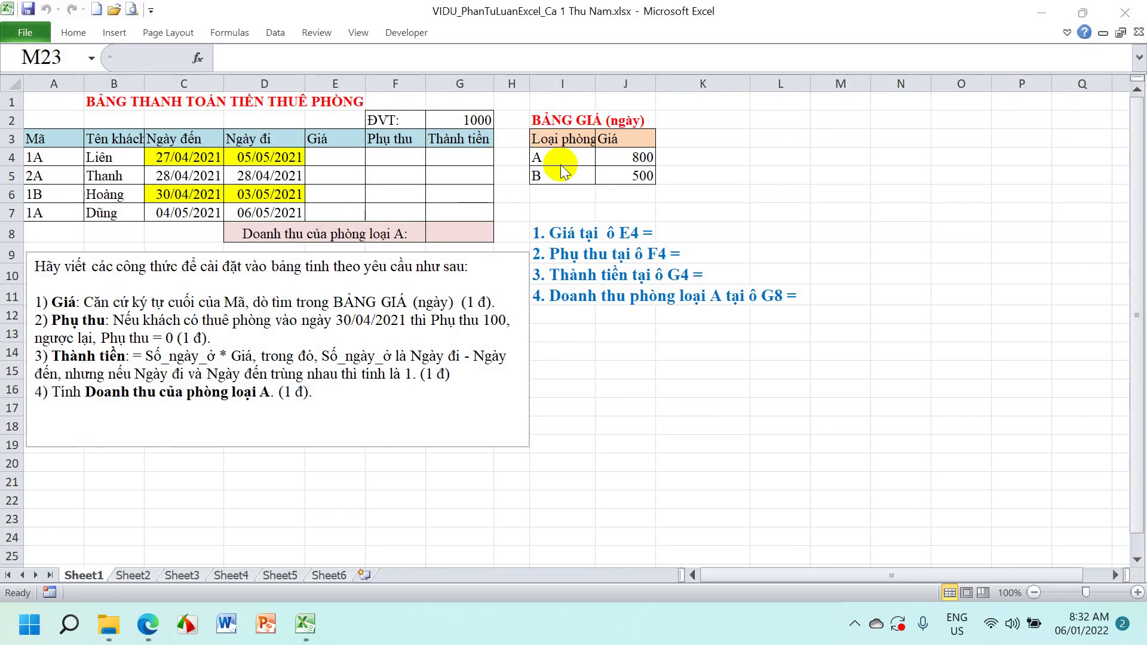
# Start appending VLOOKUP(RIGHT( to note 1 in I8, with a taller formula bar
pyautogui.click(358, 35)
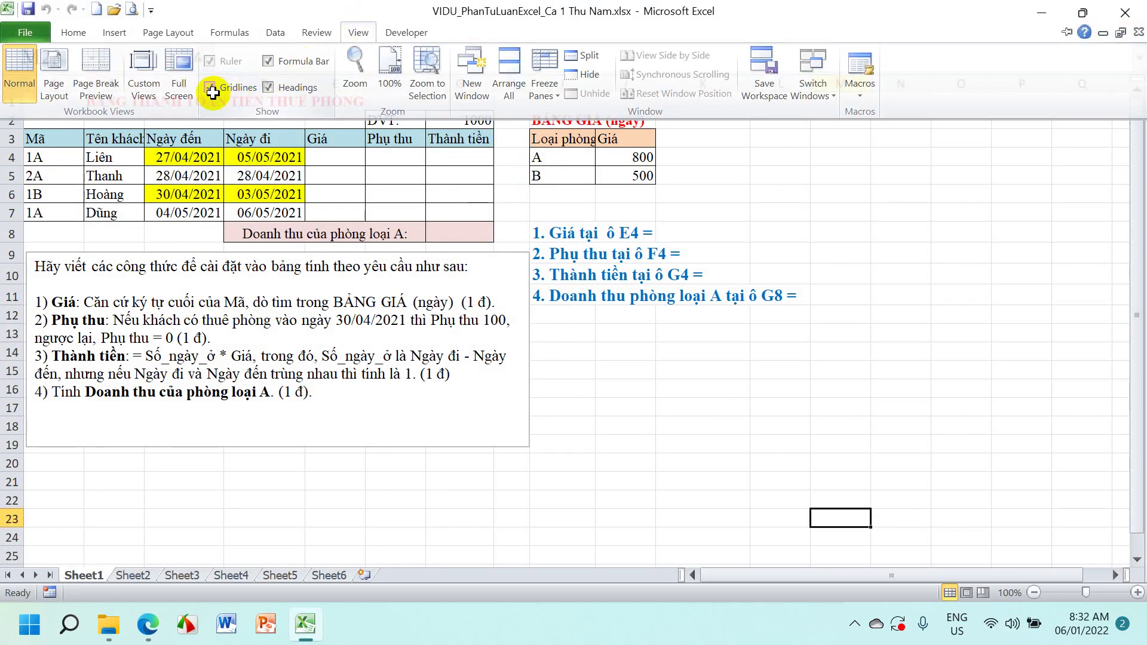
pyautogui.click(542, 237)
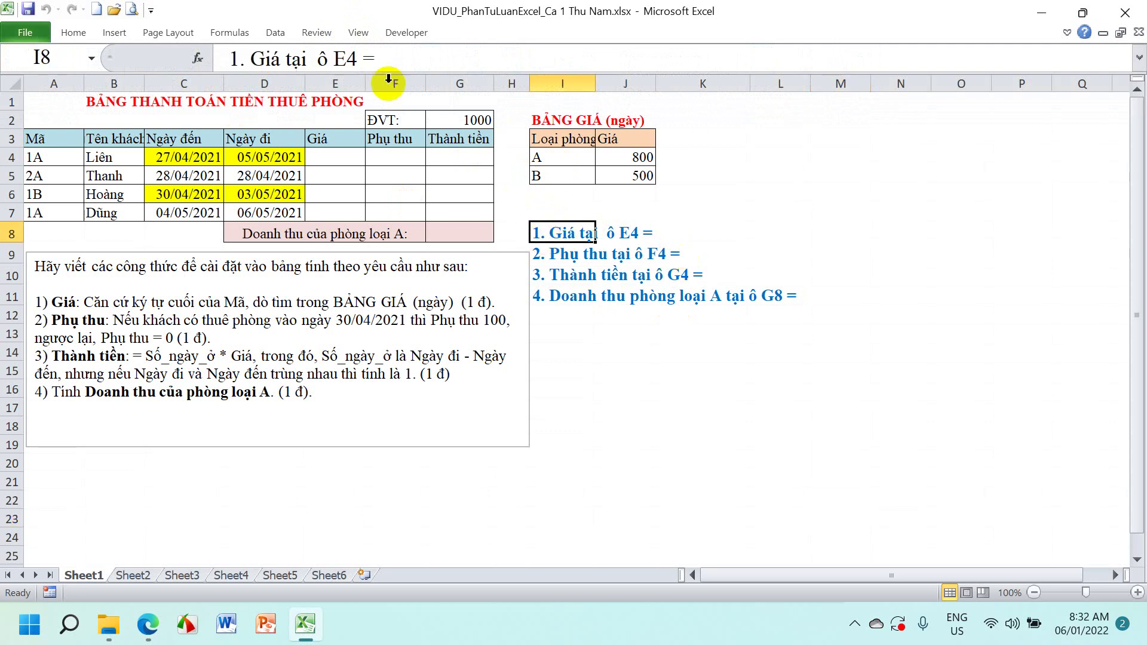
pyautogui.click(454, 57)
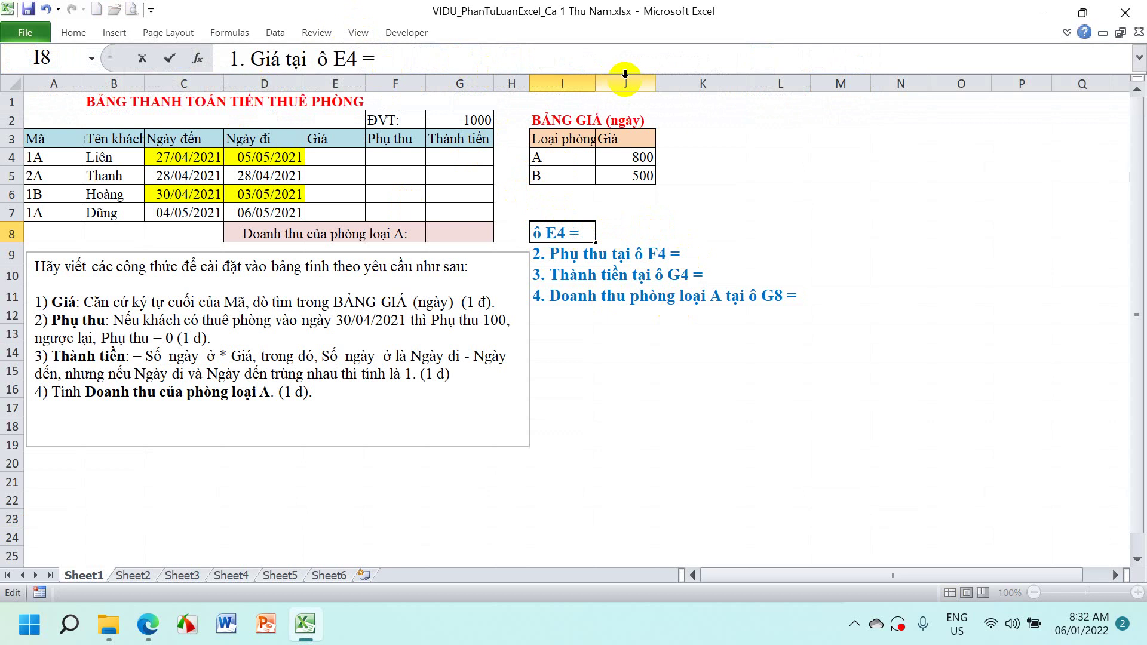
pyautogui.write('VLOOKUP(')
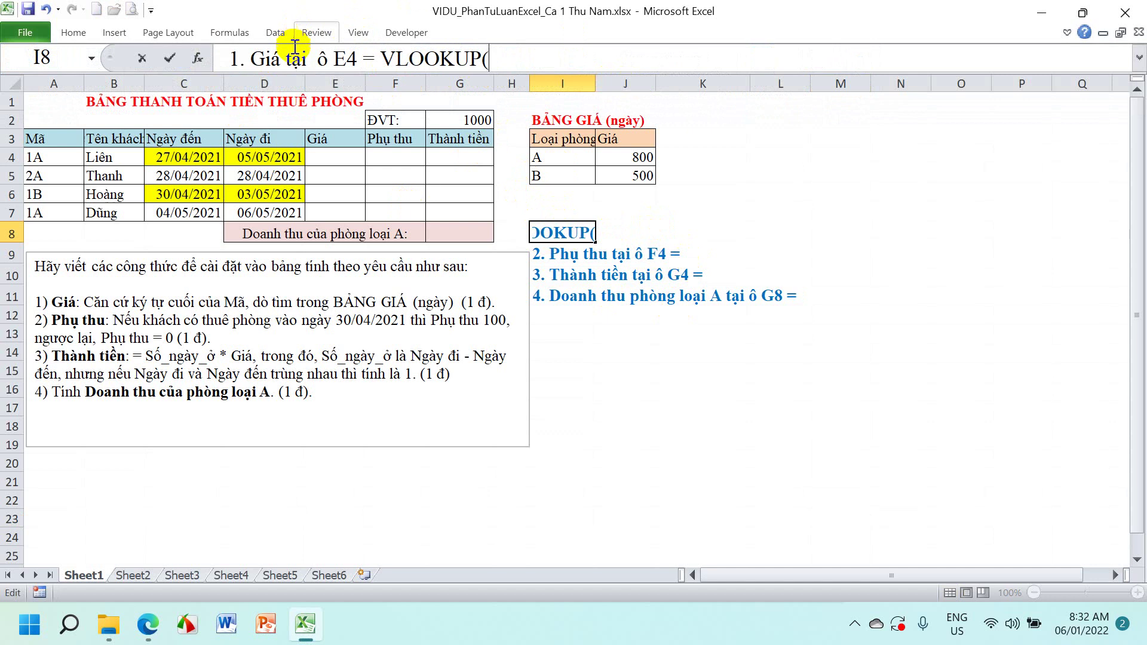
pyautogui.moveTo(294, 73); pyautogui.dragTo(293, 125)
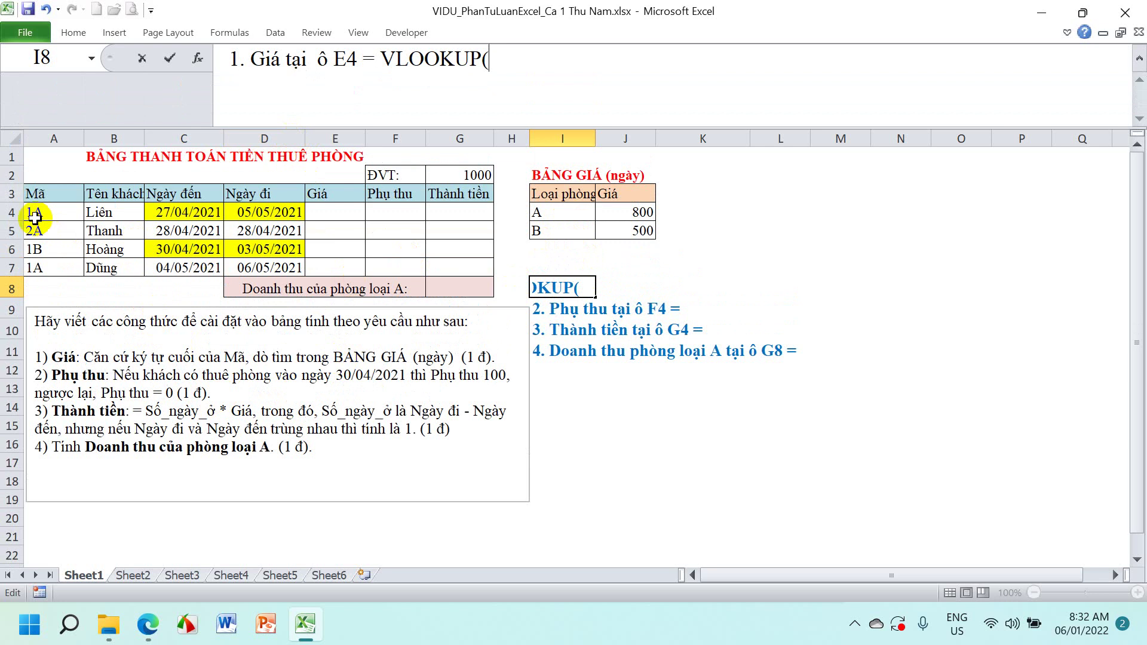
pyautogui.write('RIGHT')
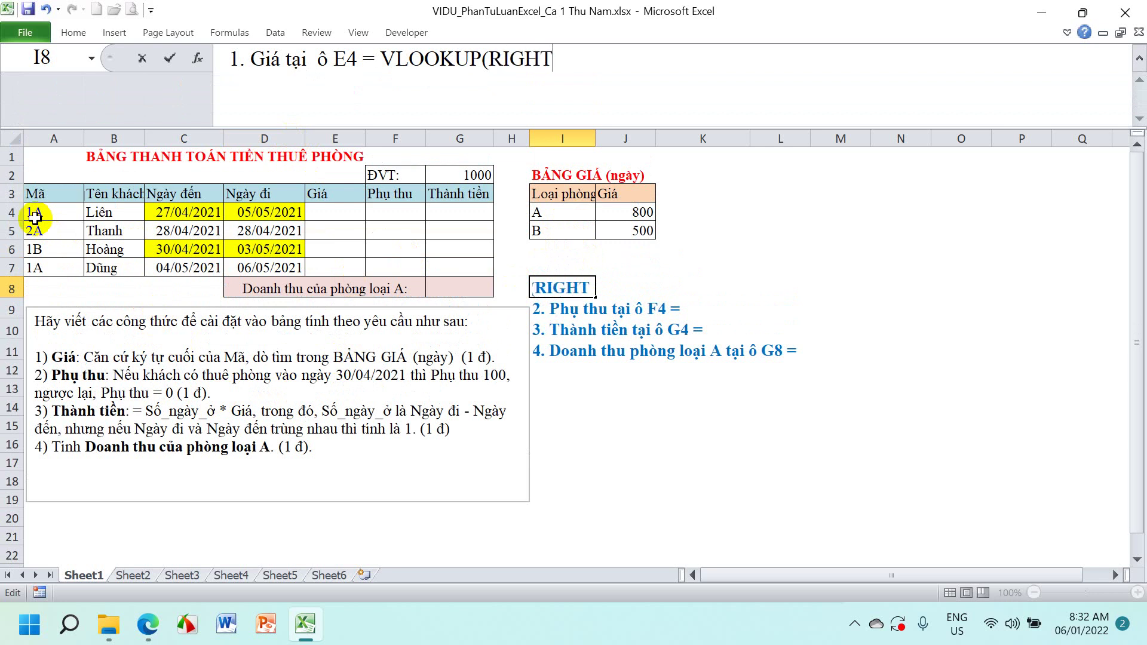
pyautogui.write('(')
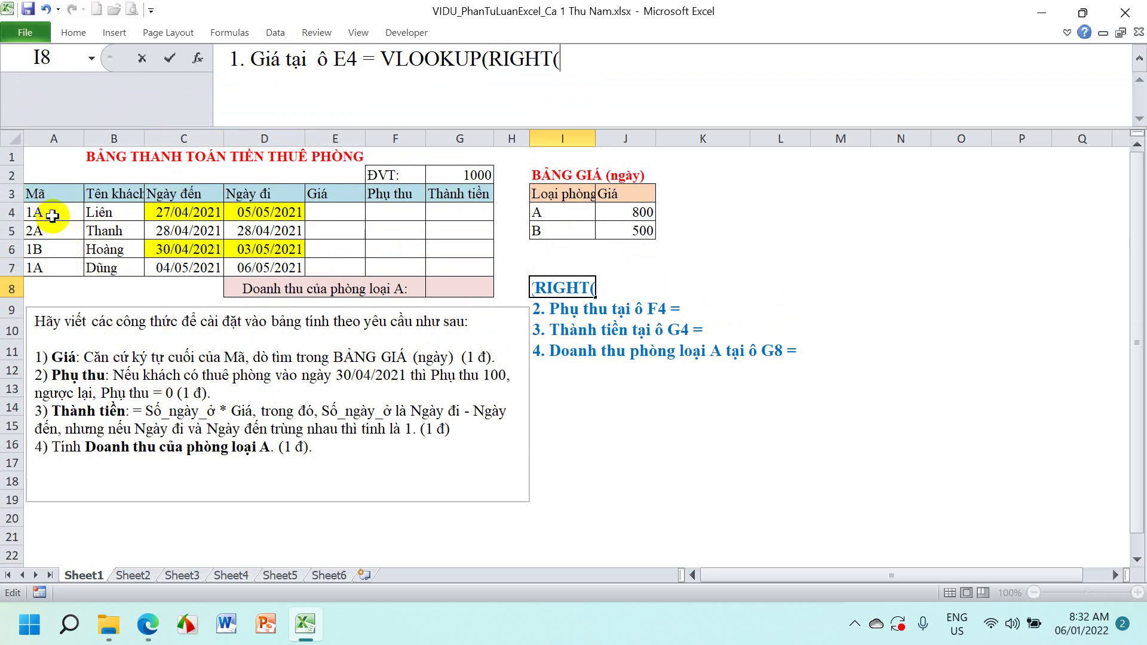
# Finish note 1 in I8 as VLOOKUP(RIGHT(A4),$I$4:$J$5,2,0) and commit it
pyautogui.write('A')
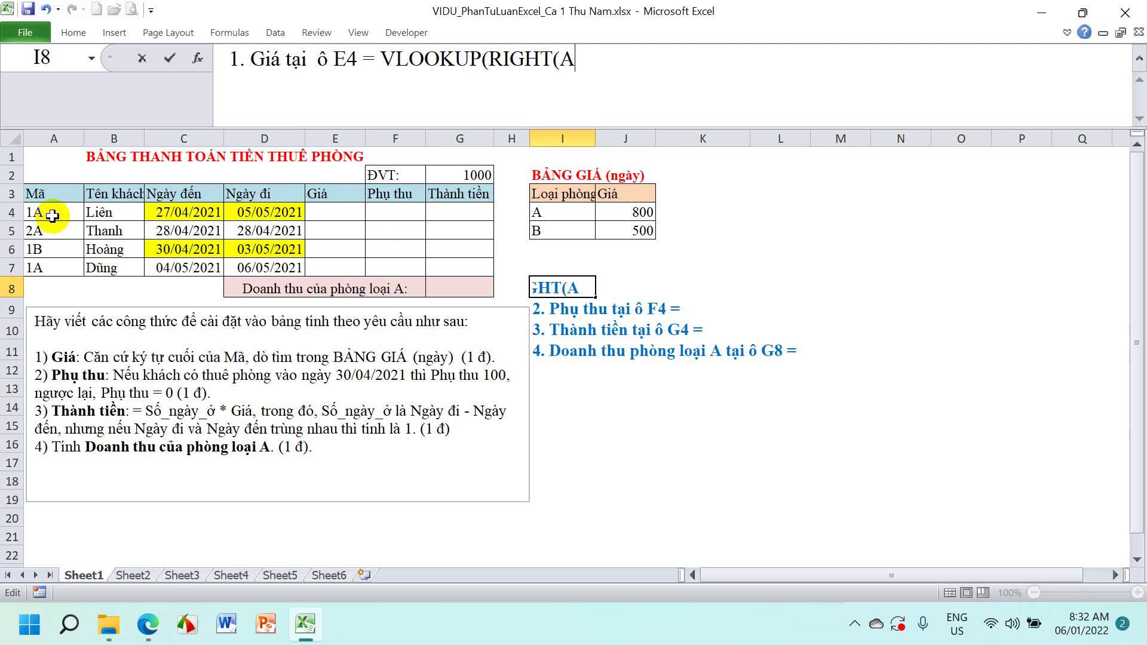
pyautogui.write('4')
pyautogui.write(')')
pyautogui.write(',')
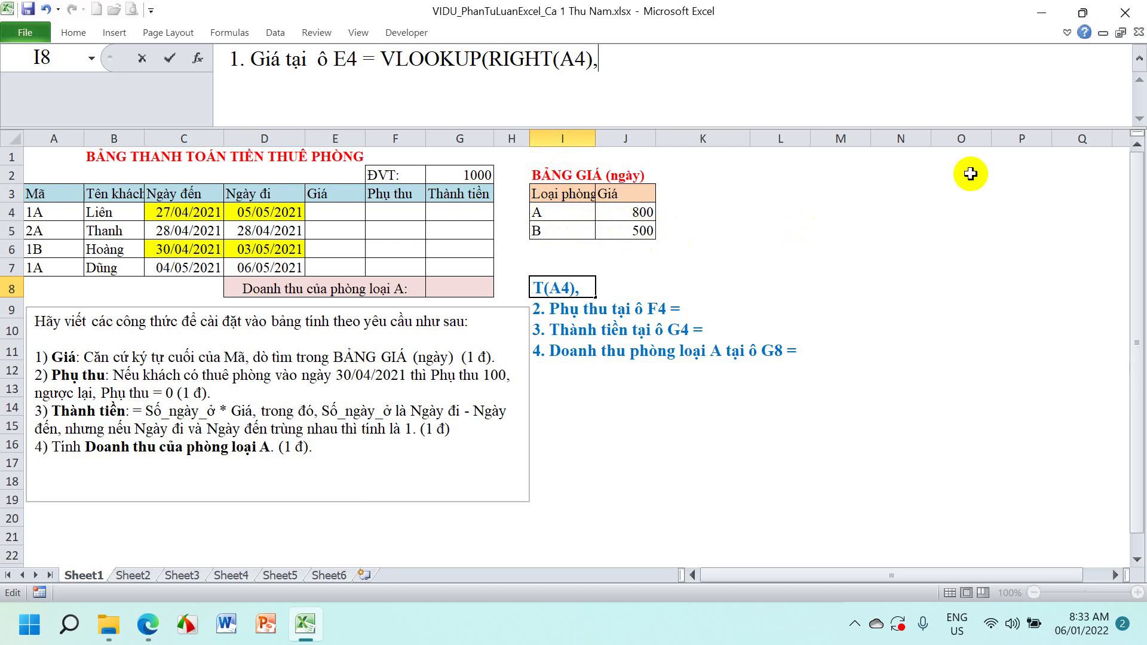
pyautogui.write('$')
pyautogui.write('I$')
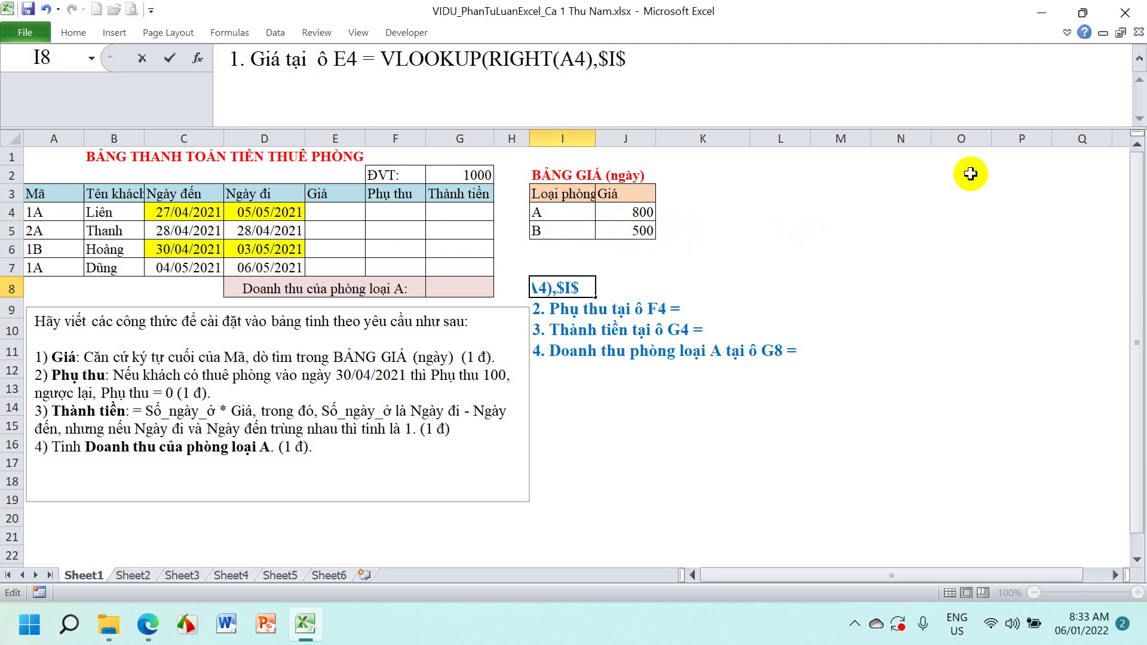
pyautogui.write('4:')
pyautogui.write('$')
pyautogui.write('J$')
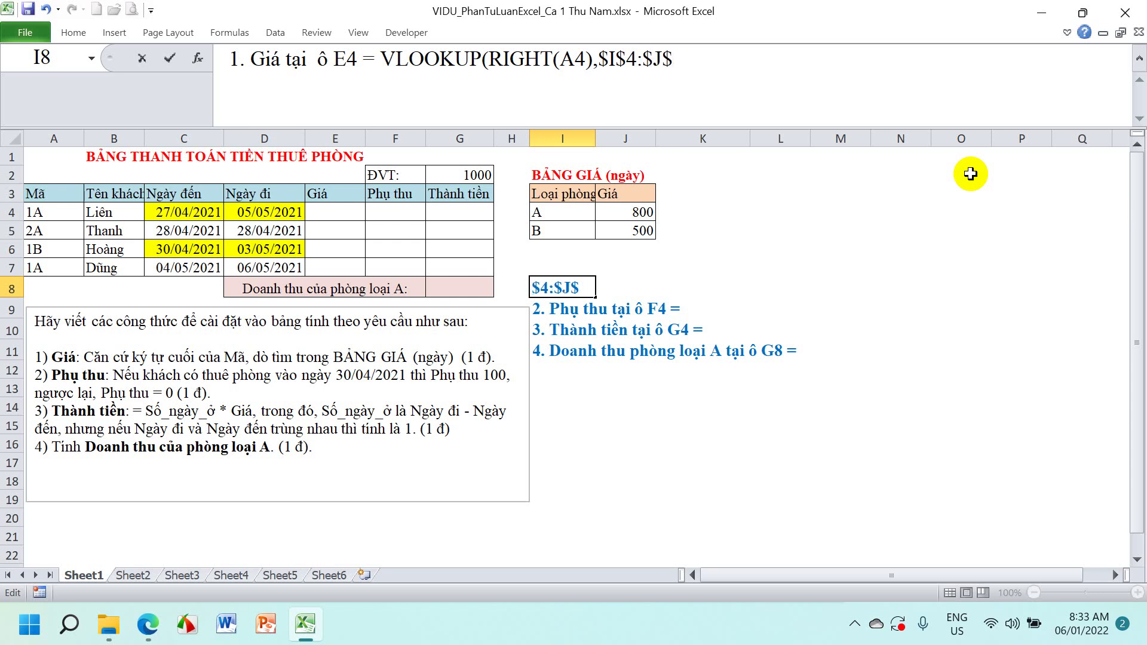
pyautogui.write('5,')
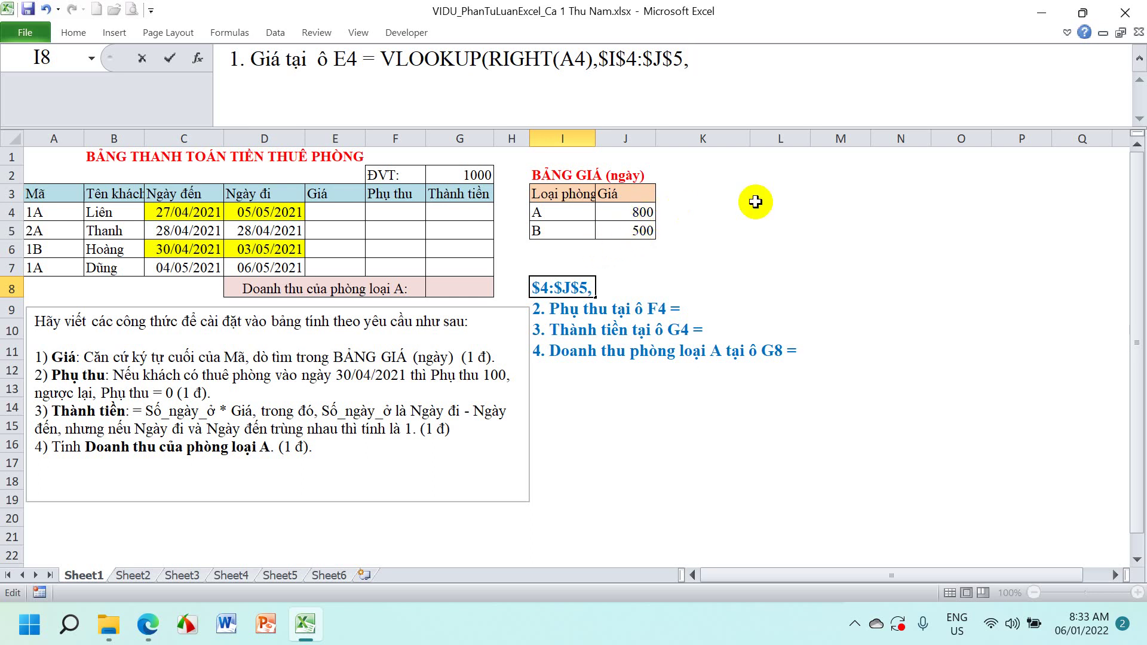
pyautogui.write('2')
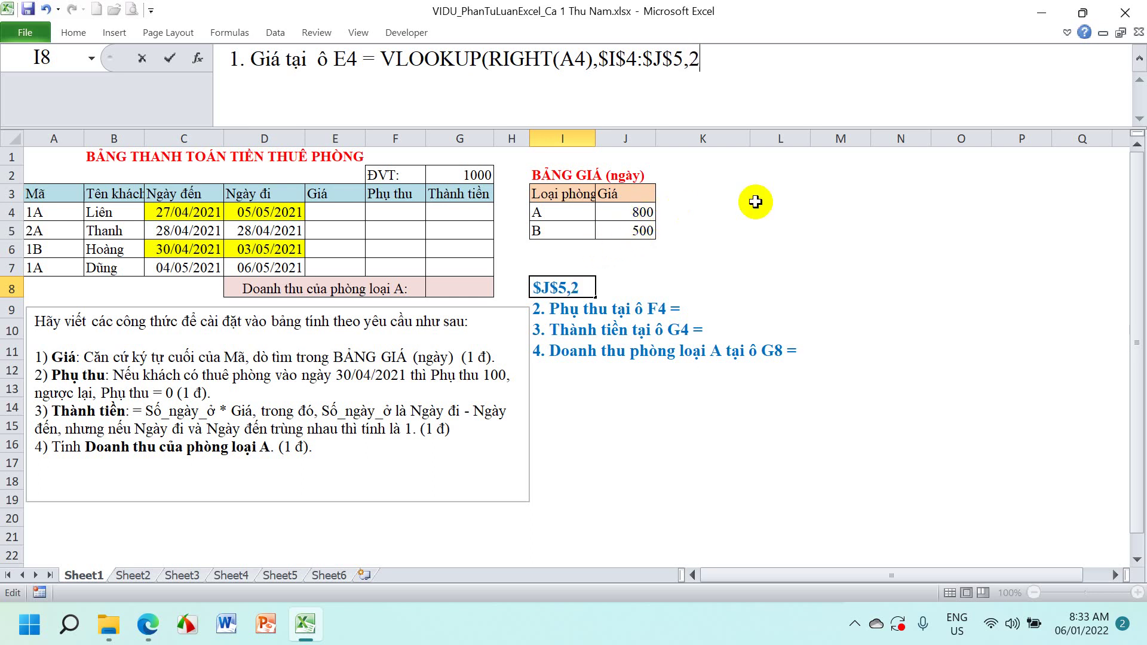
pyautogui.write(',0')
pyautogui.write(')')
pyautogui.press('Return')
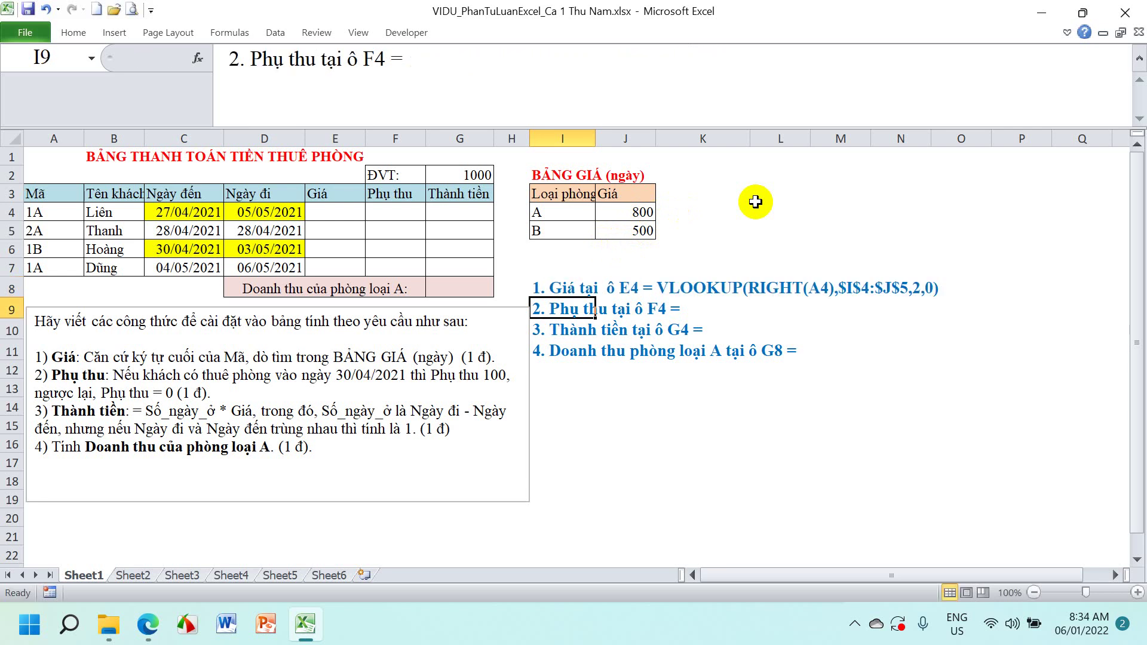
# Copy note 1's VLOOKUP formula into E4 and fill it to E7, giving 800, 800, 500, 800
pyautogui.click(542, 289)
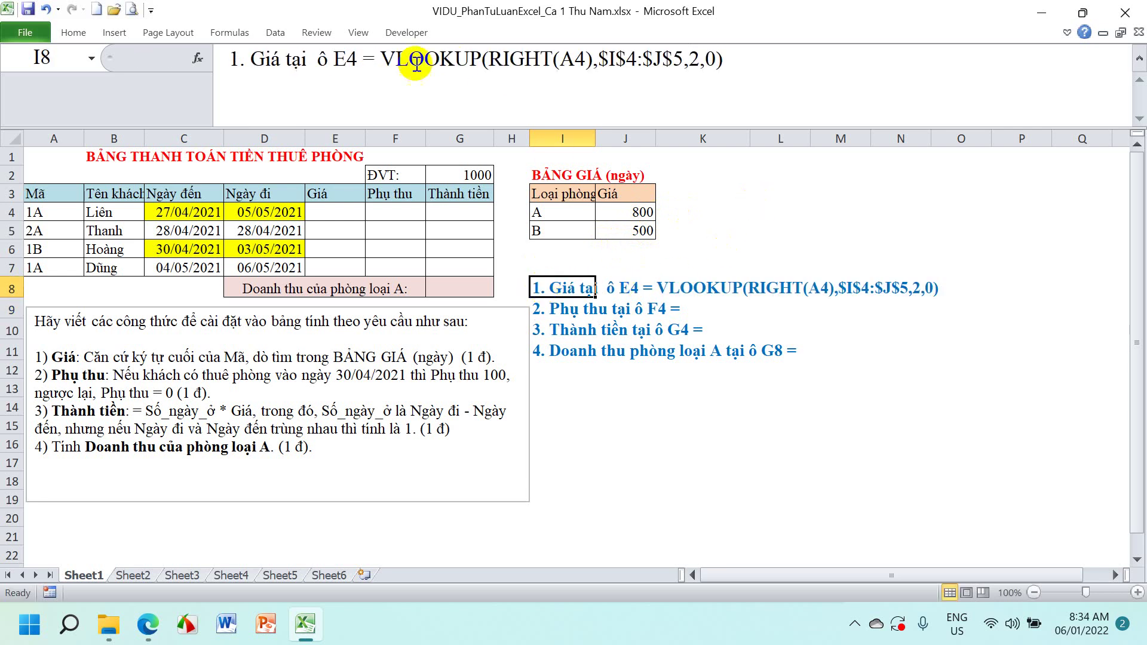
pyautogui.moveTo(363, 59); pyautogui.dragTo(774, 59)
pyautogui.hotkey('ctrl', 'c')
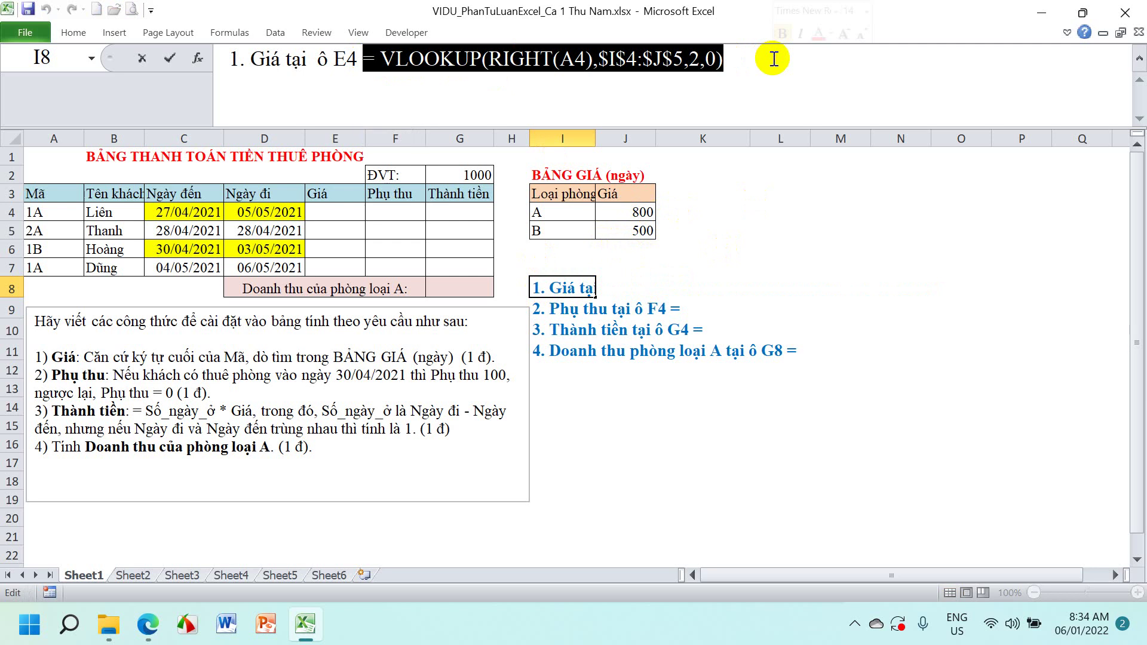
pyautogui.press('Escape')
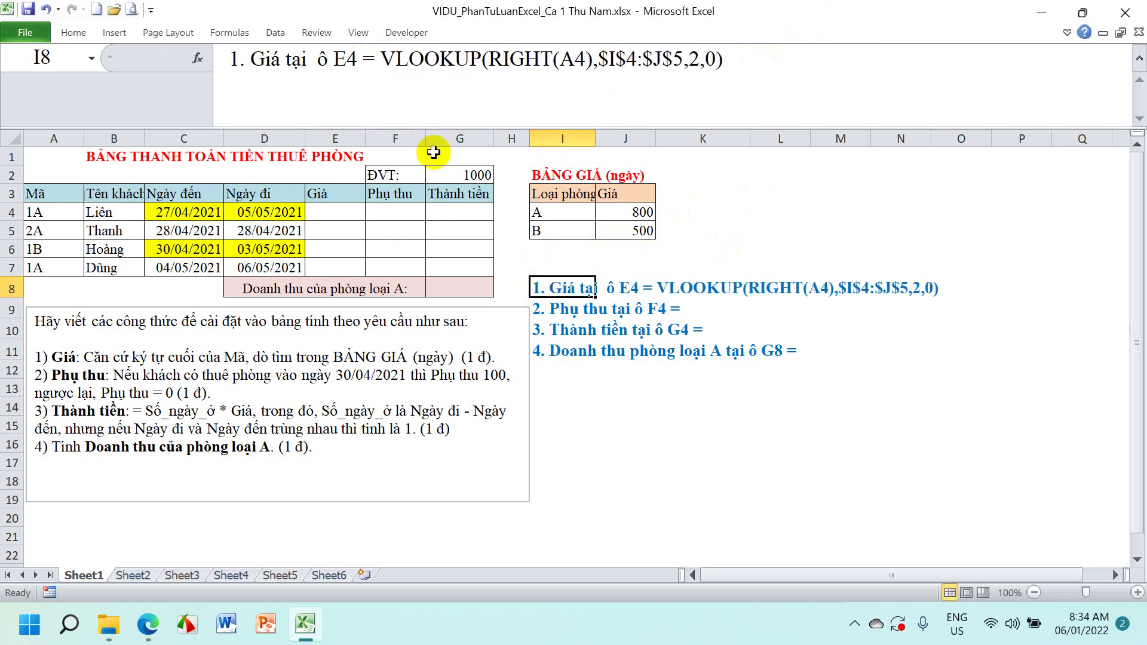
pyautogui.click(334, 212)
pyautogui.click(319, 88)
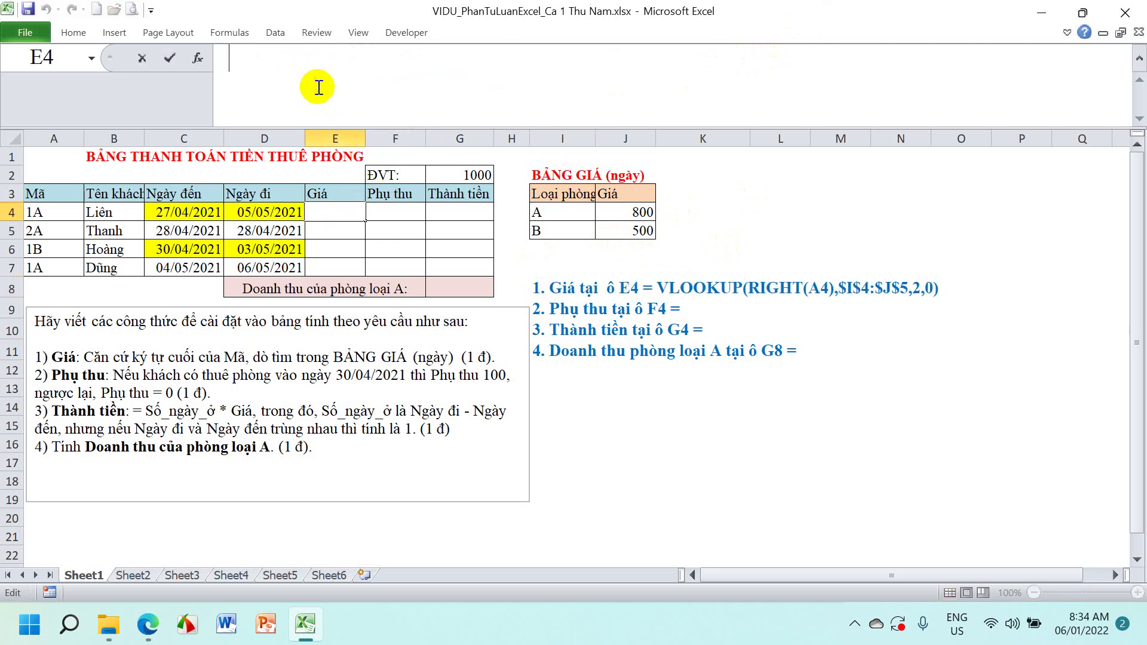
pyautogui.hotkey('ctrl', 'v')
pyautogui.press('Return')
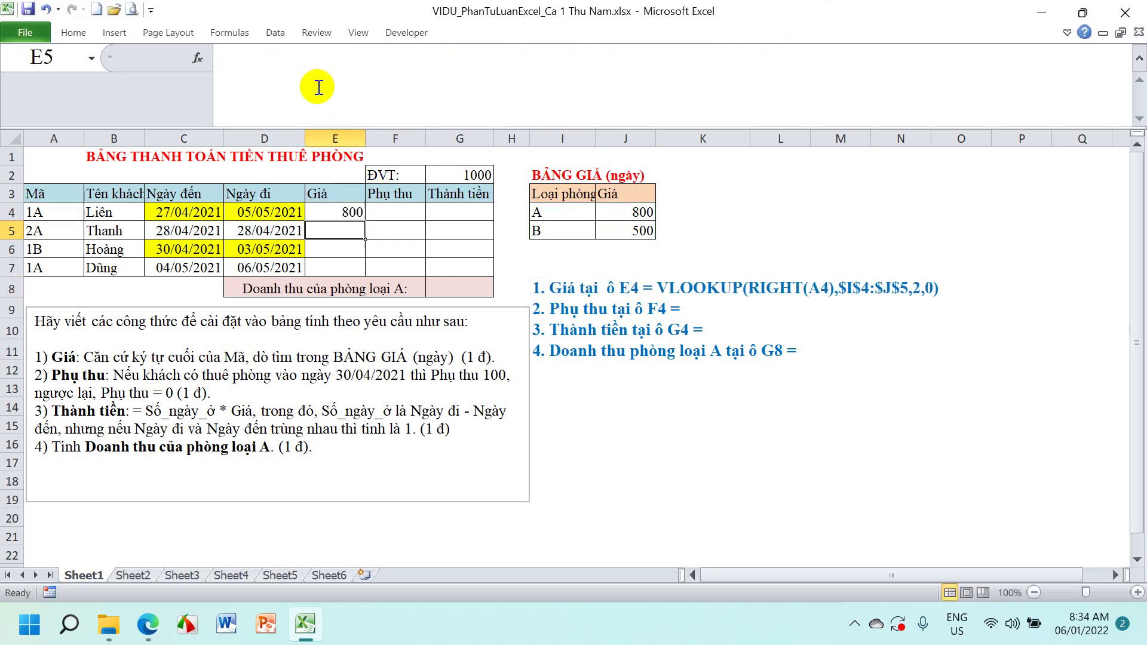
pyautogui.click(359, 216)
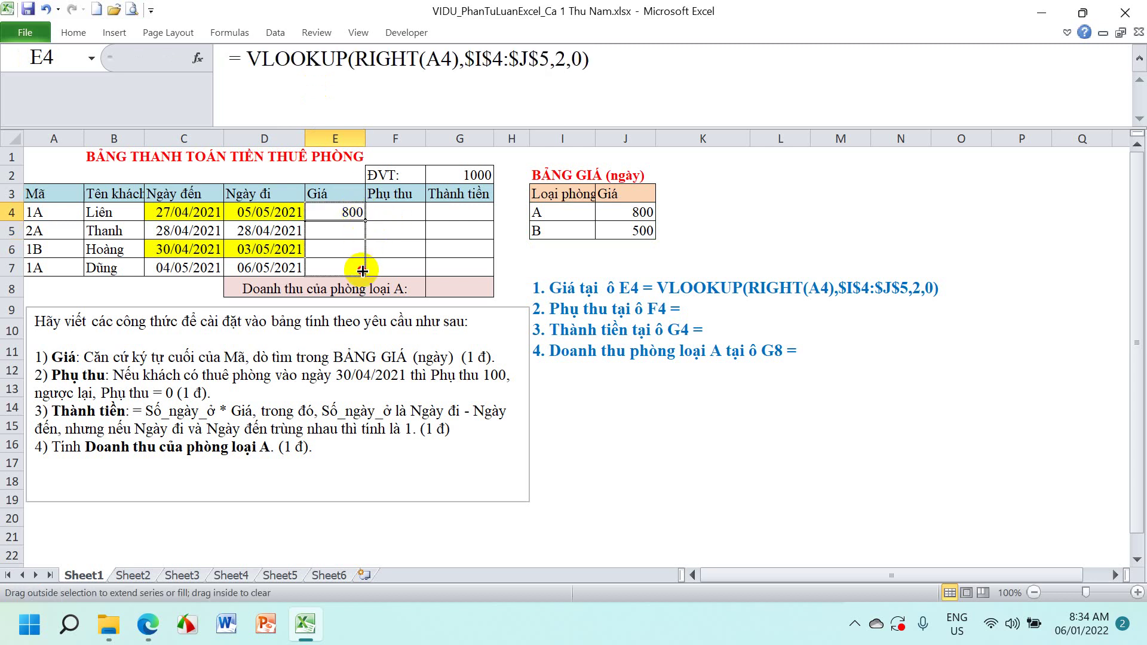
pyautogui.moveTo(364, 220); pyautogui.dragTo(365, 269)
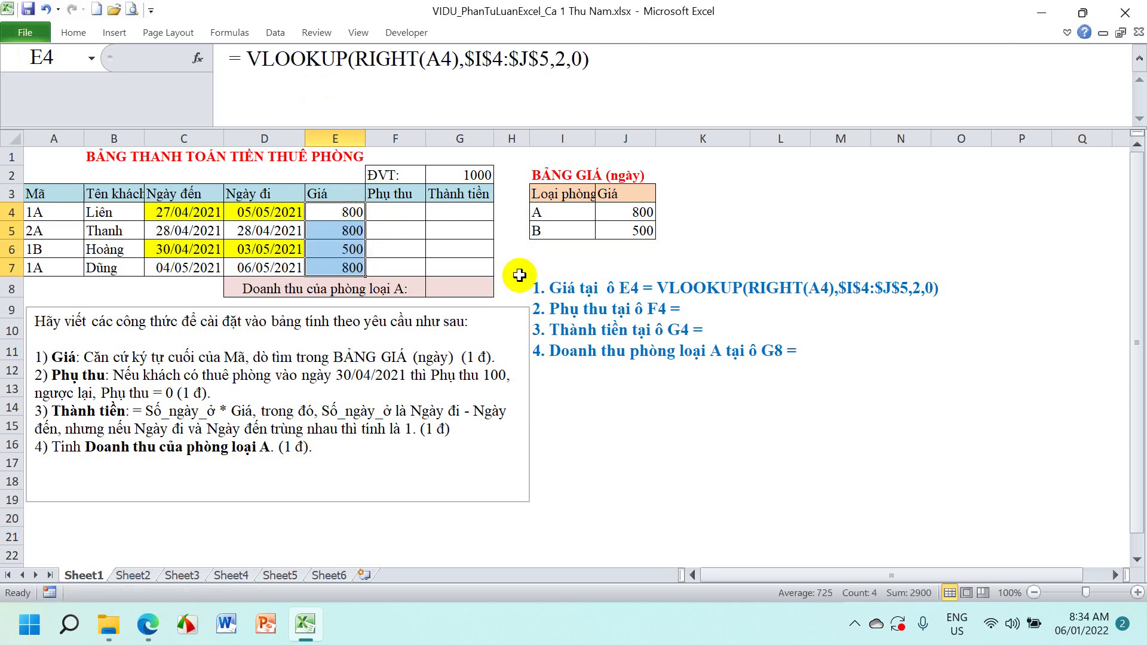
pyautogui.click(551, 311)
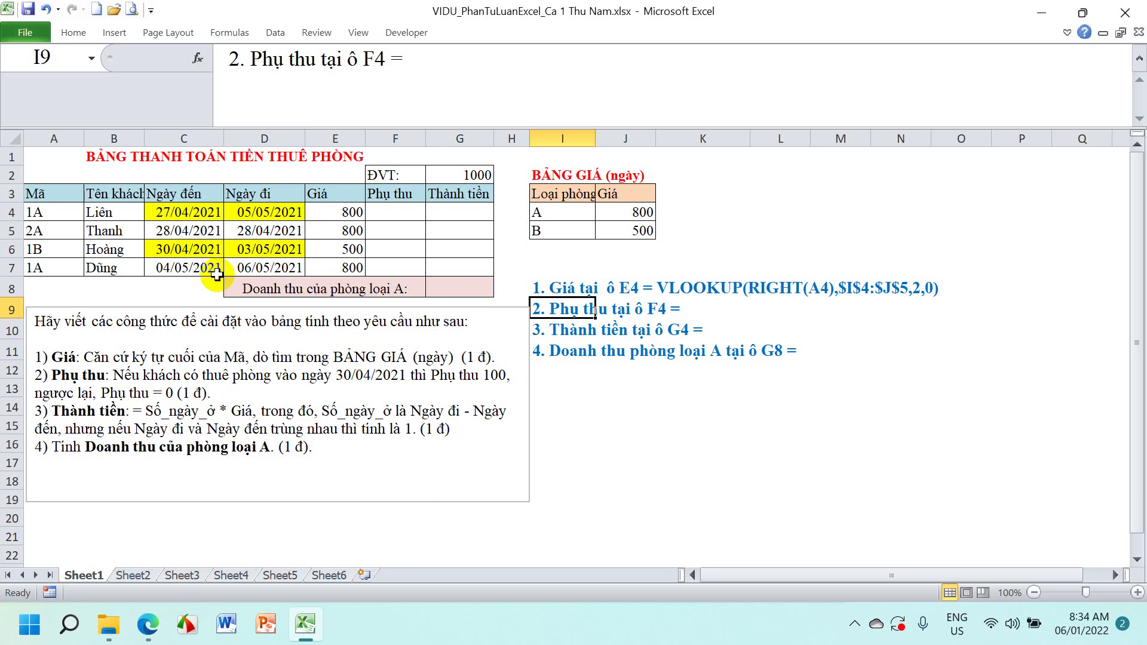
pyautogui.click(442, 68)
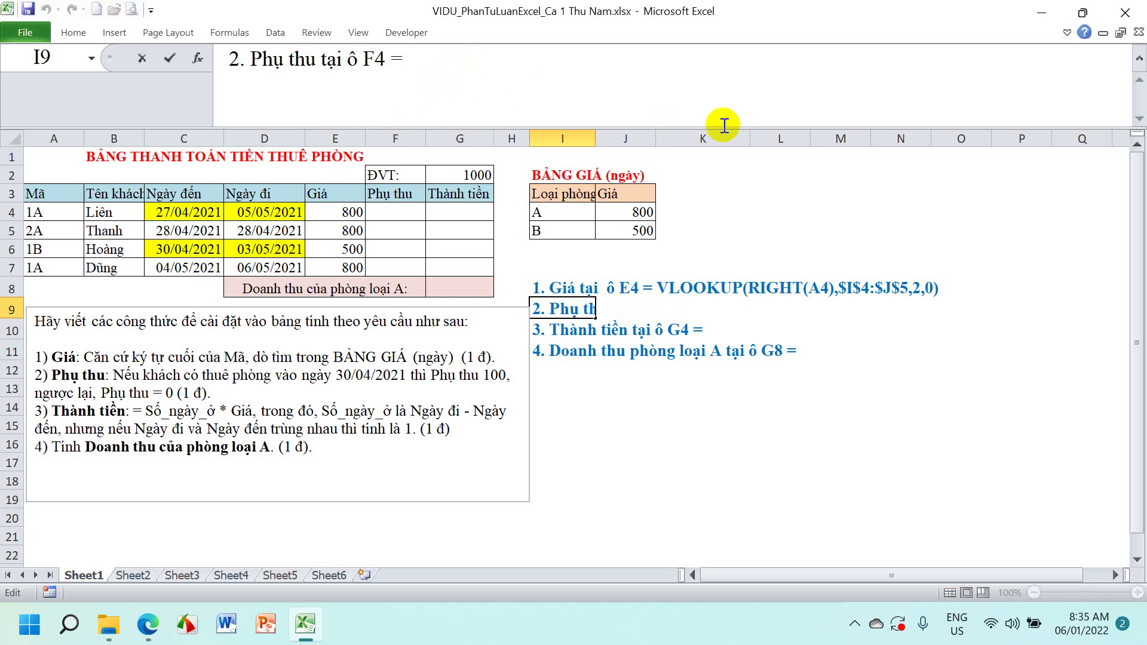
# Write IF(AND(C4<=DATE(2021,4,30),D4>=DATE(2021,4,30)),100,0) into note 2 in I9
pyautogui.write('IF(')
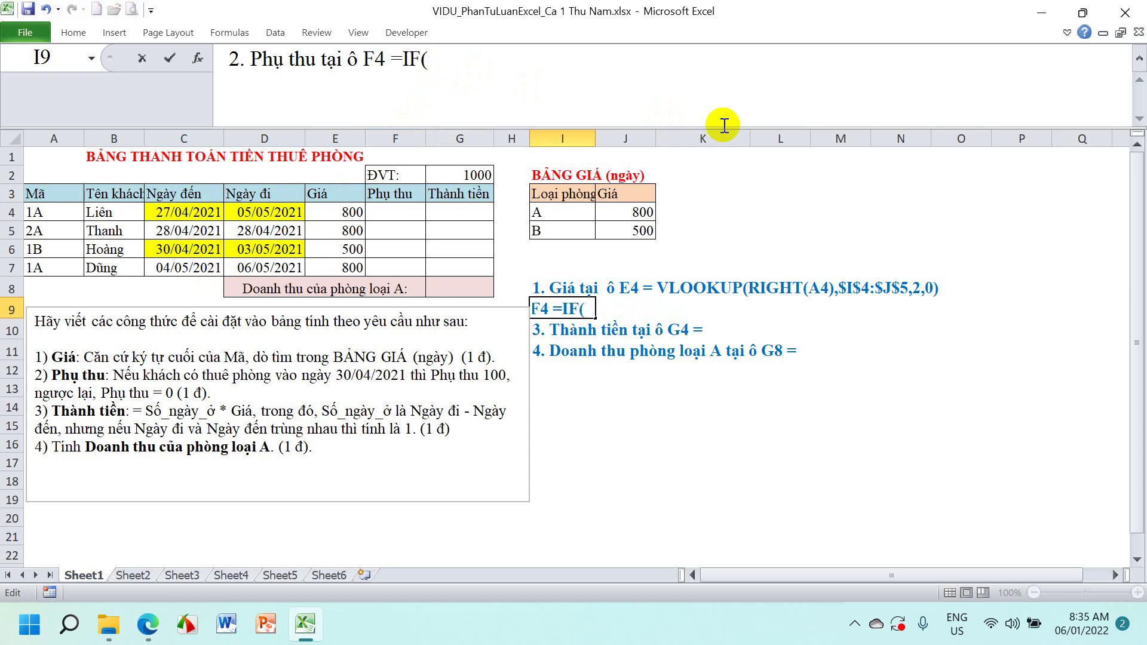
pyautogui.write('A')
pyautogui.write('ND(')
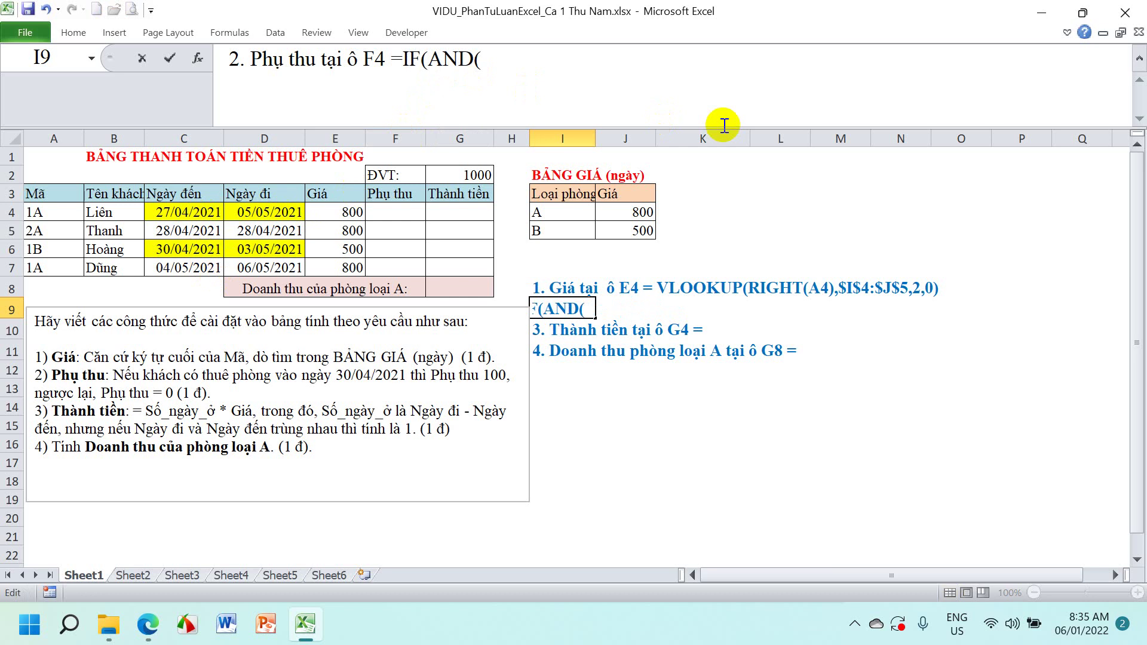
pyautogui.write('C4')
pyautogui.write('<')
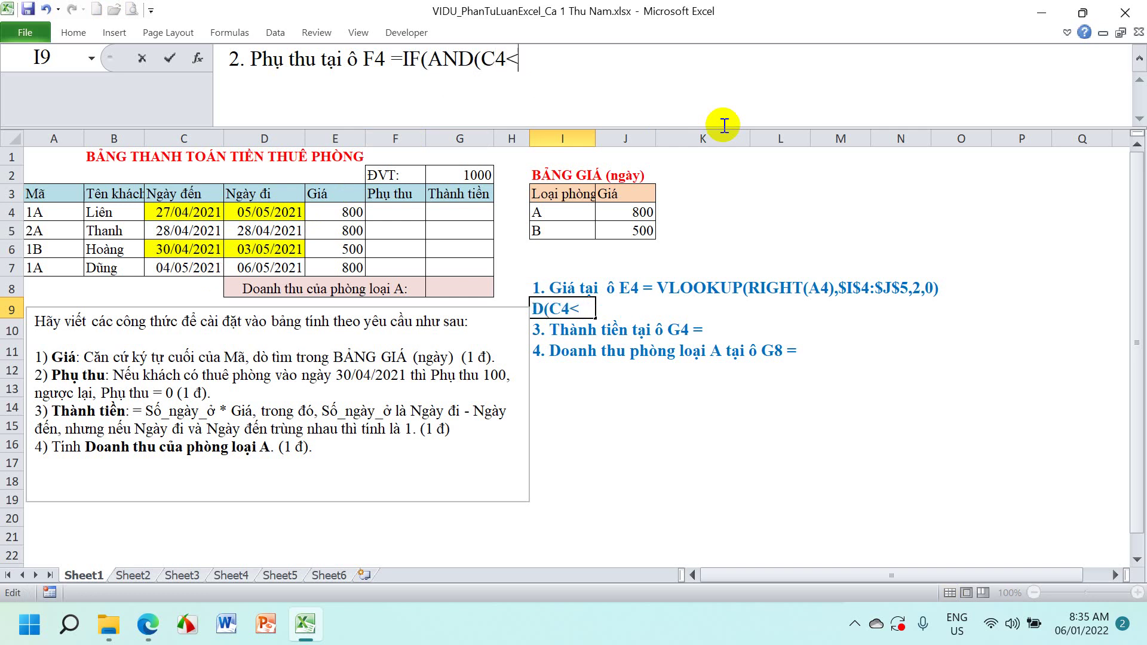
pyautogui.write('=')
pyautogui.write('D')
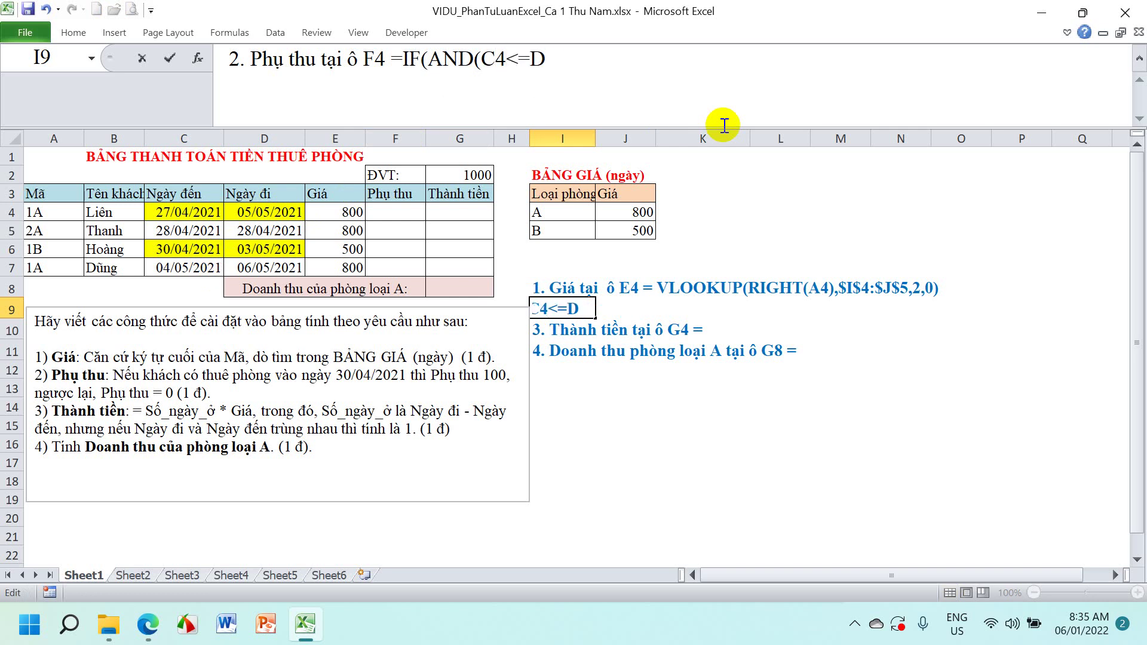
pyautogui.write('ATE')
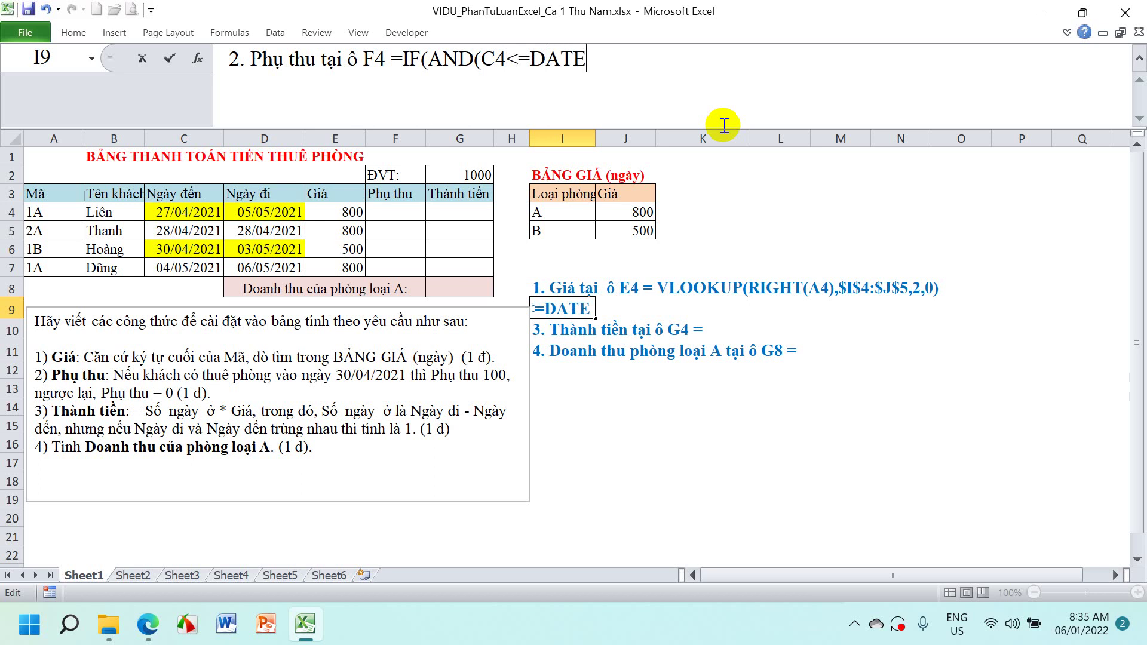
pyautogui.write('(')
pyautogui.write('202')
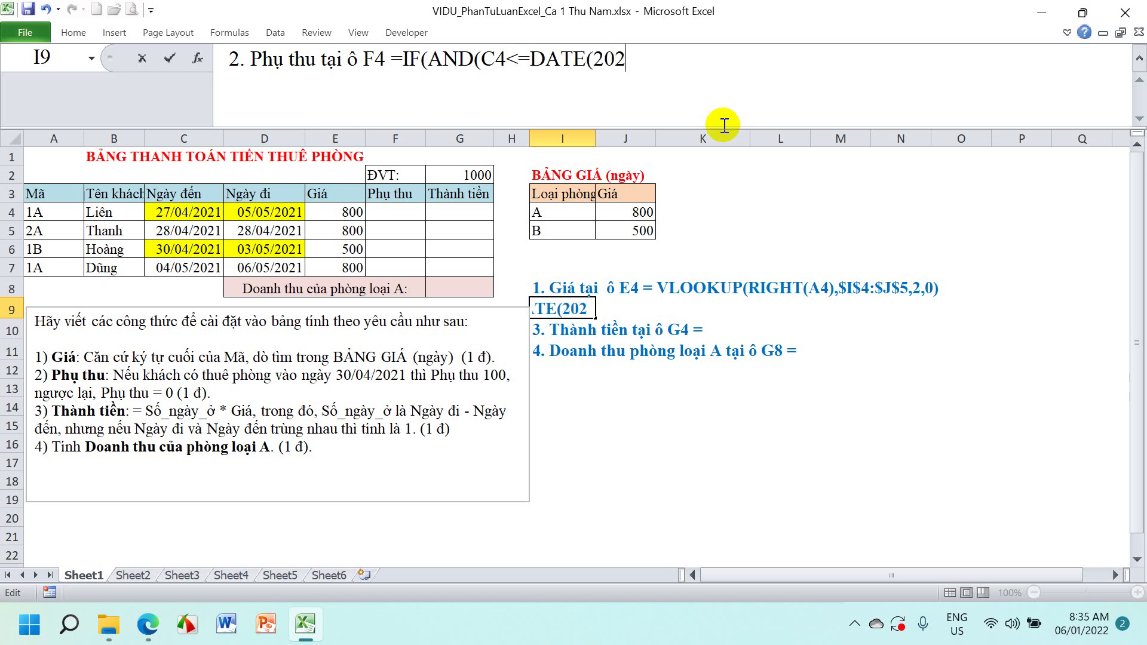
pyautogui.write('1,')
pyautogui.write('4,3')
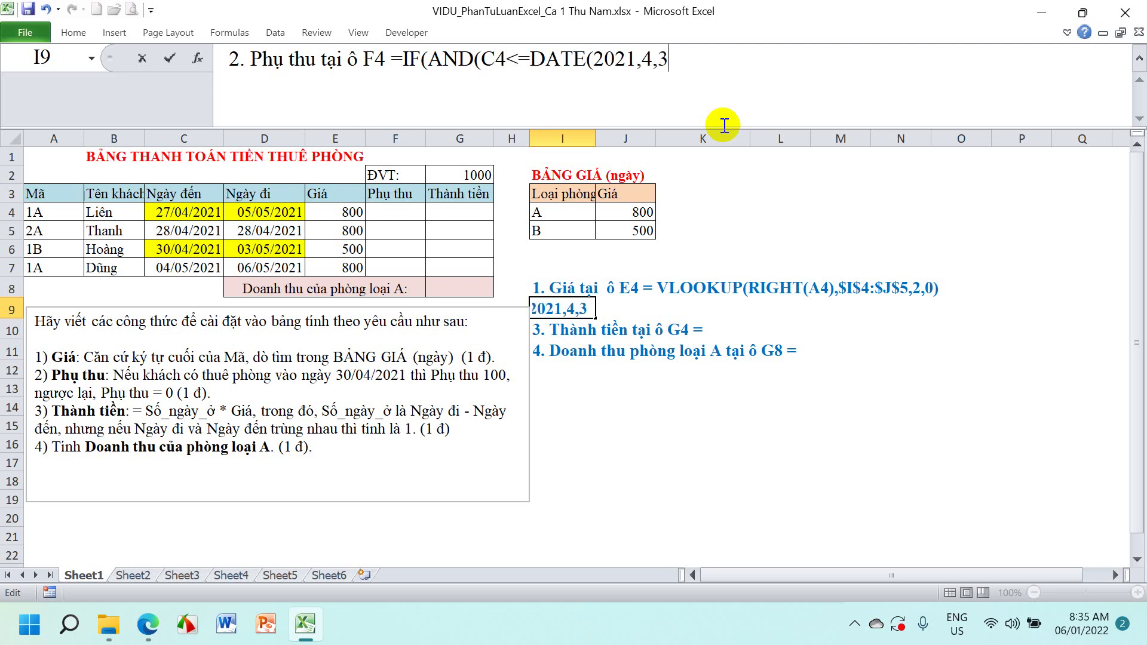
pyautogui.write('0)')
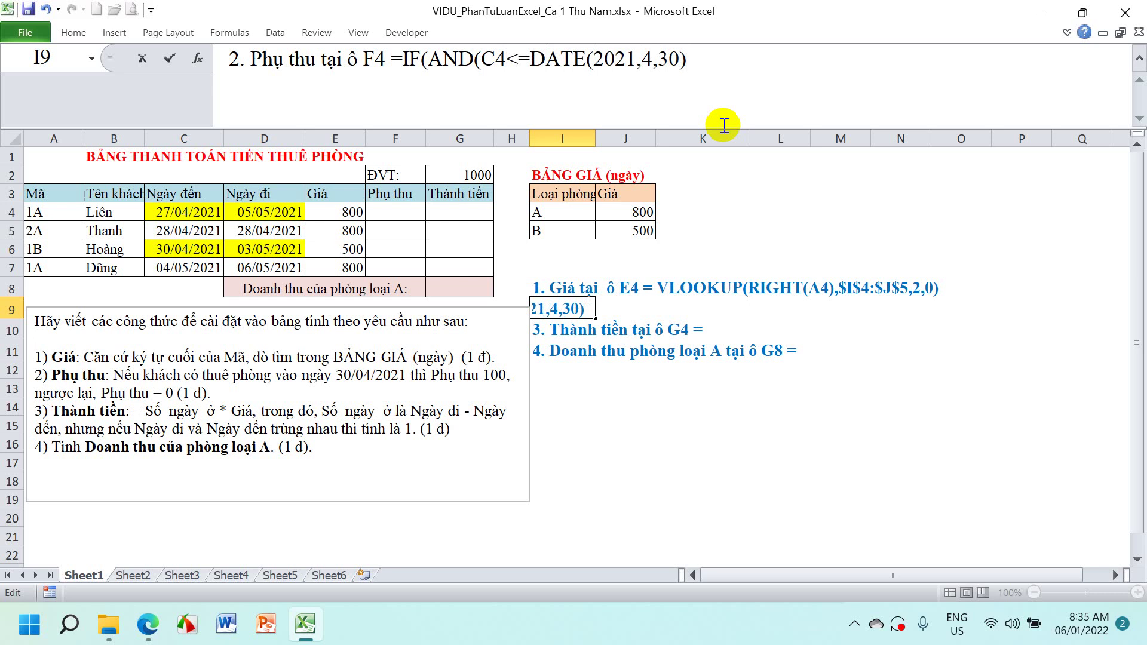
pyautogui.write(',')
pyautogui.write('D4')
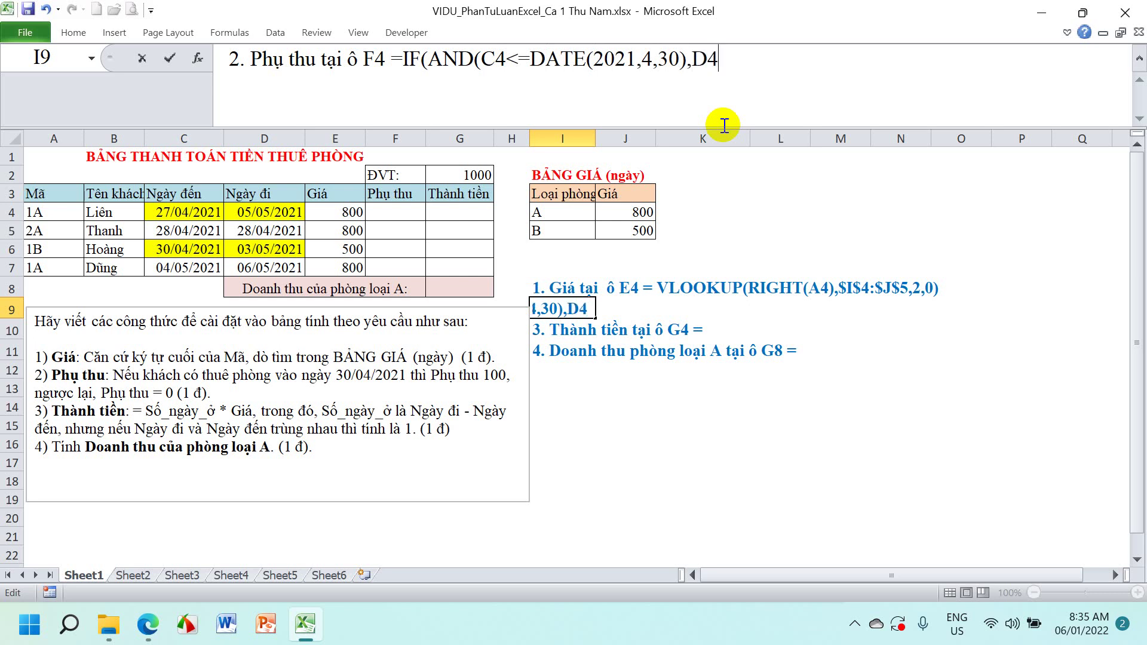
pyautogui.write('>=')
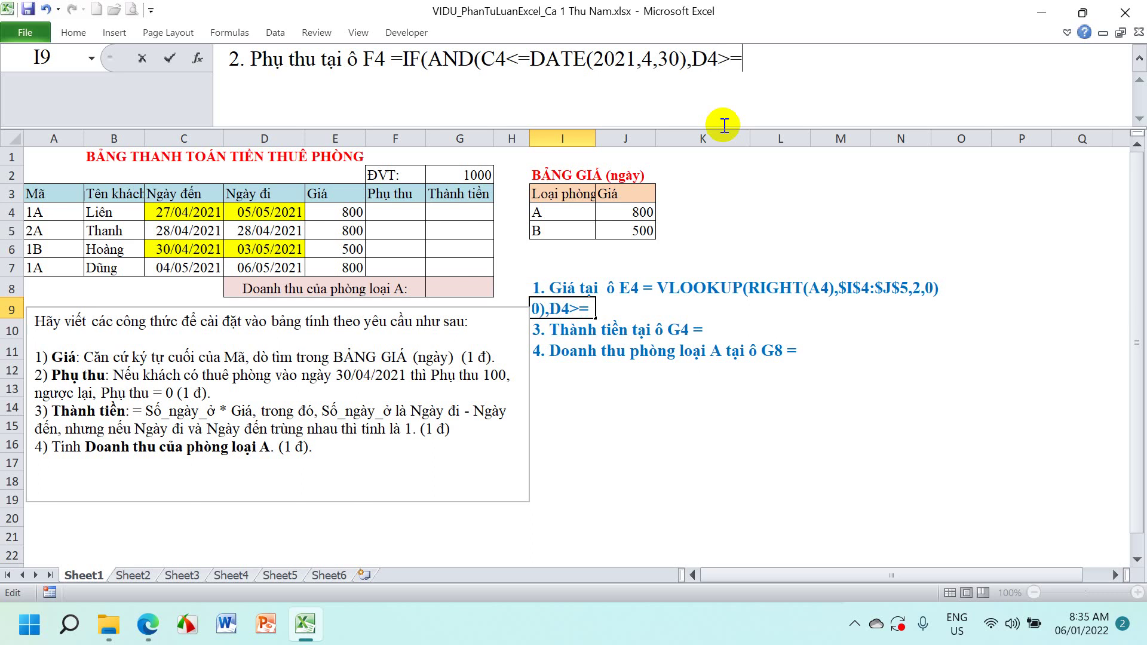
pyautogui.write('DATE(')
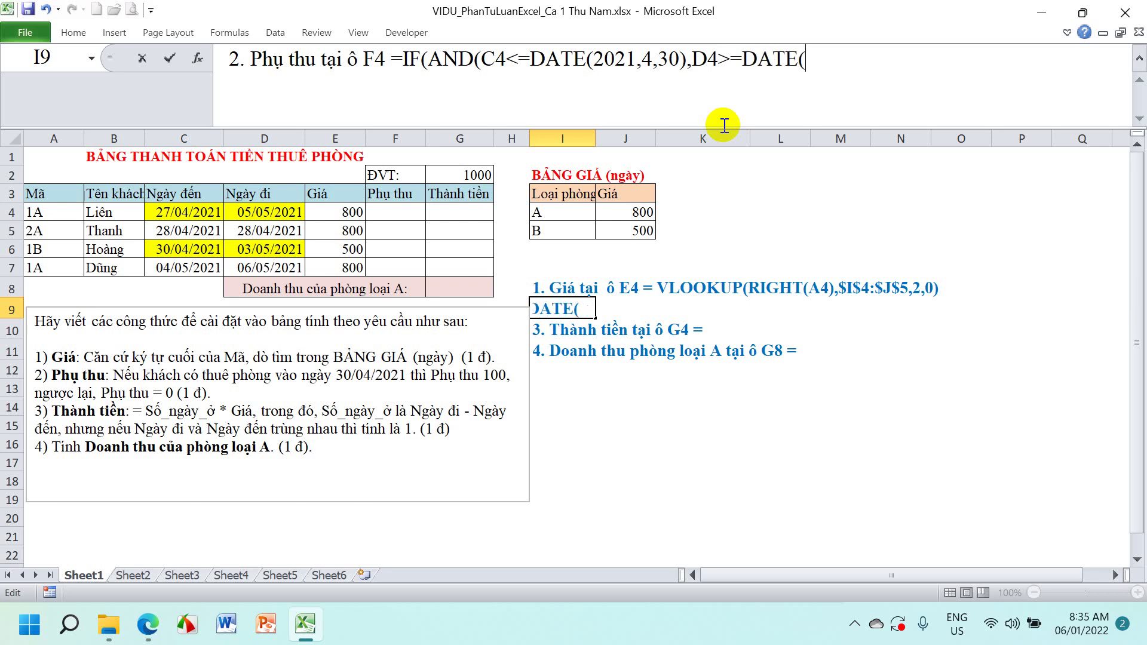
pyautogui.write('2021')
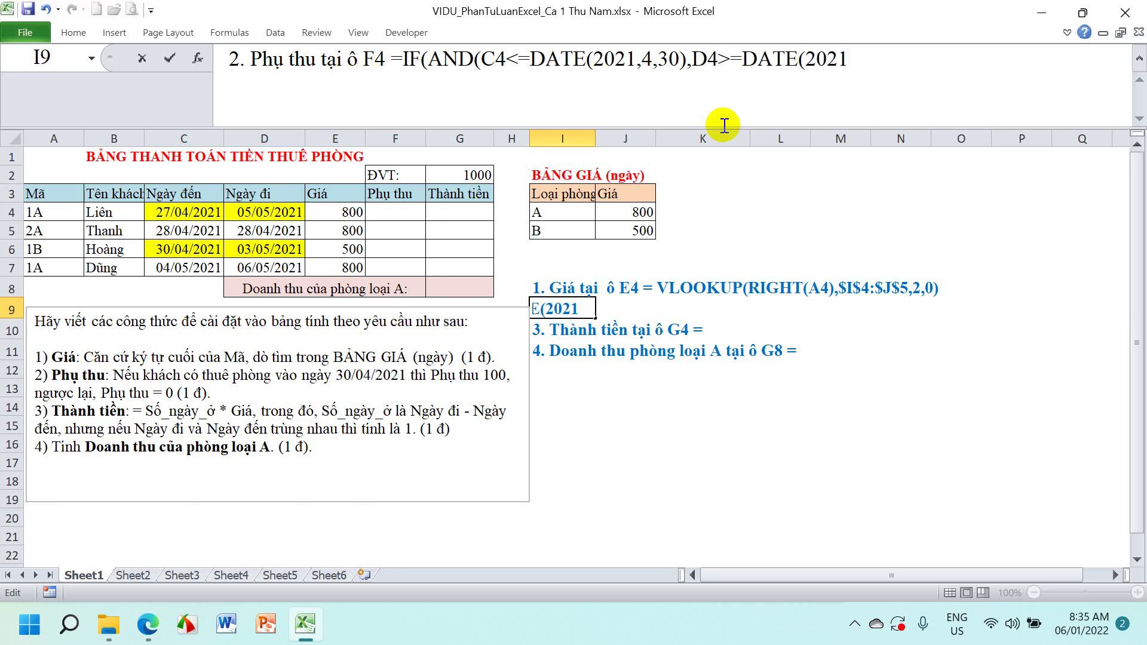
pyautogui.write(',4,')
pyautogui.write('30)')
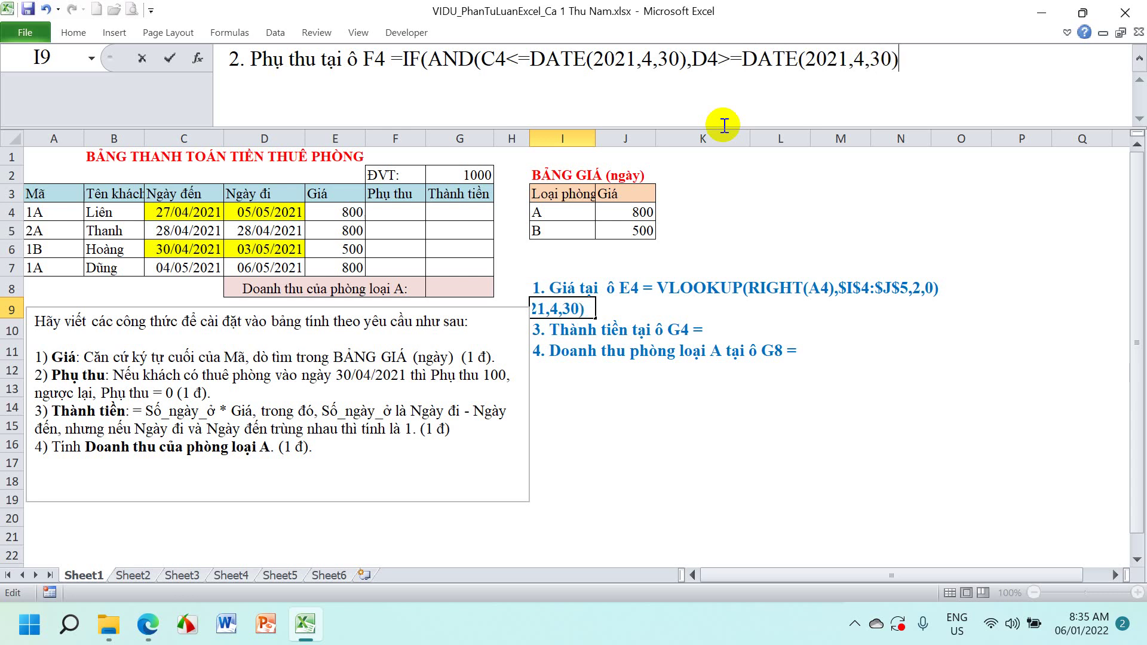
pyautogui.write(')')
pyautogui.write(',1')
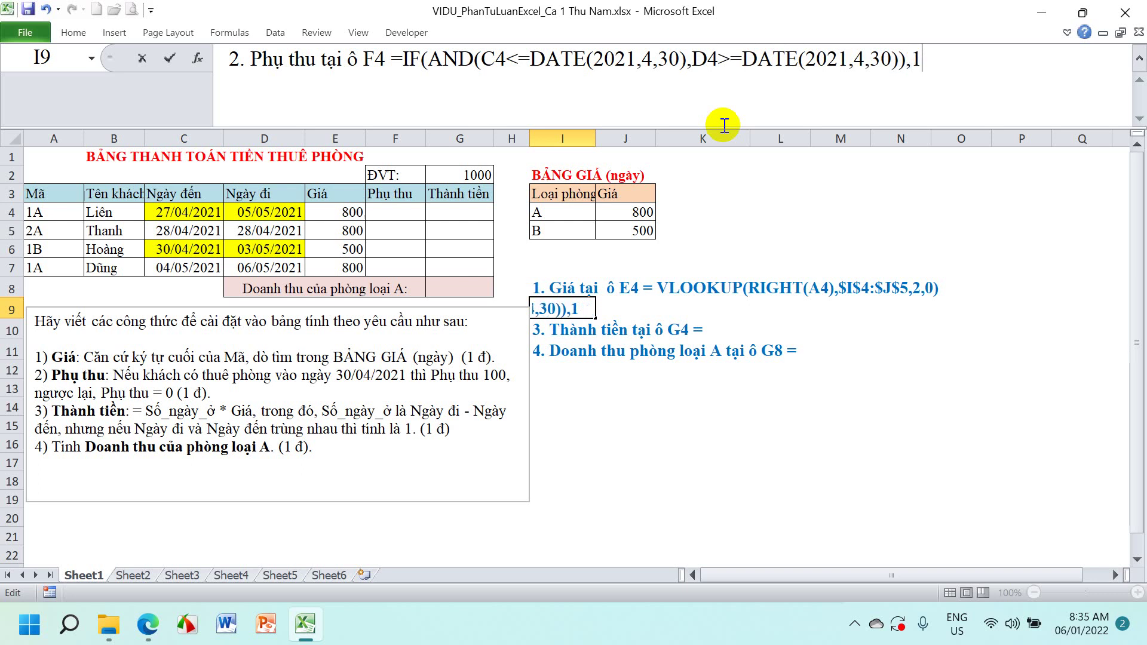
pyautogui.write('00,')
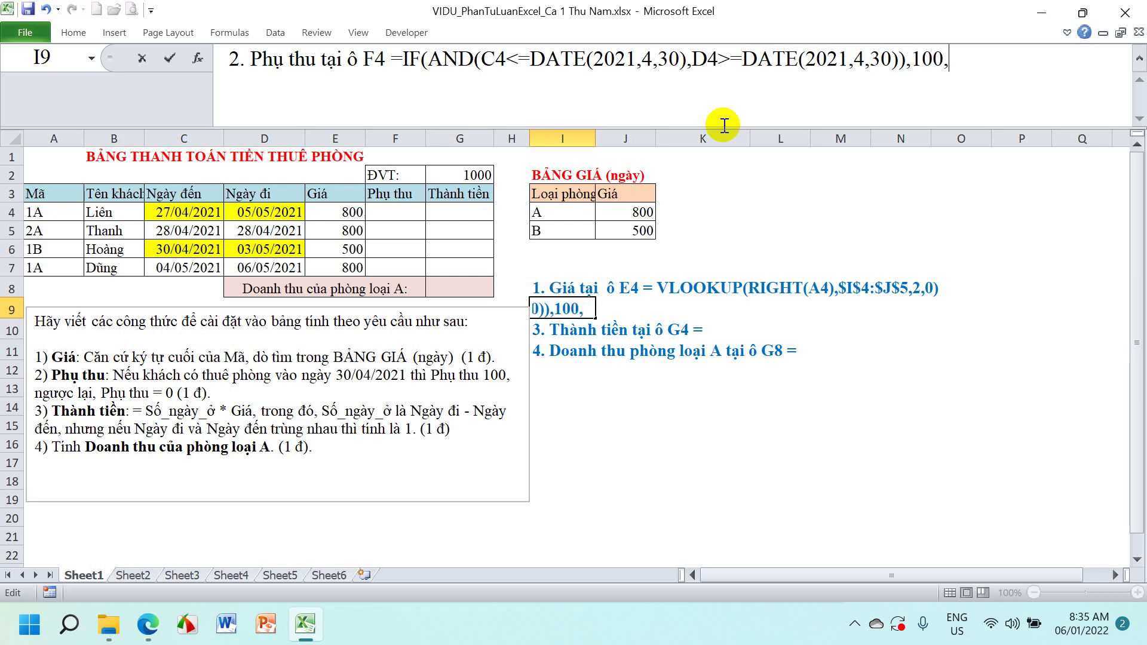
pyautogui.write('0)')
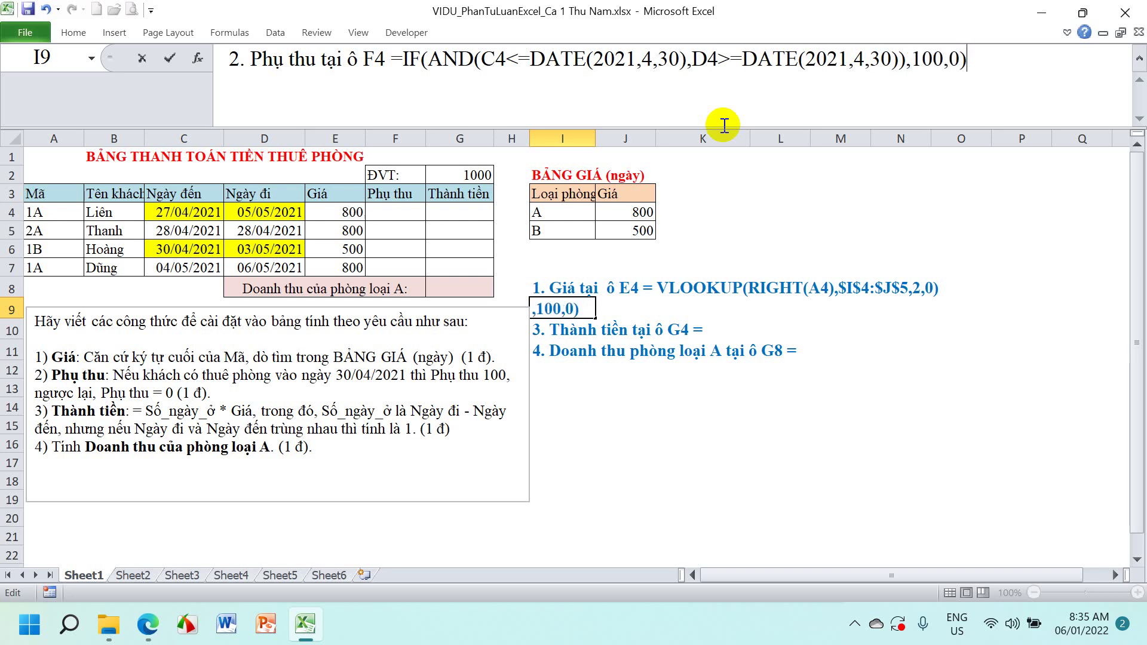
pyautogui.press('Return')
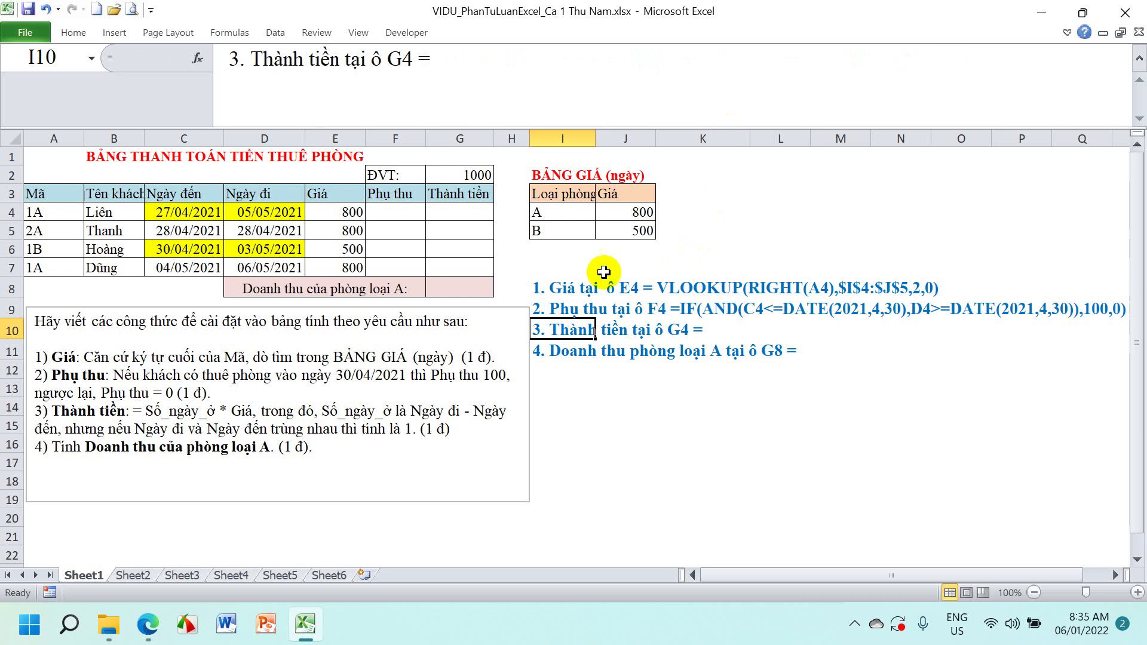
# Copy the surcharge formula text from note 2 in I9
pyautogui.click(540, 311)
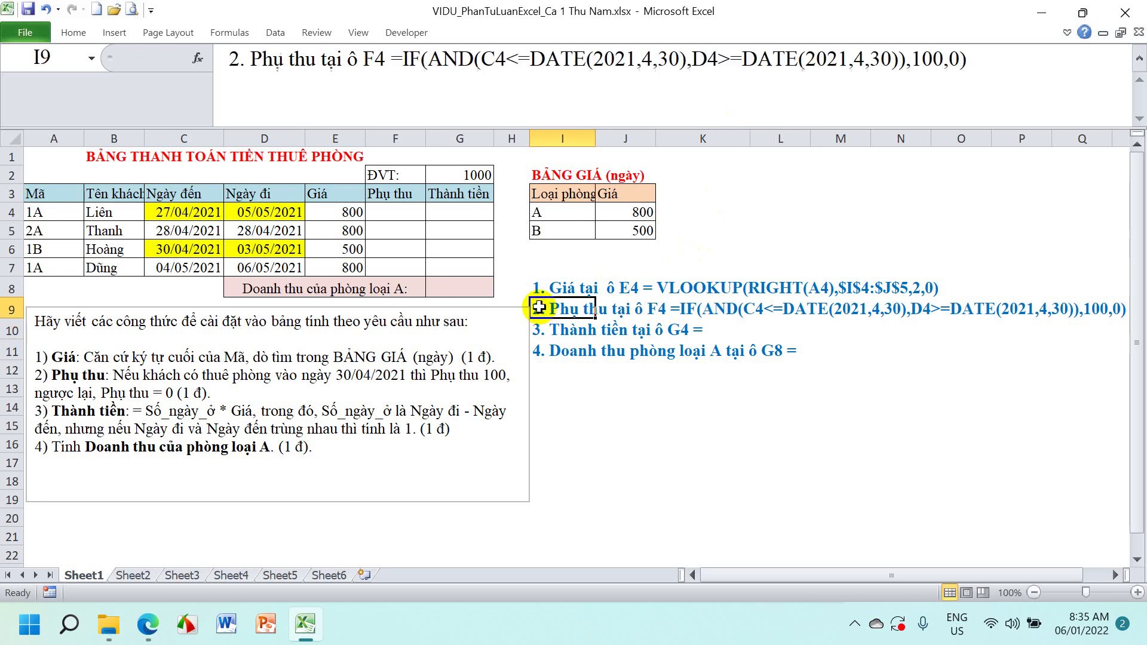
pyautogui.click(394, 61)
pyautogui.moveTo(394, 61); pyautogui.dragTo(1015, 59)
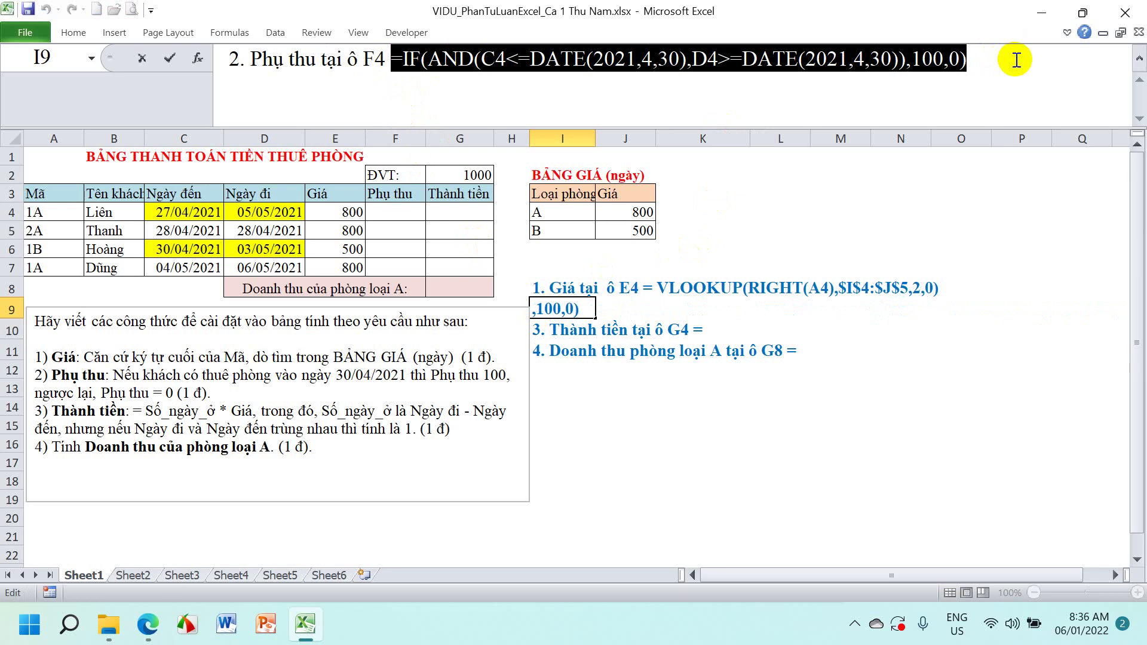
pyautogui.hotkey('ctrl', 'c')
pyautogui.press('Escape')
# Paste the surcharge formula into F4 and fill it to F7, giving 100, 0, 100, 0
pyautogui.click(406, 206)
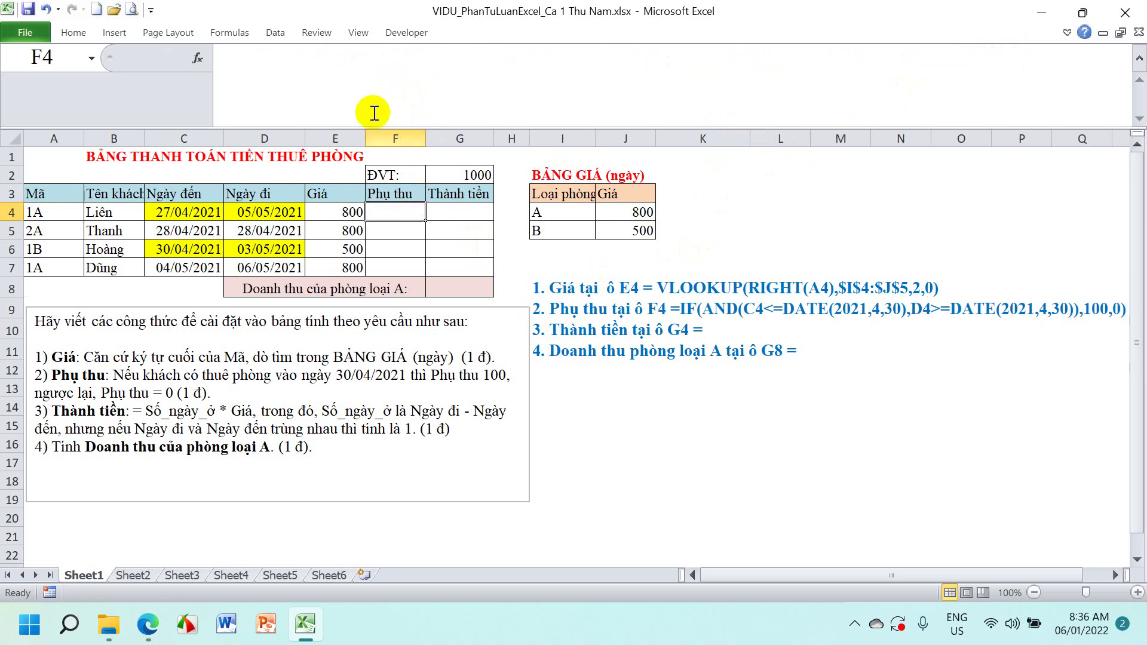
pyautogui.click(372, 96)
pyautogui.hotkey('ctrl', 'v')
pyautogui.press('Return')
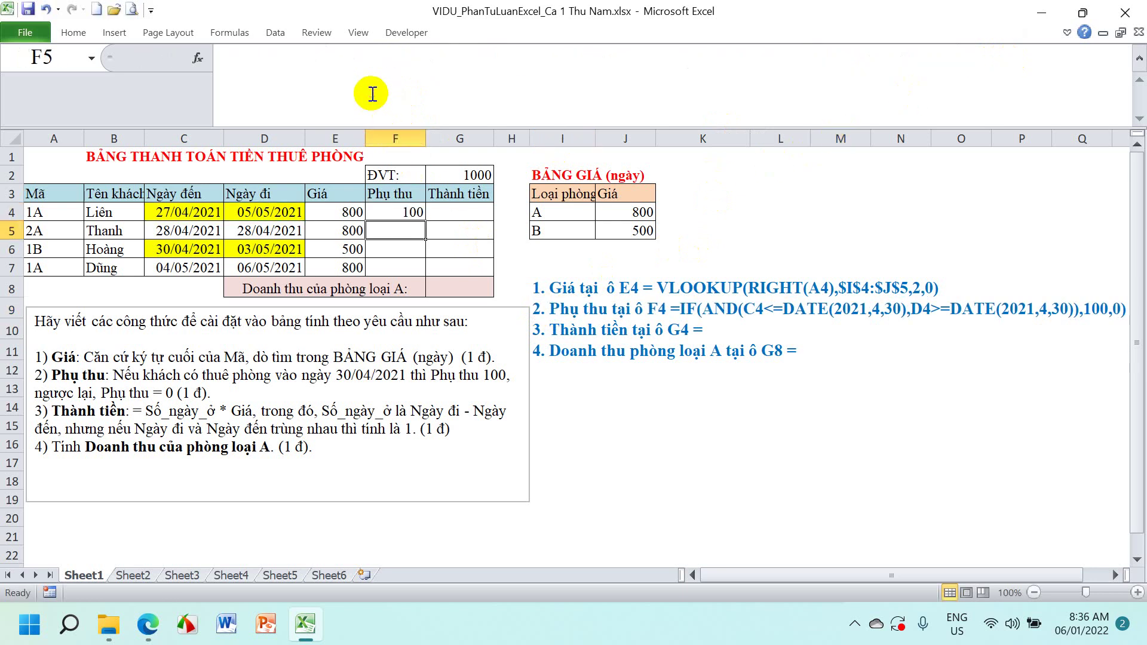
pyautogui.click(404, 211)
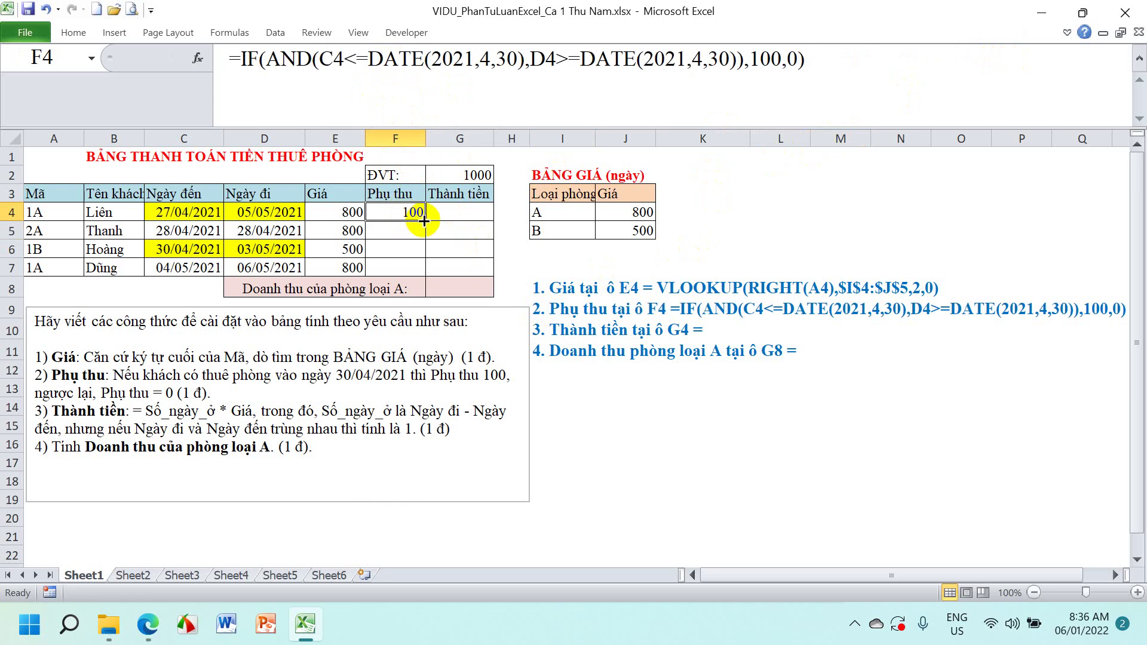
pyautogui.moveTo(424, 221); pyautogui.dragTo(425, 274)
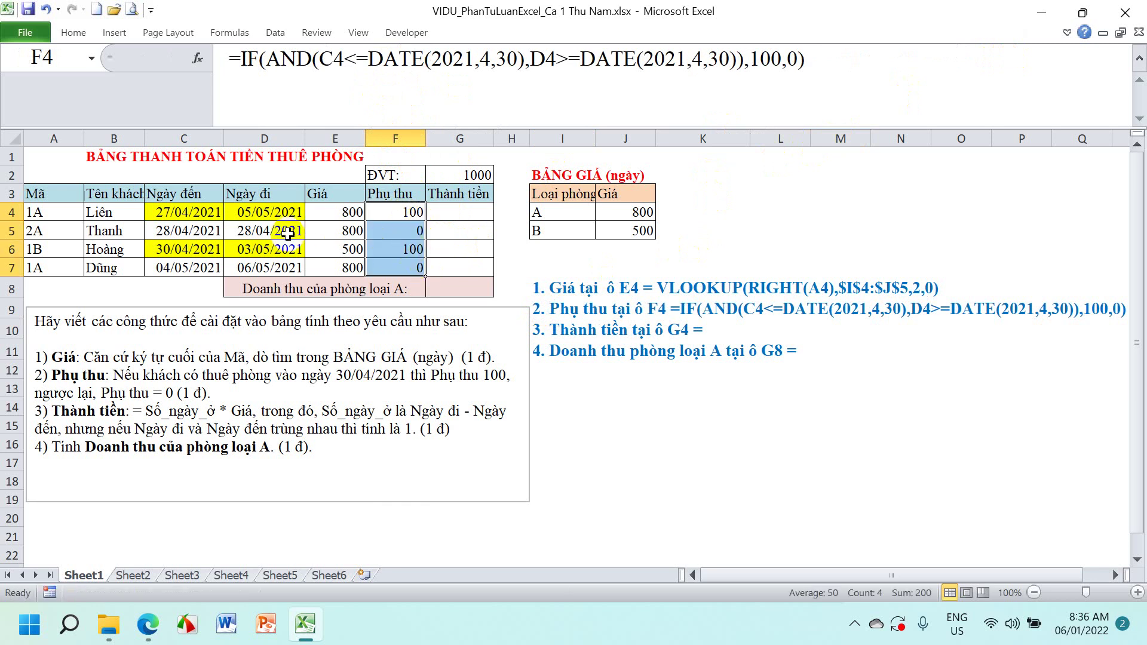
# Verify the F5 and F6 surcharges against the rows' arrival and departure dates
pyautogui.click(405, 232)
pyautogui.click(391, 251)
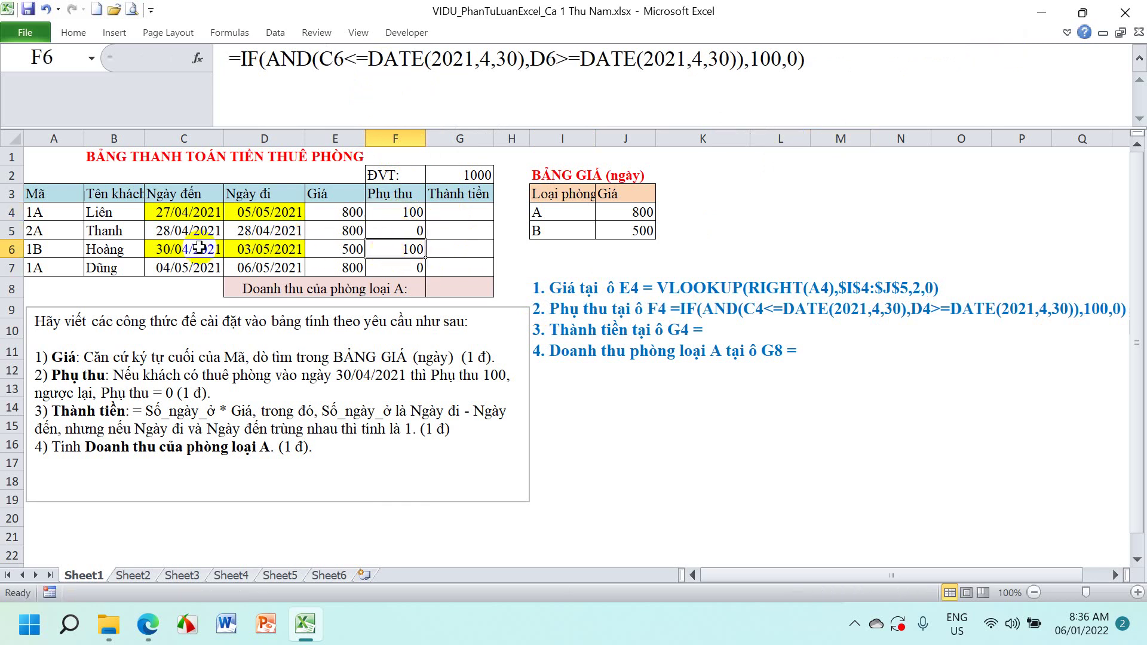
pyautogui.moveTo(200, 247)
pyautogui.mouseDown()
pyautogui.moveTo(263, 248)
pyautogui.moveTo(265, 214)
pyautogui.mouseUp()
pyautogui.click(179, 212)
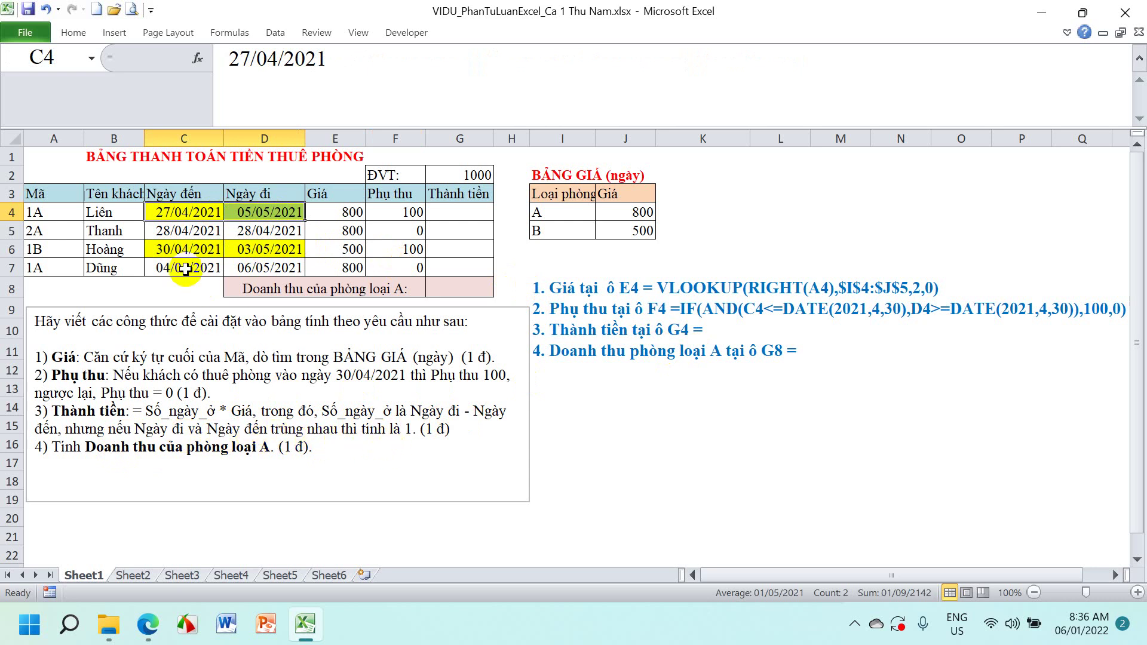
pyautogui.moveTo(170, 232); pyautogui.dragTo(264, 238)
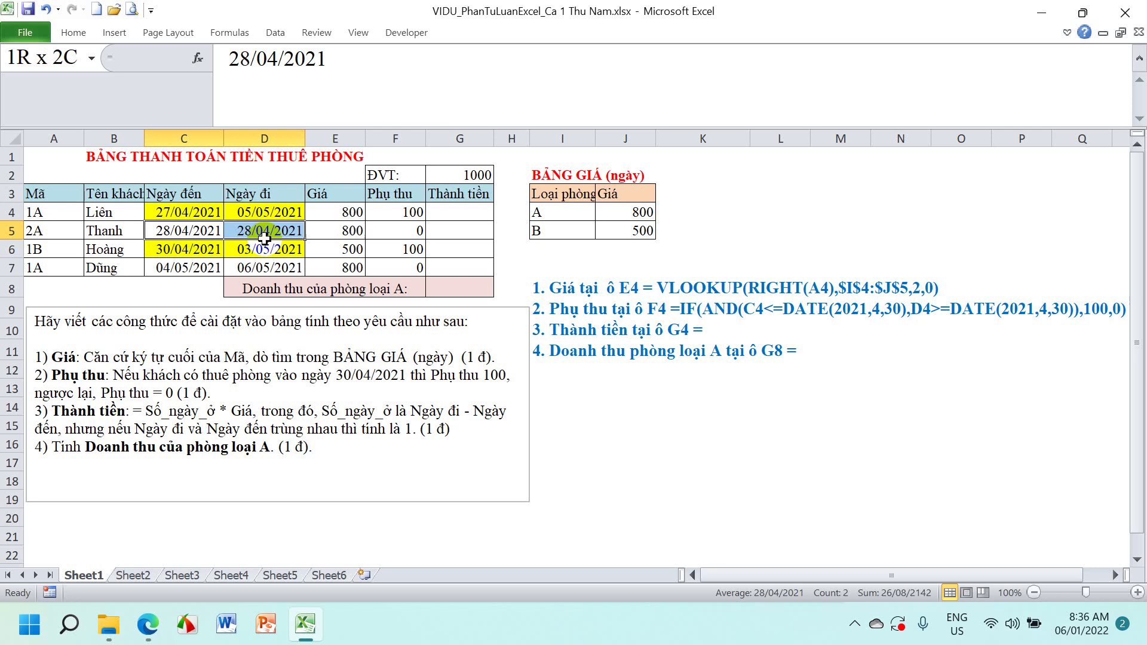
pyautogui.click(457, 212)
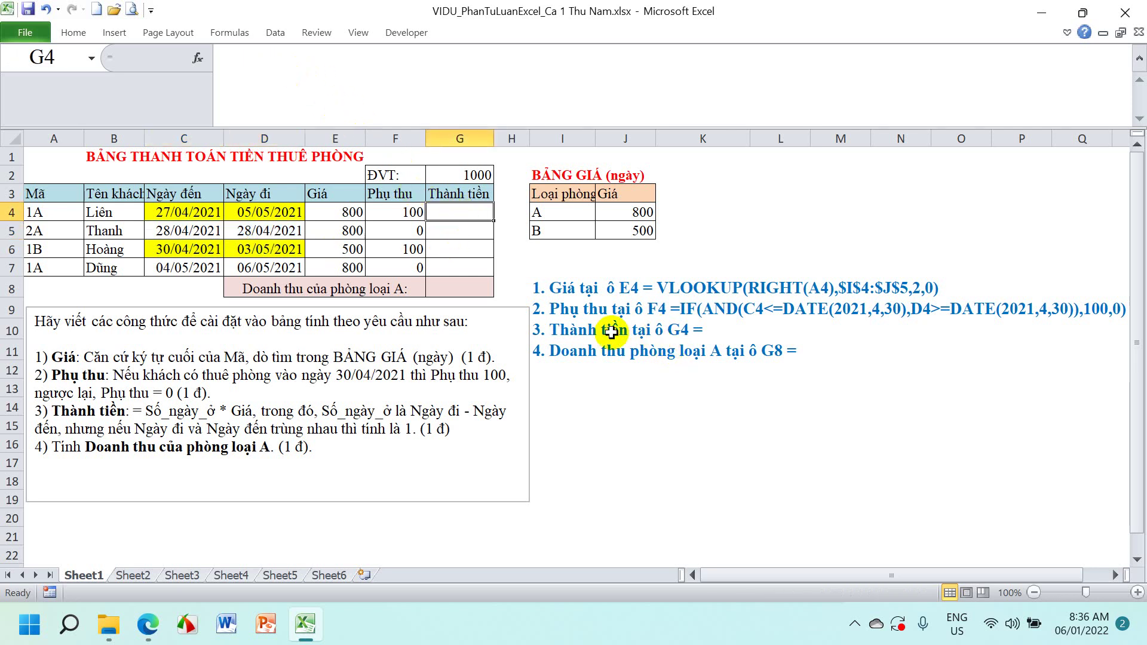
# Complete note 3 with the total formula IF(C4=D4,1,D4-C4)*E4
pyautogui.click(541, 331)
pyautogui.click(486, 61)
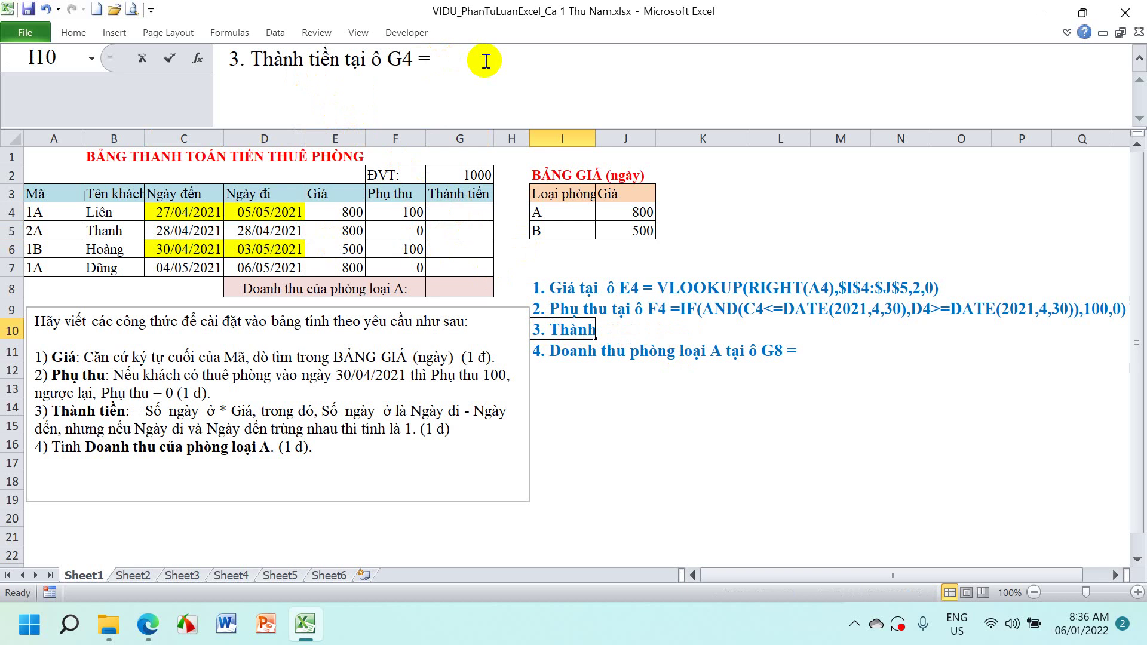
pyautogui.write('IF')
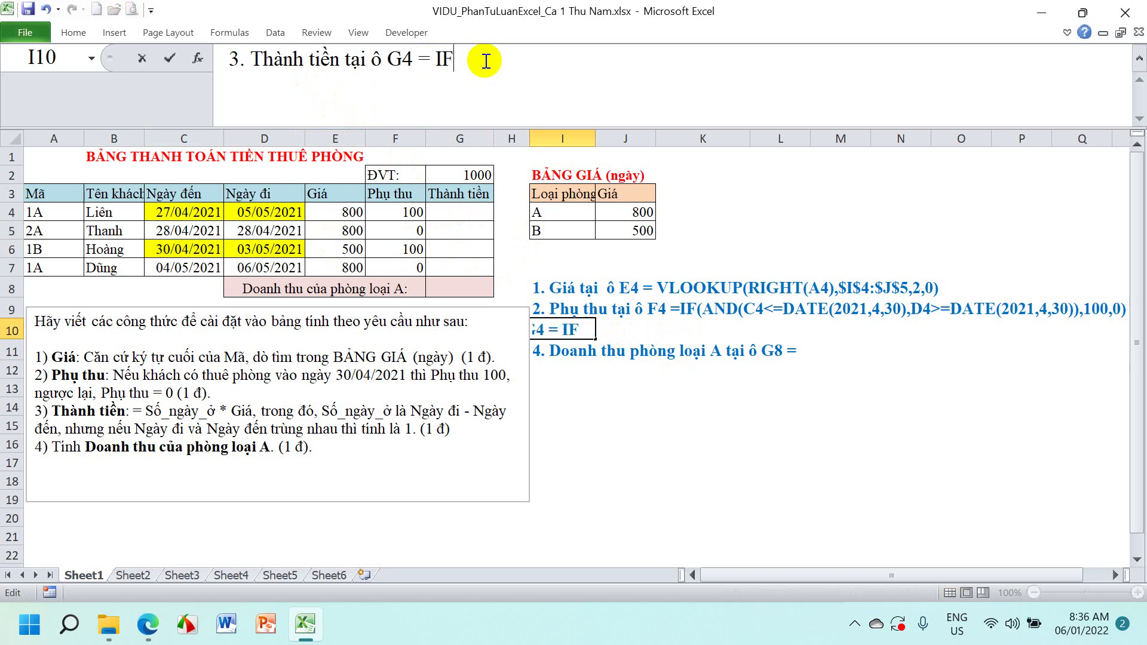
pyautogui.write('(')
pyautogui.write('C4')
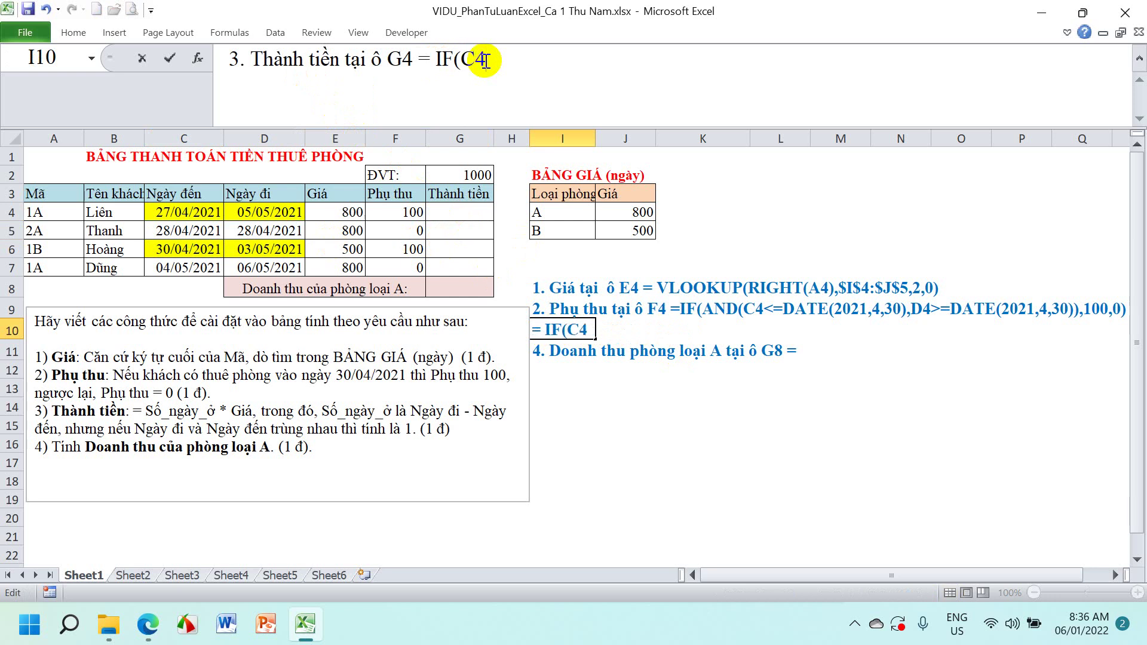
pyautogui.write('=D4')
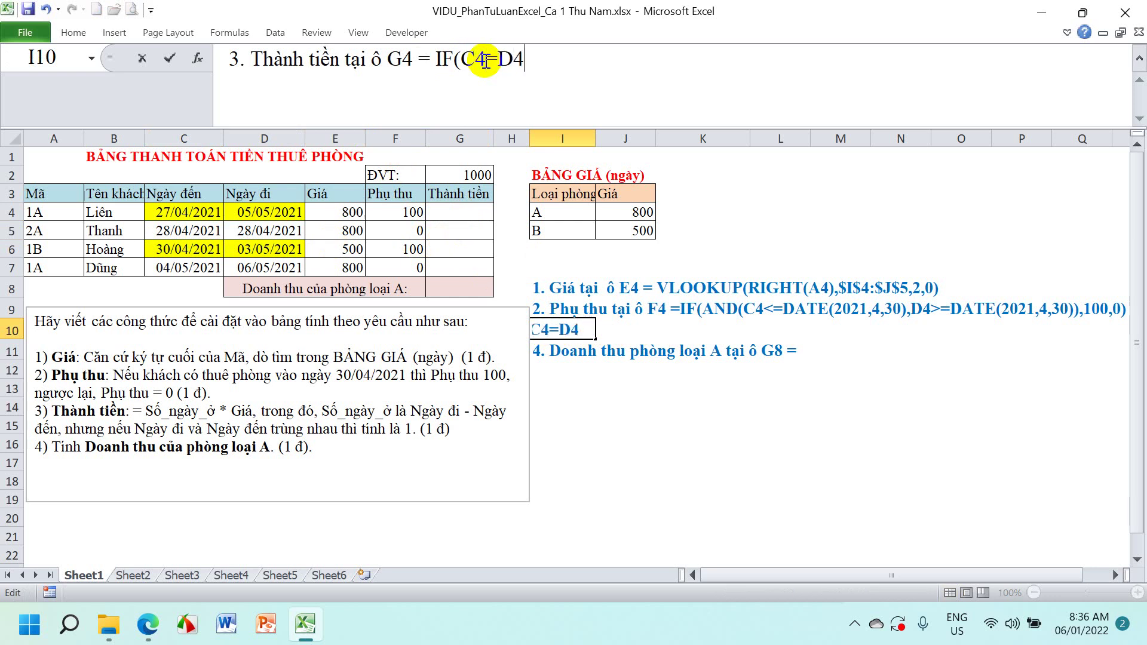
pyautogui.write(',')
pyautogui.write('1')
pyautogui.write(',D')
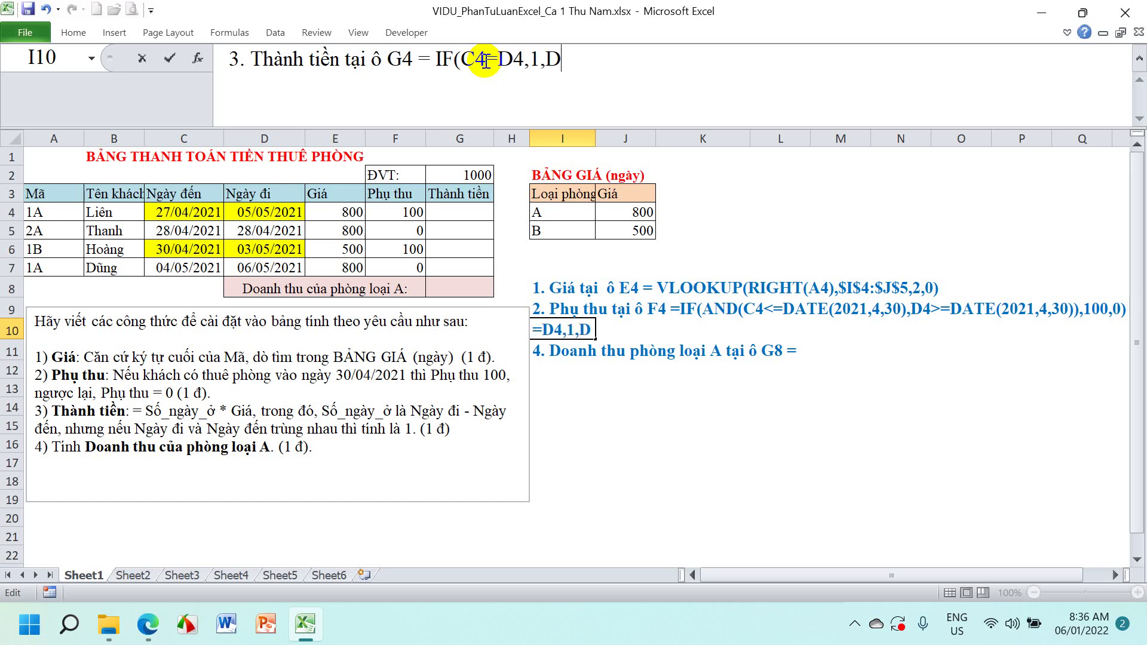
pyautogui.write('4-')
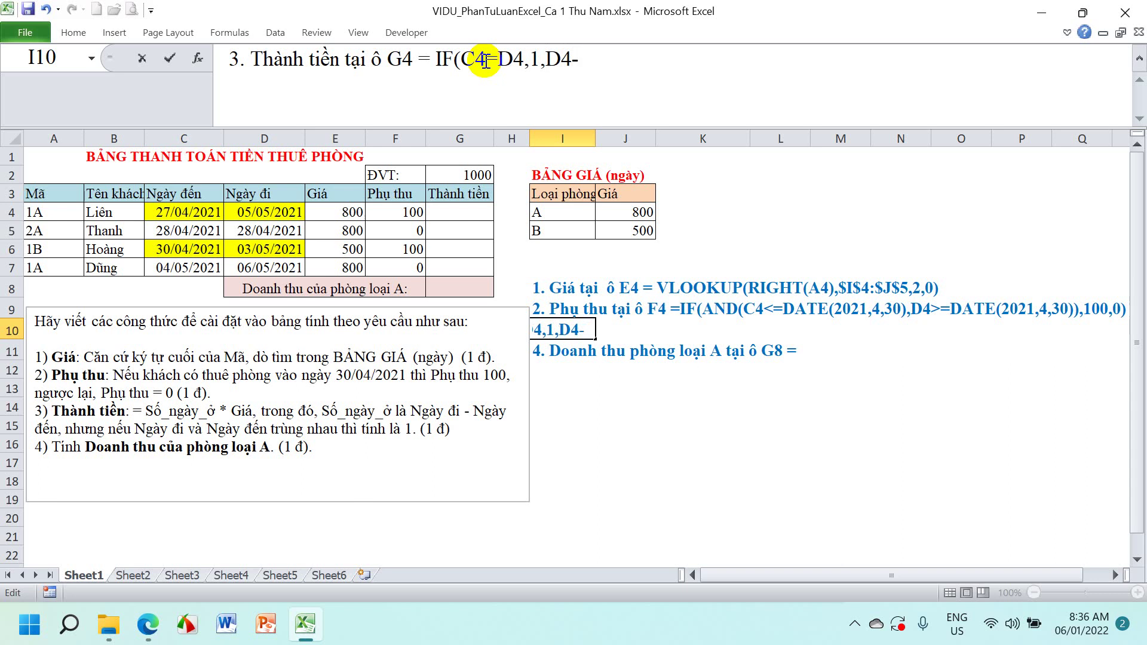
pyautogui.write('C4')
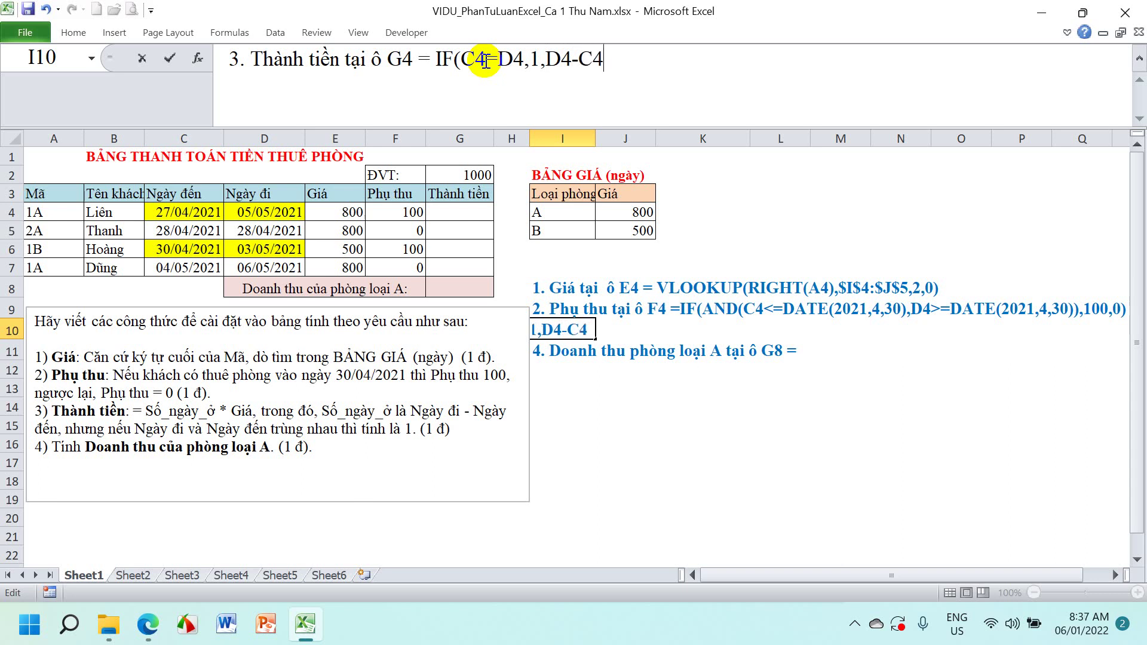
pyautogui.write(')')
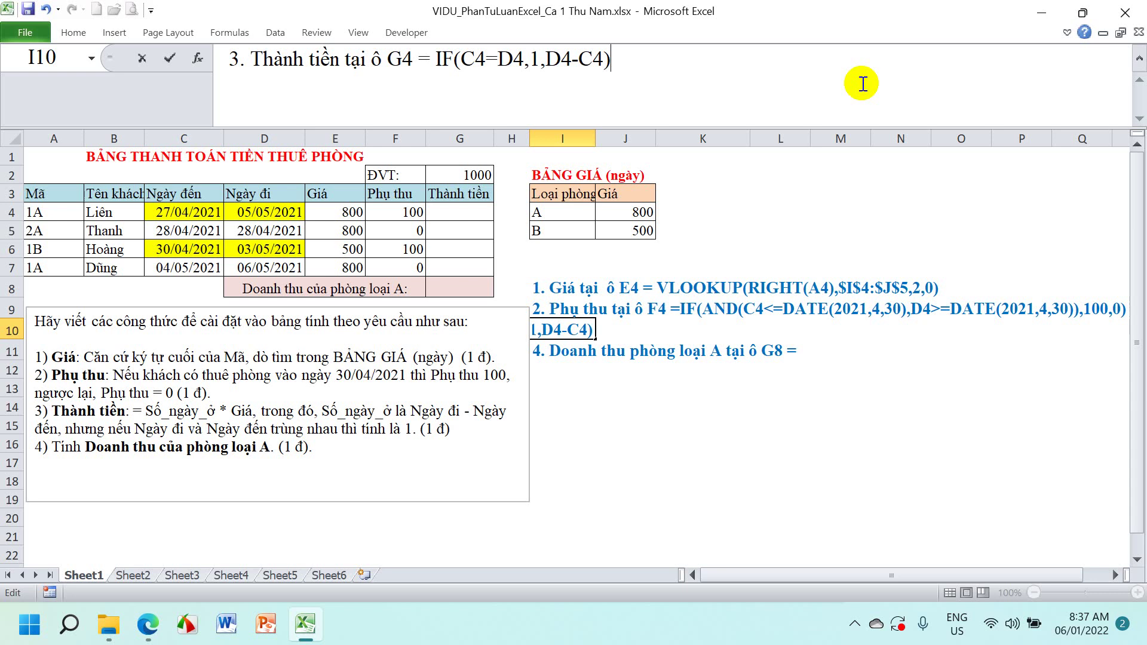
pyautogui.write('*')
pyautogui.write('E')
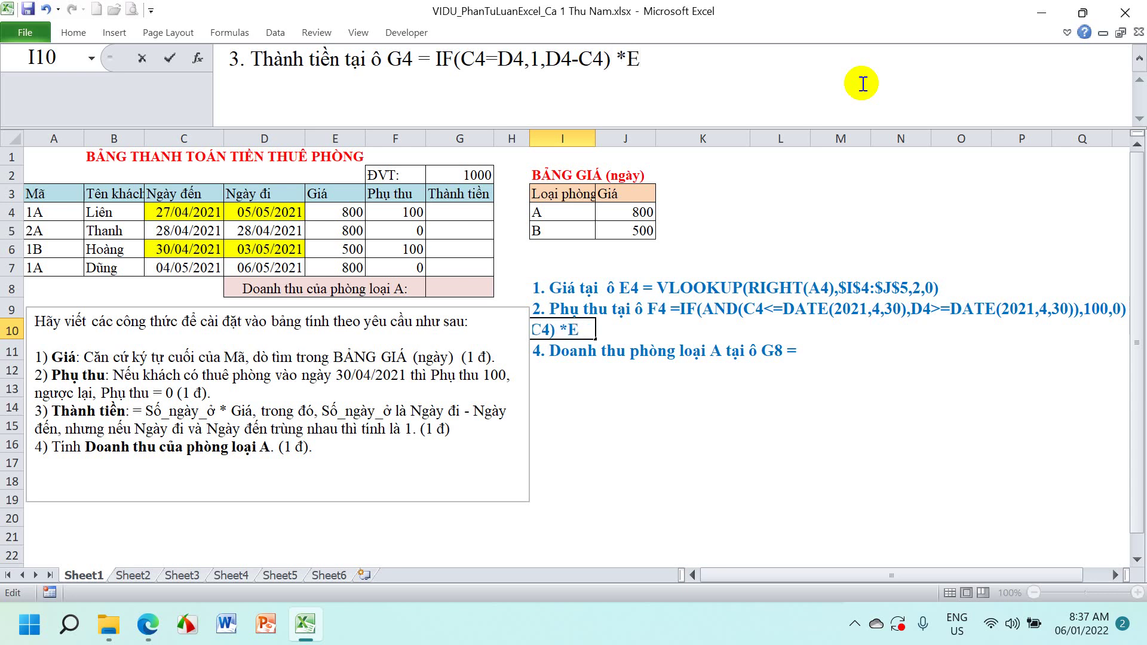
pyautogui.write('4')
pyautogui.press('Return')
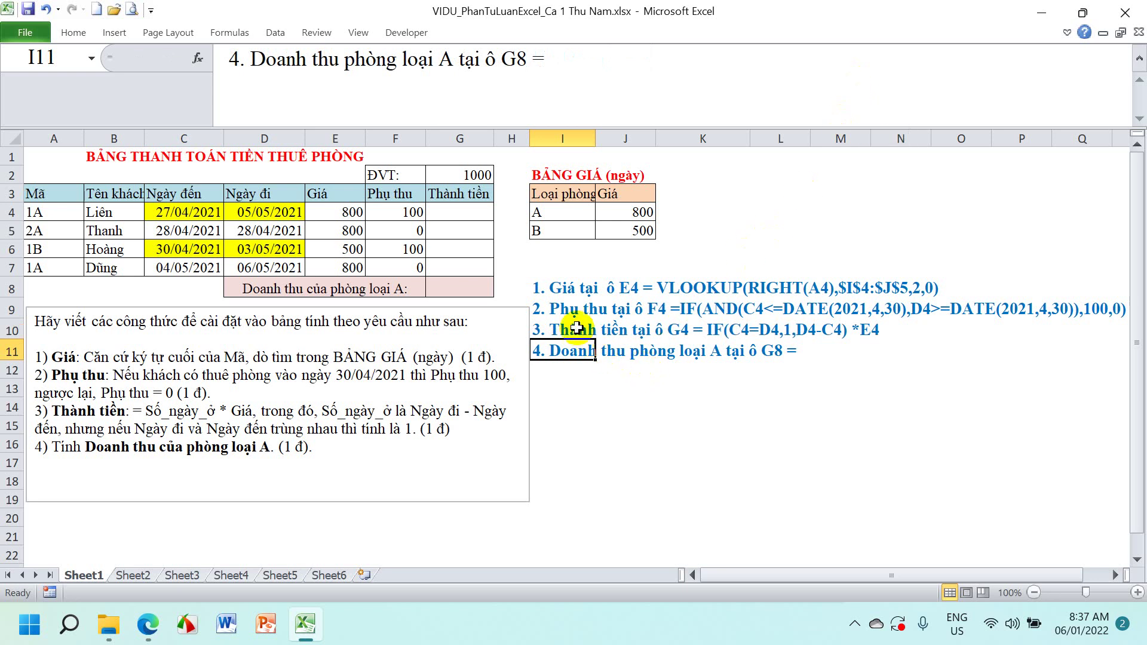
# Put the total formula in G4 and fill to G7, giving 6400, 800, 1500, 1600
pyautogui.click(550, 328)
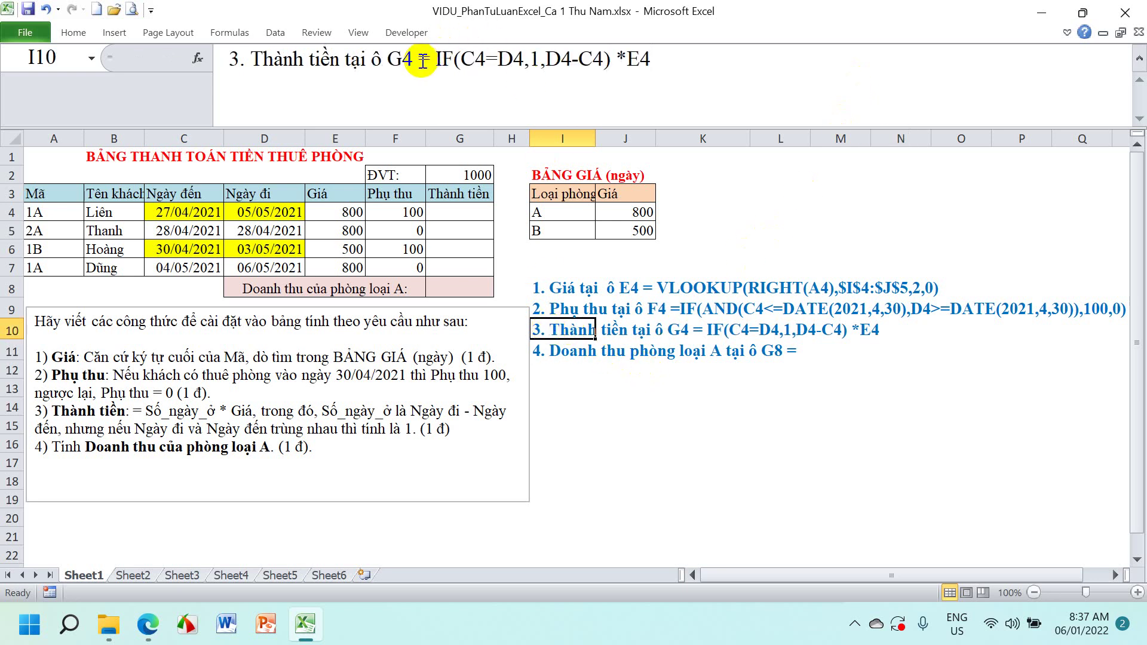
pyautogui.moveTo(418, 58); pyautogui.dragTo(779, 62)
pyautogui.hotkey('ctrl', 'c')
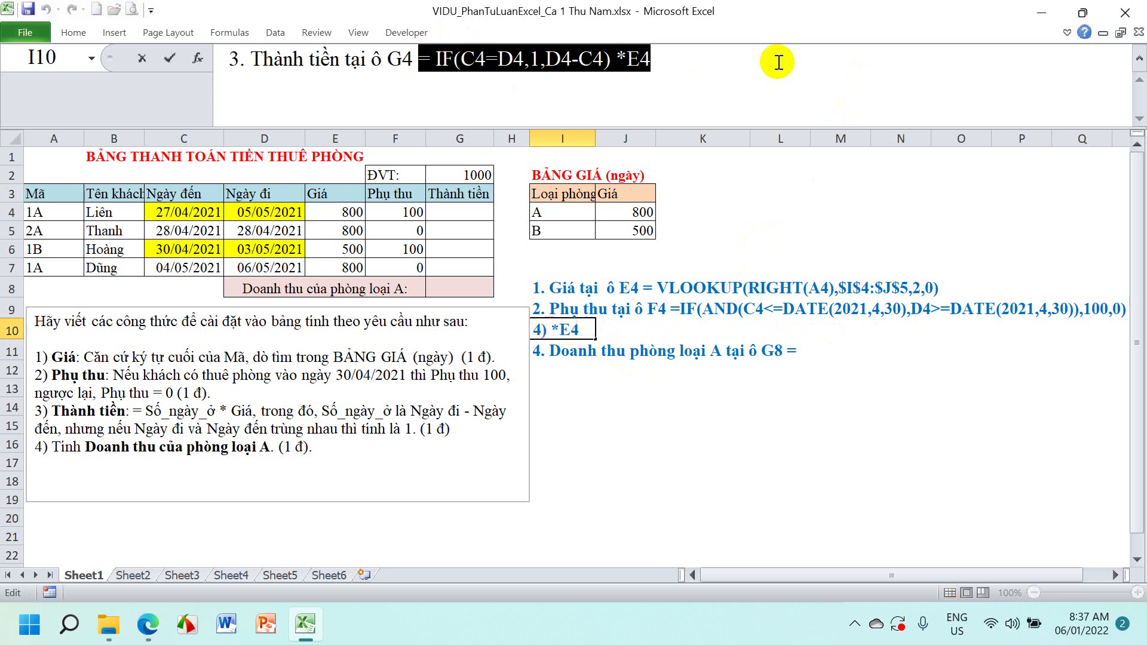
pyautogui.press('Escape')
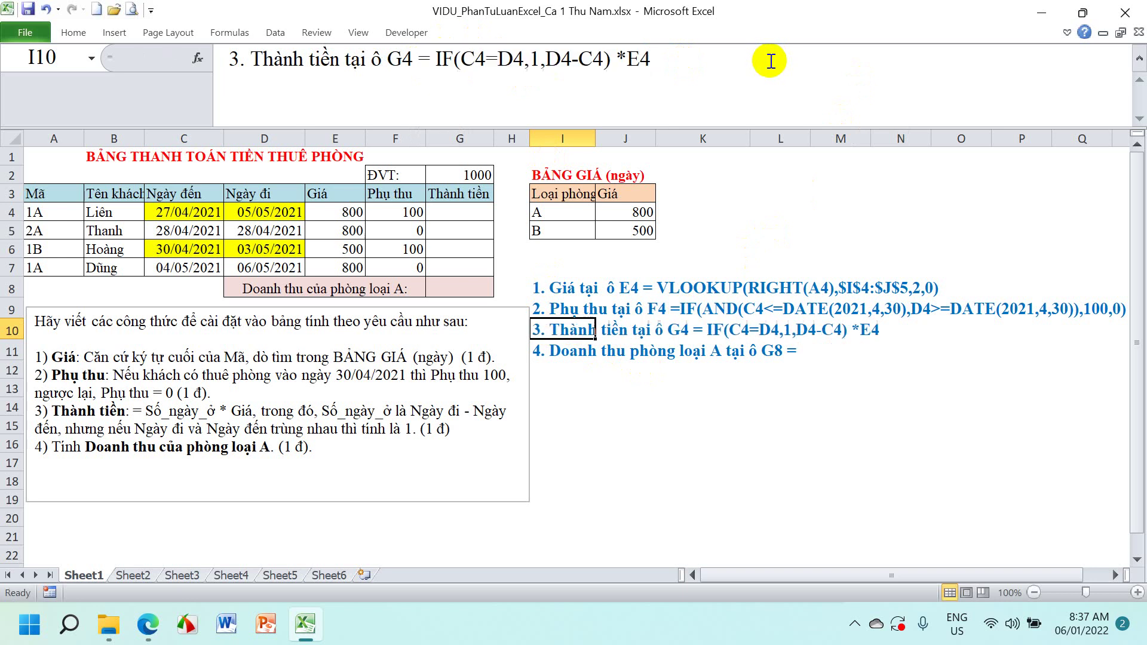
pyautogui.click(472, 212)
pyautogui.hotkey('ctrl', 'v')
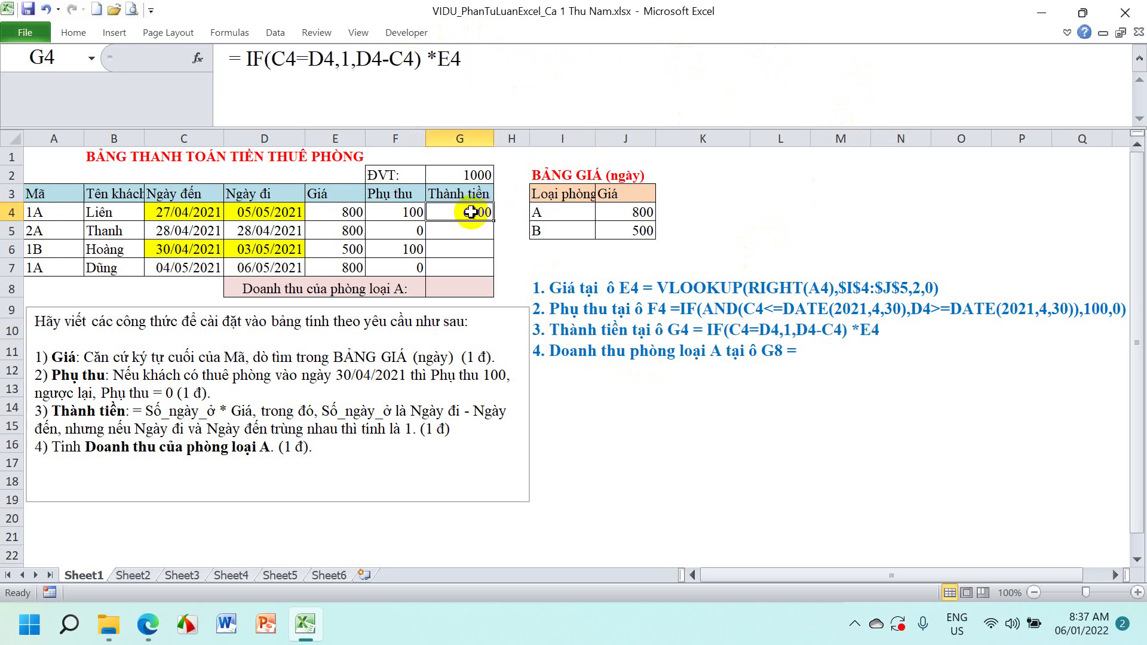
pyautogui.press('Return')
pyautogui.click(471, 212)
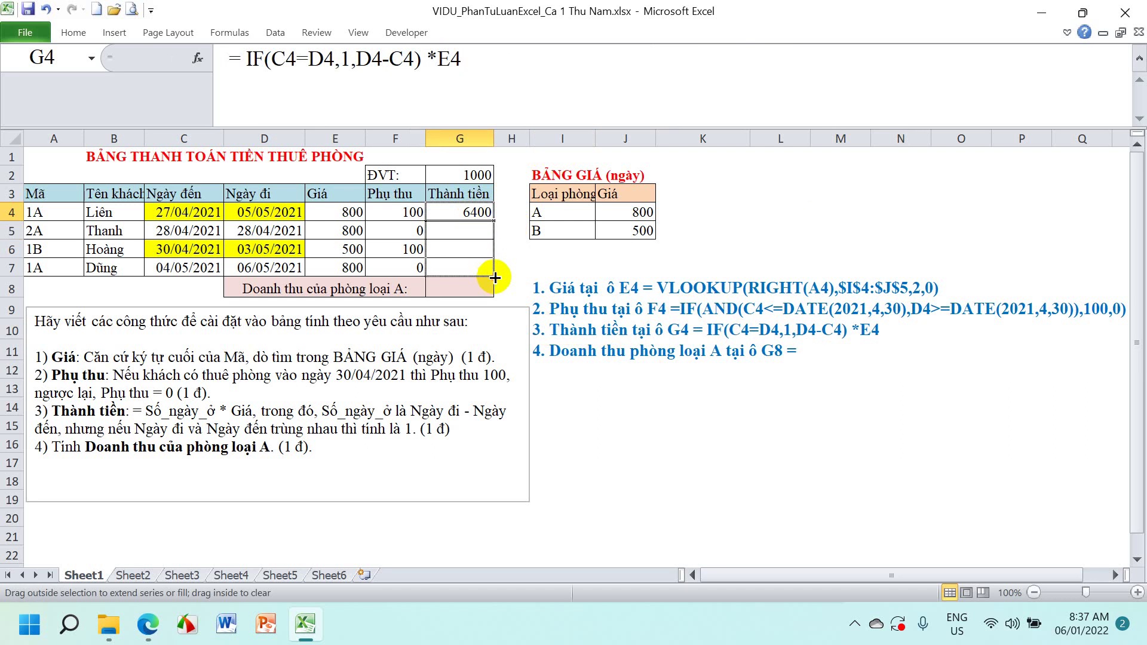
pyautogui.moveTo(493, 222); pyautogui.dragTo(493, 277)
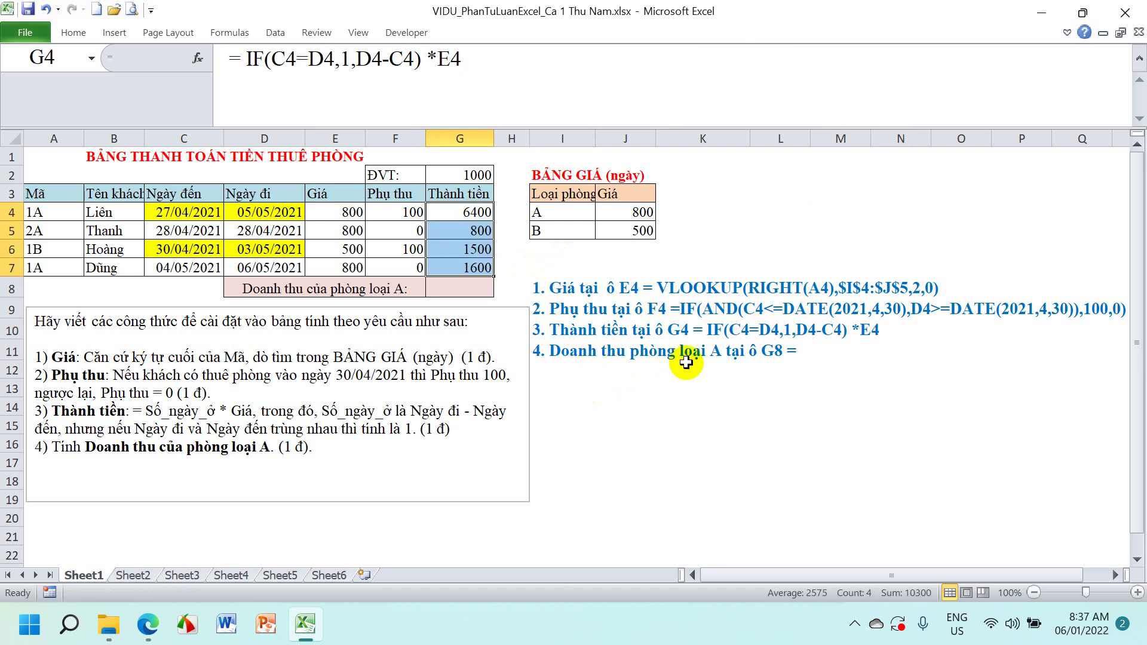
pyautogui.click(559, 357)
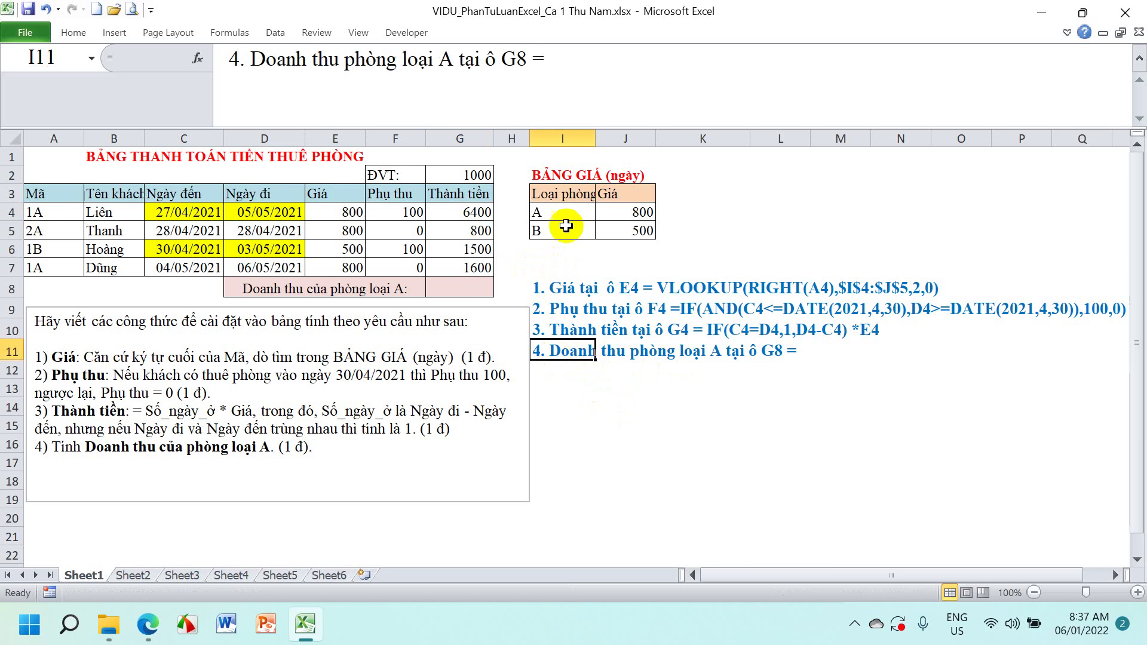
# Type SUMIF(A4:A7,"?A",G4:G7) after the '=' in note 4 in I11 and commit it
pyautogui.click(580, 58)
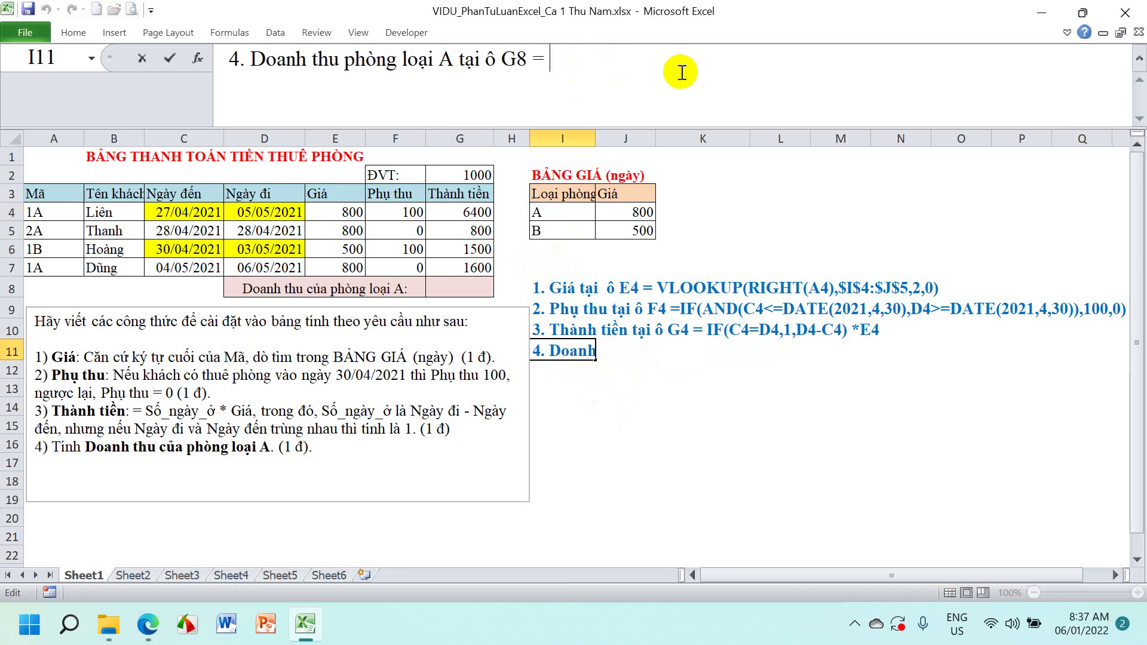
pyautogui.write('S')
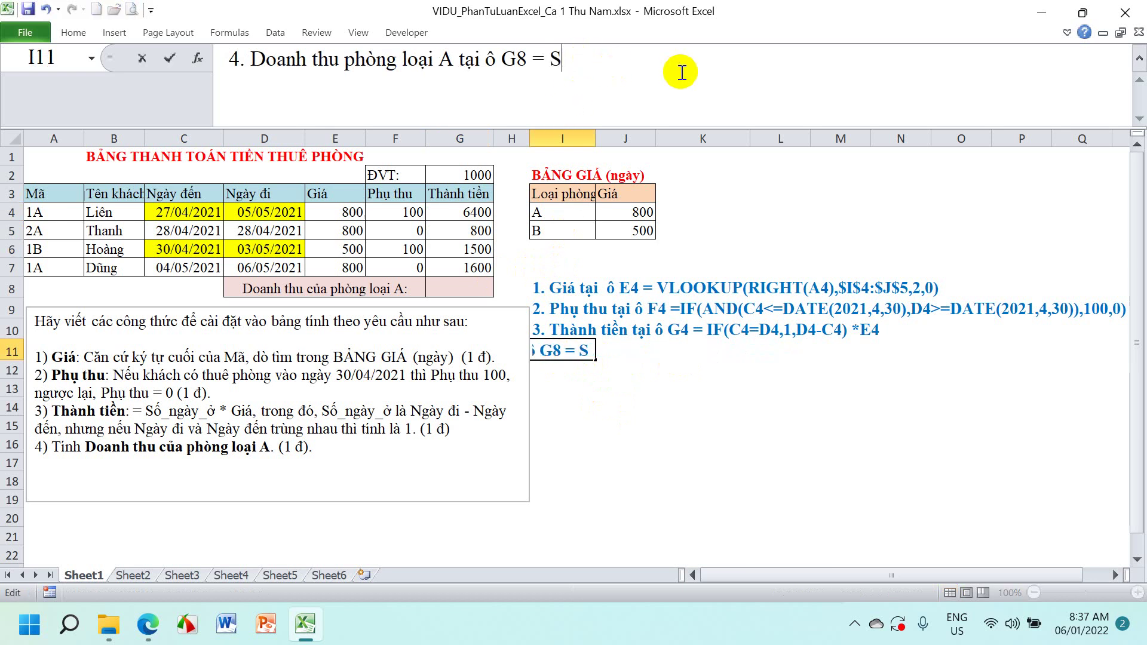
pyautogui.write('UMIF')
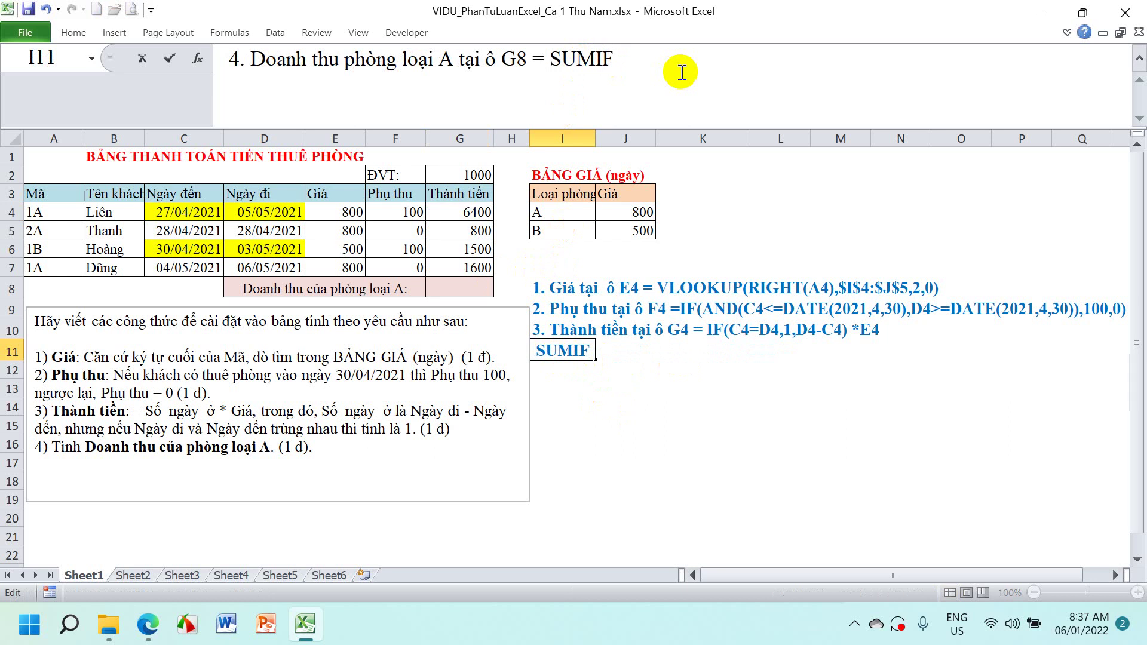
pyautogui.write('(')
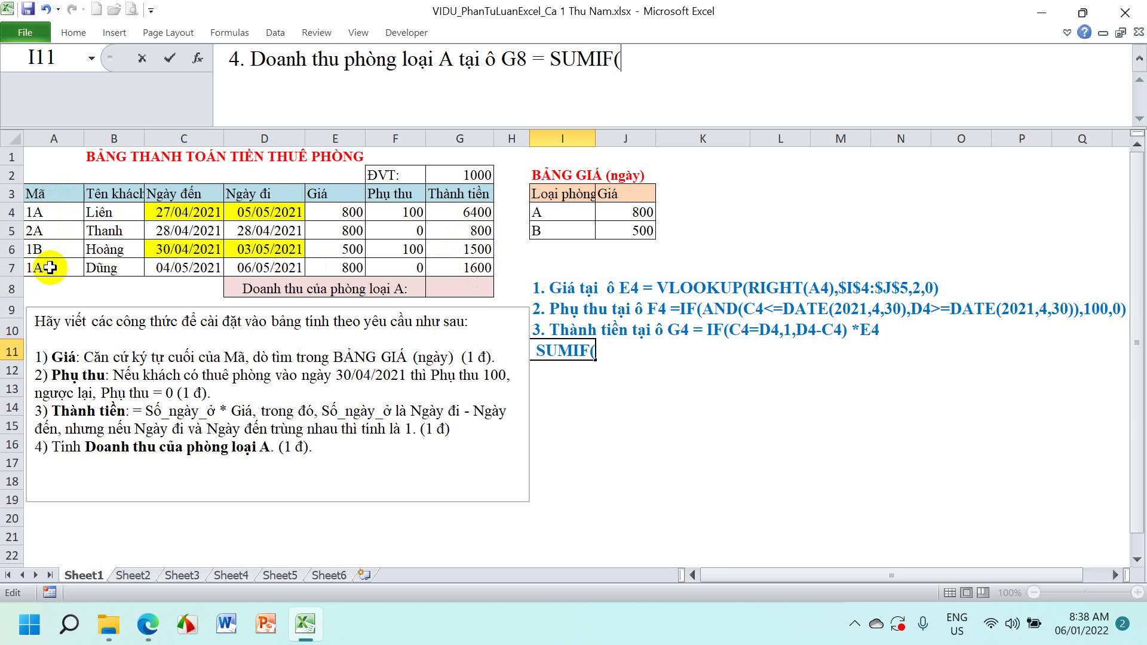
pyautogui.write('A')
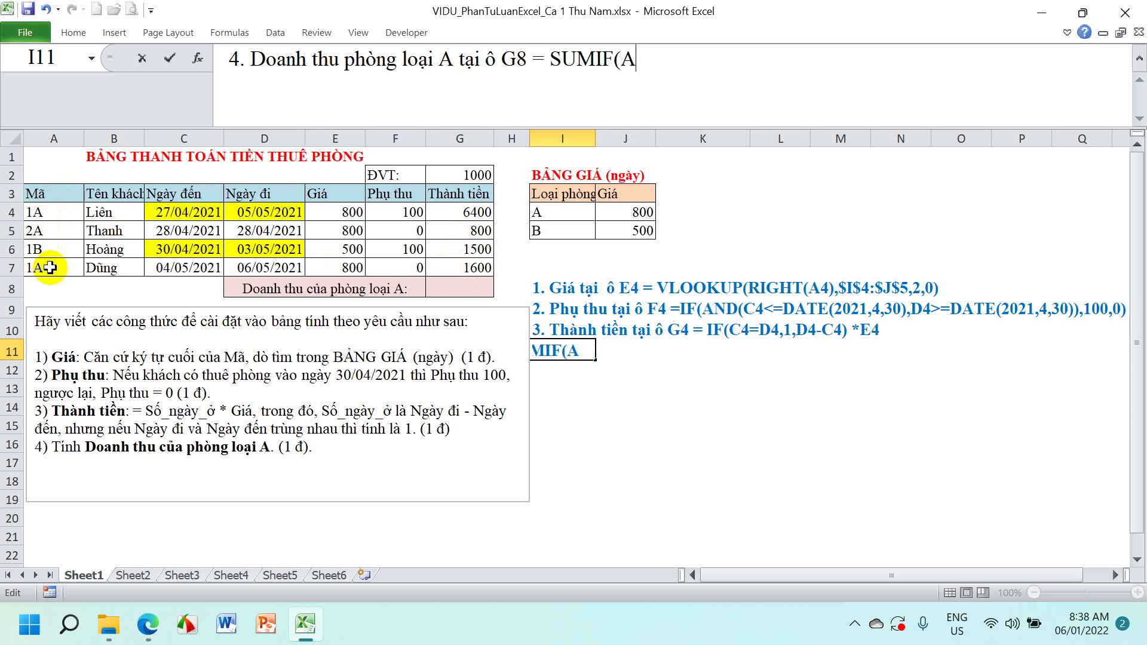
pyautogui.write('4:')
pyautogui.write('A7')
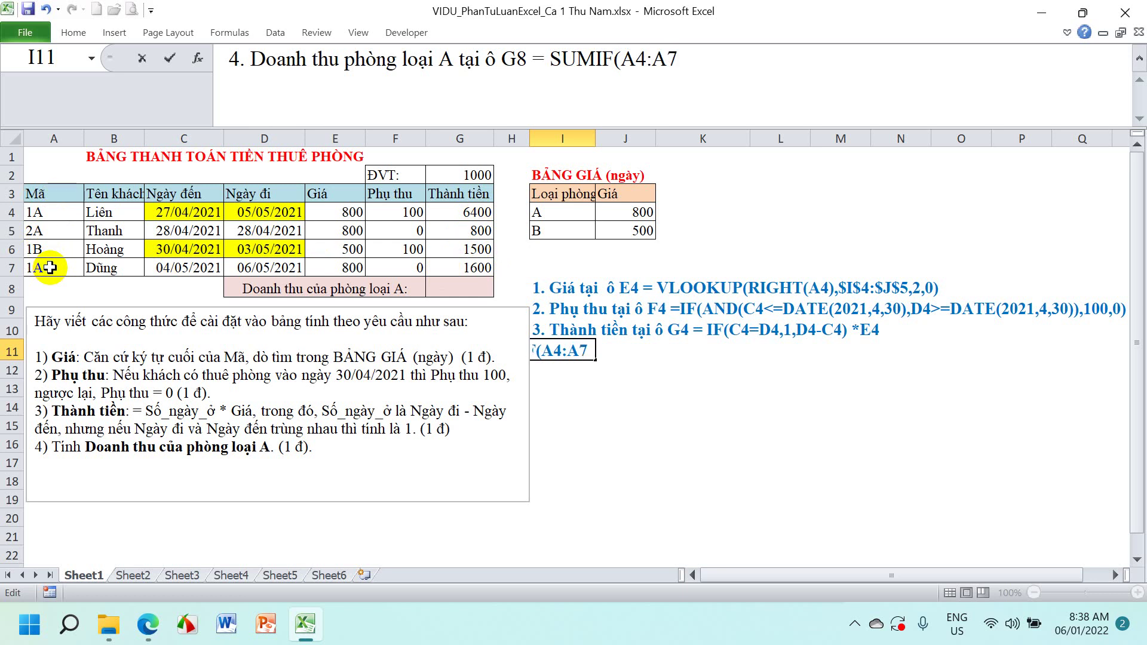
pyautogui.write(',')
pyautogui.write('"')
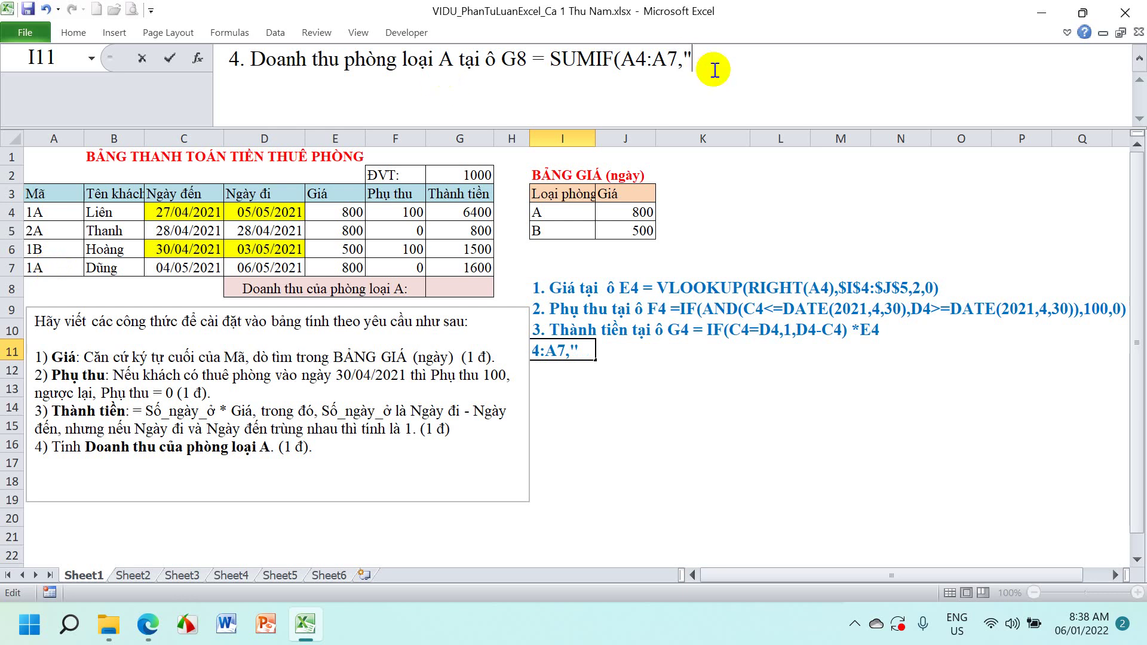
pyautogui.write('?')
pyautogui.write('A",')
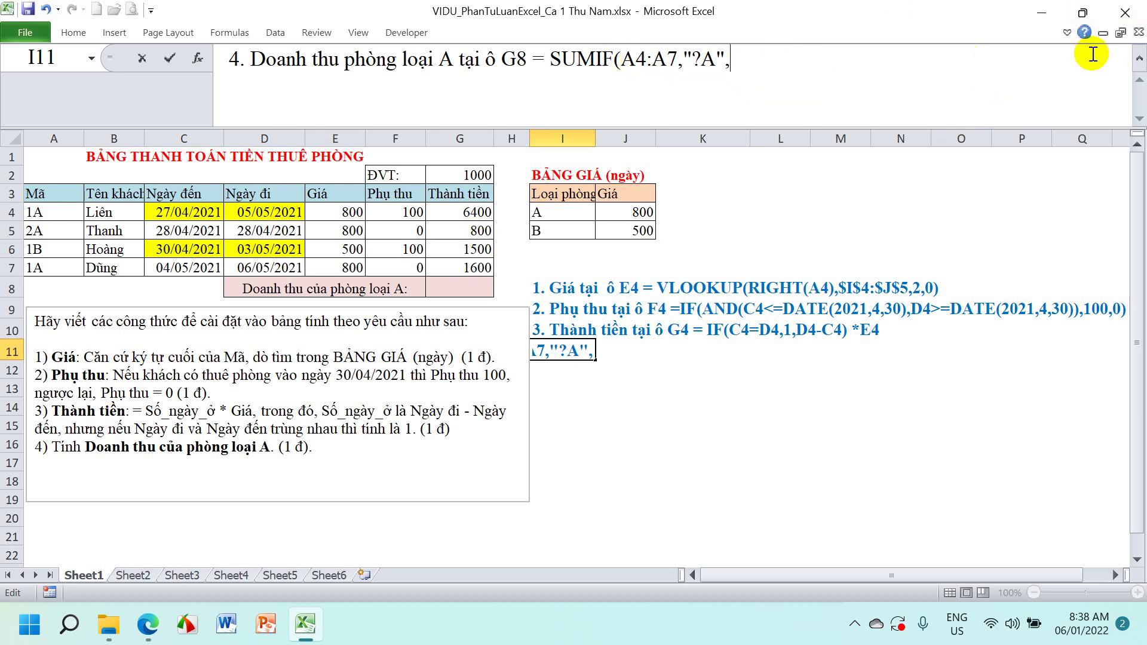
pyautogui.write('G4')
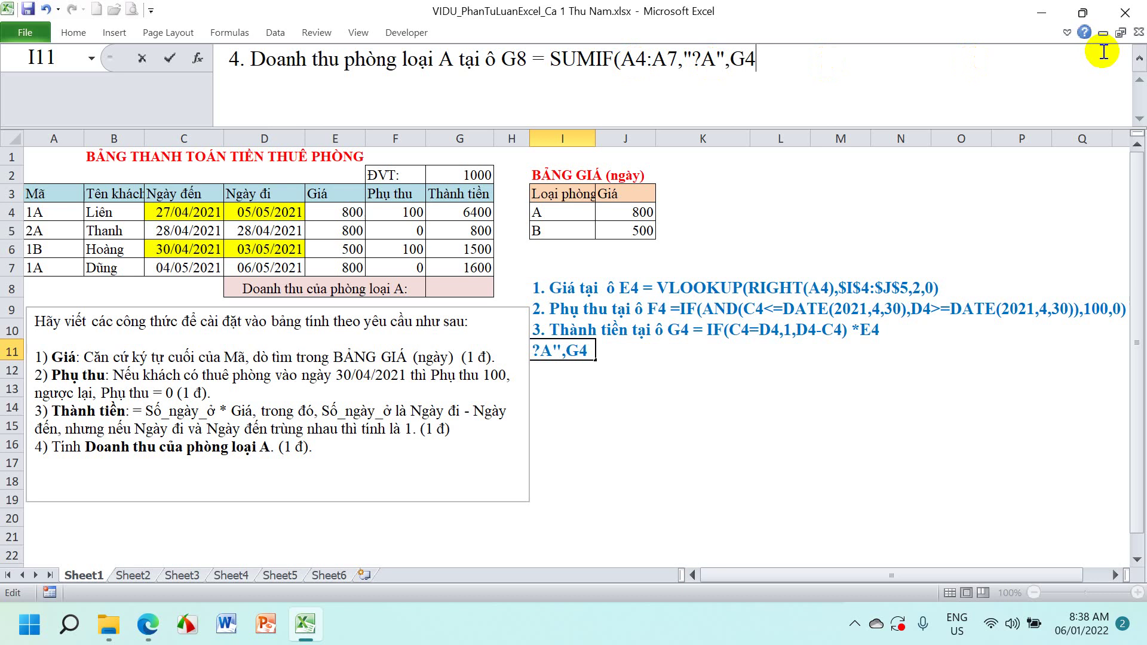
pyautogui.write(':G7')
pyautogui.press('Return')
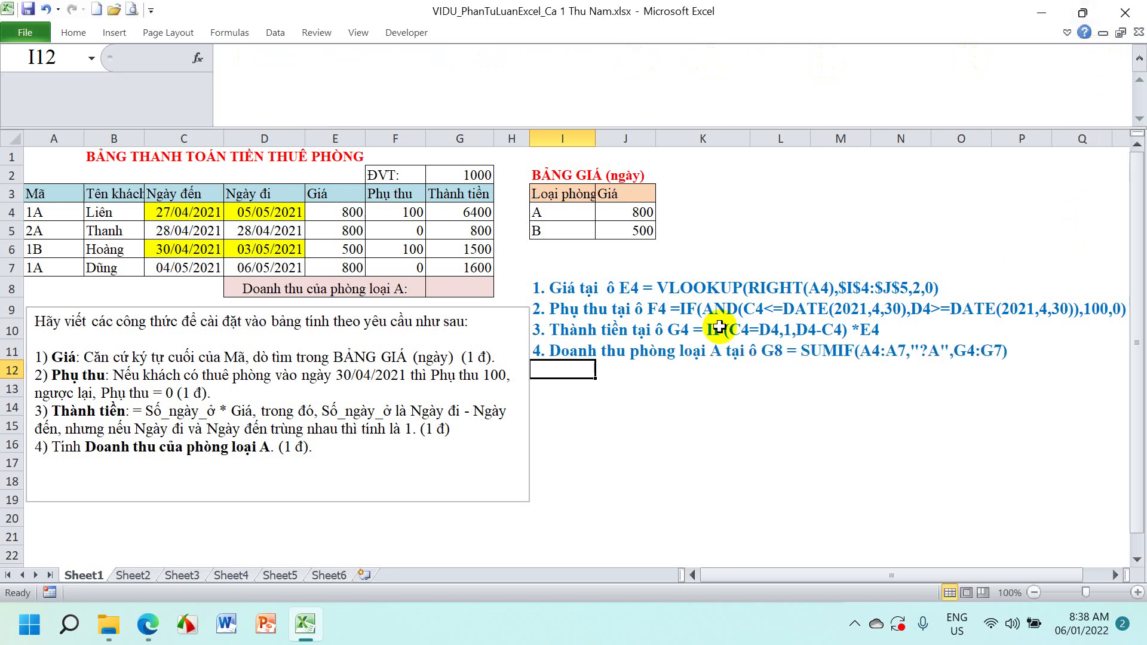
# Copy note 4's SUMIF formula into G8 for 8800, then check it against G4, G5, G7
pyautogui.click(550, 348)
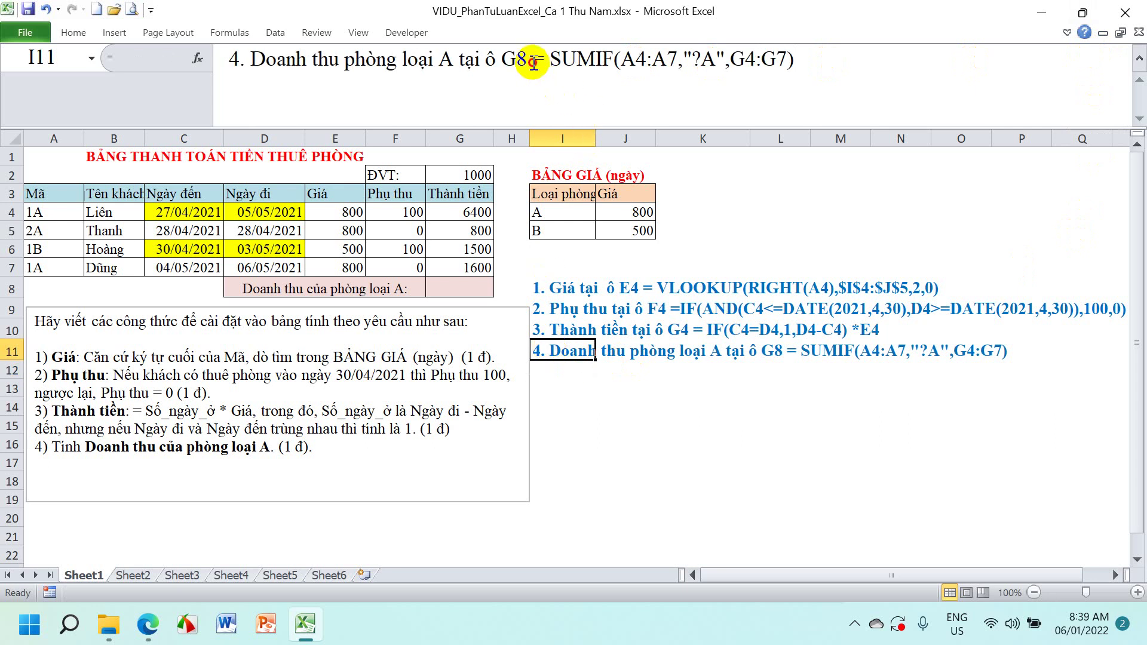
pyautogui.moveTo(533, 59); pyautogui.dragTo(613, 60)
pyautogui.moveTo(709, 61); pyautogui.dragTo(862, 57)
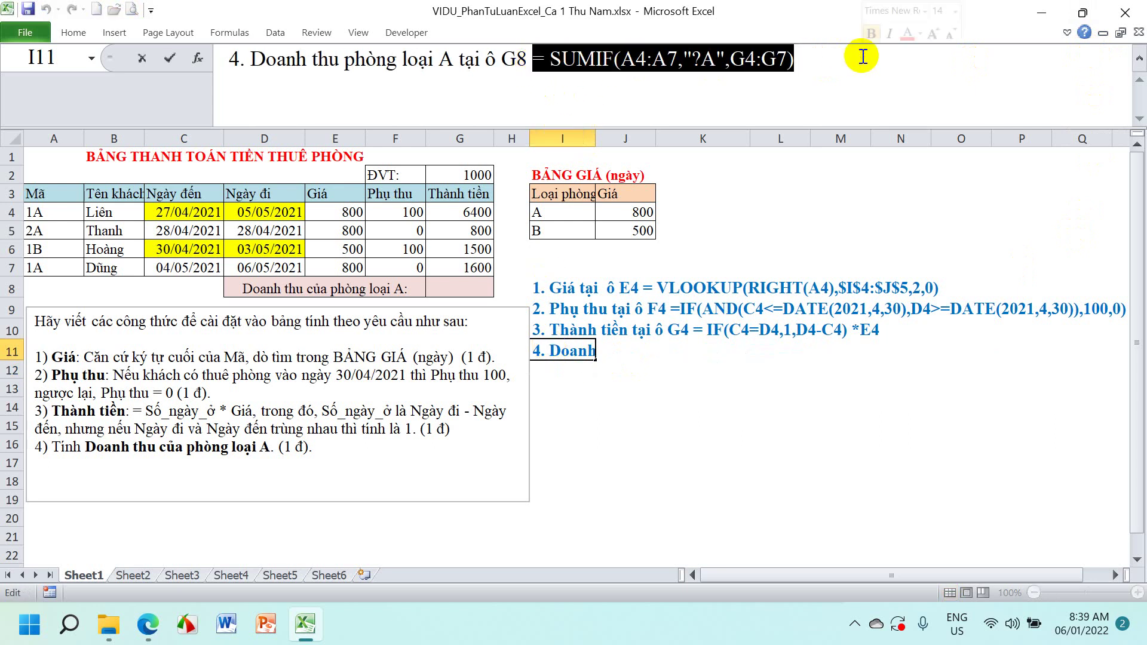
pyautogui.hotkey('ctrl', 'c')
pyautogui.press('Escape')
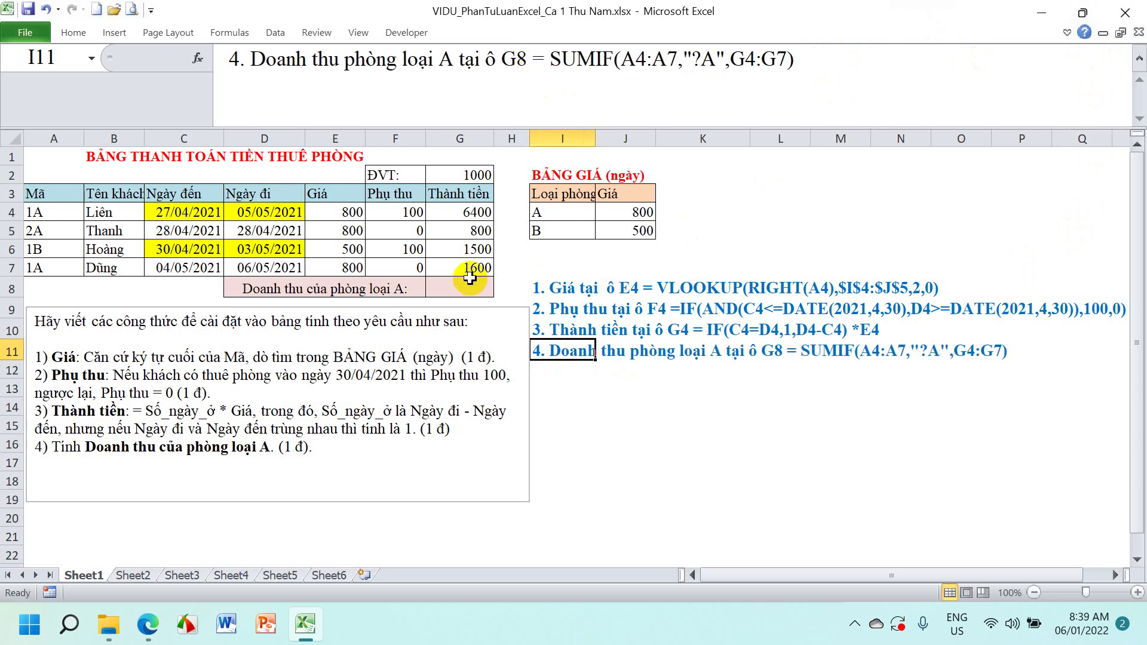
pyautogui.click(472, 288)
pyautogui.hotkey('ctrl', 'v')
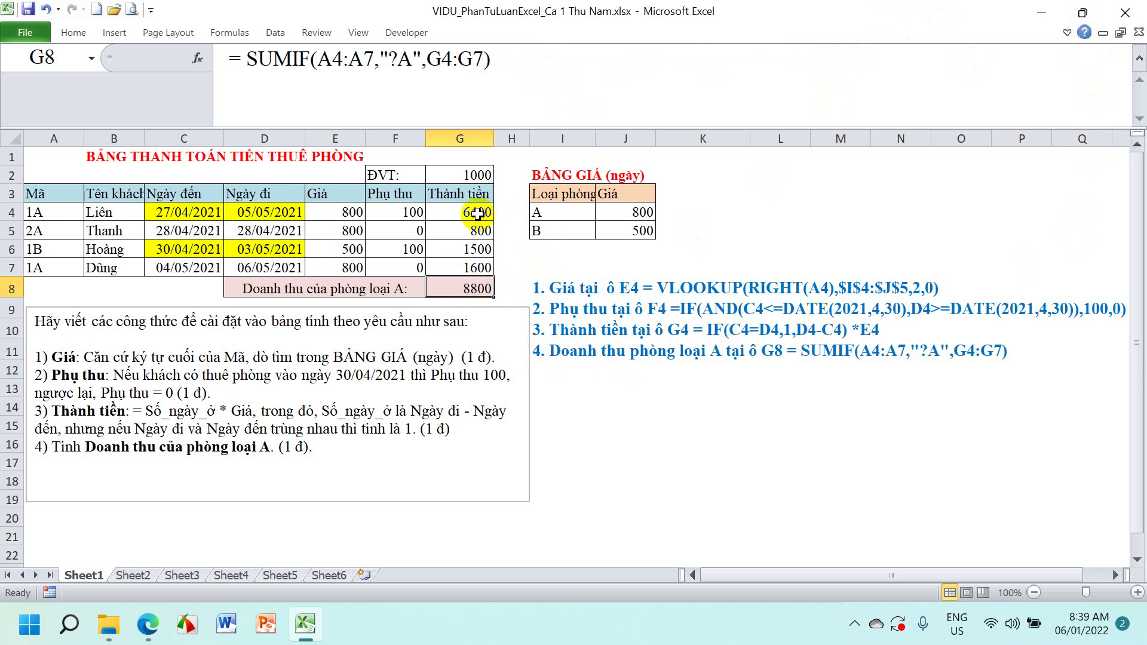
pyautogui.moveTo(476, 211); pyautogui.dragTo(477, 228)
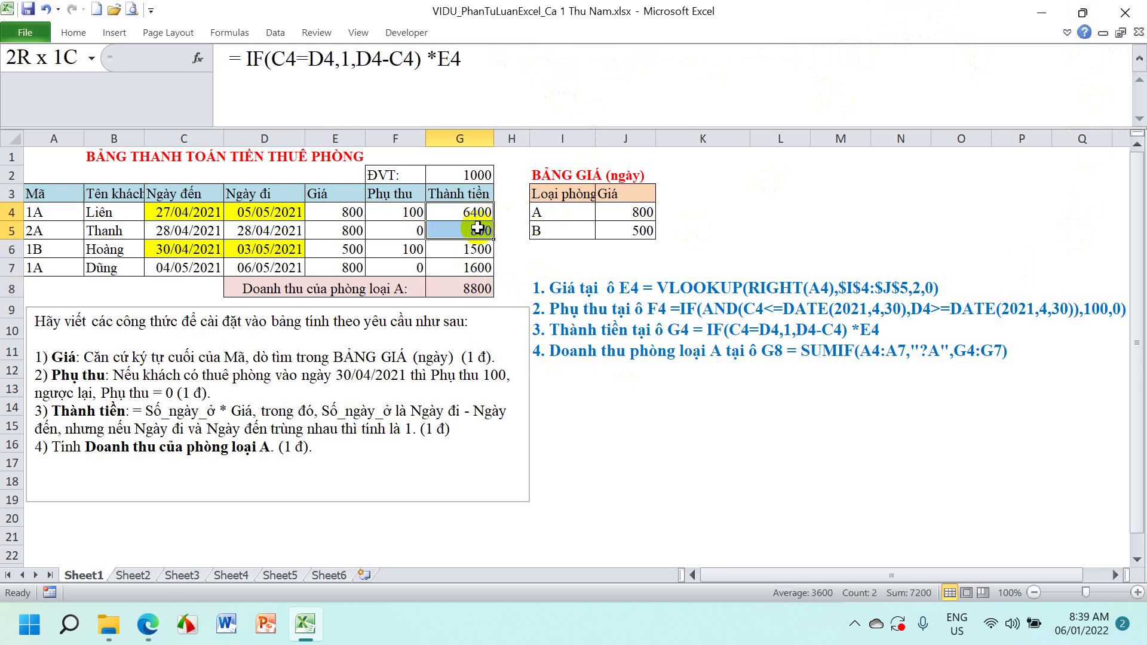
pyautogui.keyDown('ctrl'); pyautogui.click(476, 267); pyautogui.keyUp('ctrl')
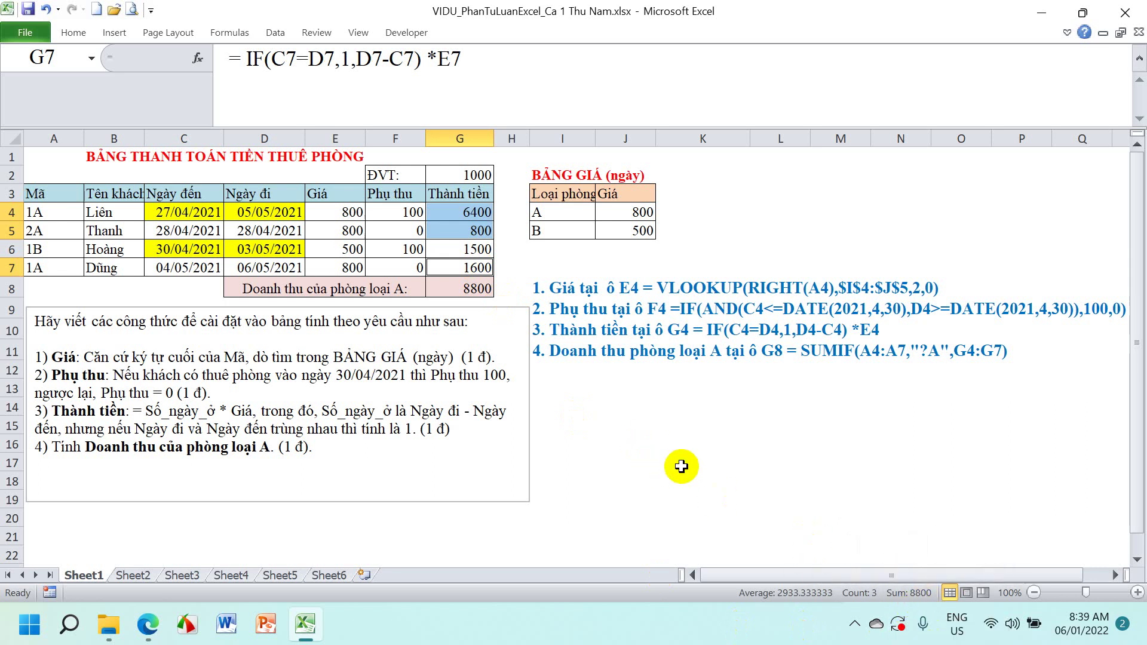
# Switch to Sheet2 and widen column B to show the full names
pyautogui.click(133, 575)
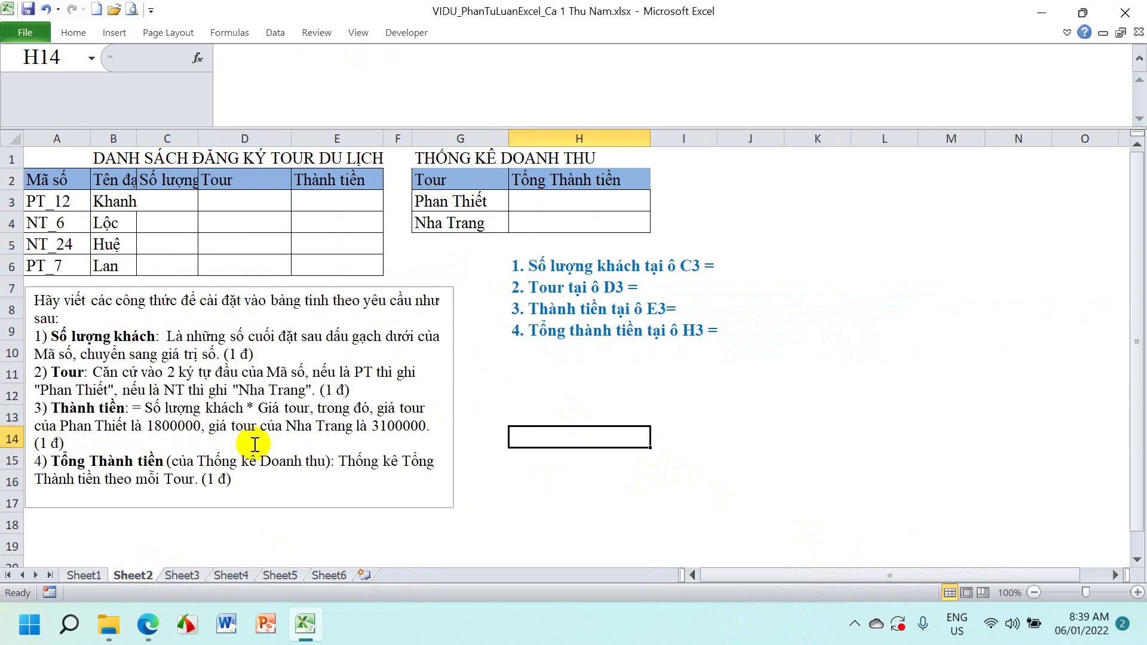
pyautogui.moveTo(136, 139); pyautogui.dragTo(167, 139)
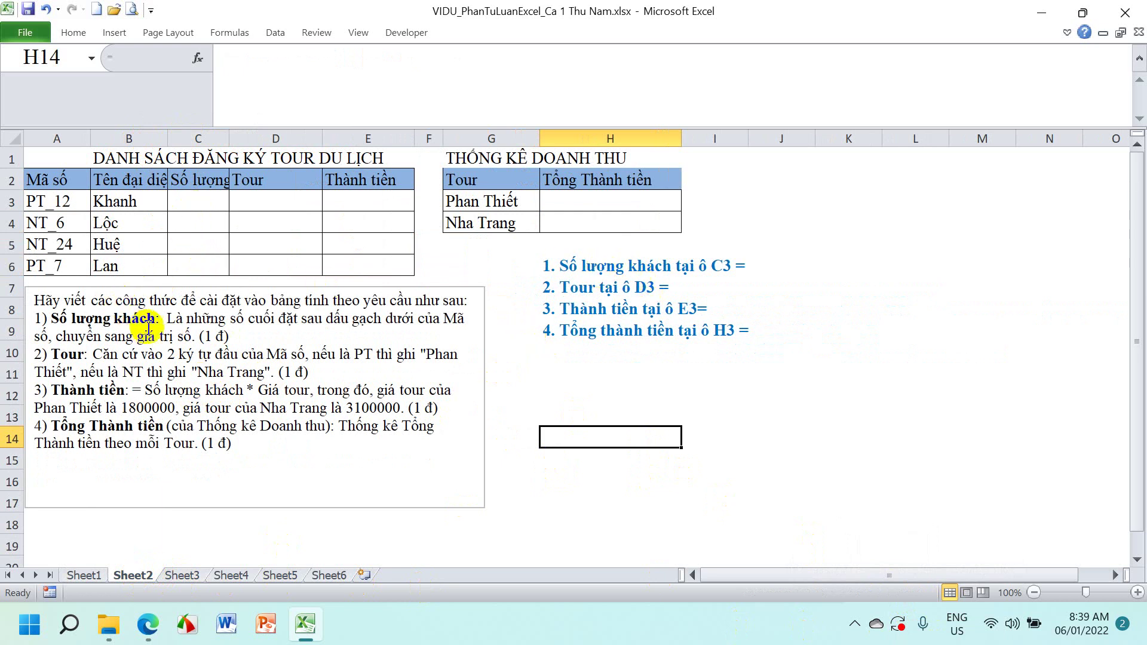
pyautogui.click(191, 197)
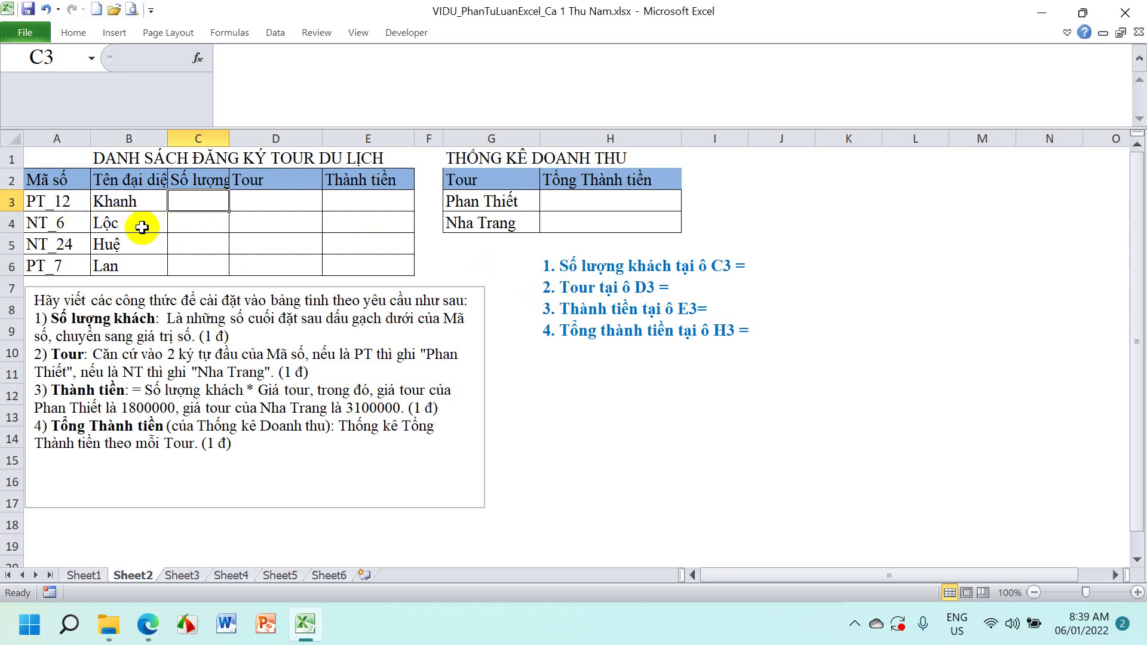
# Complete note 1 in H6 with VALUE( MID(A3,4,2) ) for the guest count in C3
pyautogui.click(555, 266)
pyautogui.click(531, 66)
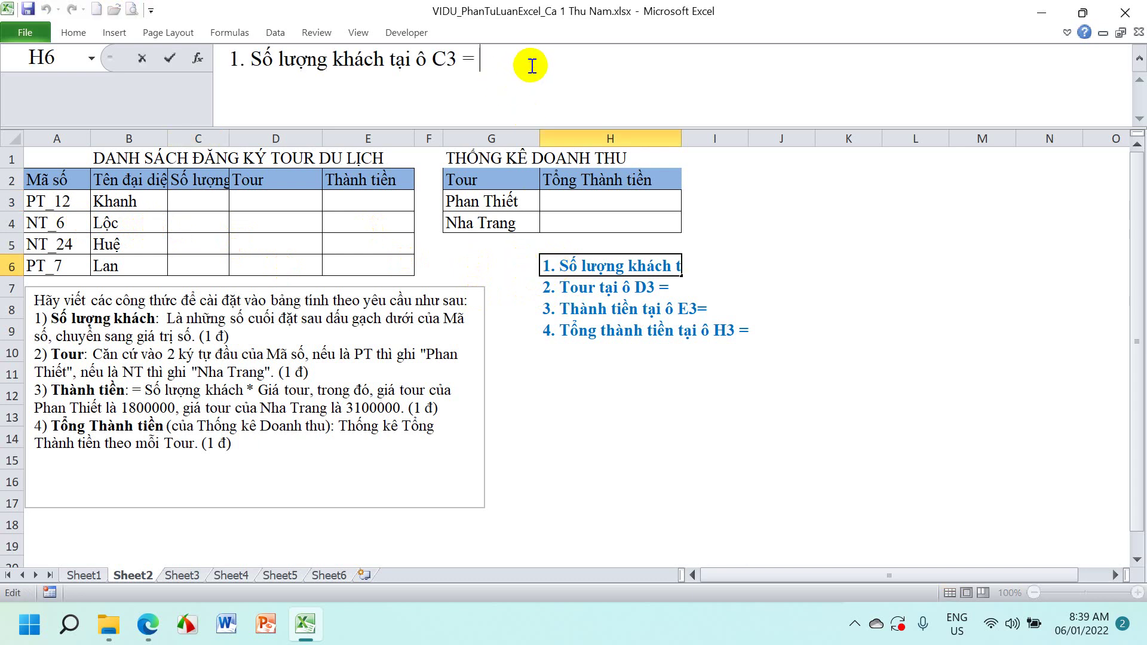
pyautogui.write('VALU')
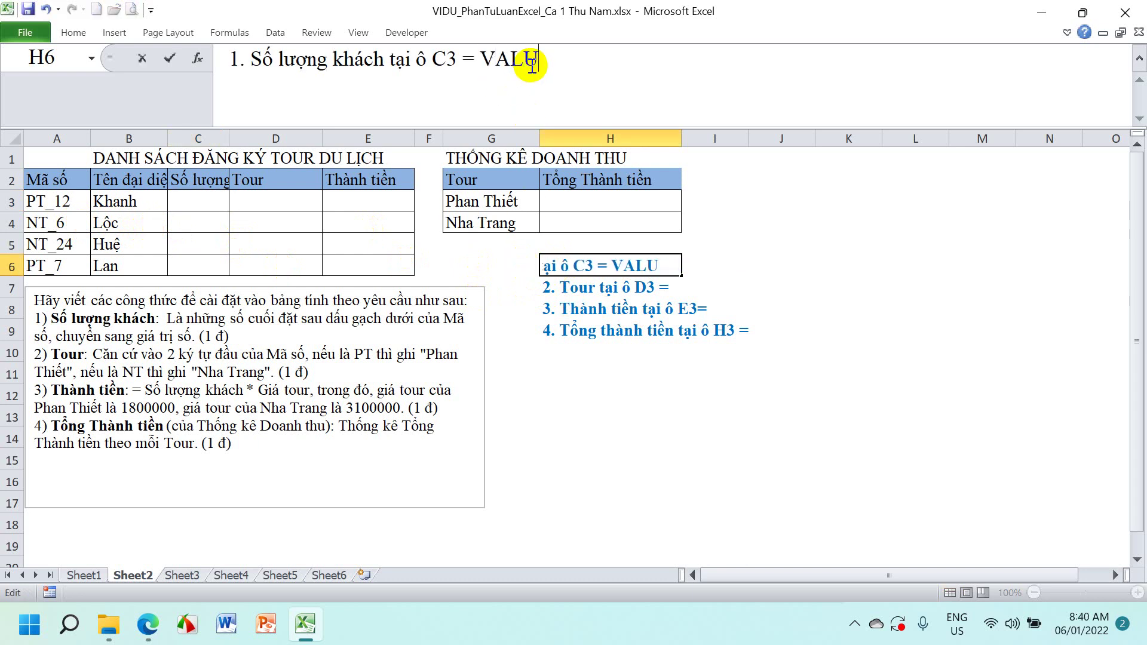
pyautogui.write('E( MI')
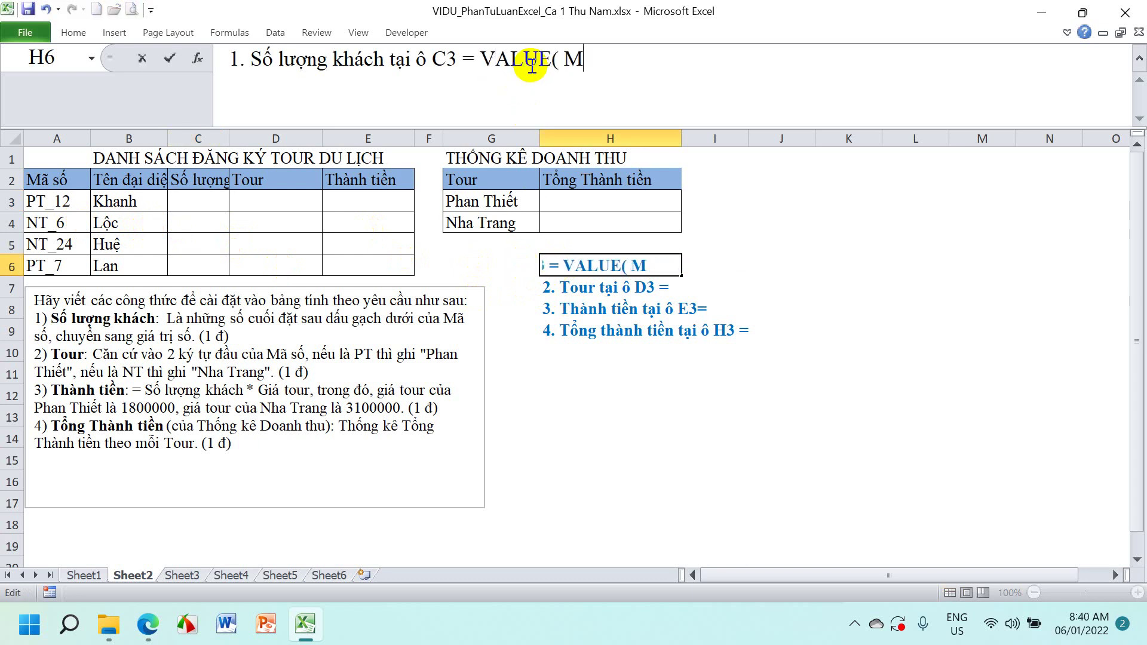
pyautogui.write('D(')
pyautogui.write('A3,4,2')
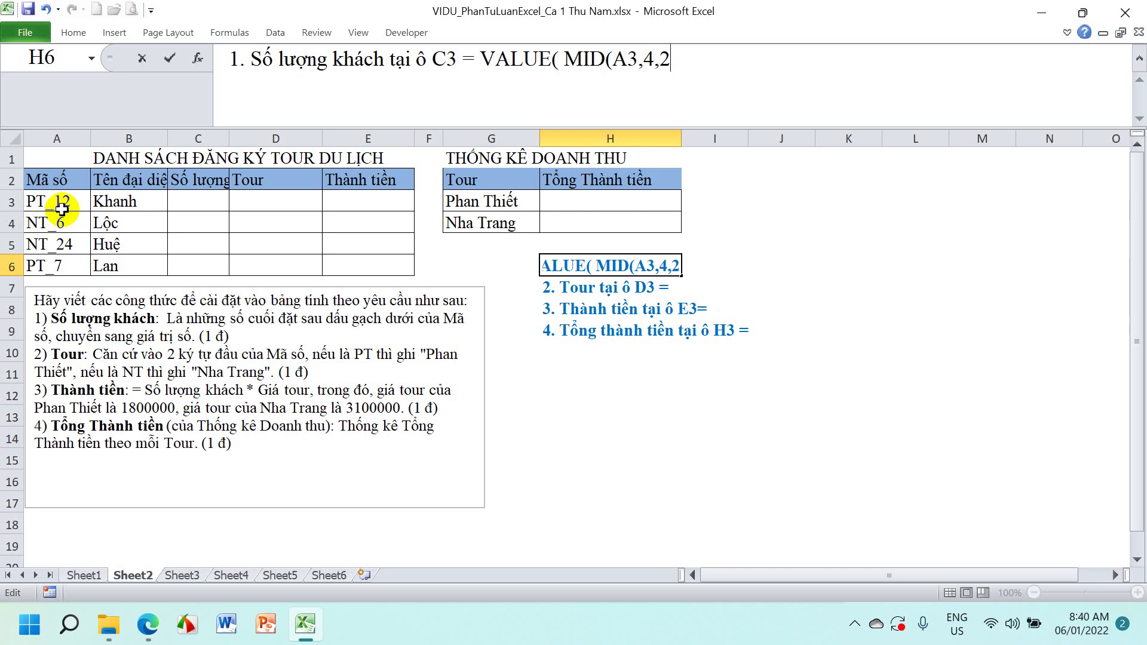
pyautogui.write(')')
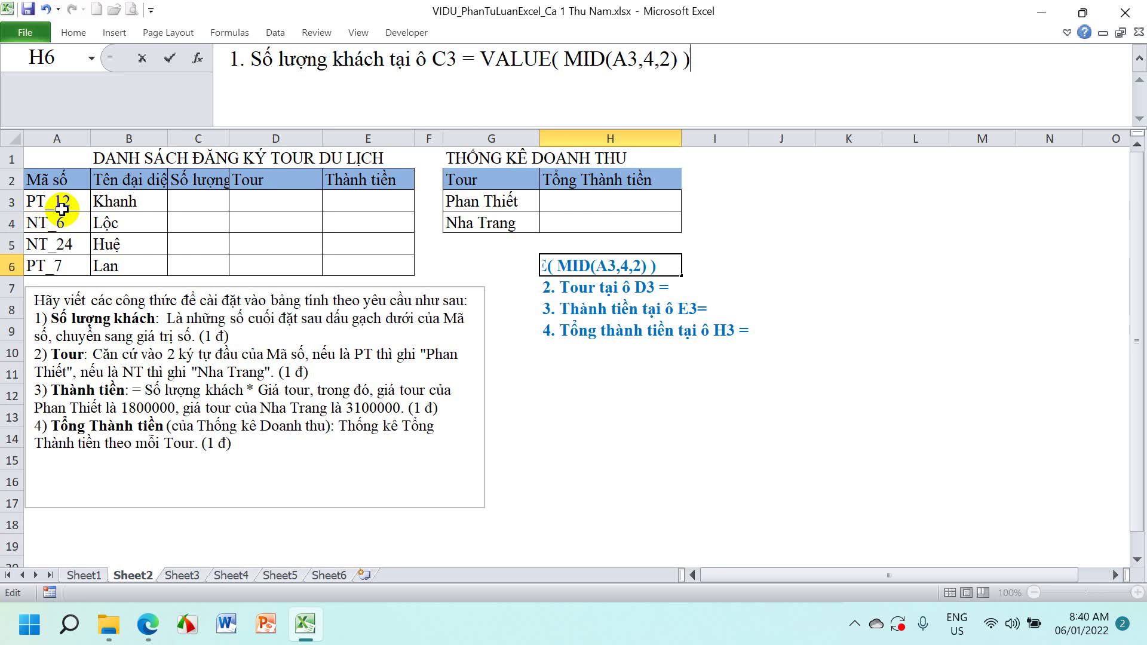
pyautogui.press('Return')
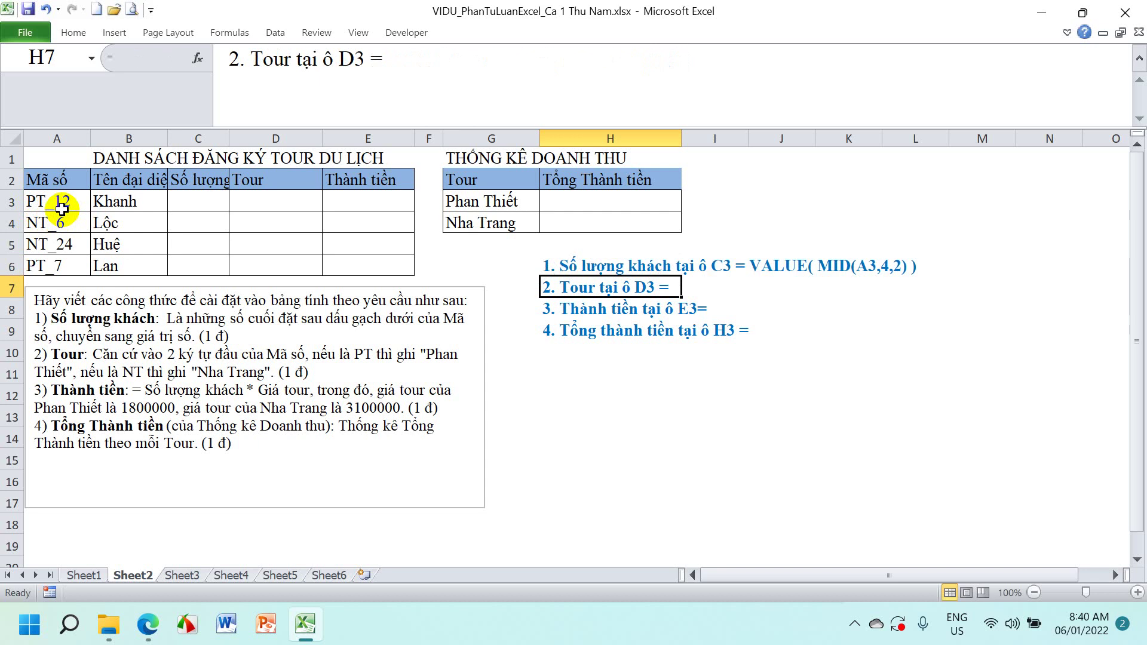
# Copy =VALUE(MID(A3,4,2)) from the note into C3 and fill down to C6, giving 12, 6, 24, 7
pyautogui.click(545, 267)
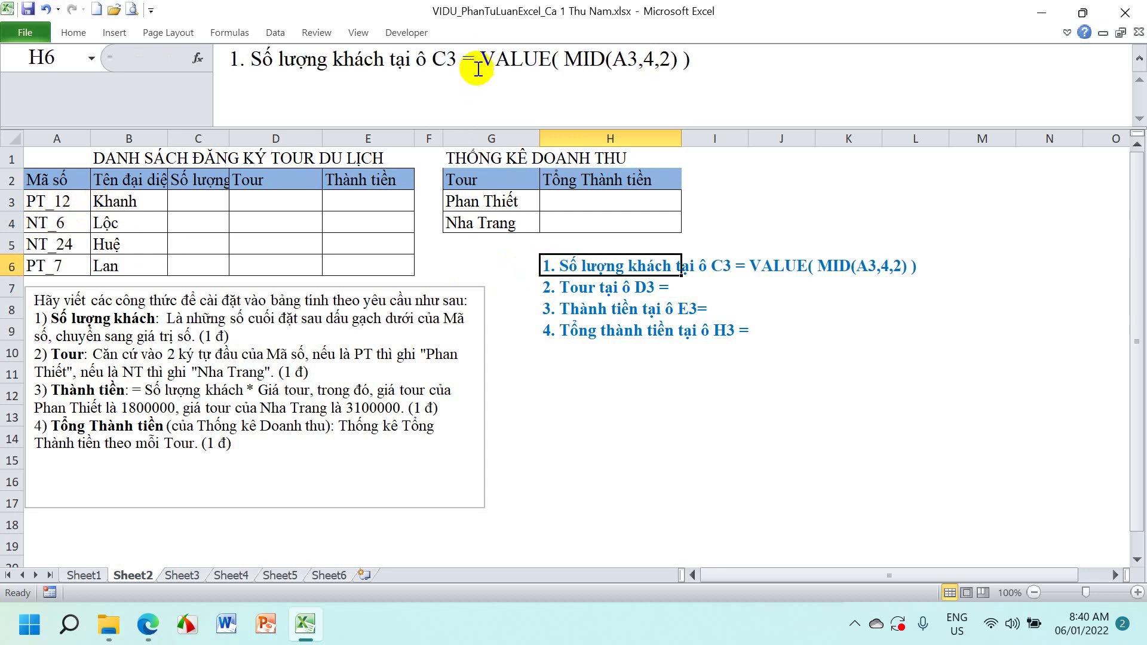
pyautogui.moveTo(463, 59); pyautogui.dragTo(877, 54)
pyautogui.hotkey('ctrl', 'c')
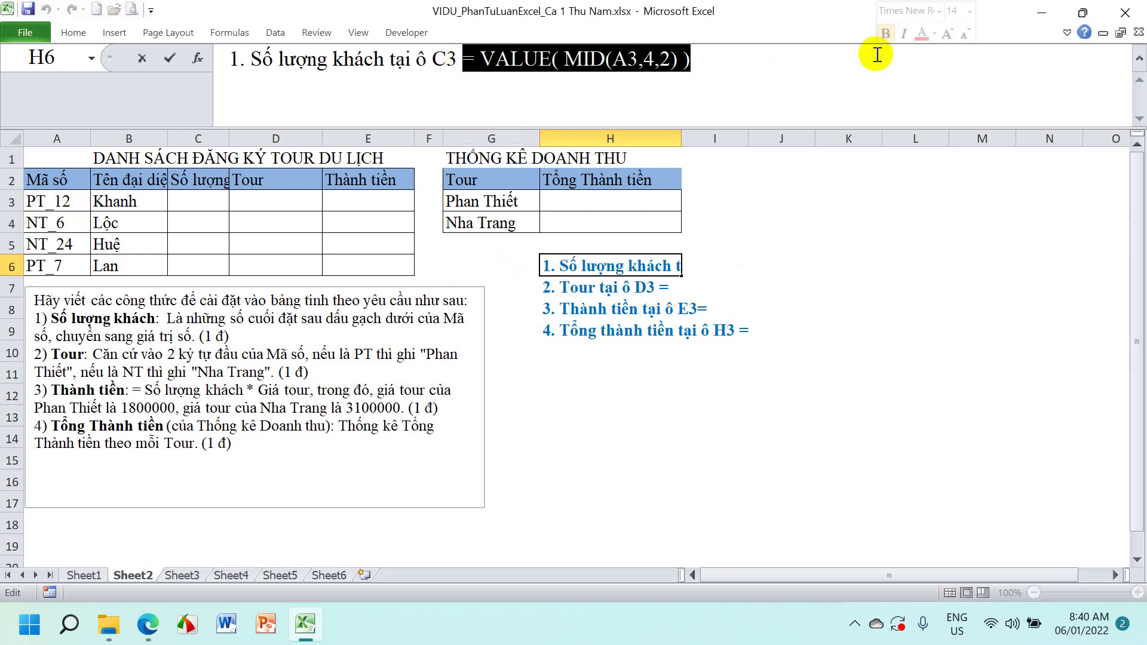
pyautogui.click(876, 54)
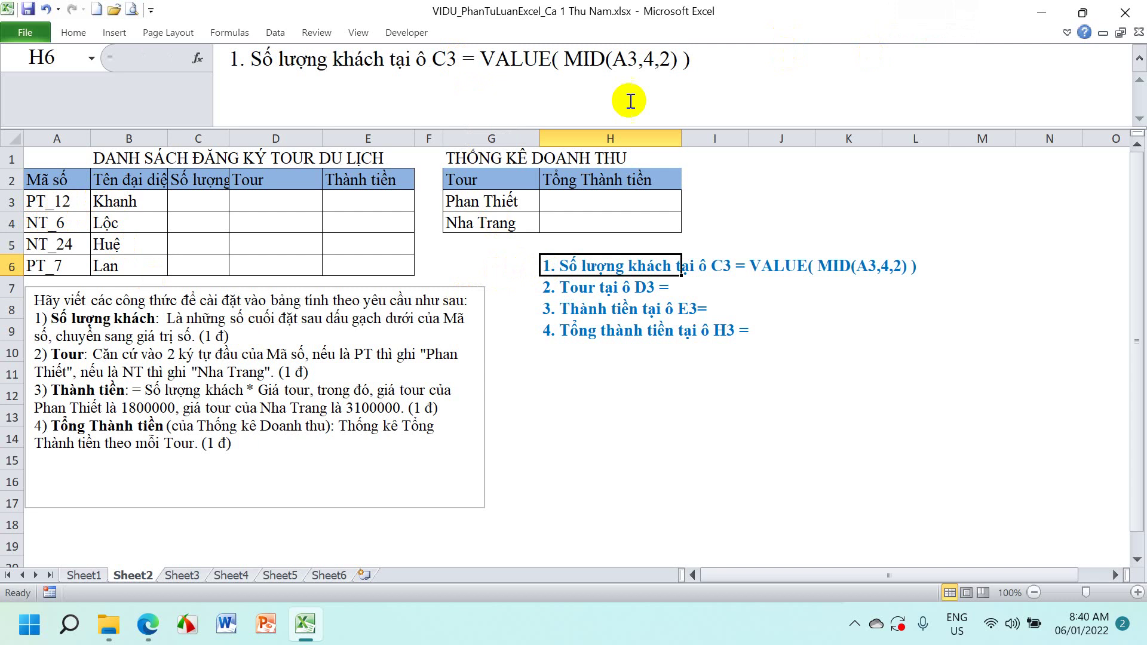
pyautogui.click(183, 205)
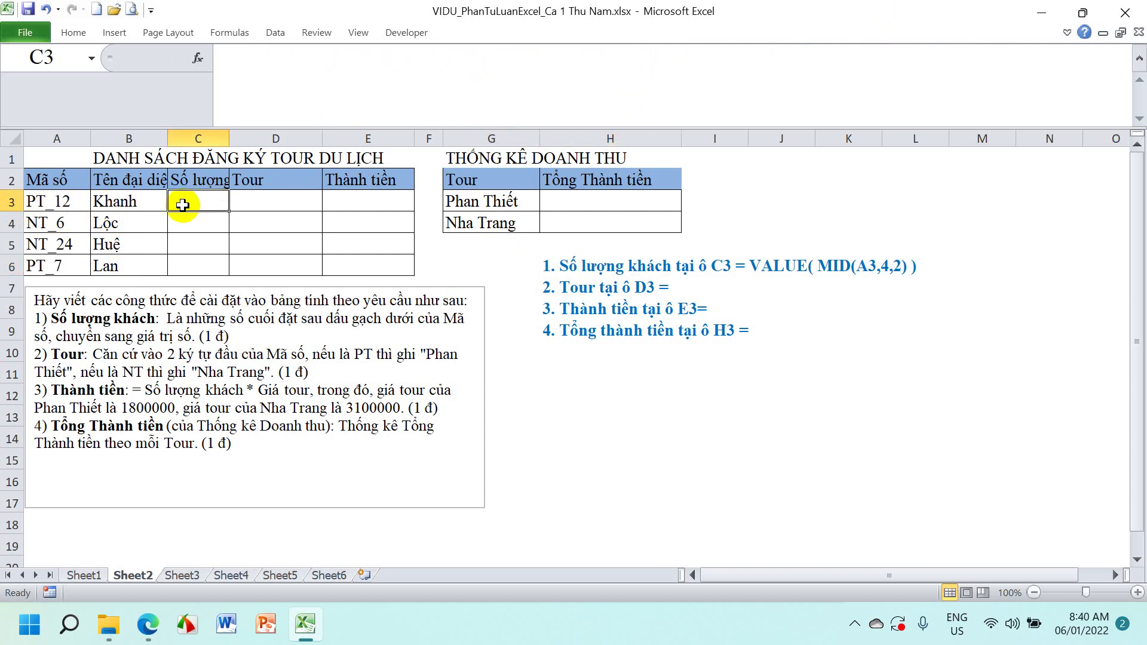
pyautogui.hotkey('ctrl', 'v')
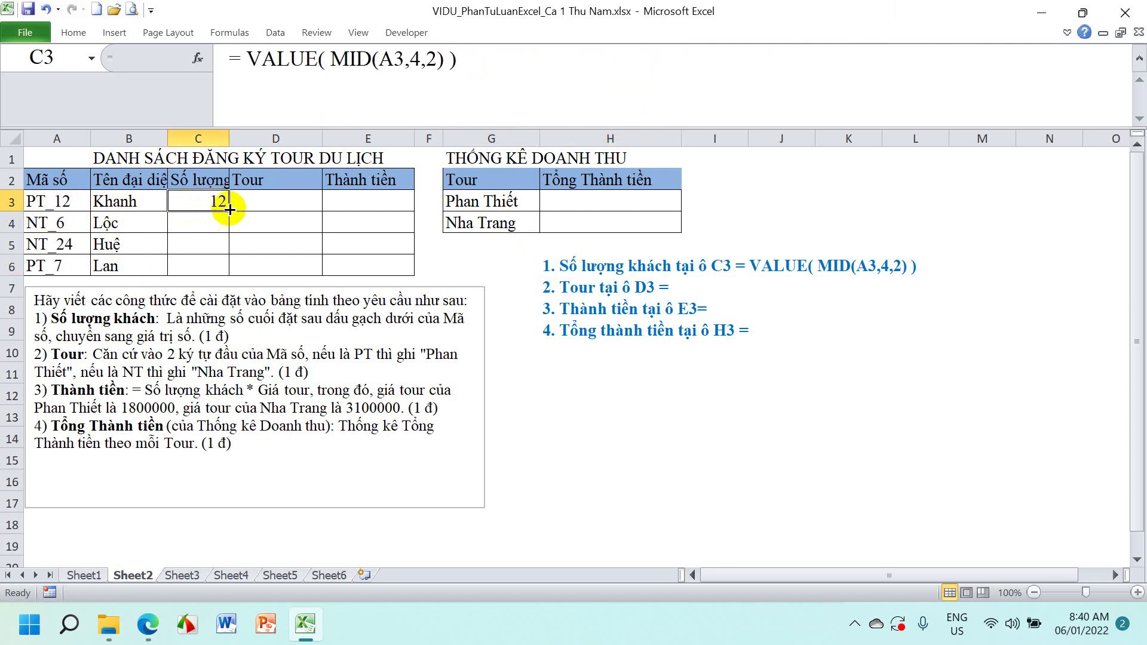
pyautogui.moveTo(230, 209); pyautogui.dragTo(230, 272)
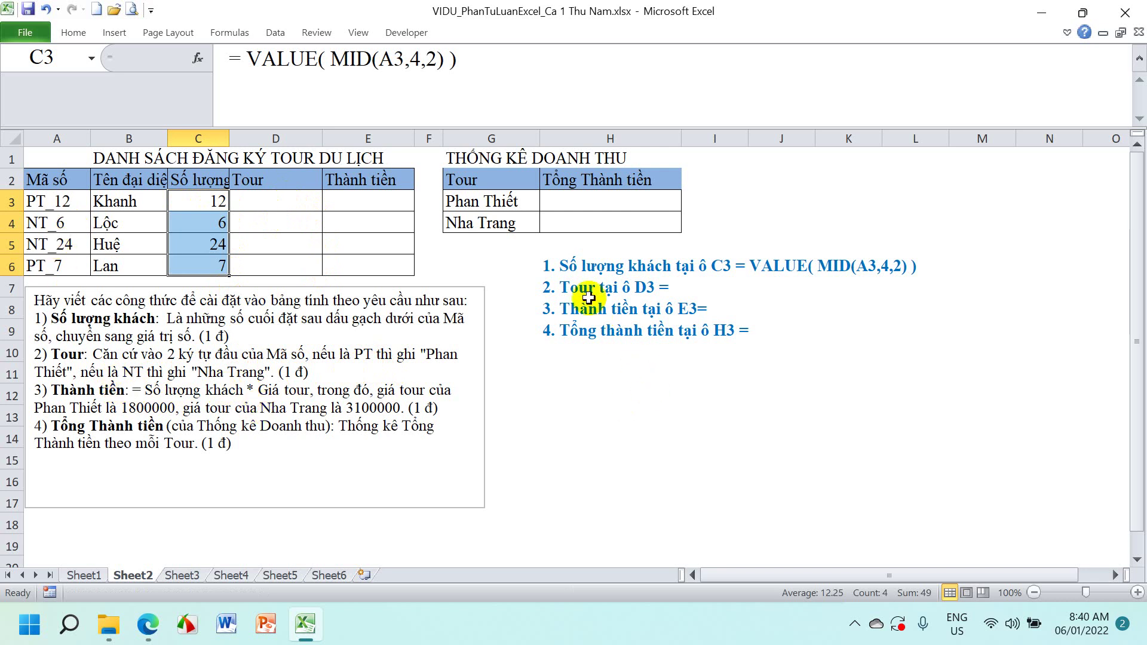
pyautogui.click(550, 286)
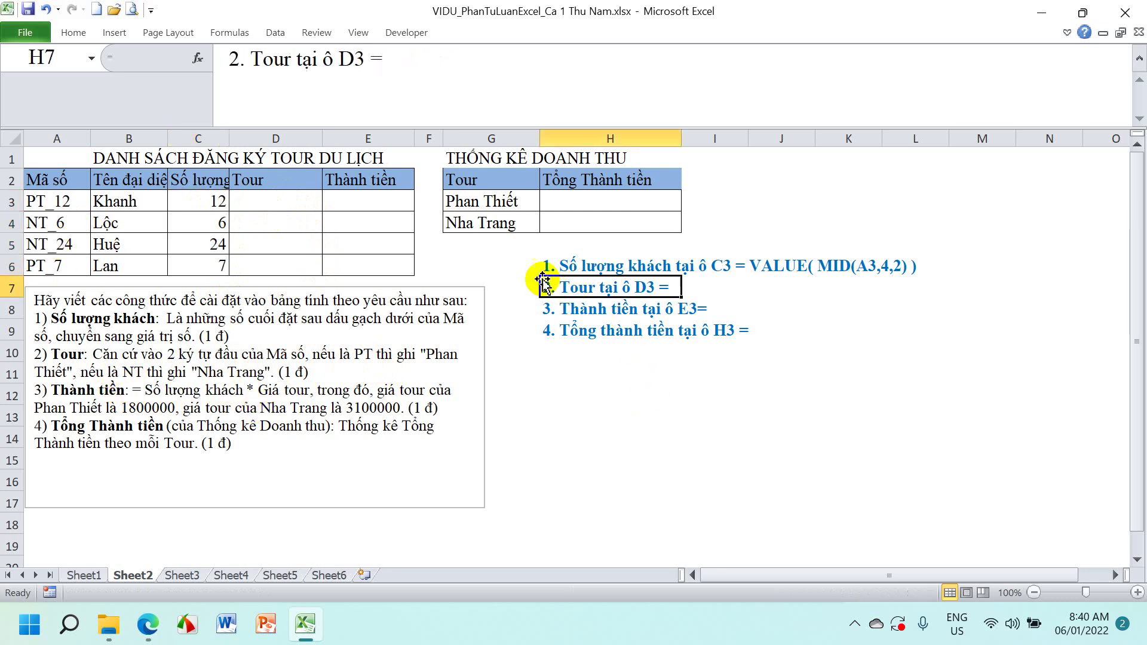
# Finish note 2 in H7 as Tour D3 = IF(LEFT(A3,2)="PT","Phan Thiết","Nha Trang")
pyautogui.click(434, 51)
pyautogui.write('I')
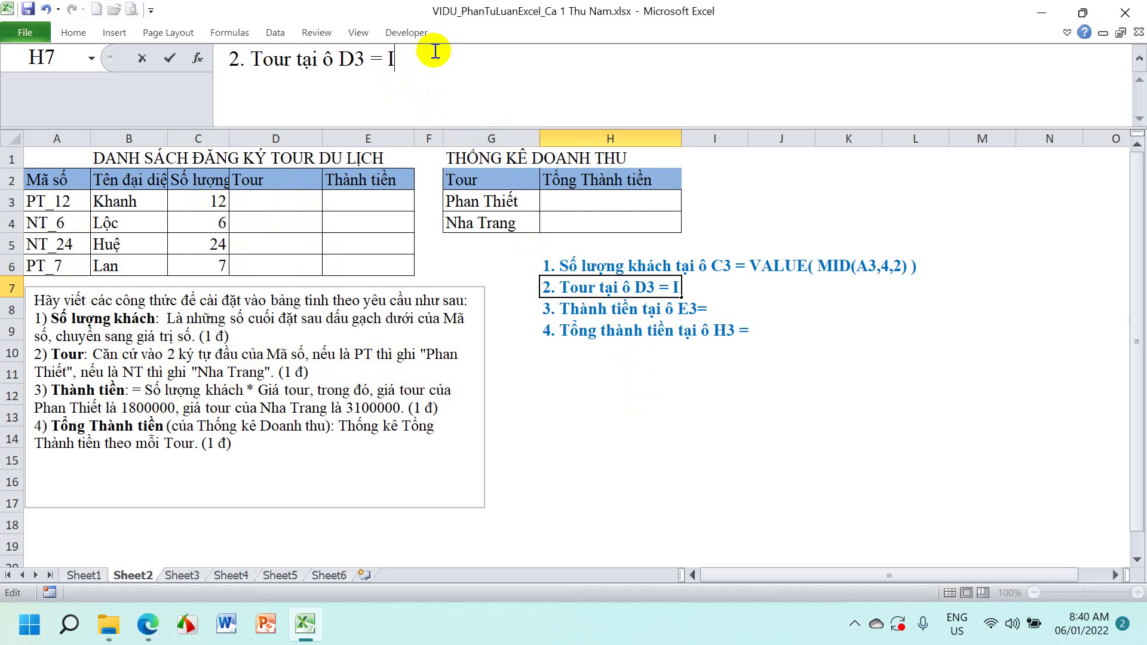
pyautogui.write('F(')
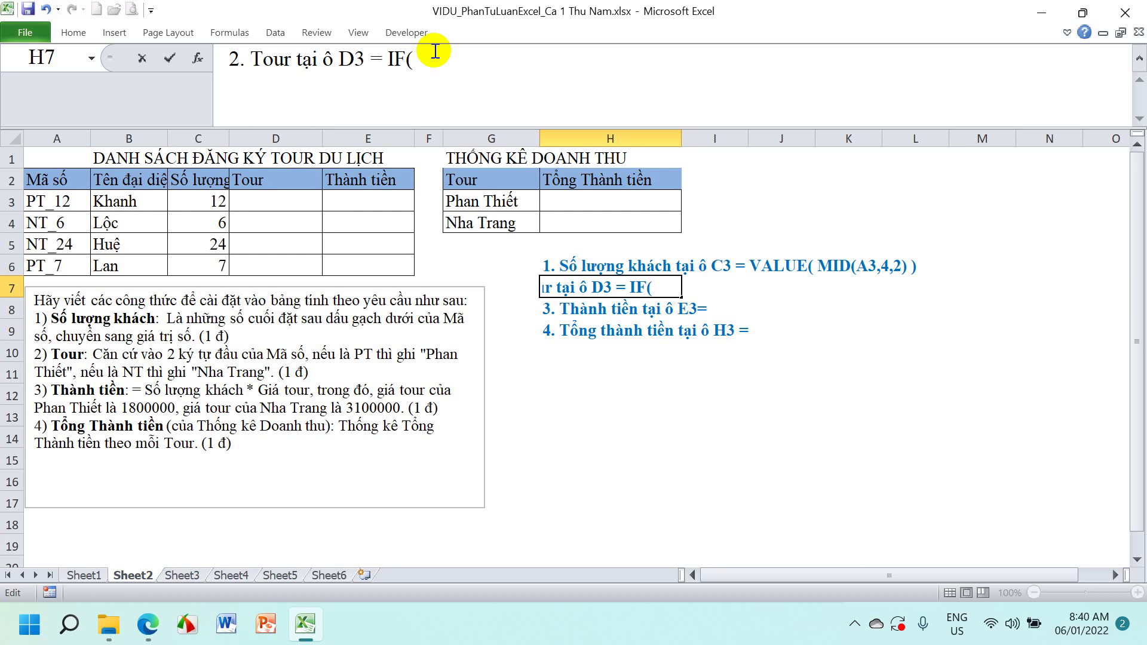
pyautogui.write(' LEFT(')
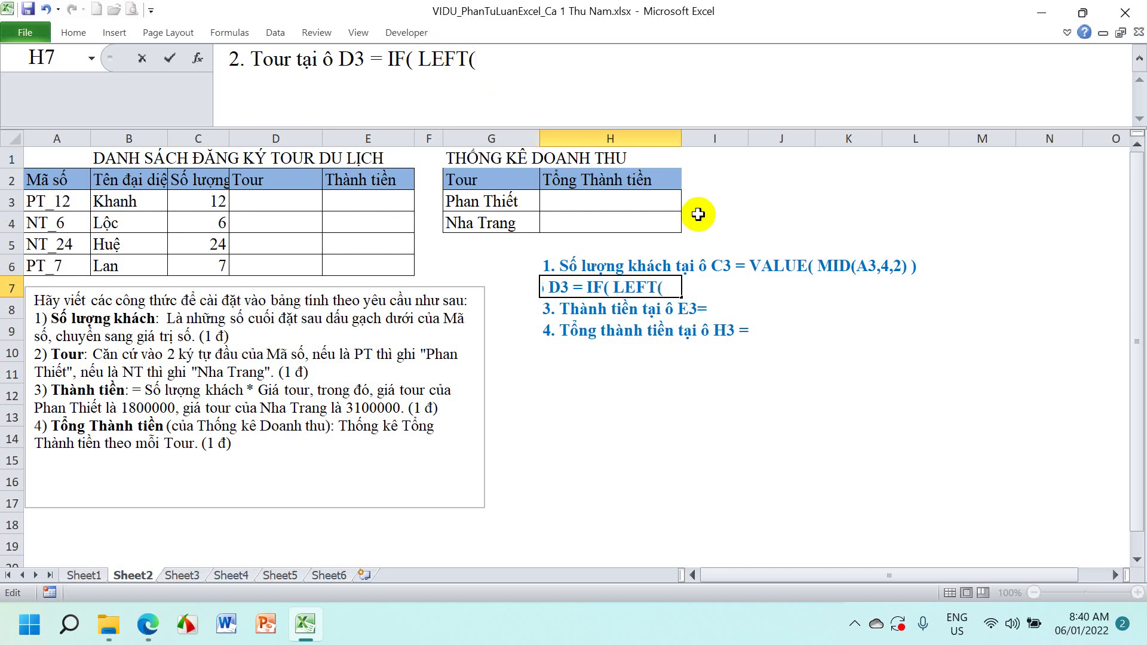
pyautogui.write('A3,2) =')
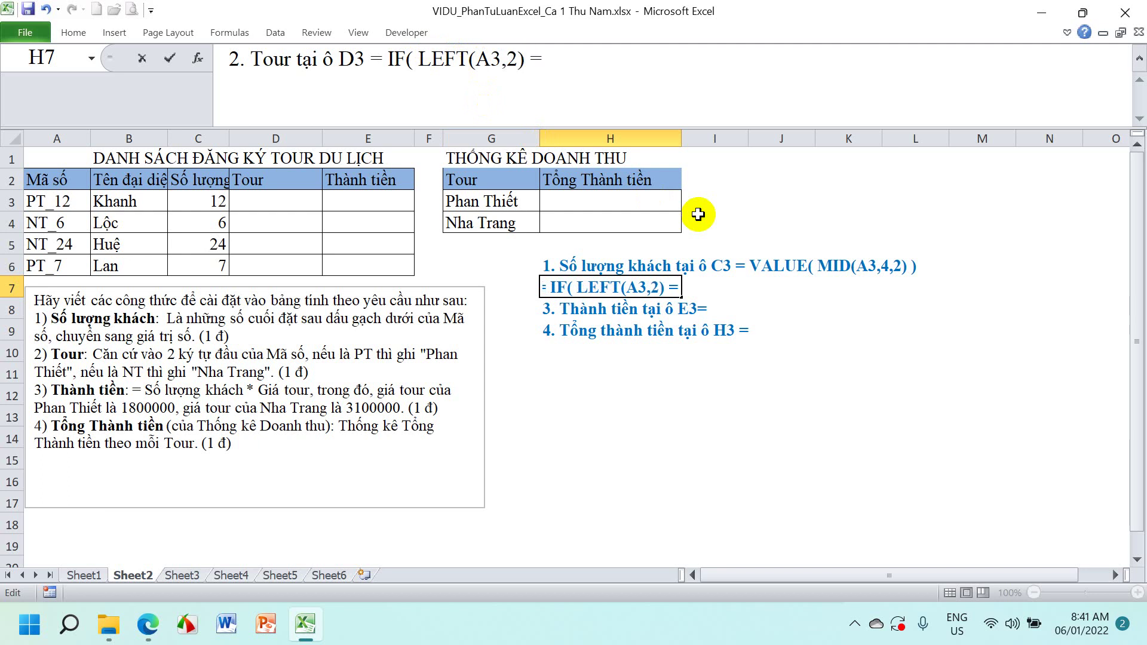
pyautogui.write('"PT')
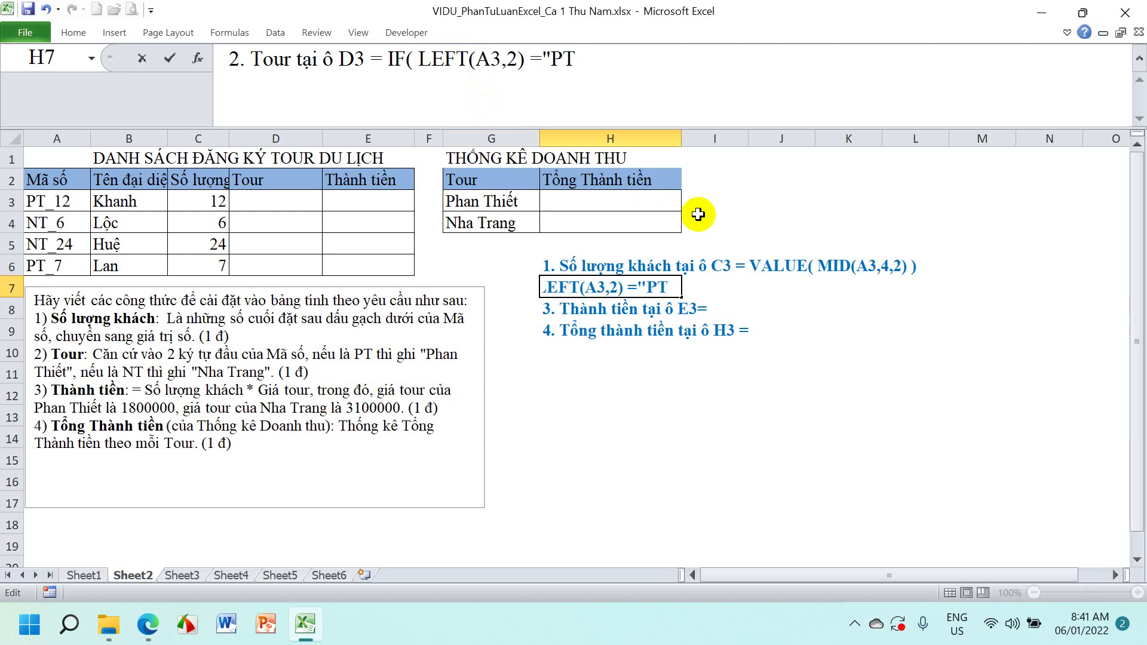
pyautogui.write(',')
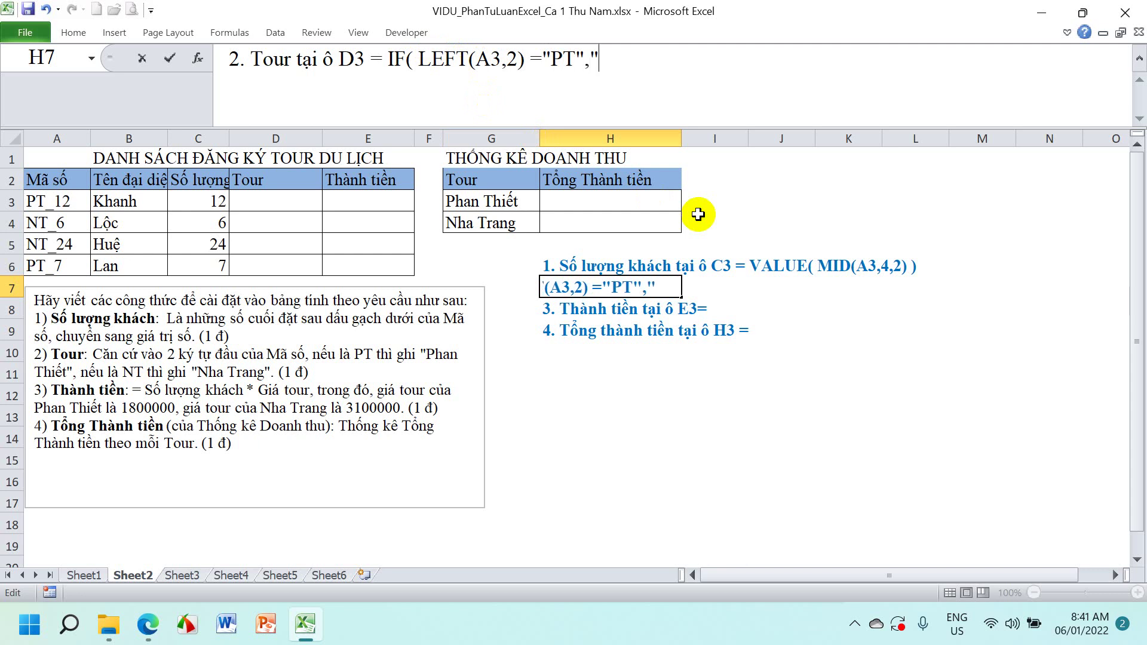
pyautogui.write('Ph')
pyautogui.write('anThi')
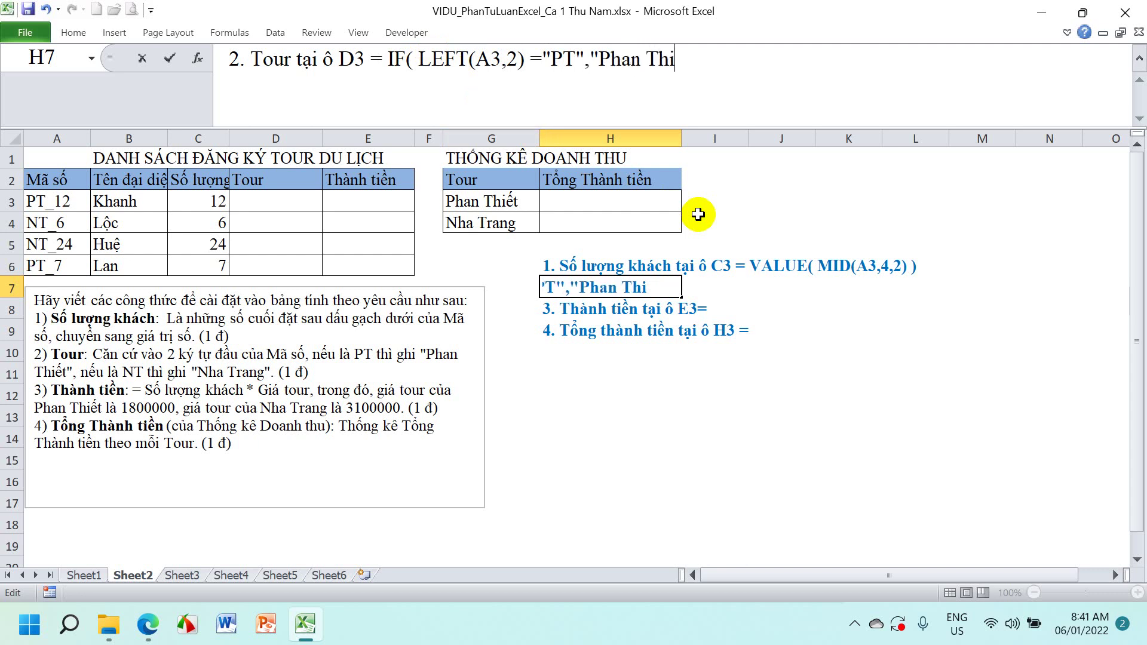
pyautogui.write('ts')
pyautogui.write('",')
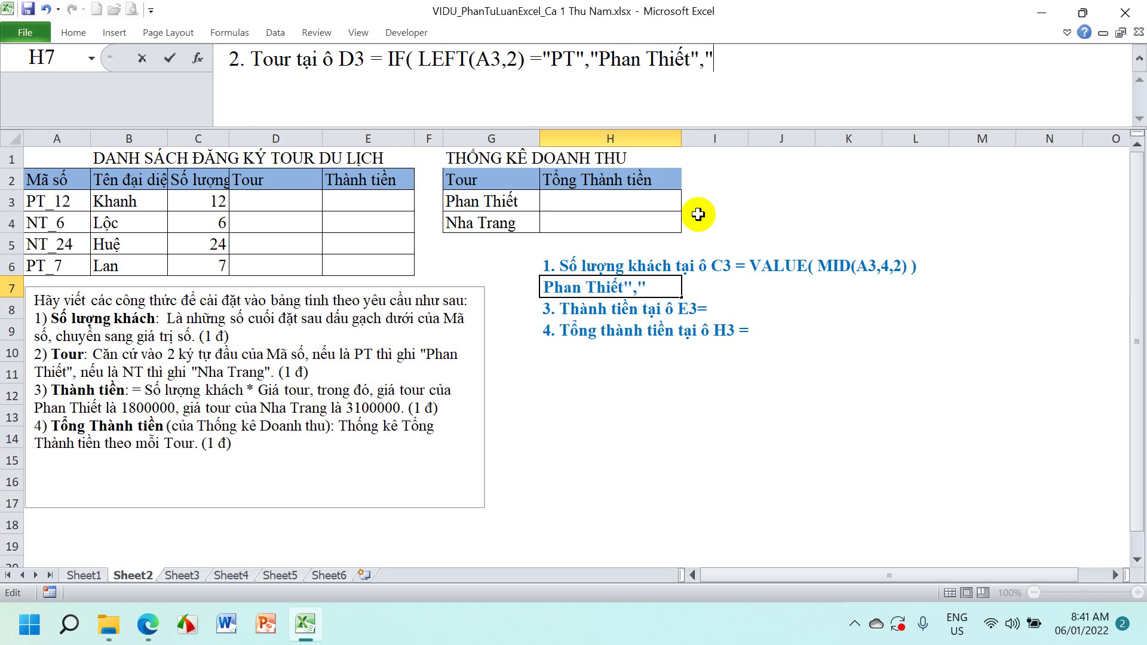
pyautogui.write('NhaT')
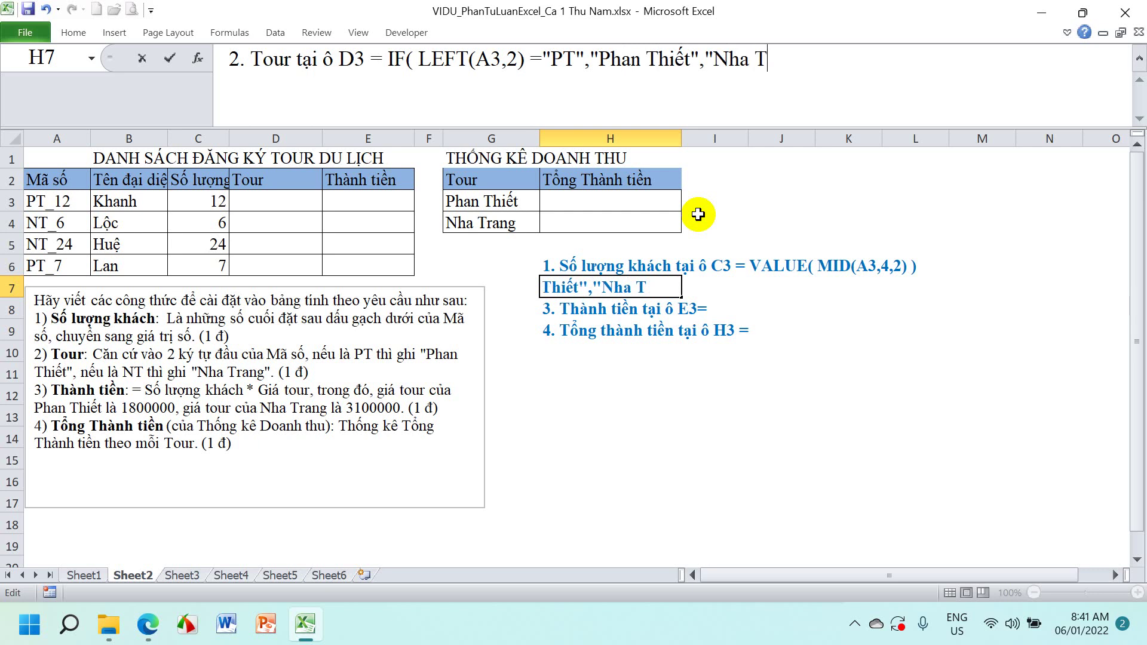
pyautogui.write('ng"')
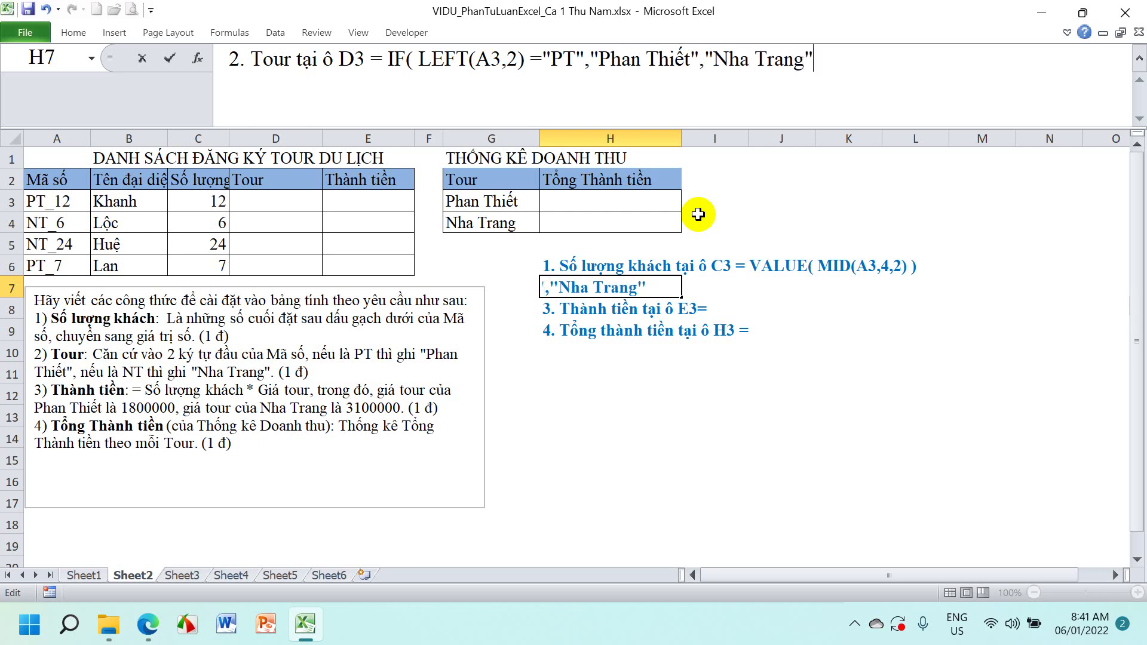
pyautogui.press('Return')
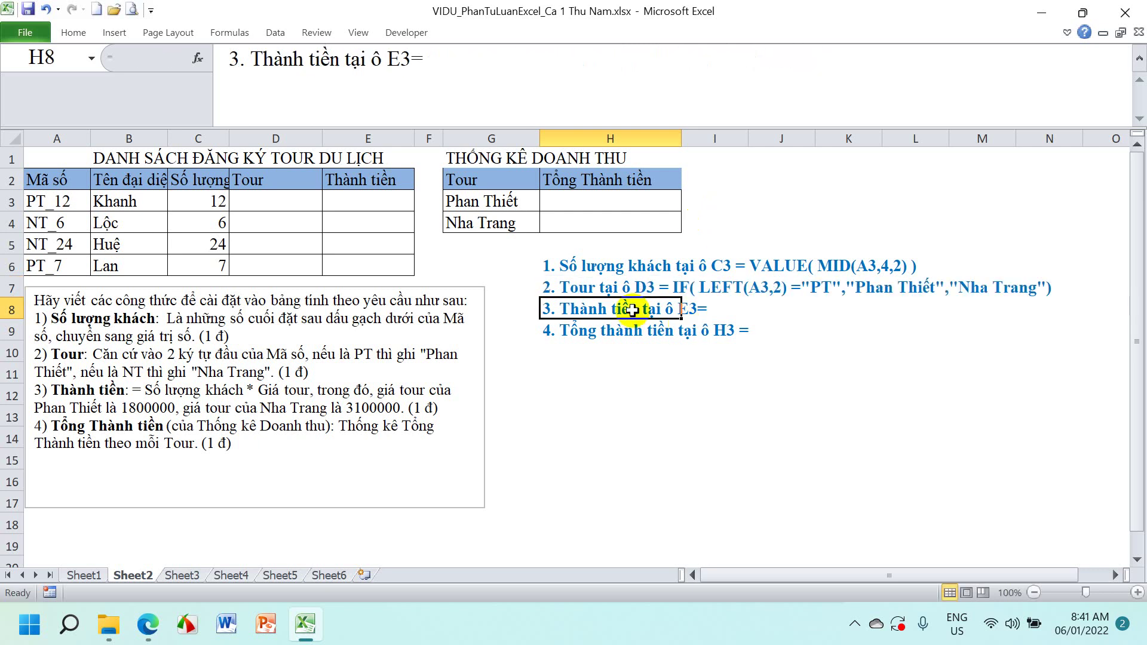
# Paste the Tour IF formula into D3, fill down to D6, and verify D4 and D5's references
pyautogui.click(571, 285)
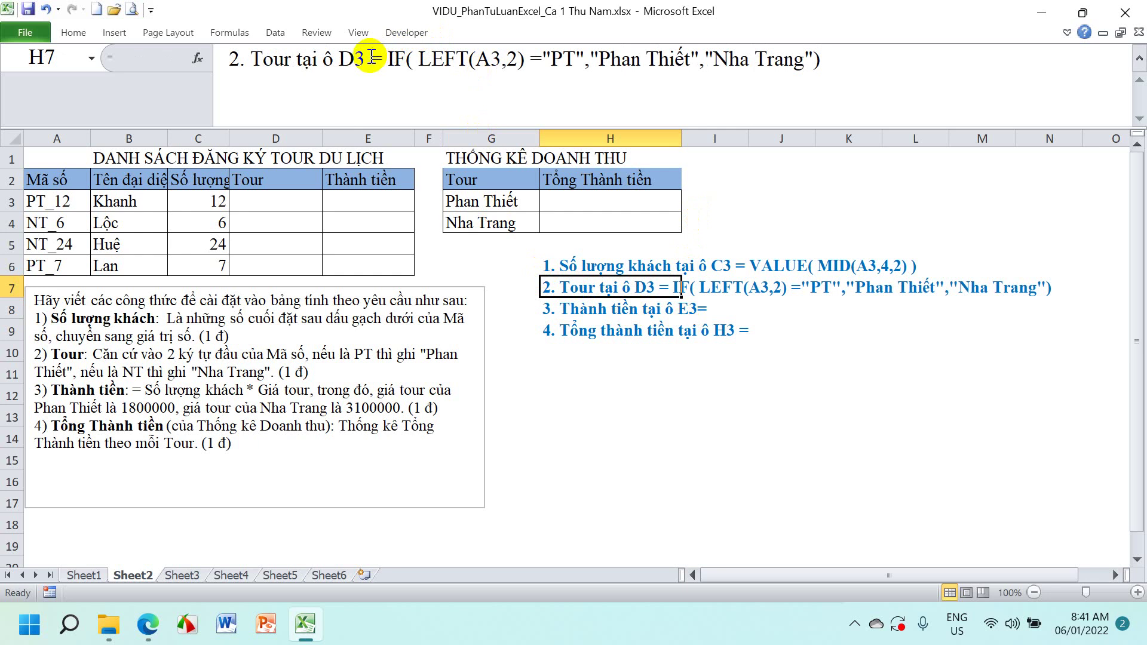
pyautogui.moveTo(371, 58); pyautogui.dragTo(955, 58)
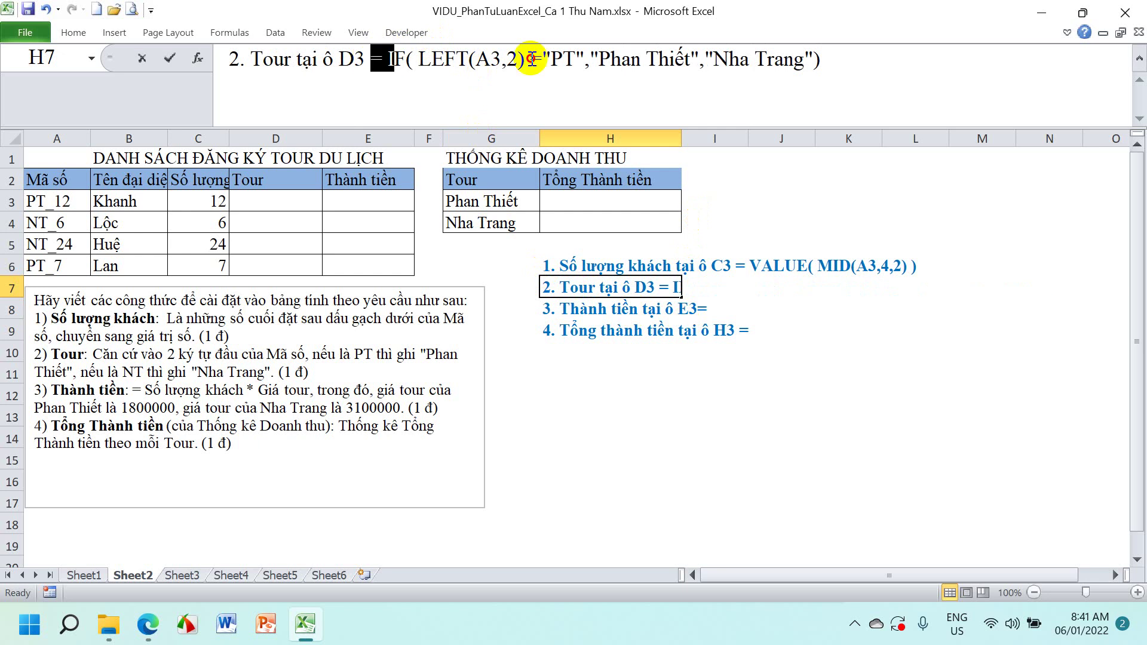
pyautogui.click(955, 58)
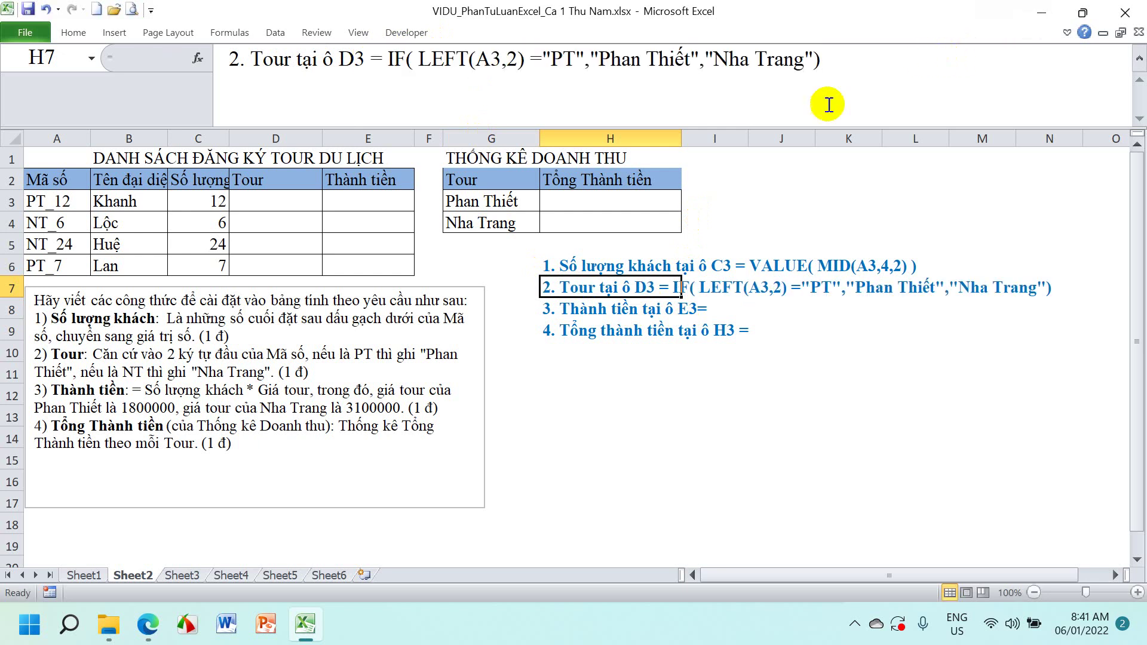
pyautogui.click(280, 199)
pyautogui.write('= IF( LEFT(A3,2) ="PT","Phan Thiết","Nha Trang")')
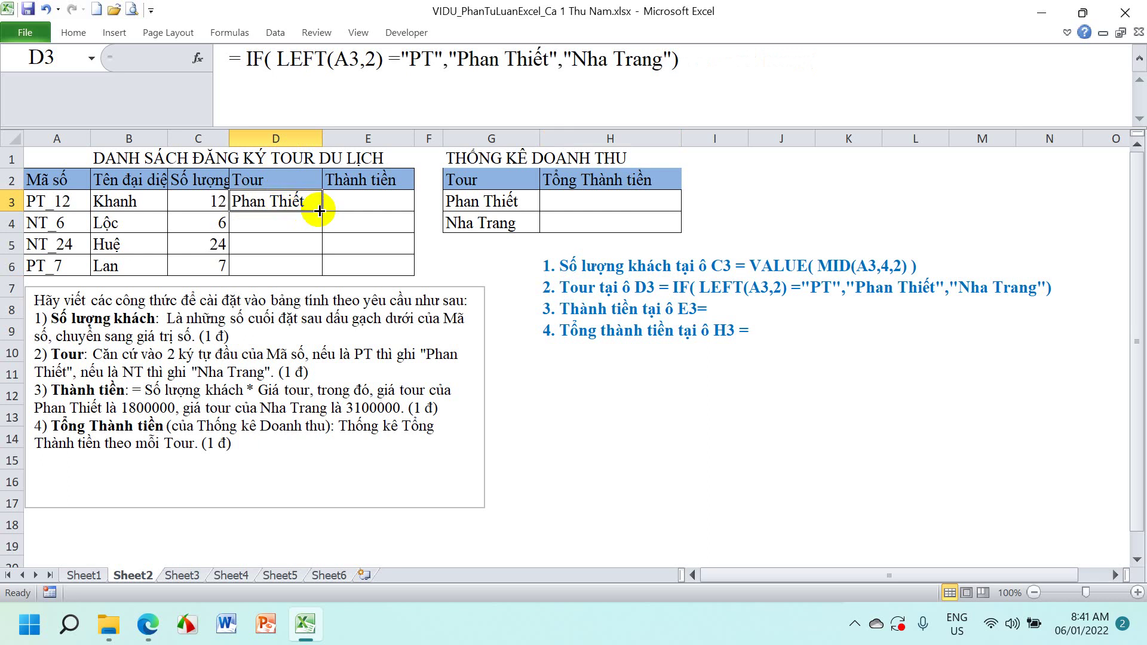
pyautogui.moveTo(322, 211); pyautogui.dragTo(320, 267)
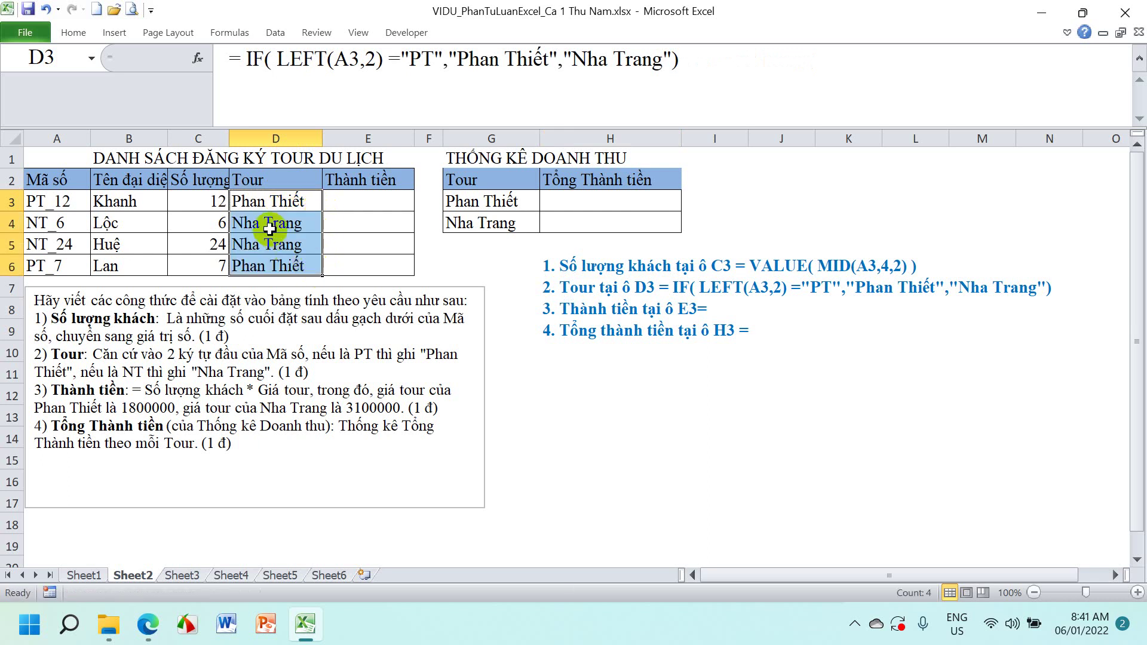
pyautogui.click(267, 224)
pyautogui.click(267, 245)
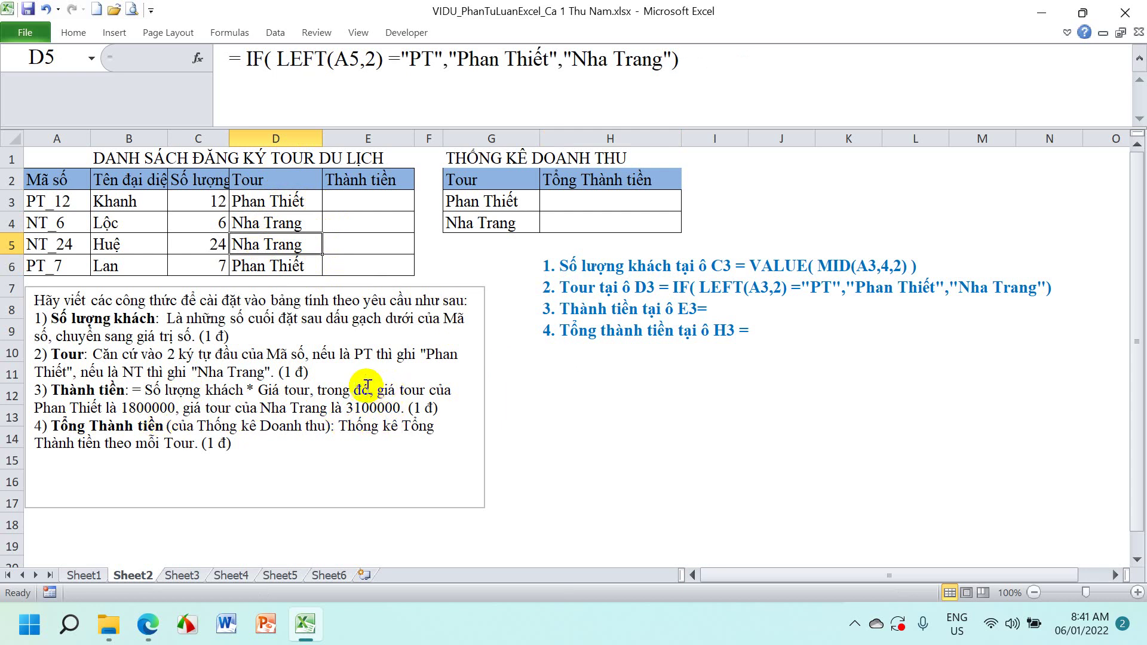
pyautogui.click(551, 309)
# Write note 3 in H8: Thành tiền E3 = C3 * IF(LEFT(A3,2)="PT",1800000,3100000)
pyautogui.click(479, 66)
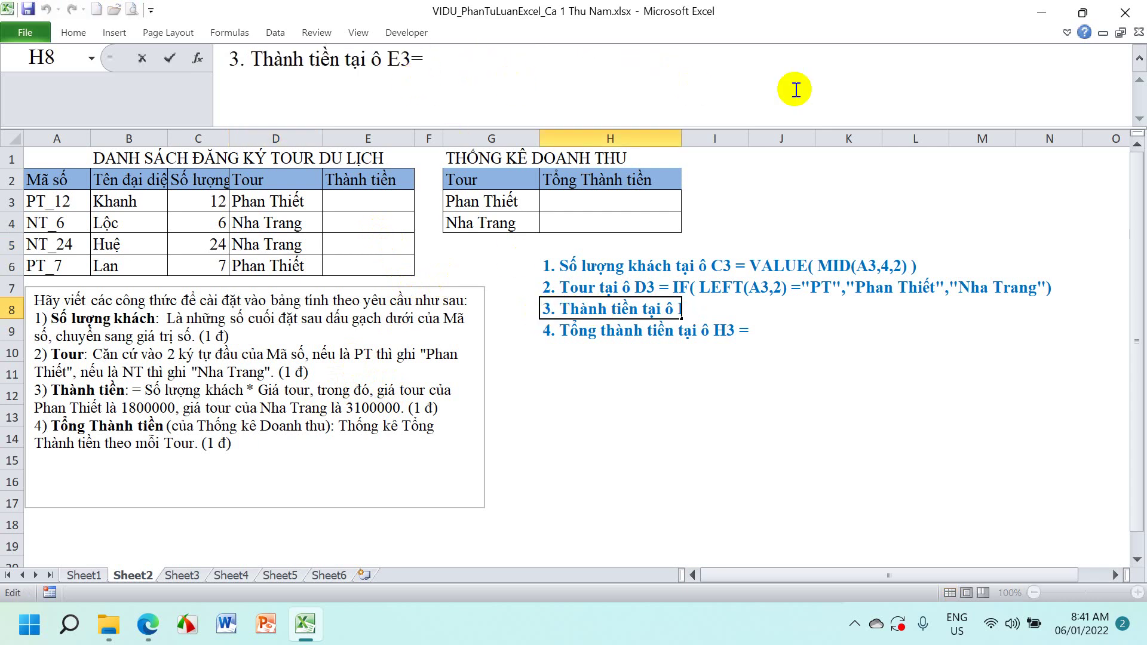
pyautogui.write('c3')
pyautogui.press('BackSpace')
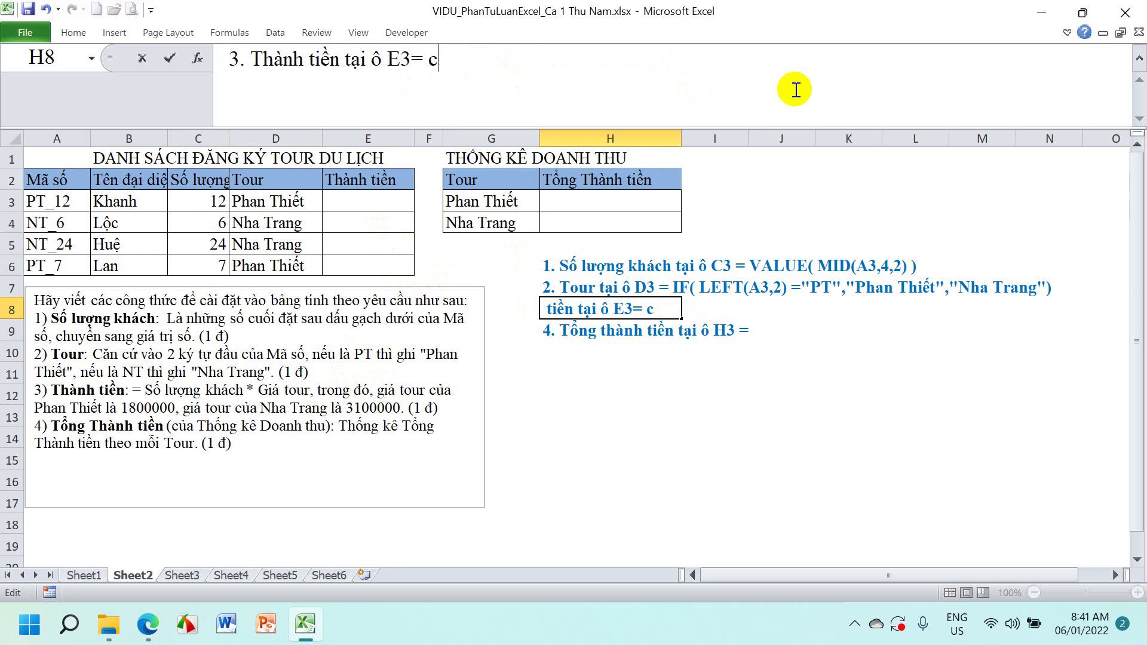
pyautogui.press('BackSpace')
pyautogui.write('C3')
pyautogui.write(' *')
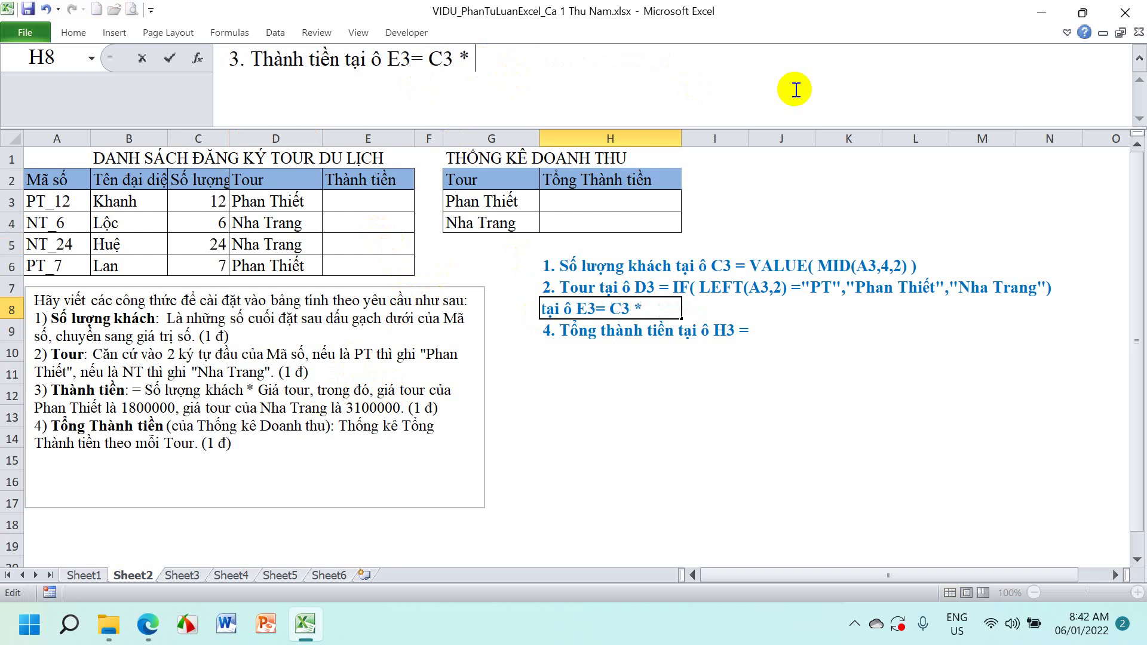
pyautogui.write(' IF')
pyautogui.write('(')
pyautogui.write('LE')
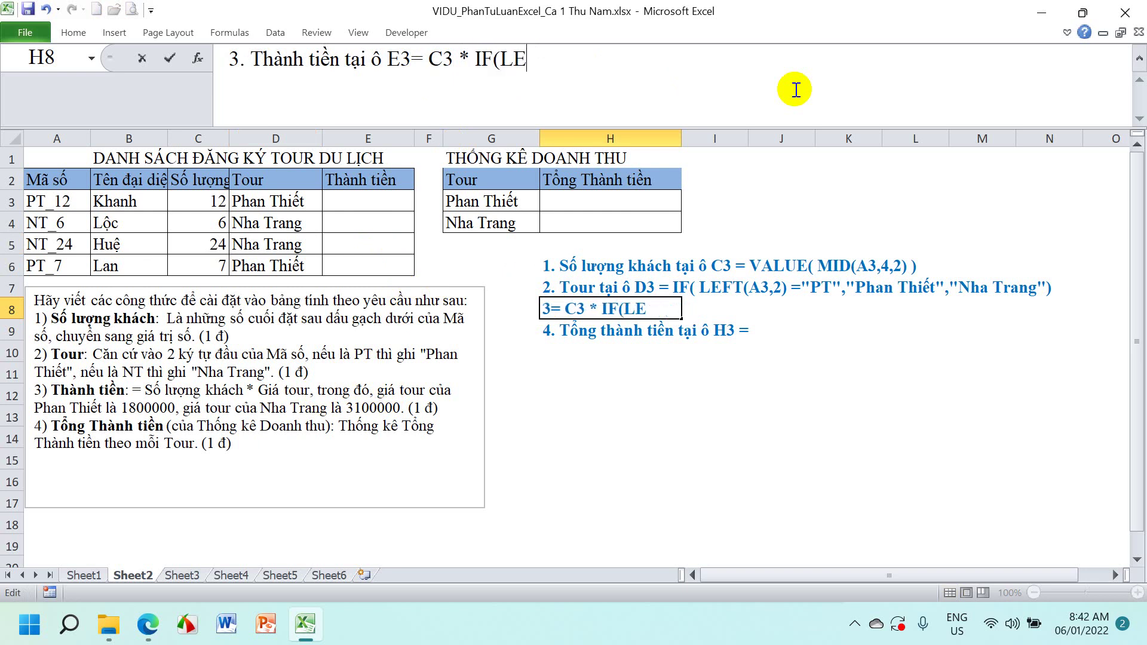
pyautogui.write('FT(')
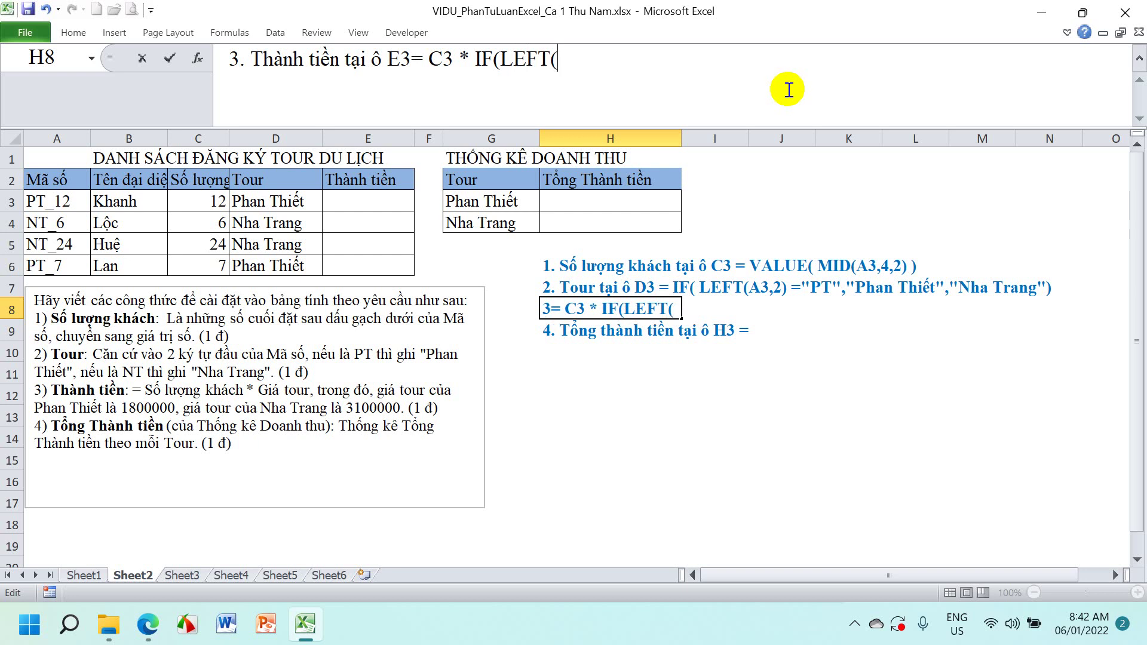
pyautogui.write('A')
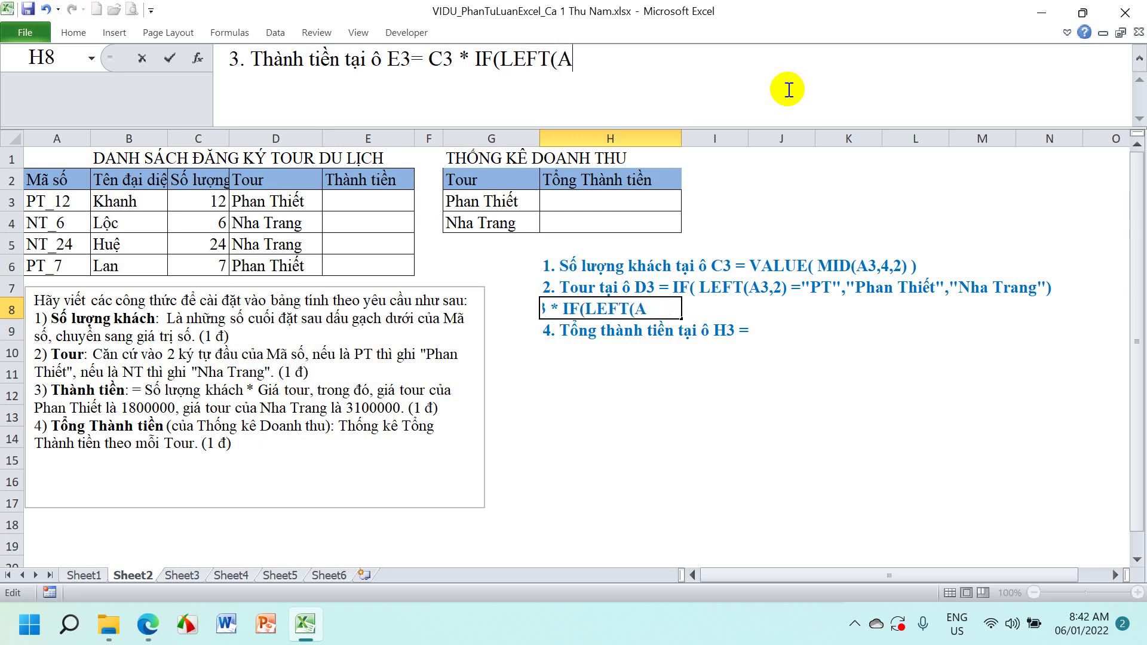
pyautogui.write('3,2')
pyautogui.write(')=')
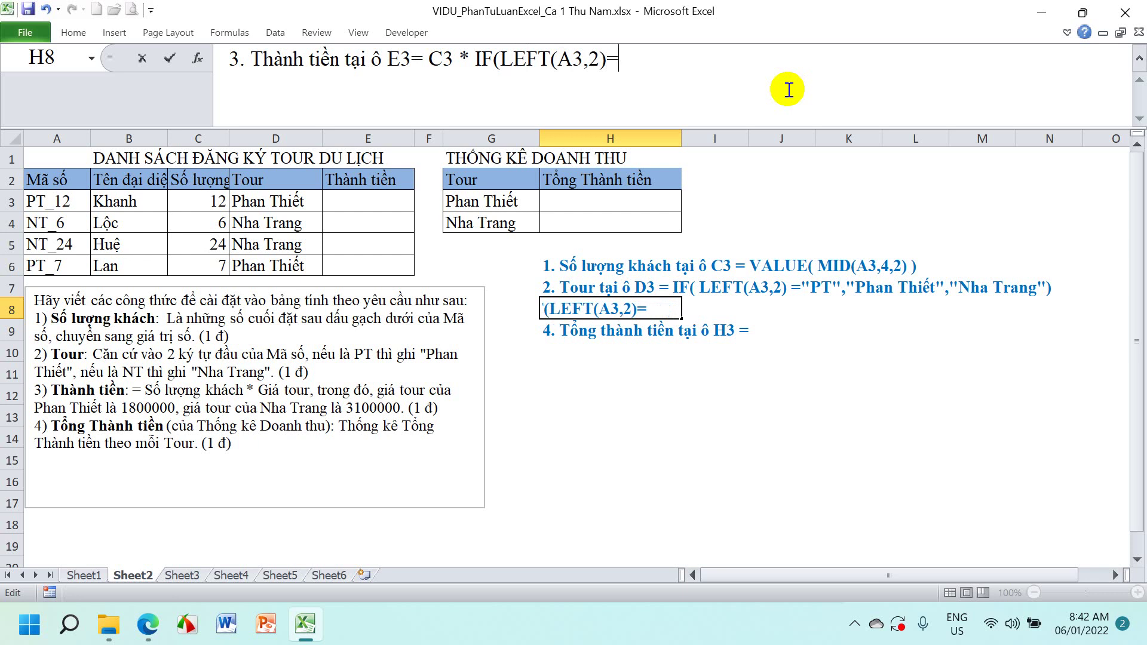
pyautogui.write('"PT')
pyautogui.write('"')
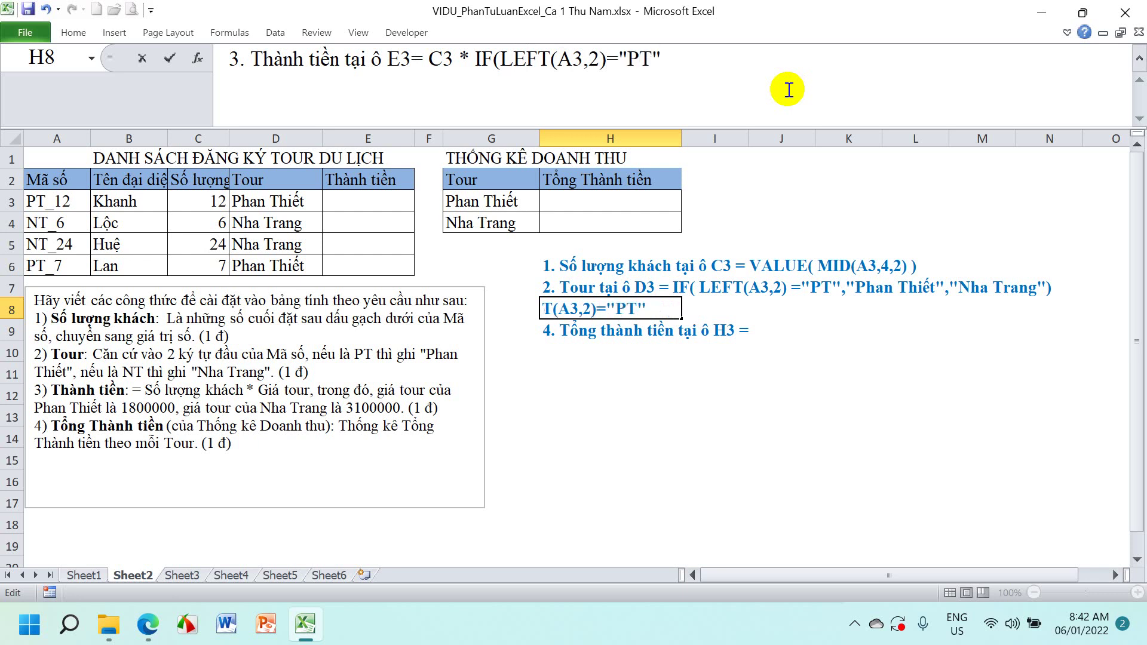
pyautogui.write(',')
pyautogui.write('180')
pyautogui.write('0000')
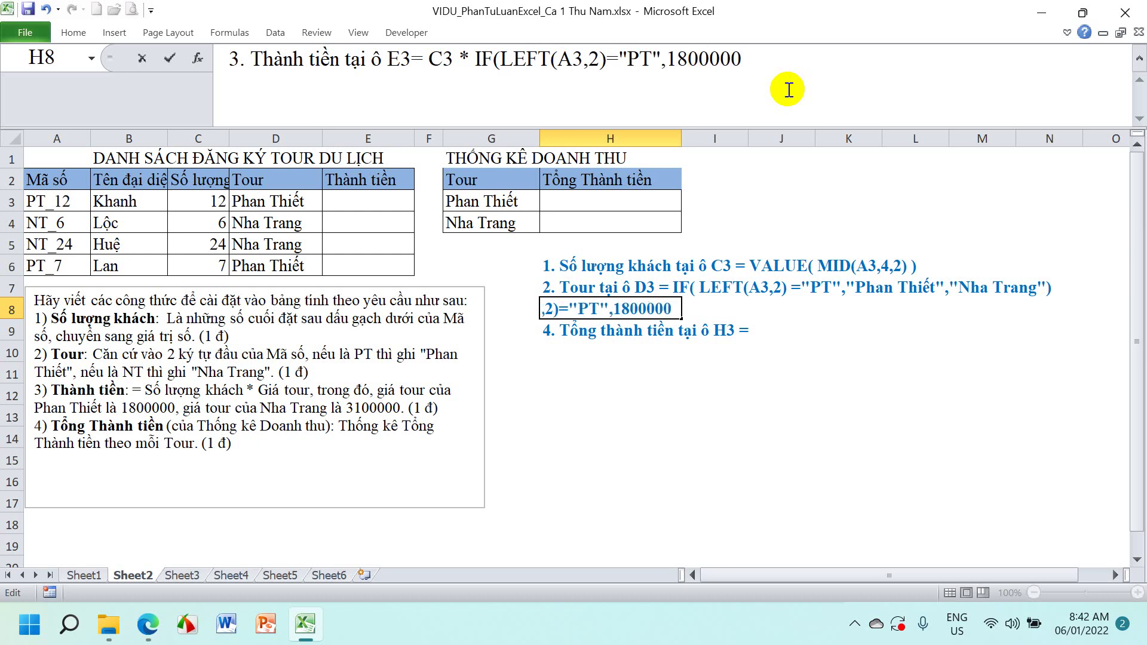
pyautogui.write(',31')
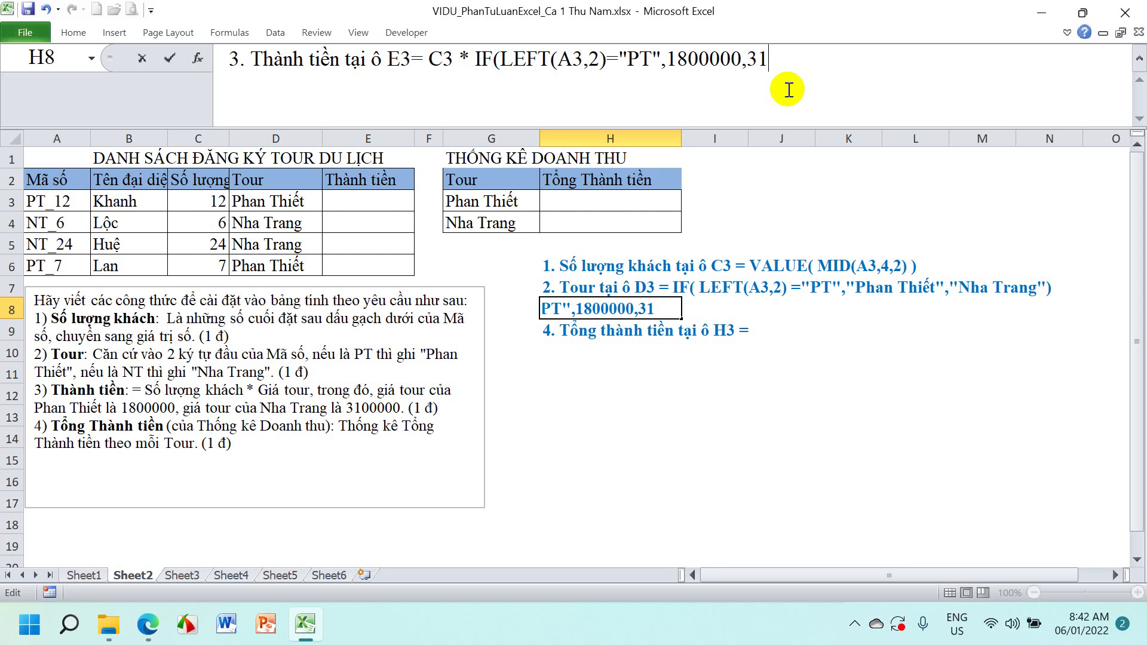
pyautogui.write('00')
pyautogui.write('000)')
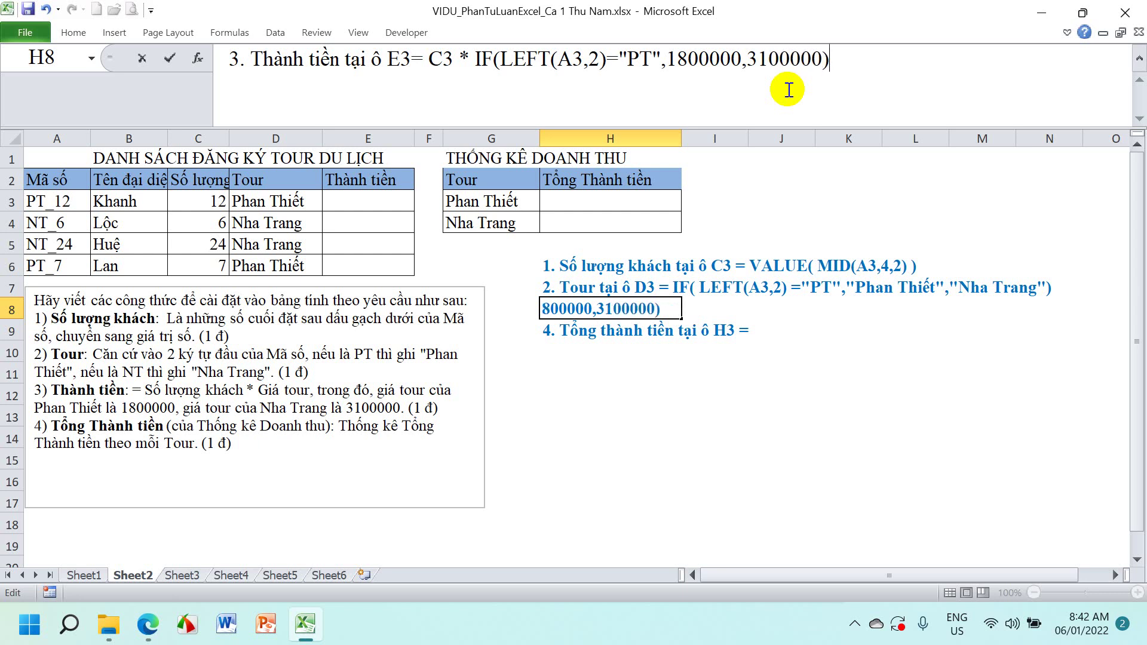
pyautogui.press('Return')
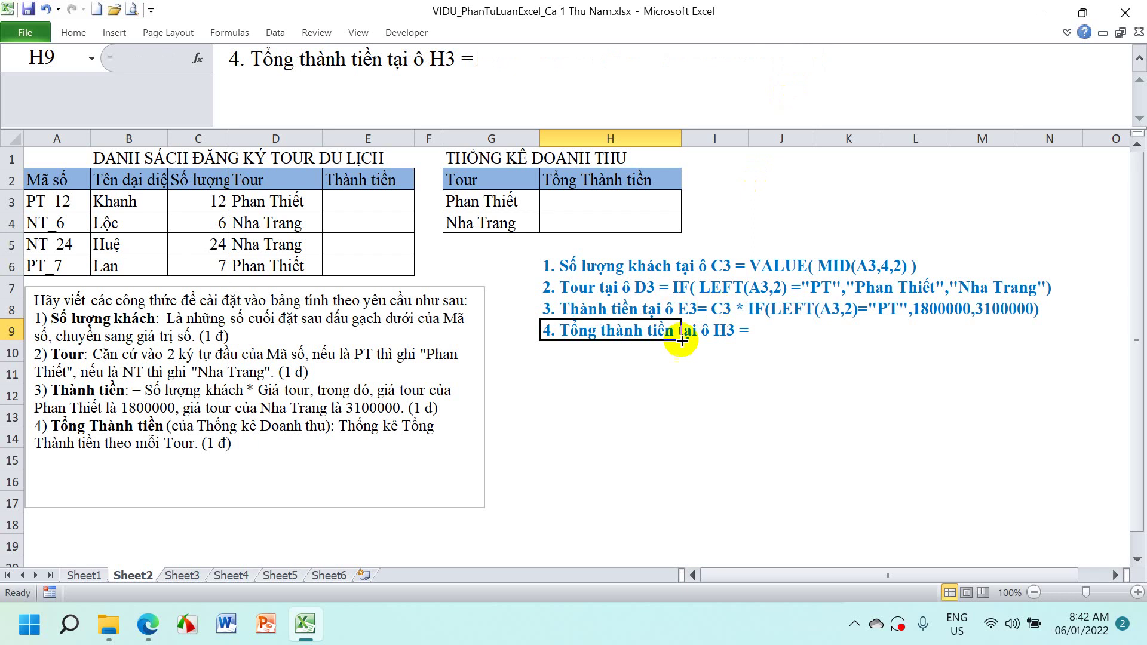
# Paste the H8 Thành tiền formula into E3 and fill to E6, giving 21600000, 18600000, 74400000, 12600000
pyautogui.click(542, 309)
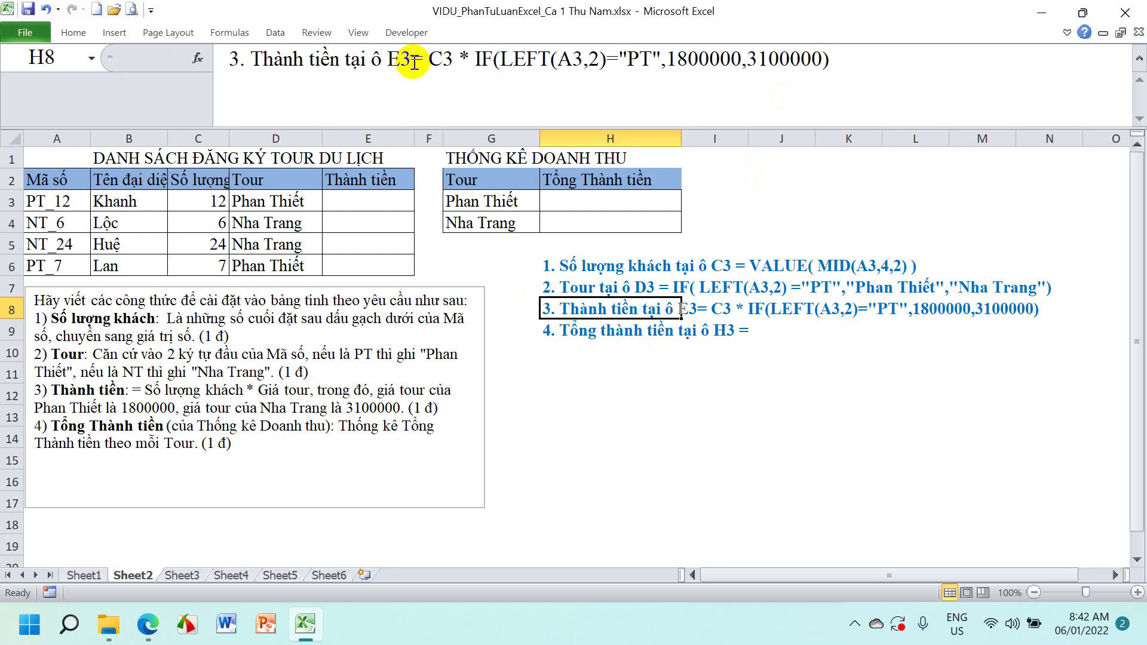
pyautogui.moveTo(411, 58); pyautogui.dragTo(909, 49)
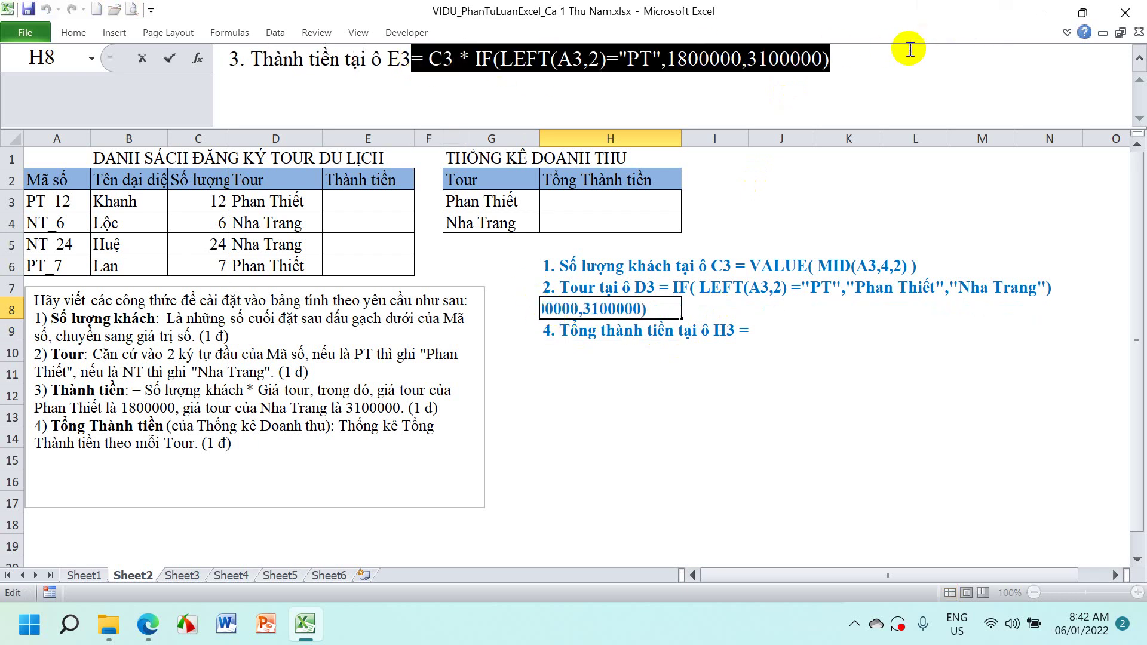
pyautogui.press('Escape')
pyautogui.click(381, 198)
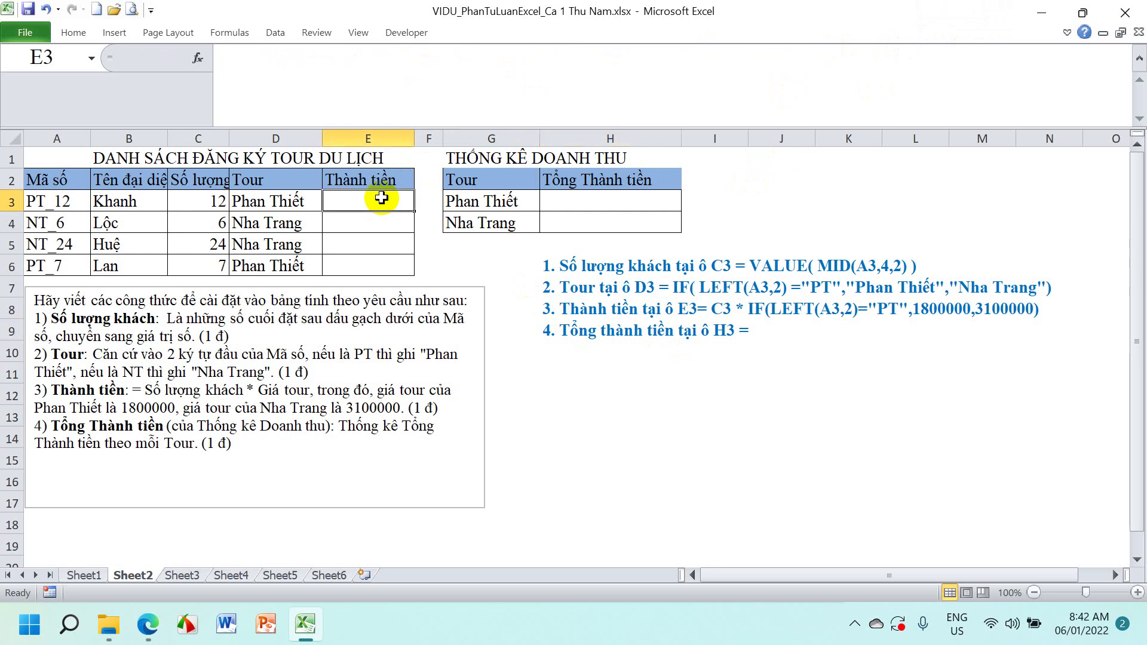
pyautogui.write('= C3 * IF(LEFT(A3,2)="PT",1800000,3100000)')
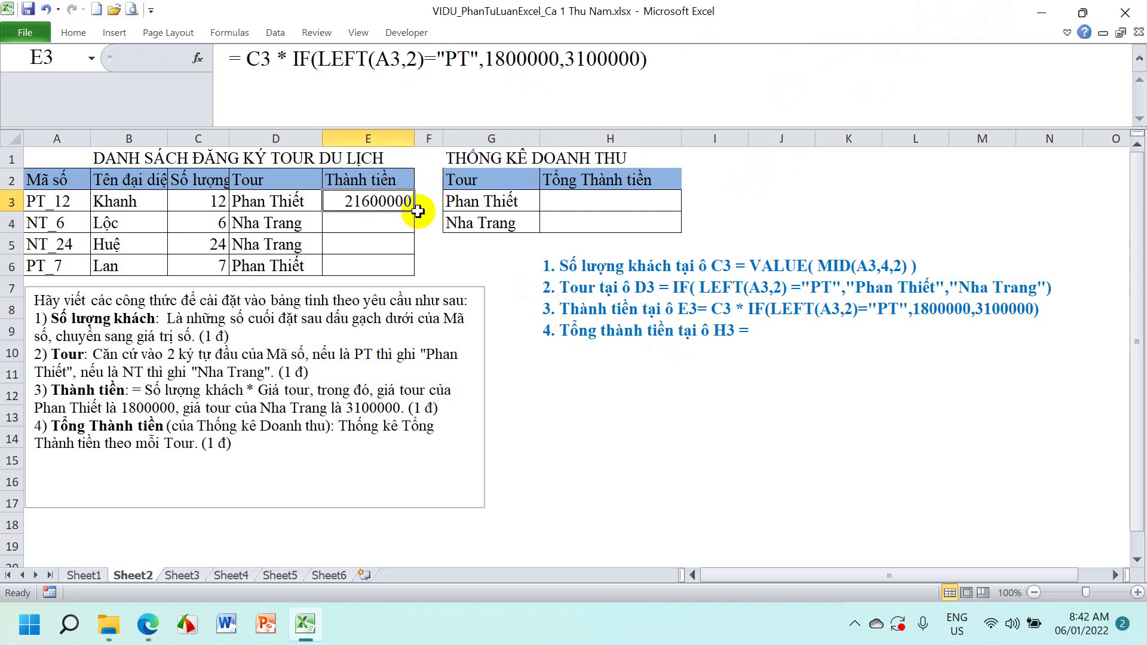
pyautogui.moveTo(414, 210); pyautogui.dragTo(414, 275)
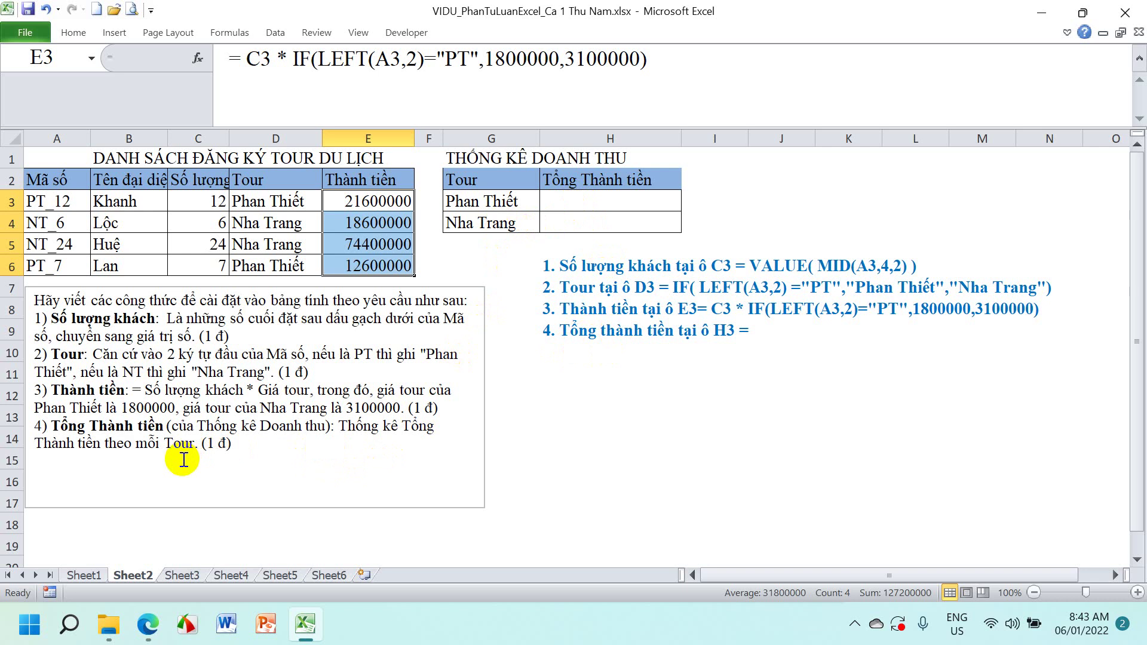
pyautogui.click(552, 341)
# Start the H9 note with SUMIF($D$3:$D$6, making the D range absolute
pyautogui.click(502, 61)
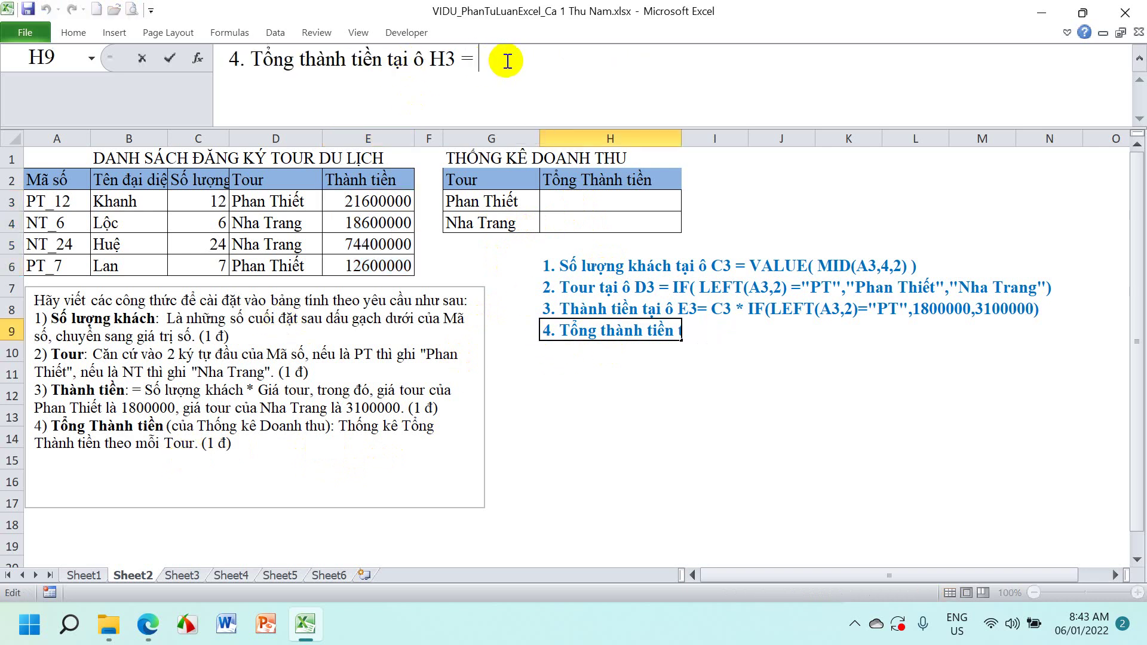
pyautogui.write('SU')
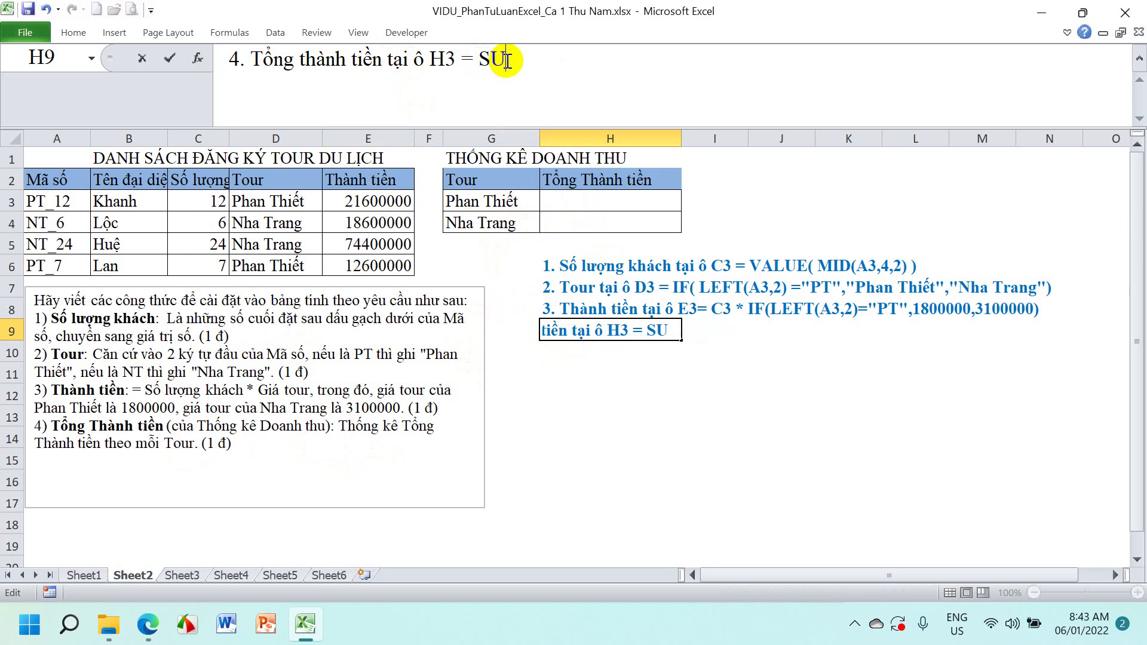
pyautogui.write('MIF(')
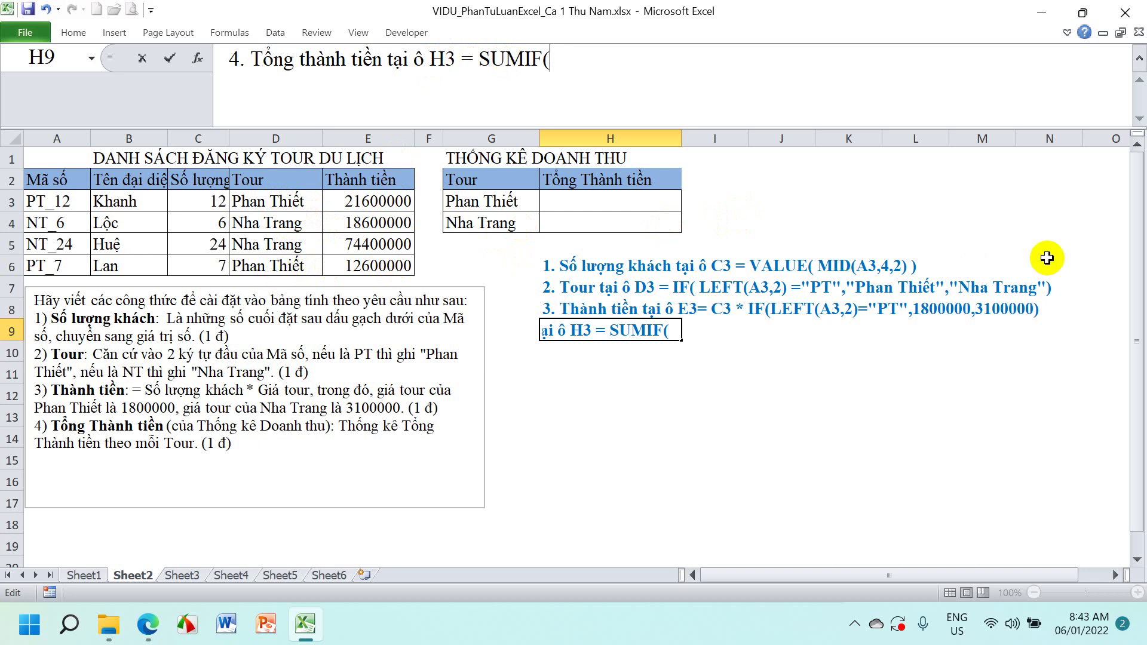
pyautogui.write('D3')
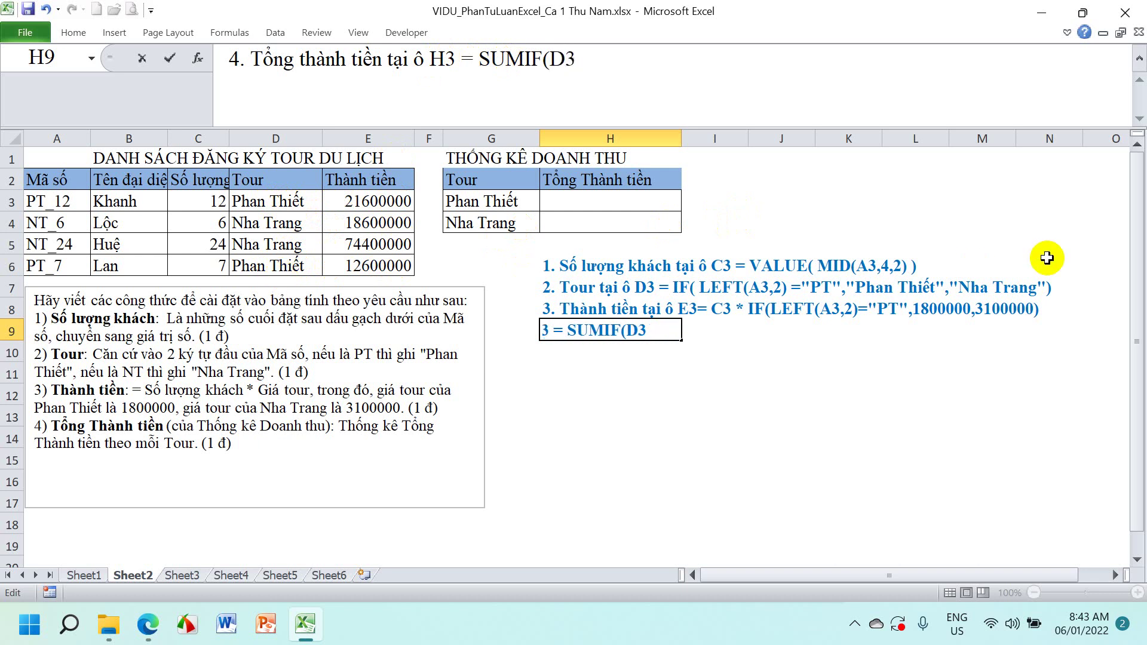
pyautogui.write(':D')
pyautogui.write('6')
pyautogui.write(',')
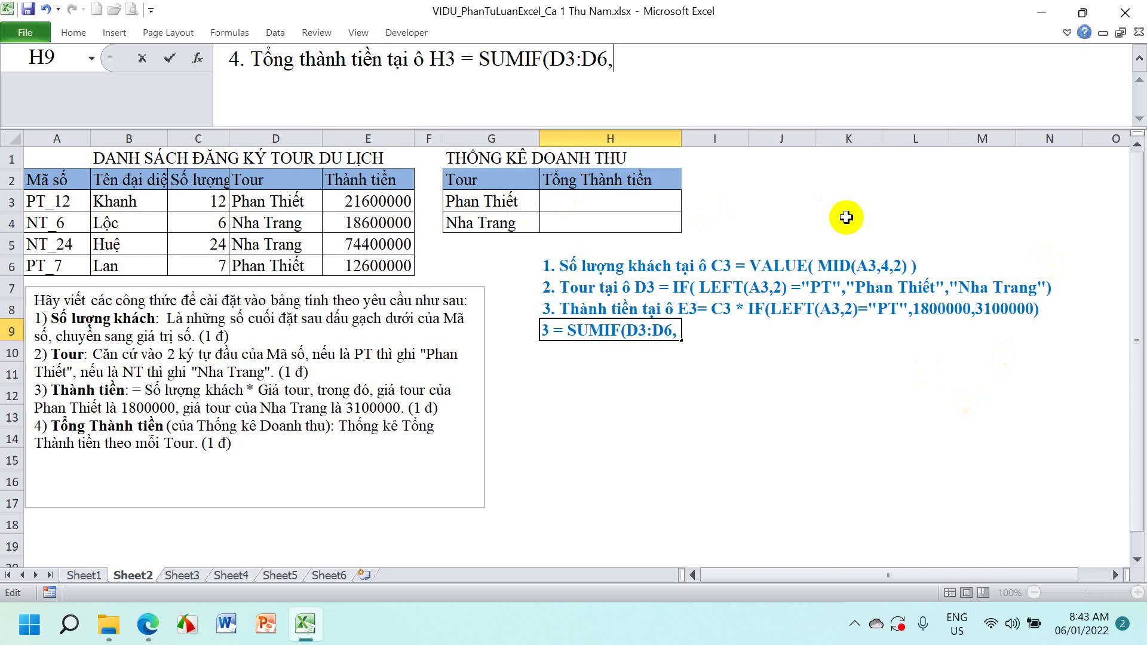
pyautogui.click(548, 59)
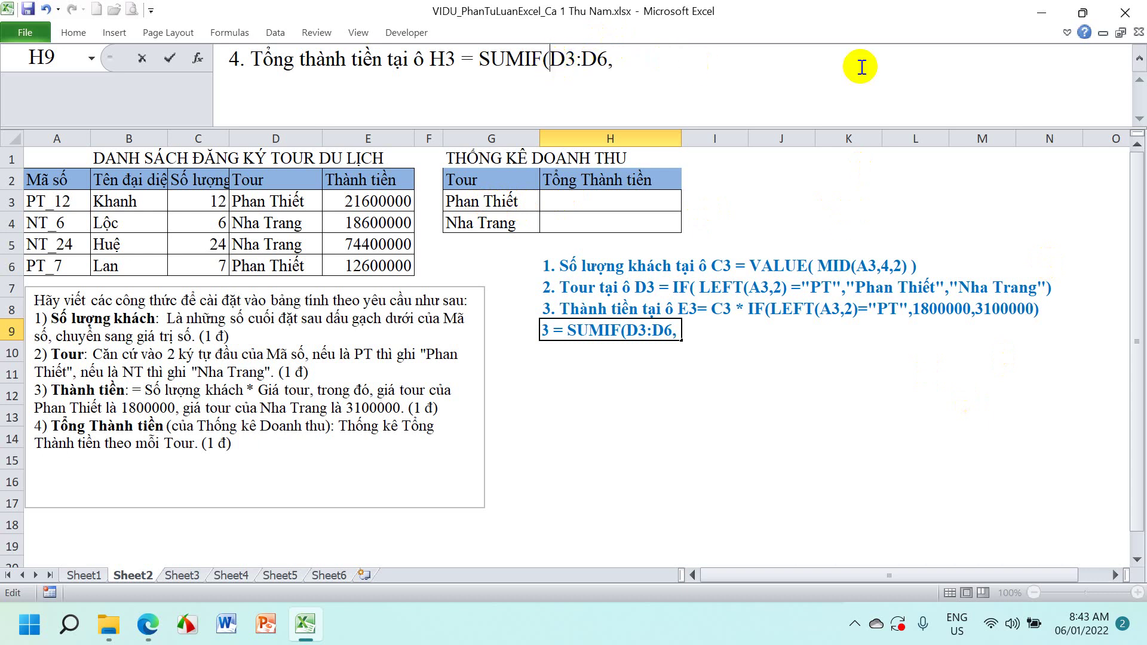
pyautogui.write('$D')
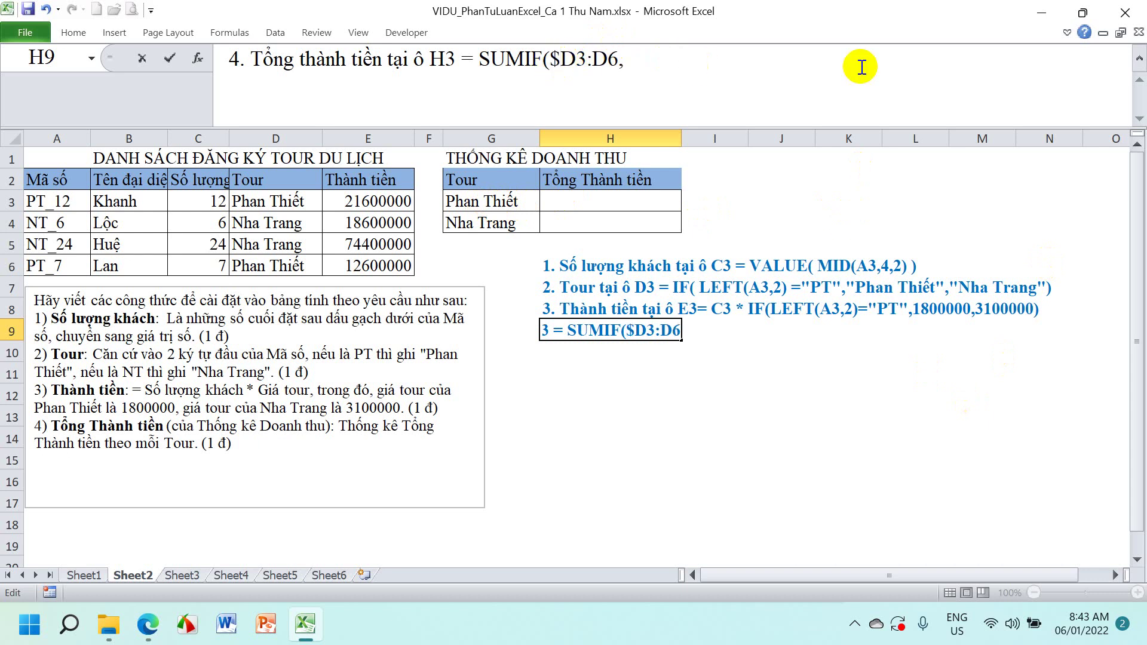
pyautogui.write('$')
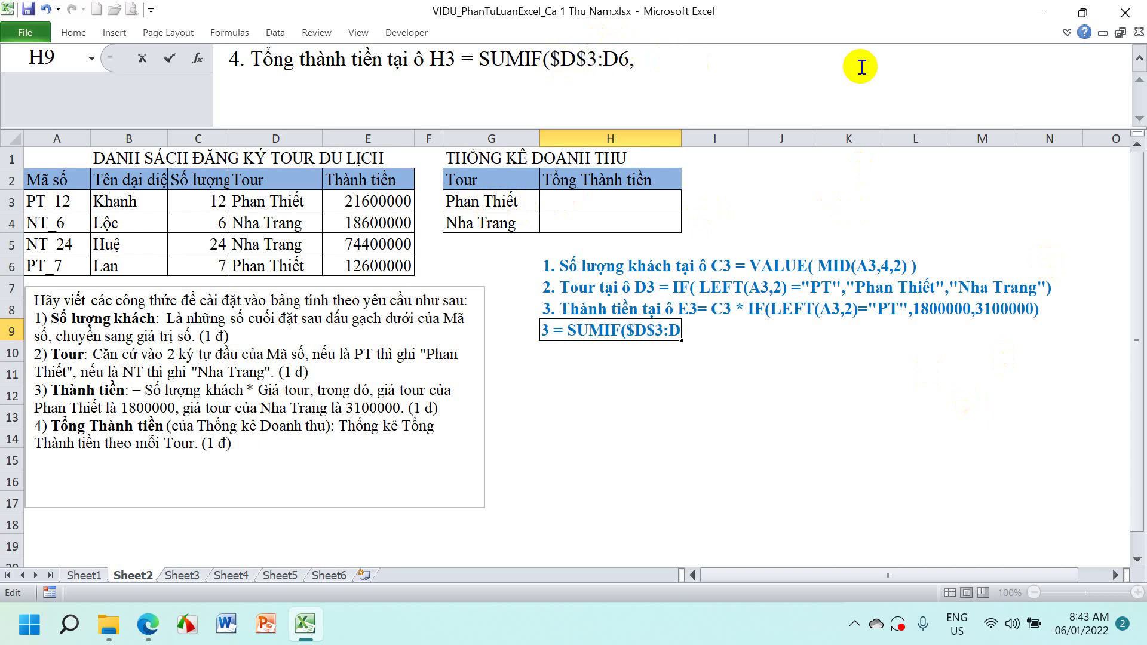
pyautogui.press('Right')
pyautogui.press('Right')
pyautogui.write('$')
pyautogui.press('Right')
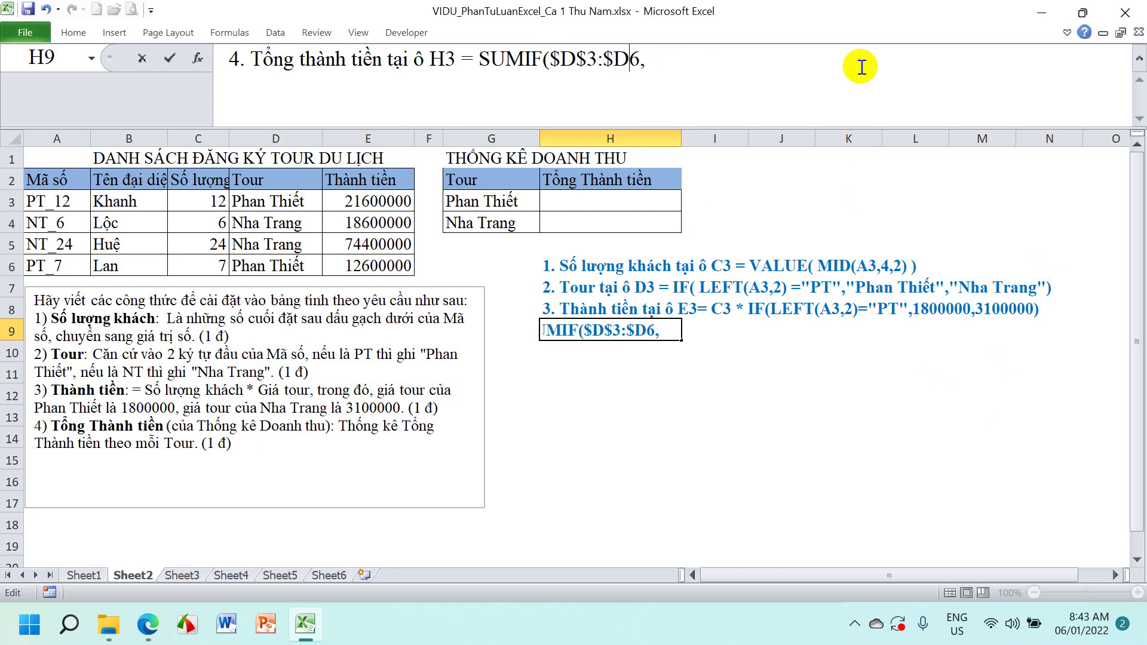
pyautogui.write('$')
# Finish the SUMIF note with G3,$E$3:$E$6) and confirm it
pyautogui.click(692, 59)
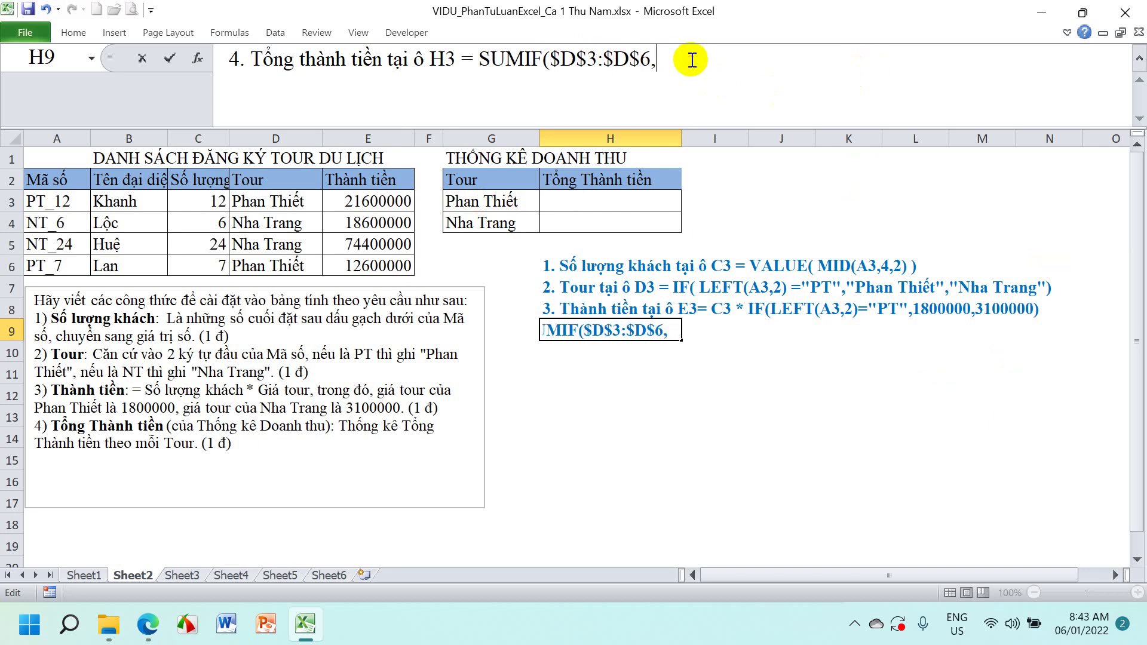
pyautogui.write('G')
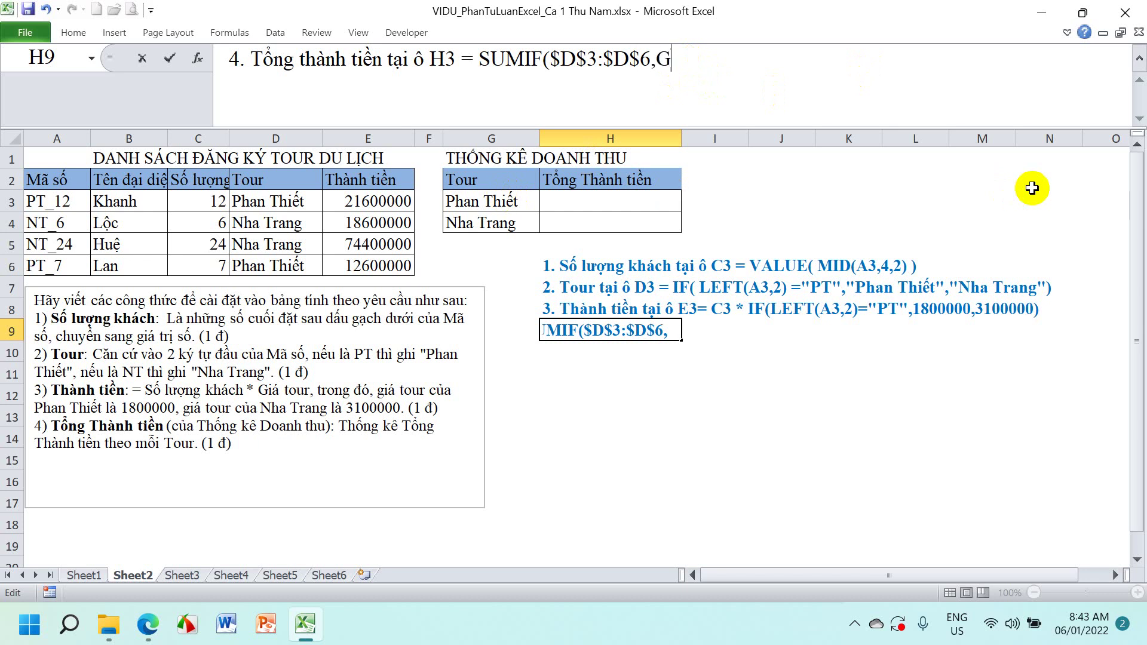
pyautogui.write('3')
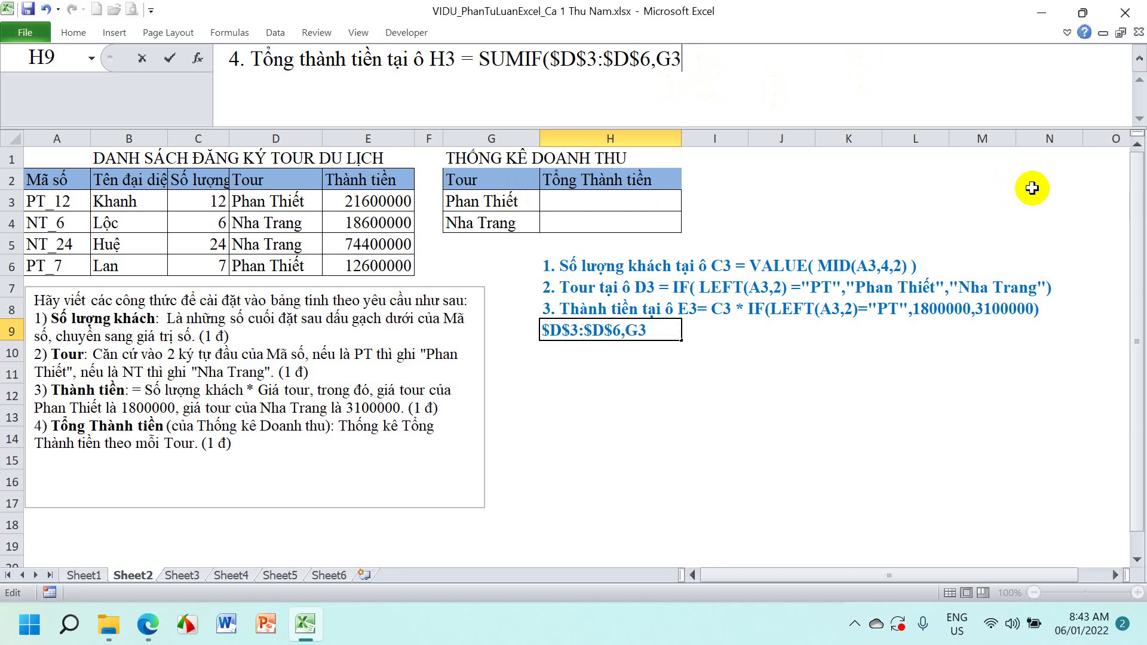
pyautogui.write(',')
pyautogui.write('$E')
pyautogui.write('$3')
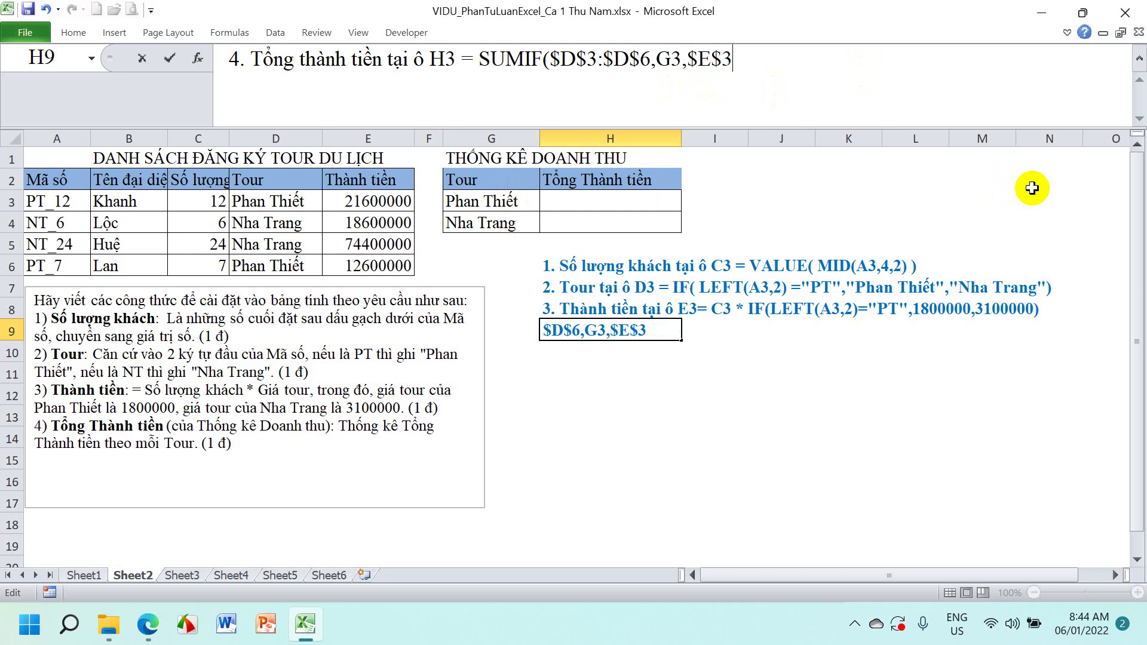
pyautogui.write(':$E')
pyautogui.write('$')
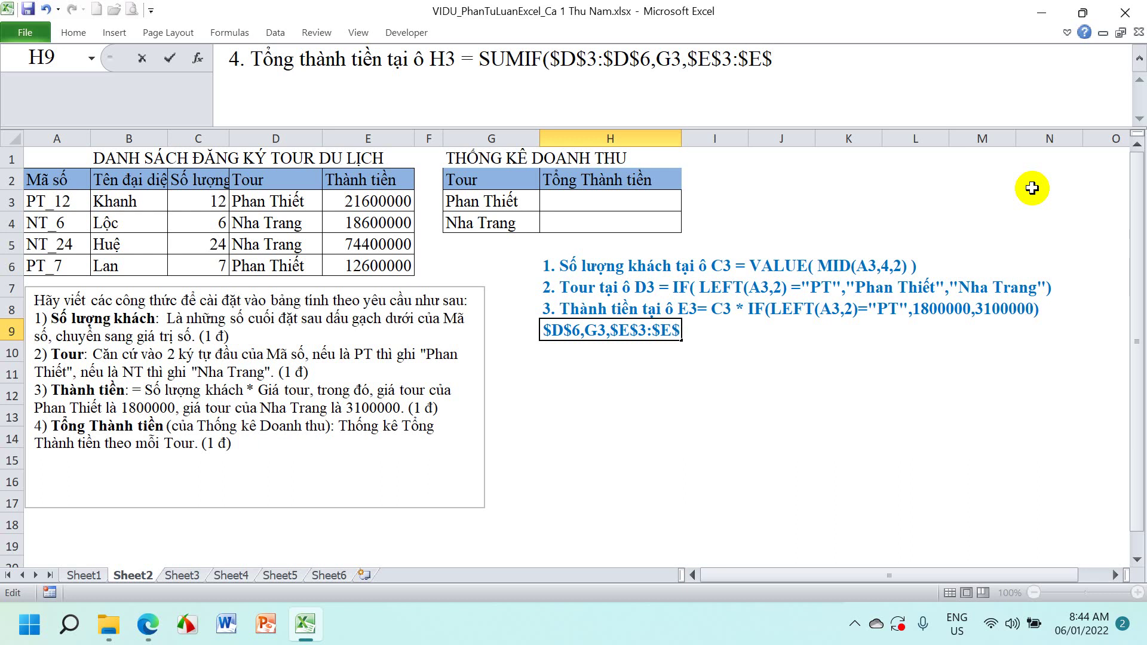
pyautogui.write('6)')
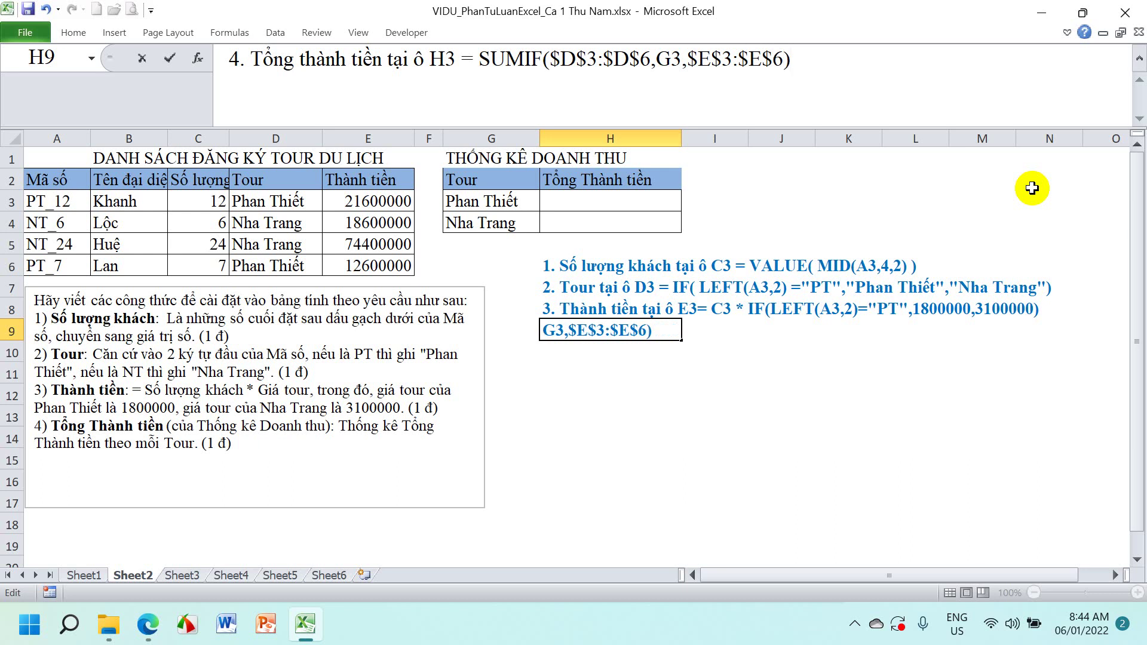
pyautogui.press('Return')
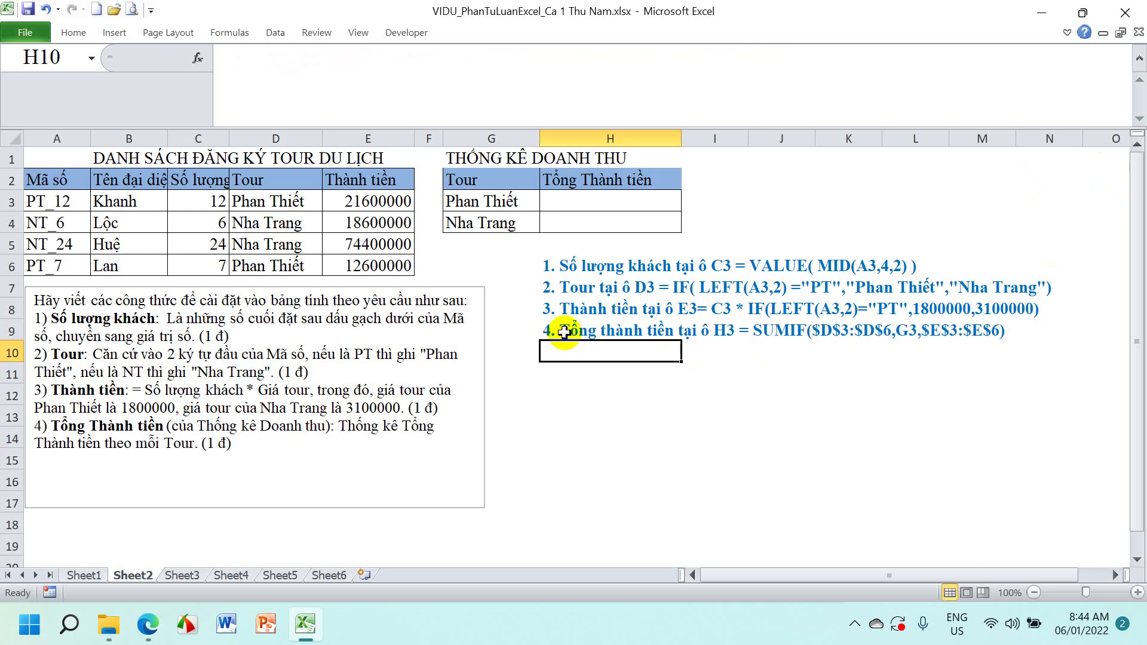
# Paste the SUMIF formula into H3 and fill to H4, totalling 34200000 and 93000000
pyautogui.click(564, 333)
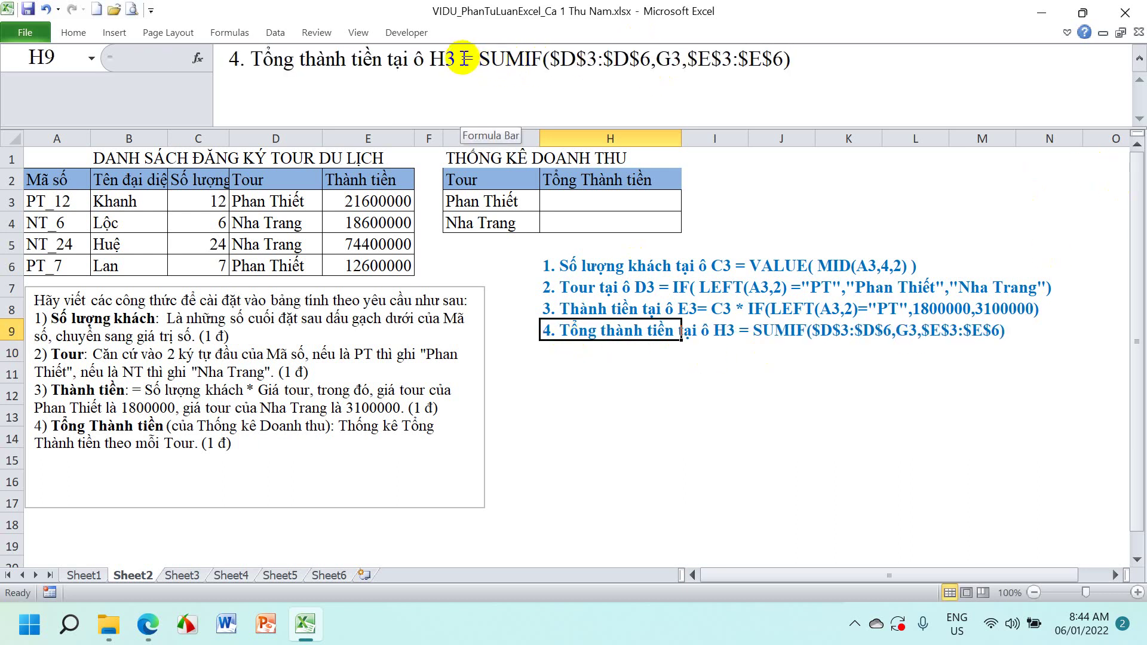
pyautogui.moveTo(461, 59); pyautogui.dragTo(834, 60)
pyautogui.hotkey('ctrl', 'c')
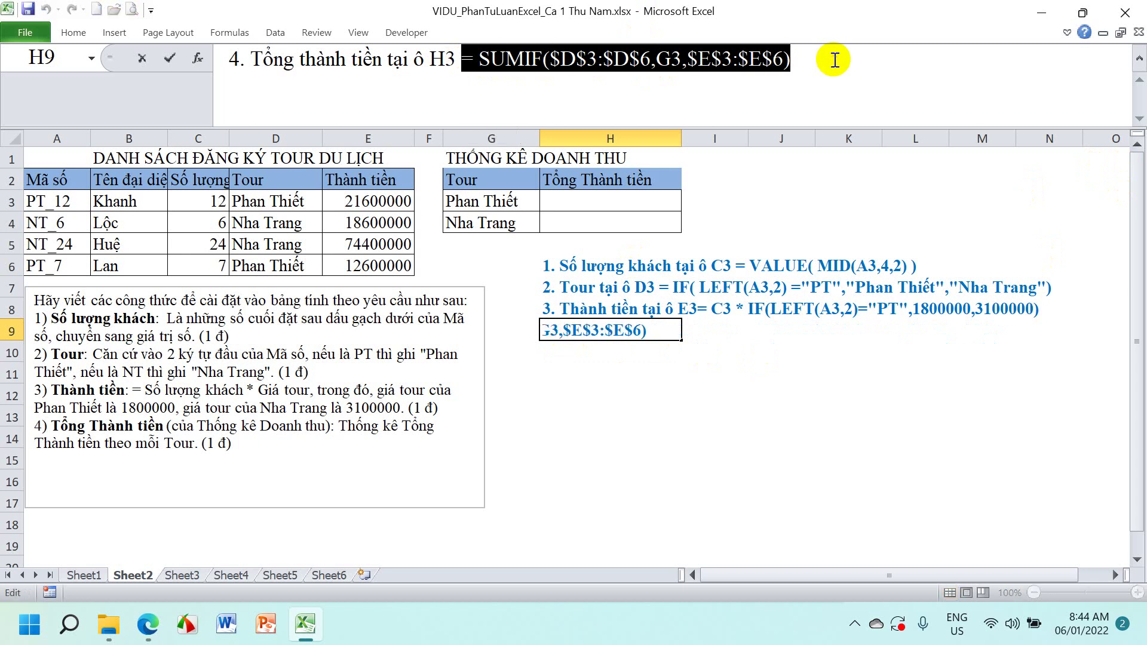
pyautogui.press('Escape')
pyautogui.click(655, 199)
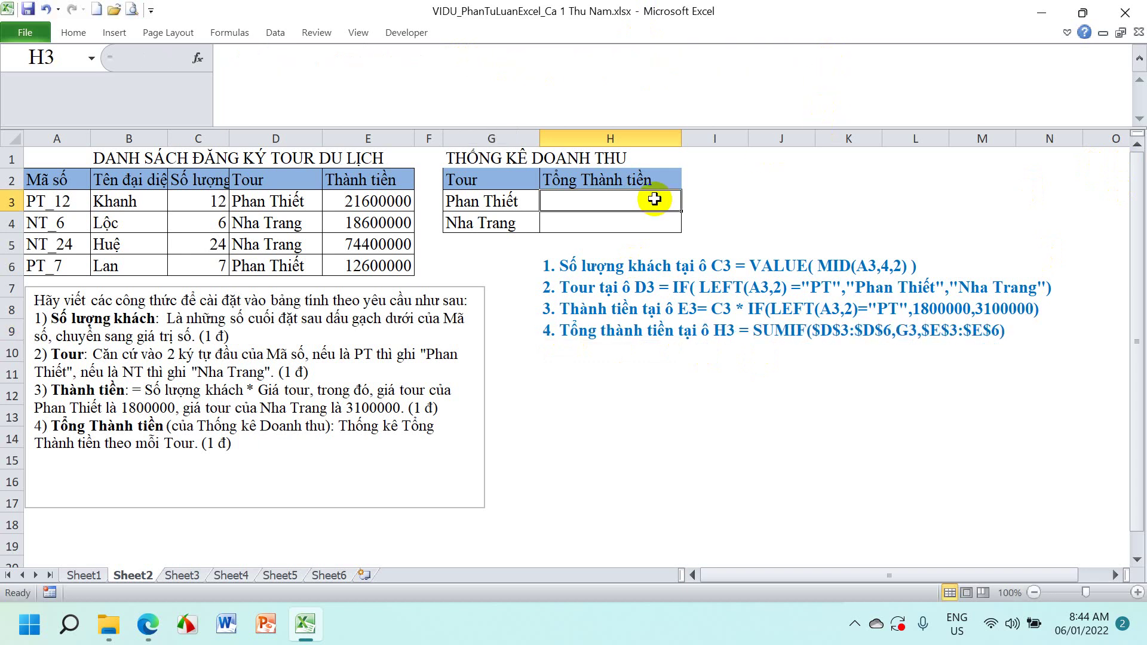
pyautogui.hotkey('ctrl', 'v')
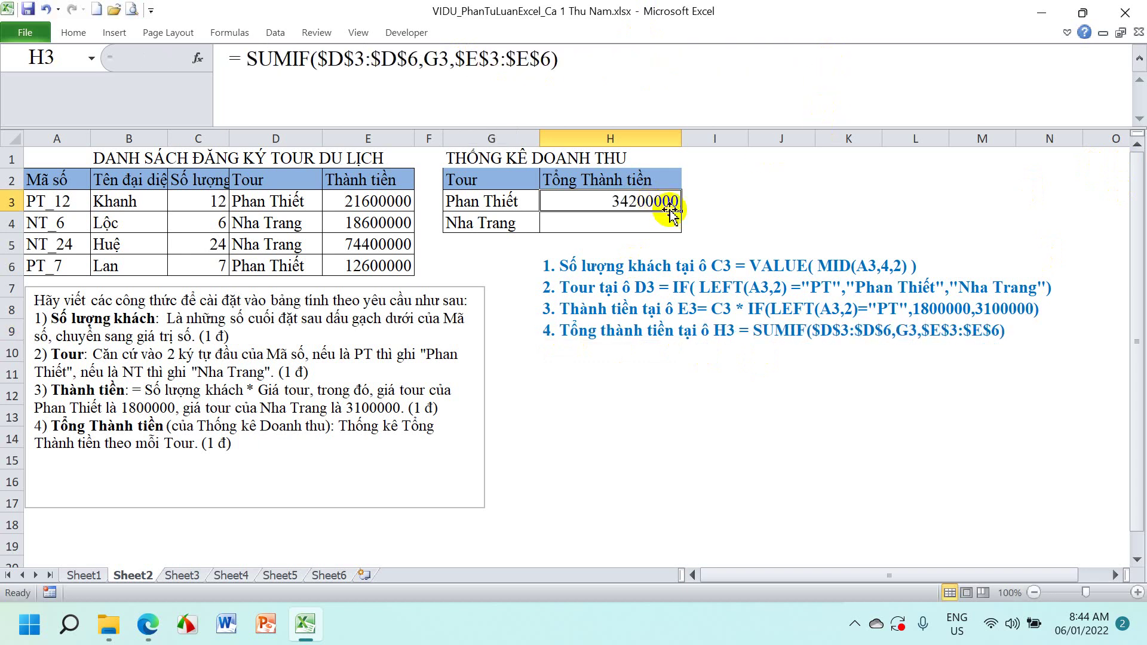
pyautogui.moveTo(680, 211)
pyautogui.mouseDown()
pyautogui.moveTo(679, 227)
pyautogui.moveTo(634, 222)
pyautogui.mouseUp()
# Select E3:E6 to check their combined sum against the tour totals
pyautogui.click(663, 384)
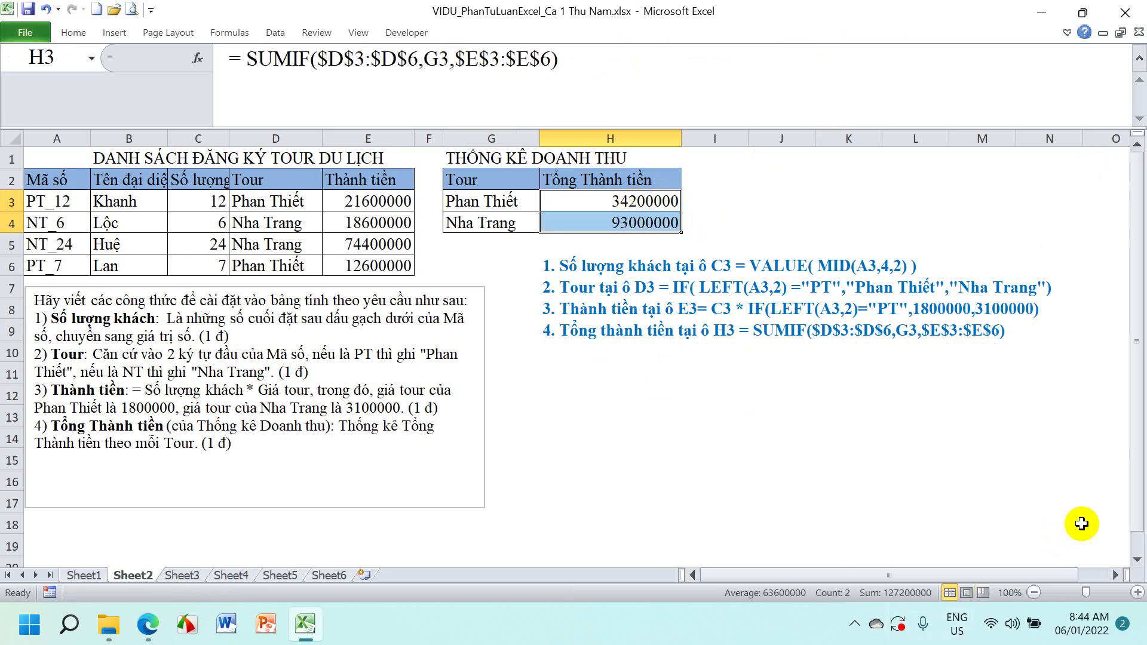
pyautogui.click(1049, 523)
pyautogui.click(362, 204)
pyautogui.moveTo(363, 203); pyautogui.dragTo(367, 262)
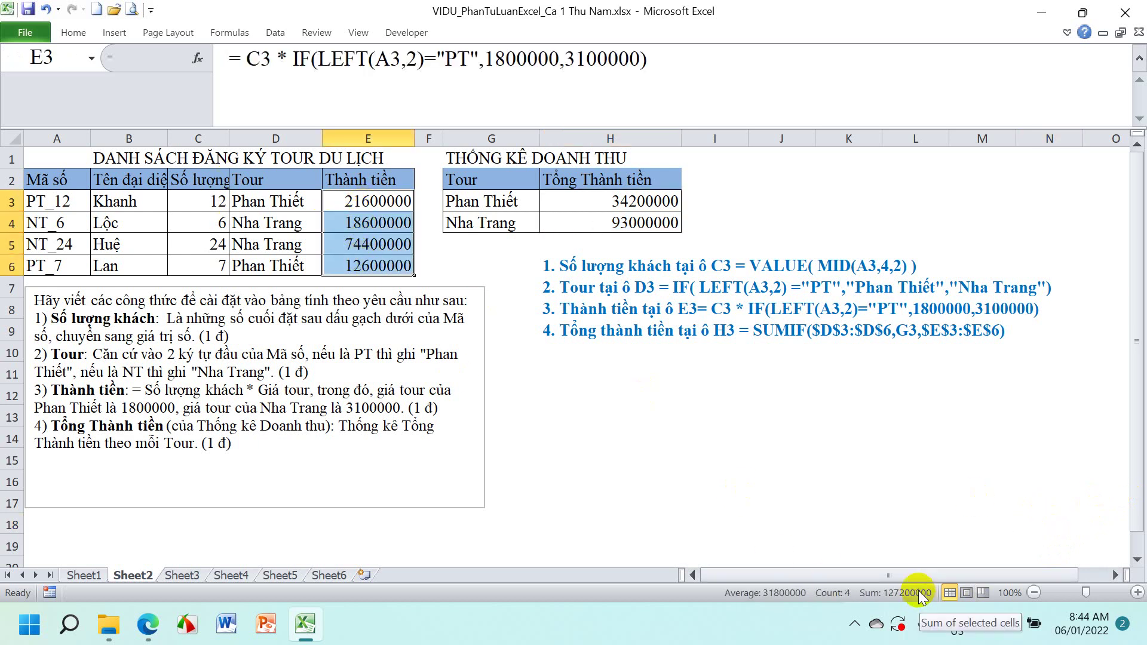
pyautogui.click(713, 466)
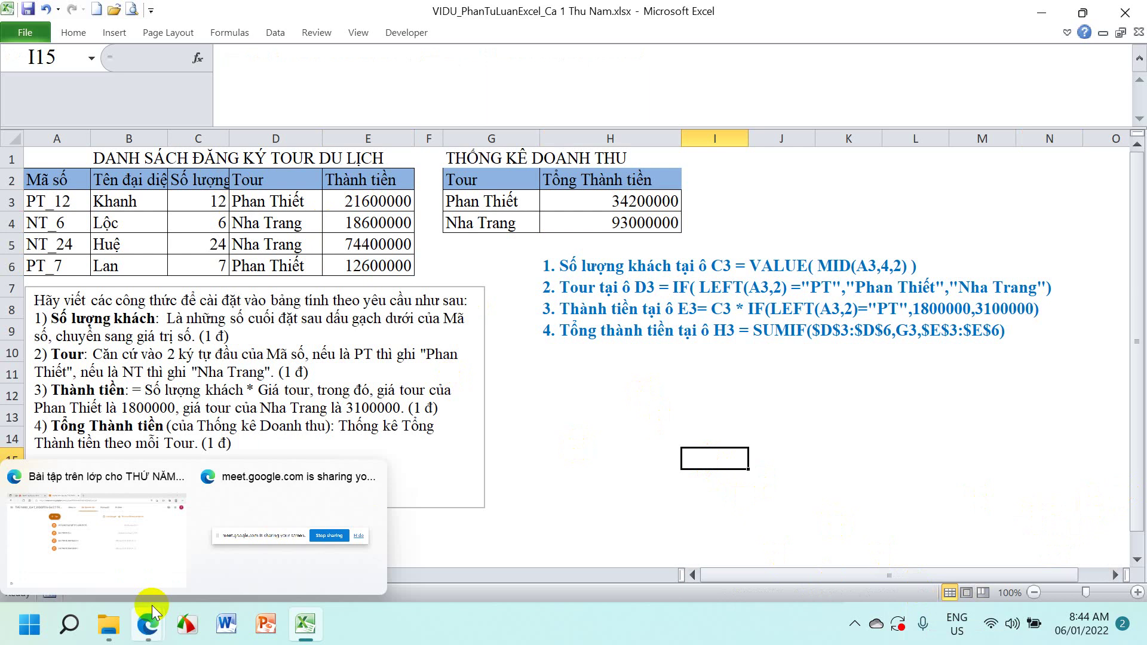
pyautogui.moveTo(148, 625)
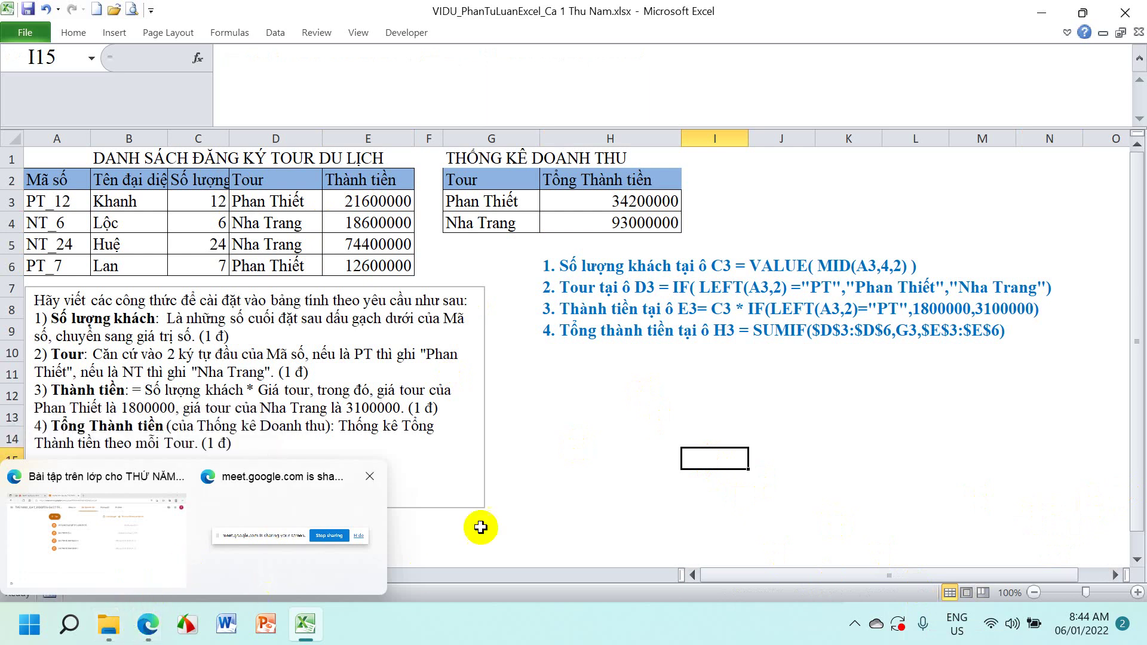
# On Sheet3, undo the instructions box resize and move the box down below row 11
pyautogui.click(182, 575)
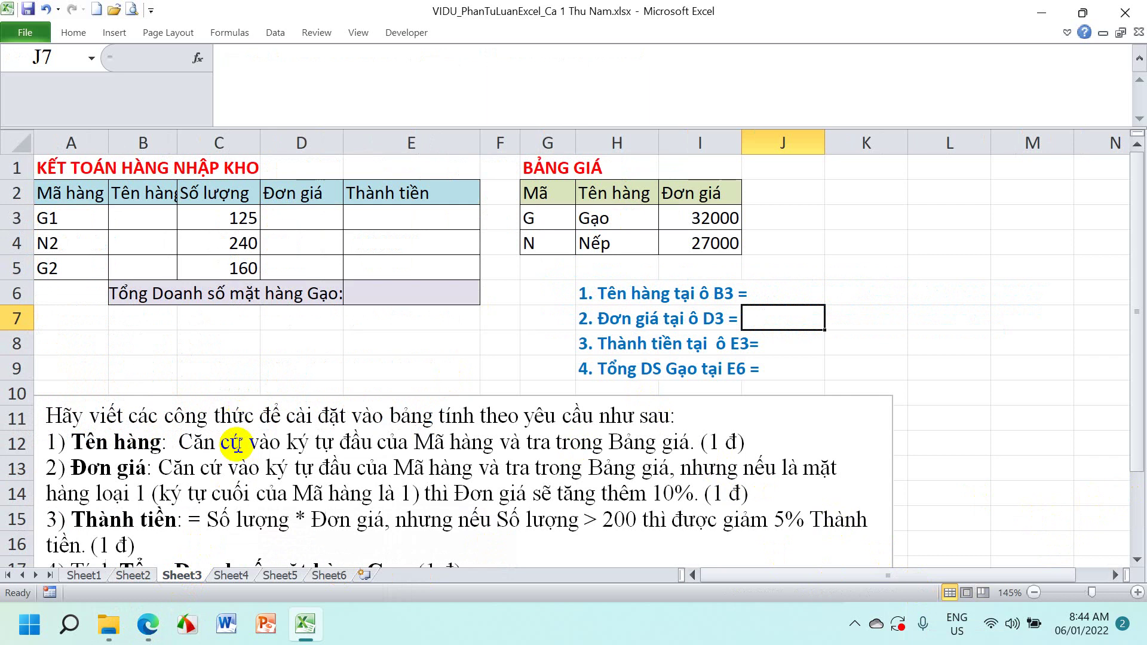
pyautogui.click(222, 418)
pyautogui.moveTo(212, 396); pyautogui.dragTo(213, 303)
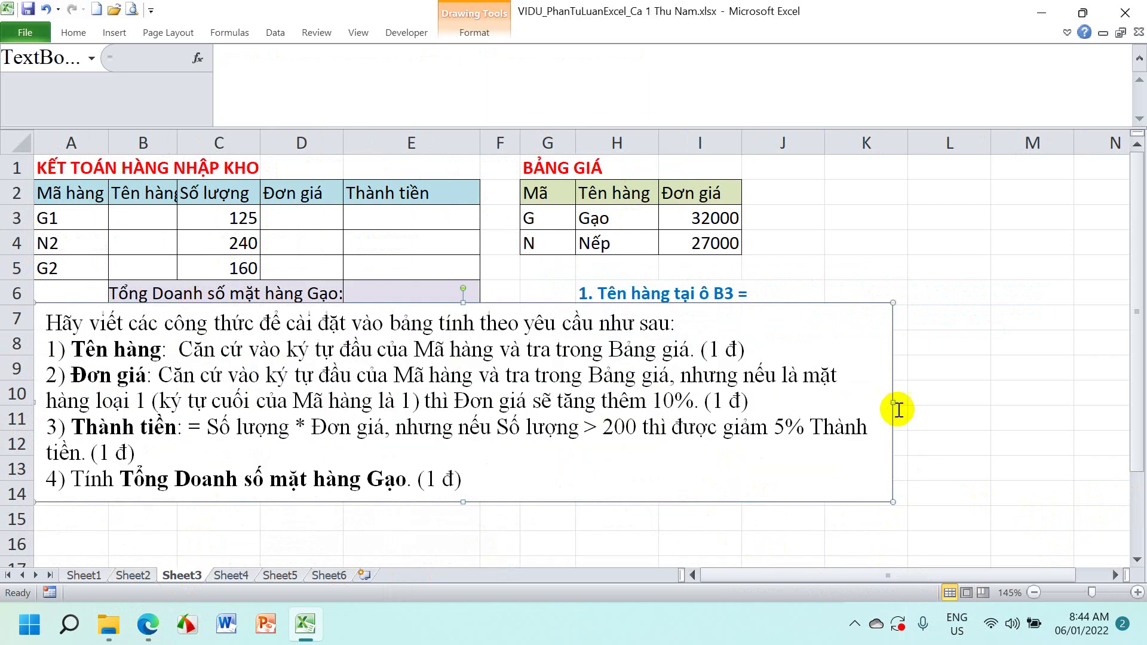
pyautogui.moveTo(888, 502); pyautogui.dragTo(505, 503)
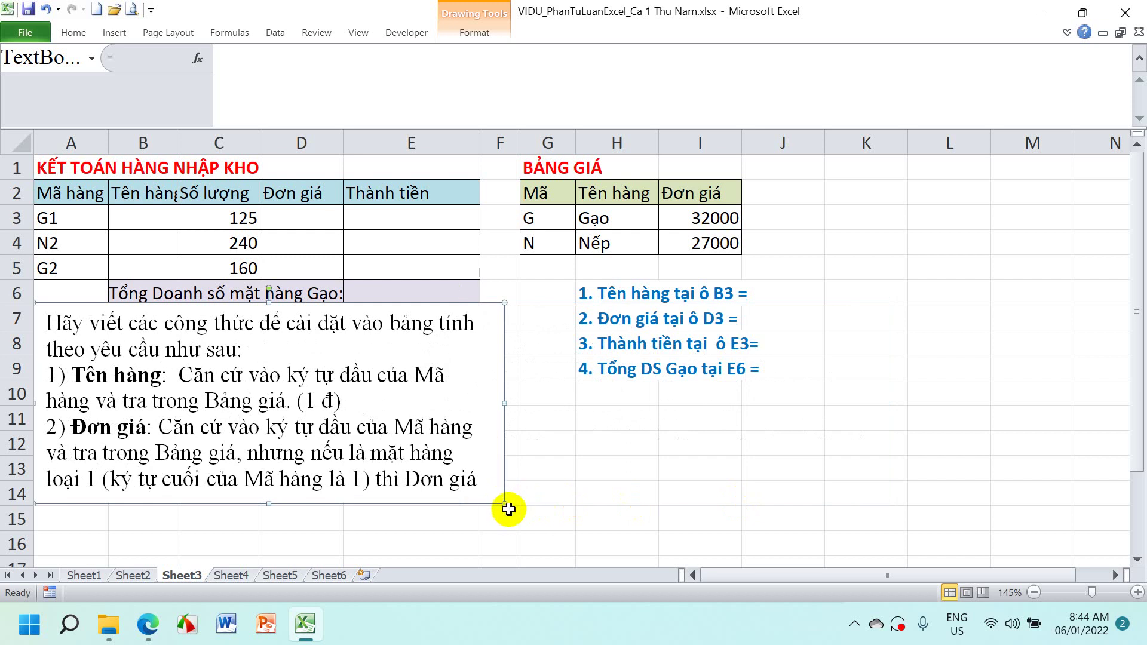
pyautogui.hotkey('ctrl', 'z')
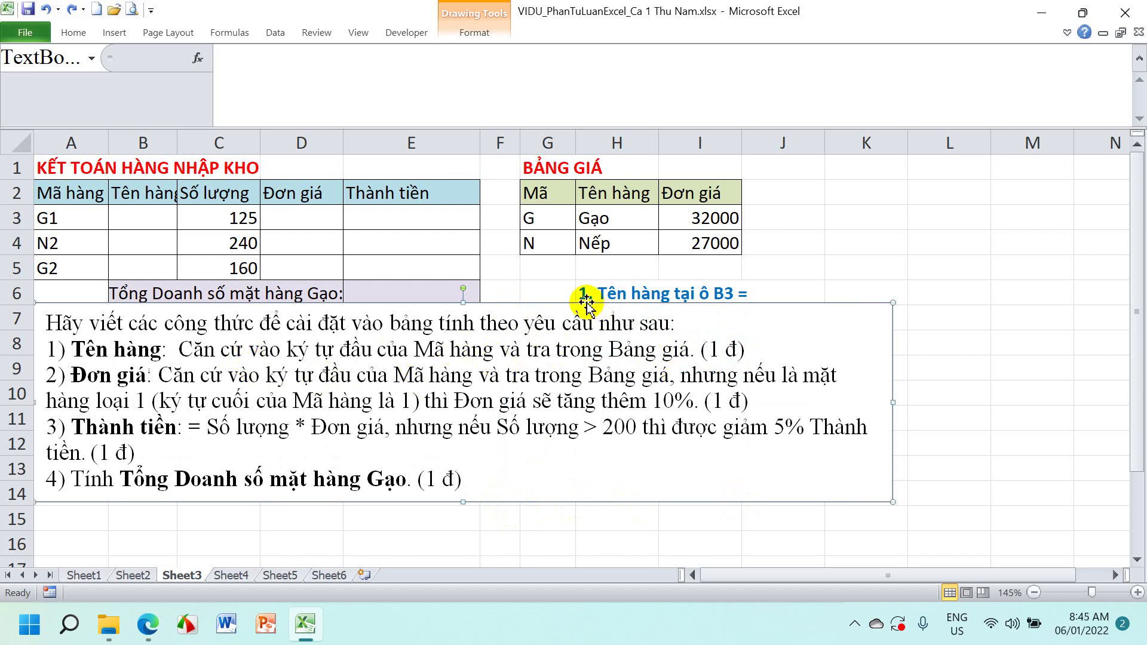
pyautogui.moveTo(588, 303)
pyautogui.mouseDown()
pyautogui.moveTo(572, 393)
pyautogui.moveTo(585, 396)
pyautogui.moveTo(582, 425)
pyautogui.mouseUp()
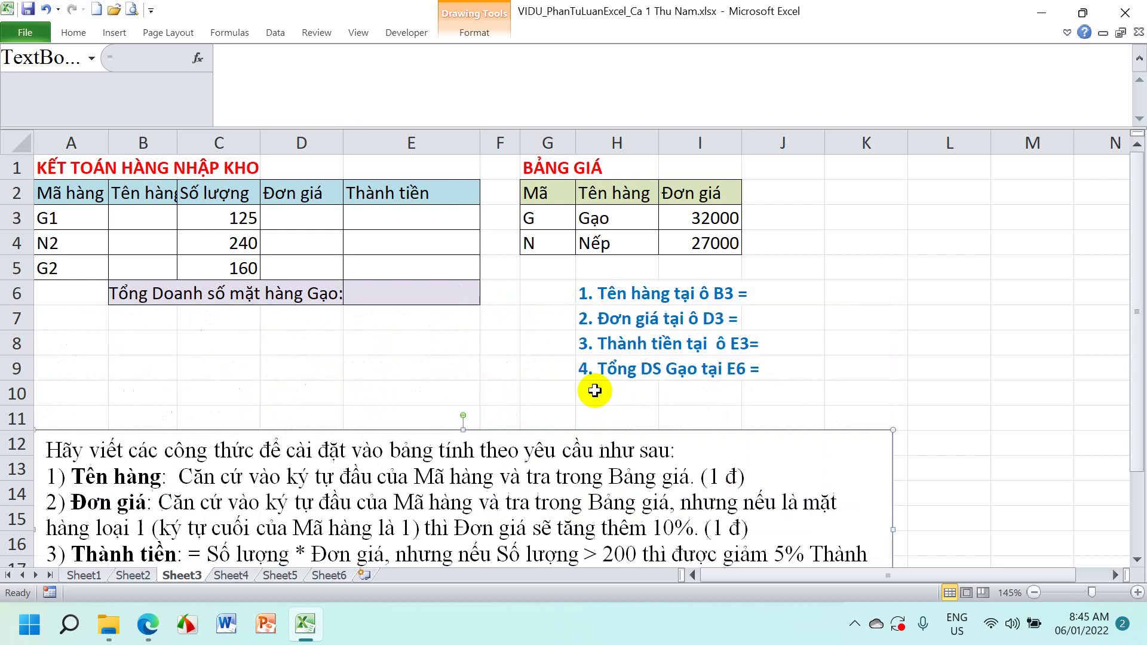
pyautogui.click(588, 299)
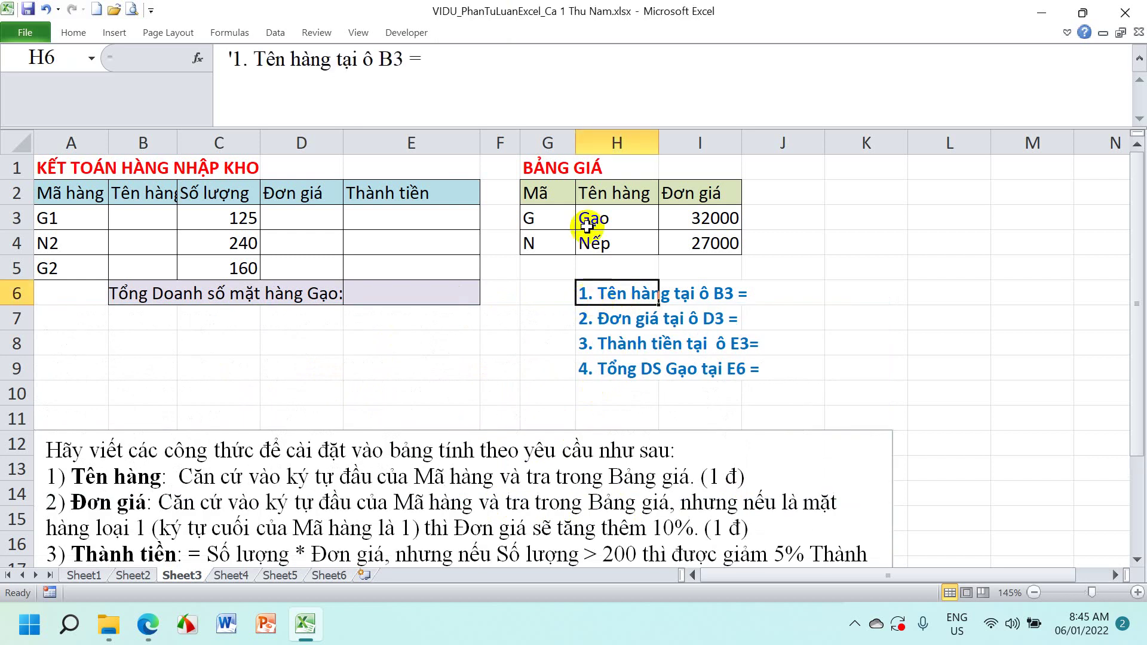
# Append VLOOKUP(LEFT(A3),$G$3:$I$4,2,0) to the Tên hàng B3 note in H6
pyautogui.click(507, 65)
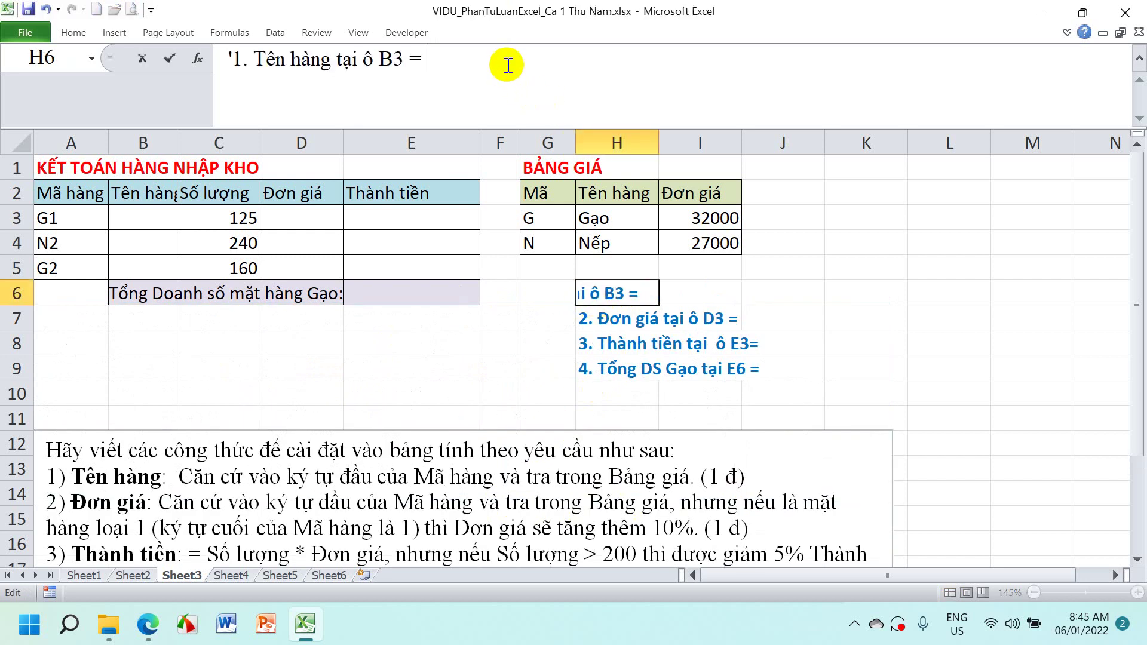
pyautogui.write('VLOOK')
pyautogui.write('U')
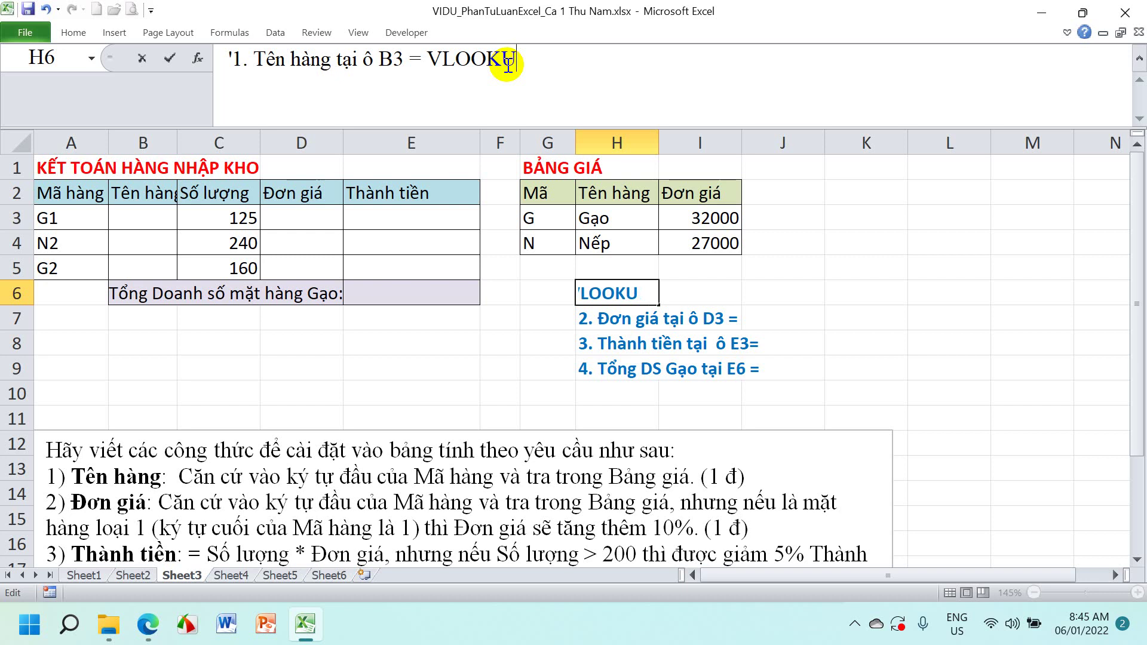
pyautogui.write('P(')
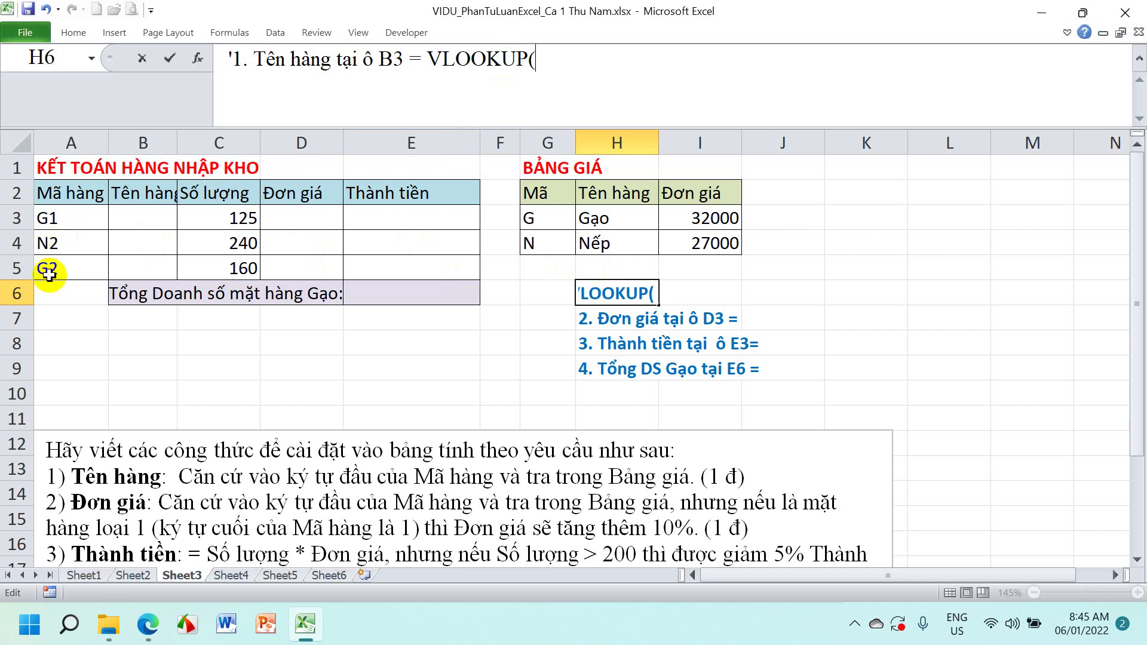
pyautogui.write('LEFT')
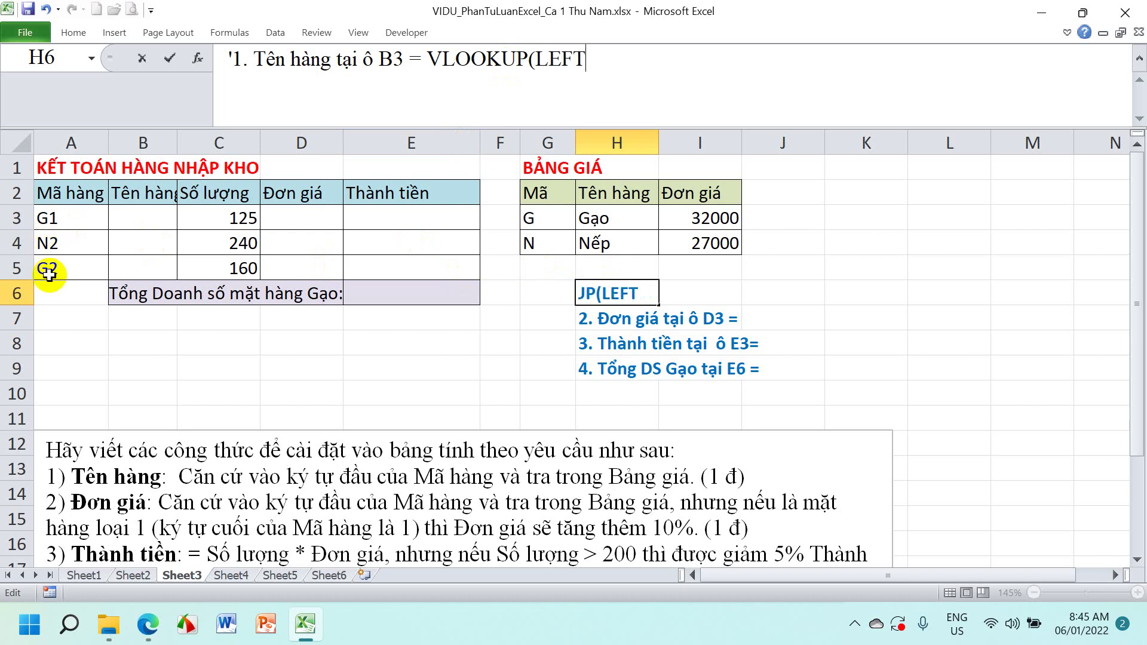
pyautogui.write('(')
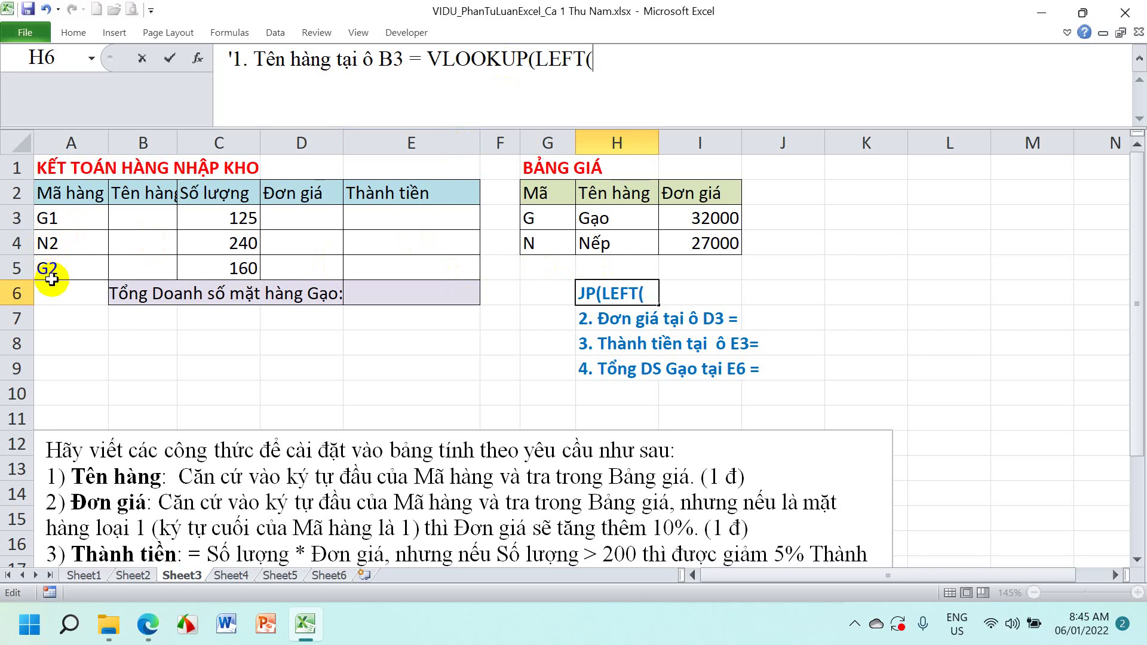
pyautogui.write('A3')
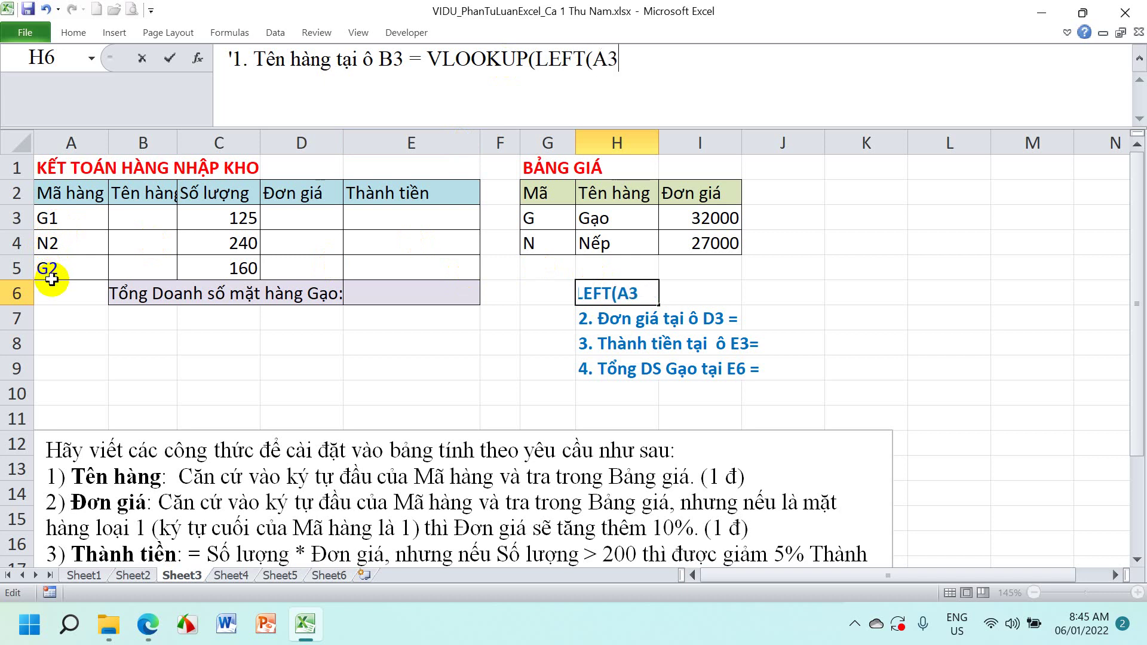
pyautogui.write(')')
pyautogui.write(',')
pyautogui.write('$G')
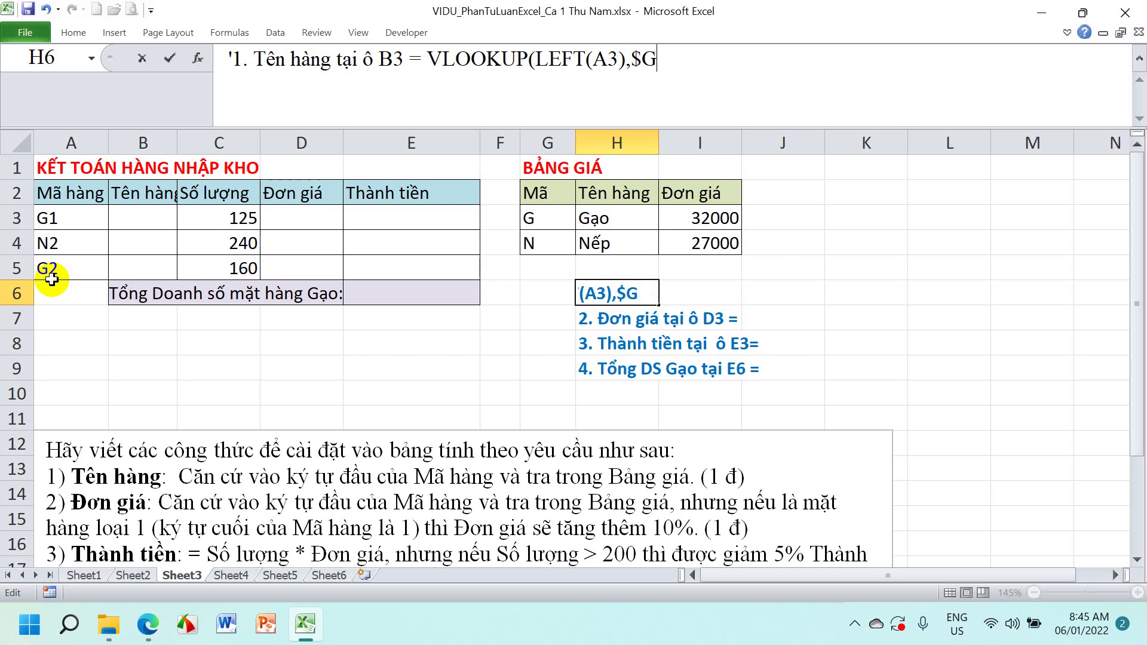
pyautogui.write('$3')
pyautogui.write(':')
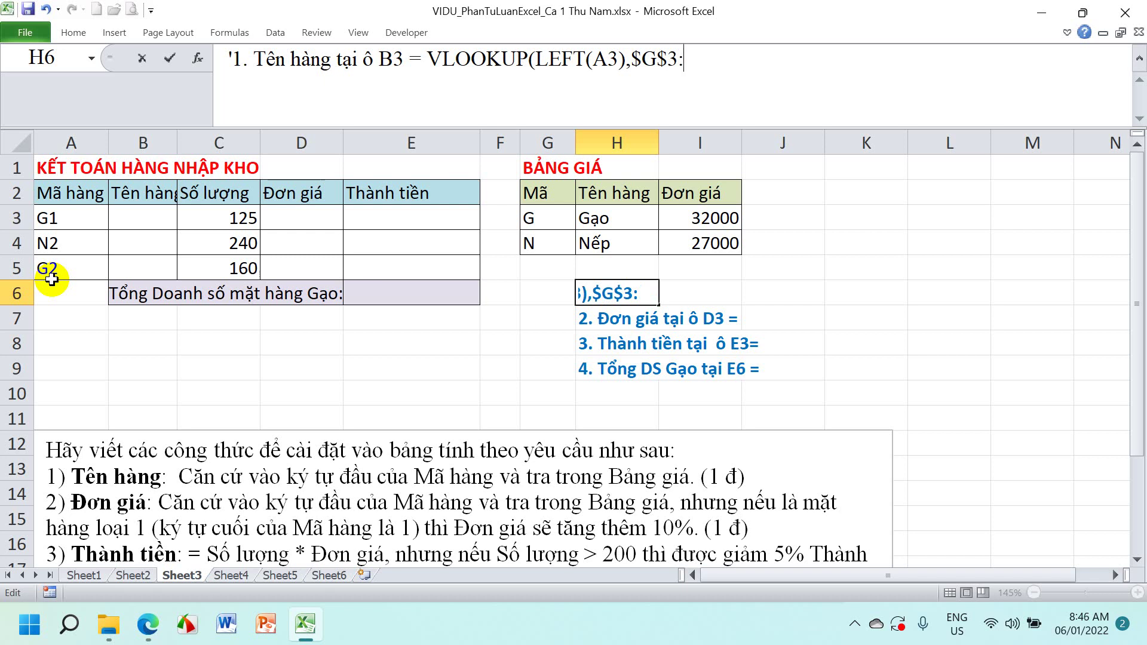
pyautogui.write('$')
pyautogui.write('I$')
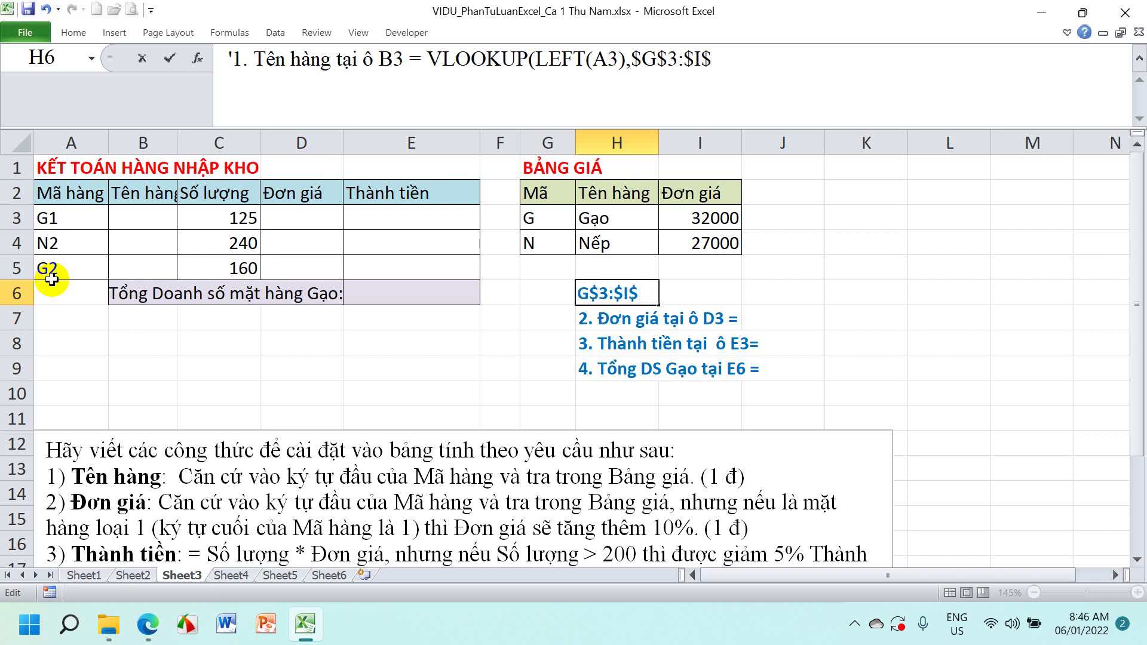
pyautogui.write('4')
pyautogui.write(',2')
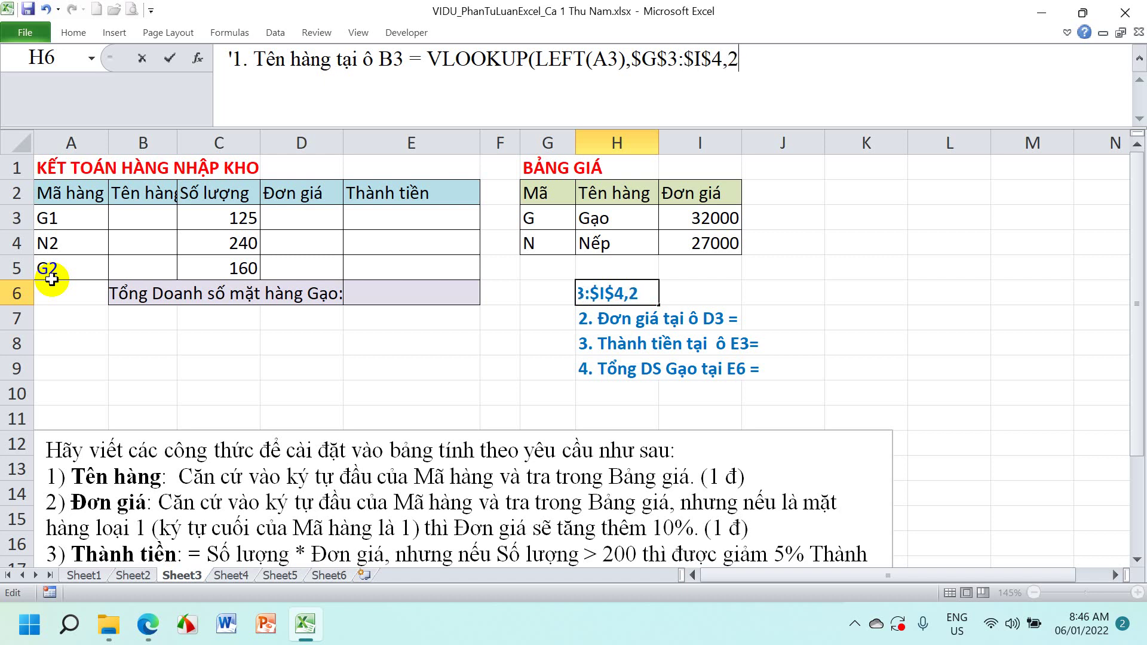
pyautogui.write(',0')
pyautogui.write(')')
pyautogui.press('Return')
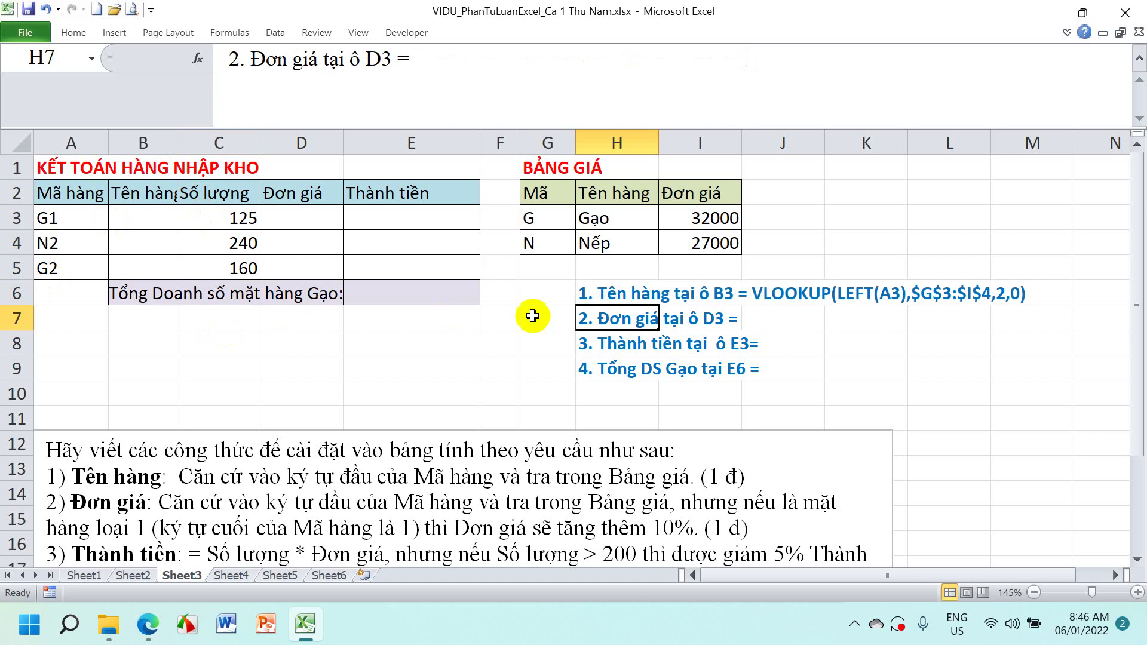
# Paste the H6 VLOOKUP formula into B3 and fill to B5, showing Gạo, Nếp, Gạo
pyautogui.click(577, 292)
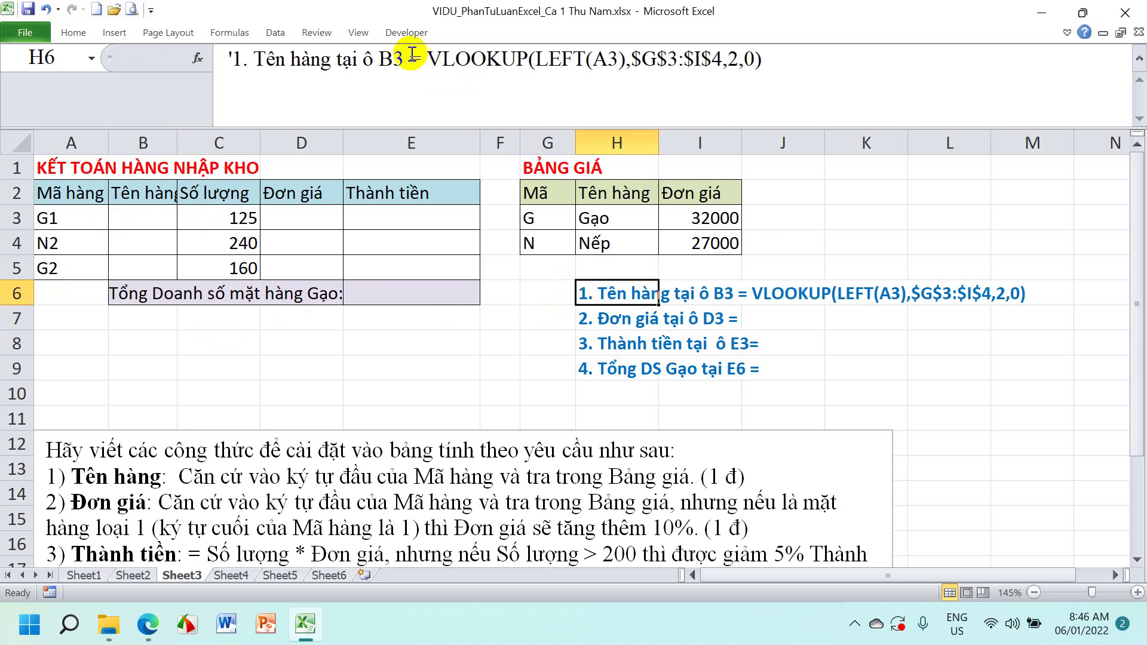
pyautogui.moveTo(410, 59); pyautogui.dragTo(855, 60)
pyautogui.hotkey('ctrl', 'c')
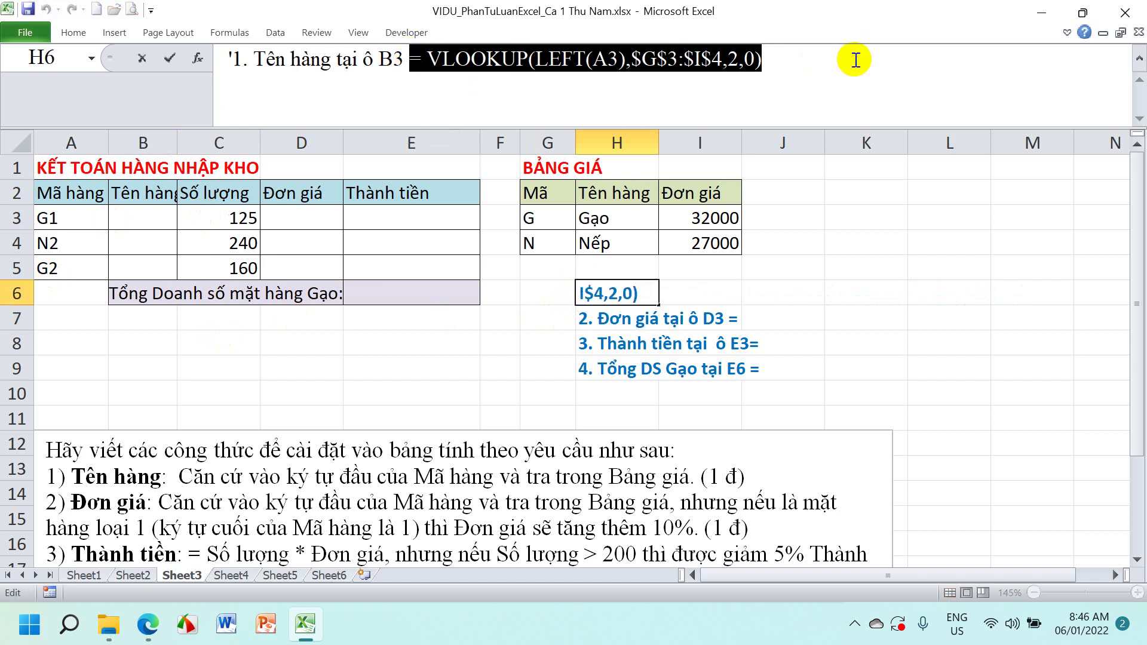
pyautogui.press('Return')
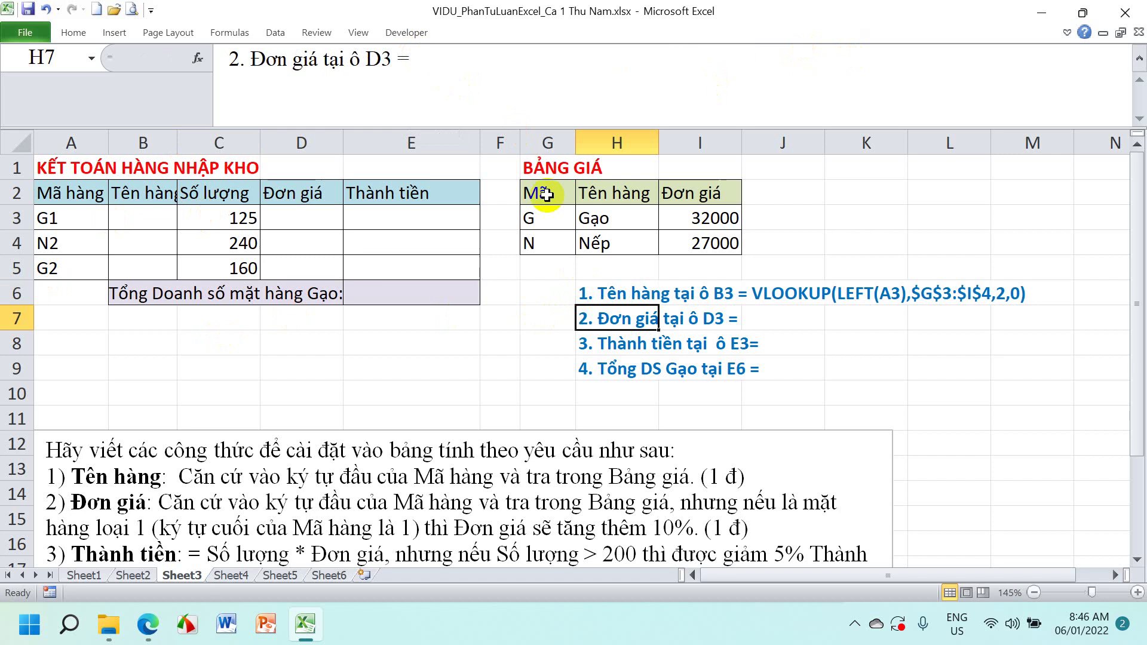
pyautogui.click(144, 218)
pyautogui.hotkey('ctrl', 'v')
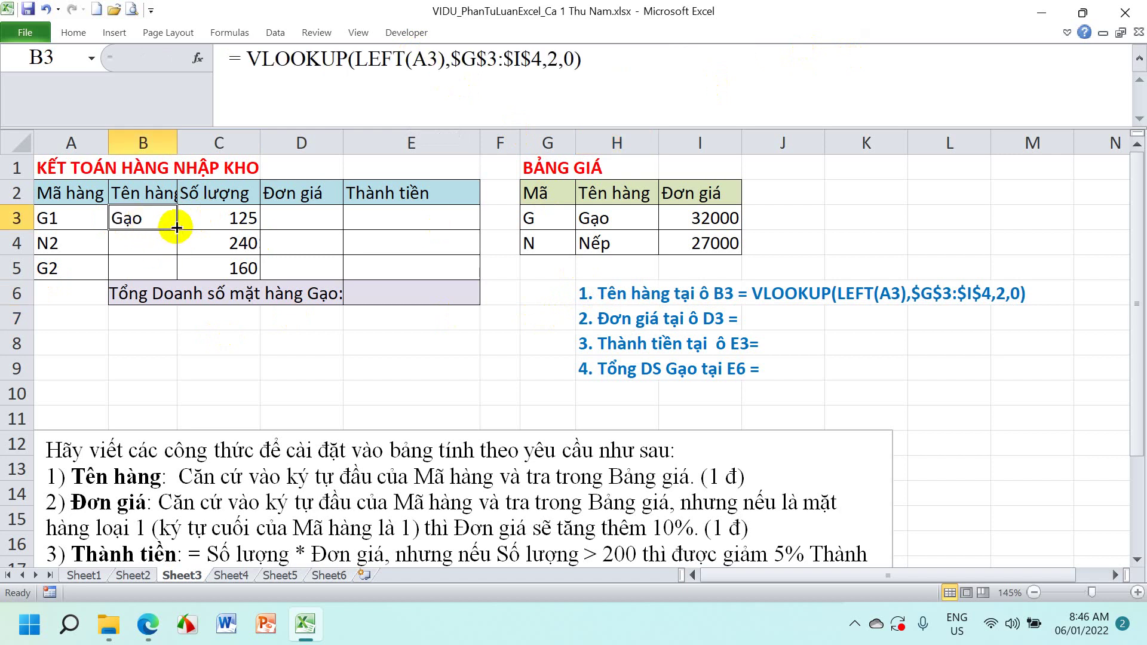
pyautogui.moveTo(177, 230); pyautogui.dragTo(177, 275)
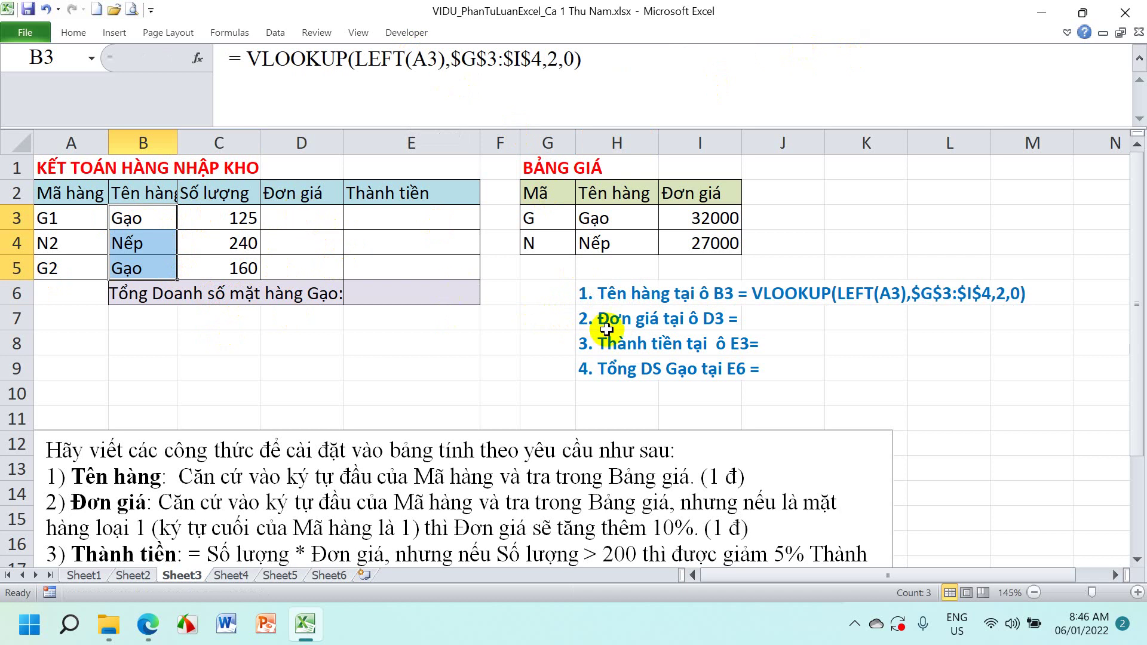
pyautogui.click(589, 321)
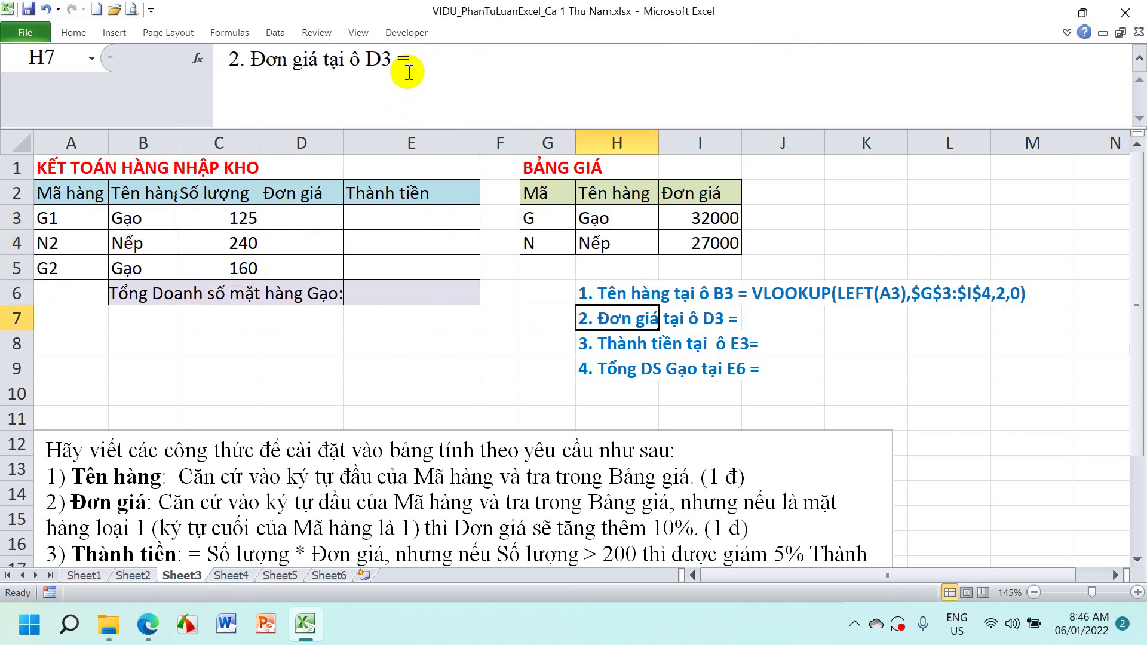
# Append VLOOKUP(LEFT(A3),$G$3:$I$4,3,0) after 'D3 =' in the H7 unit-price note
pyautogui.click(424, 61)
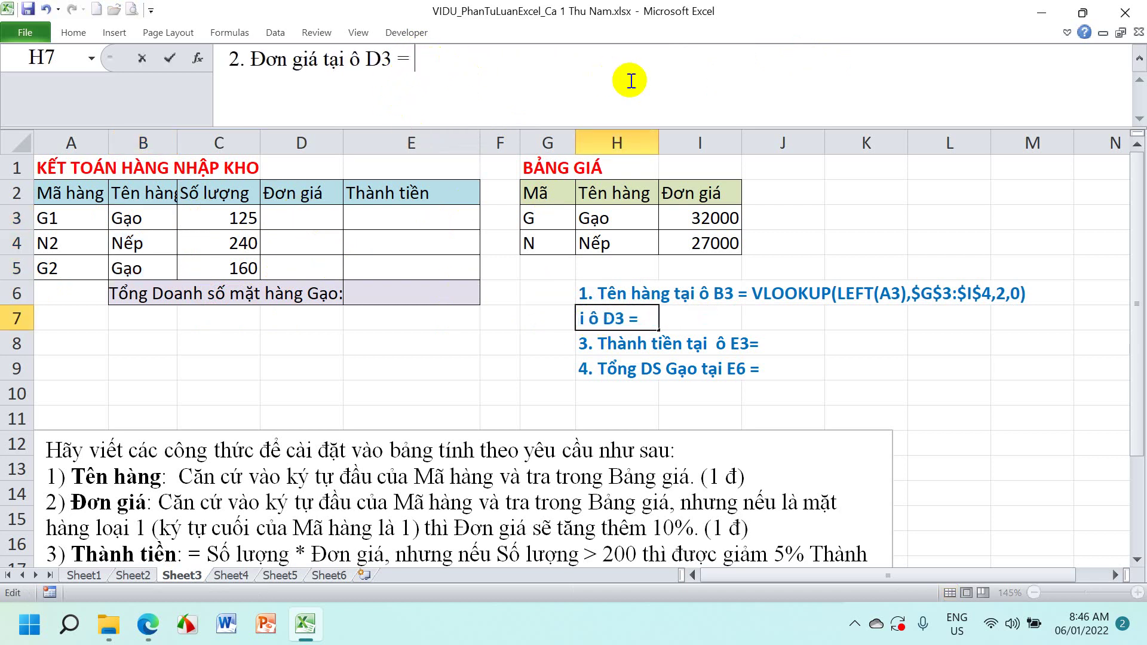
pyautogui.write('VLOOK')
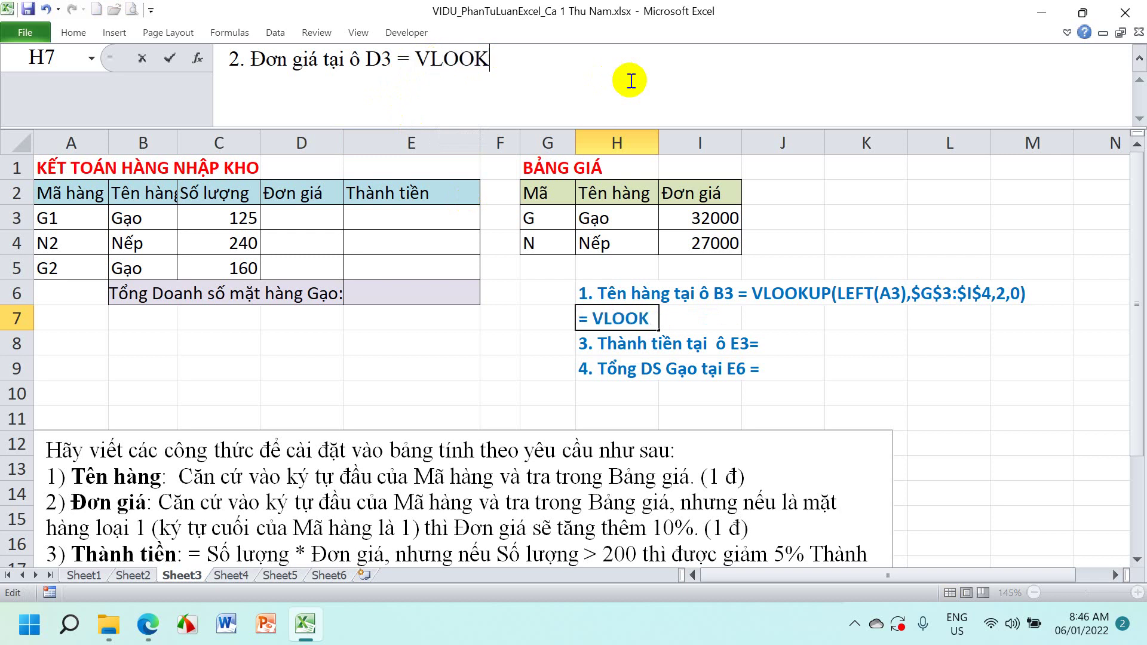
pyautogui.write('UP(L')
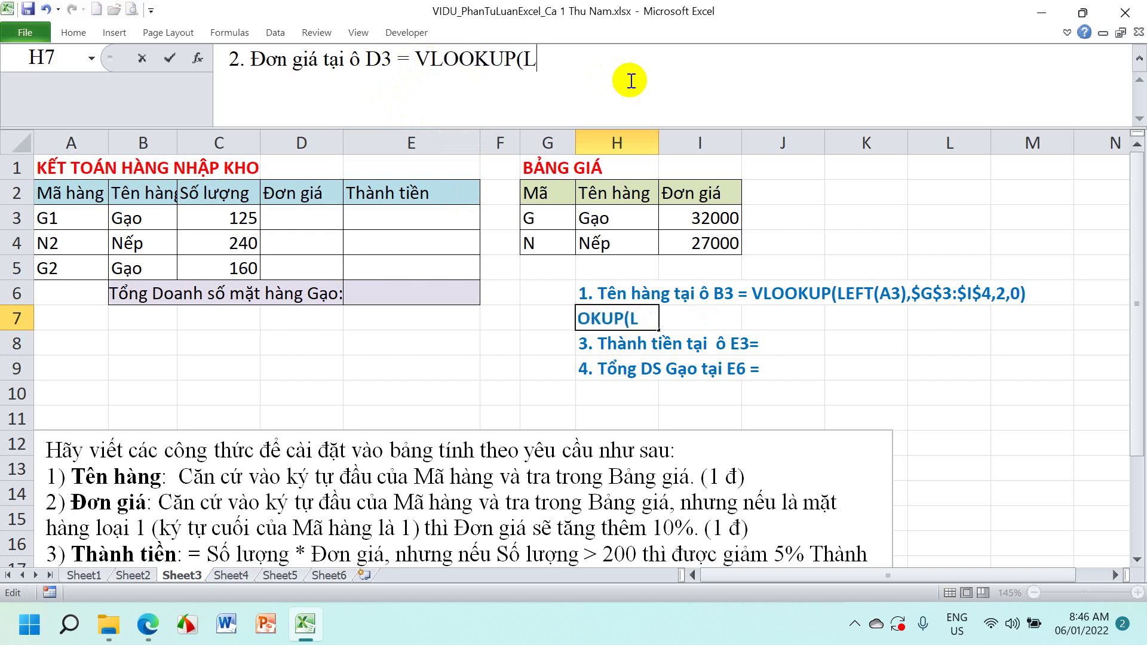
pyautogui.write('EFT(')
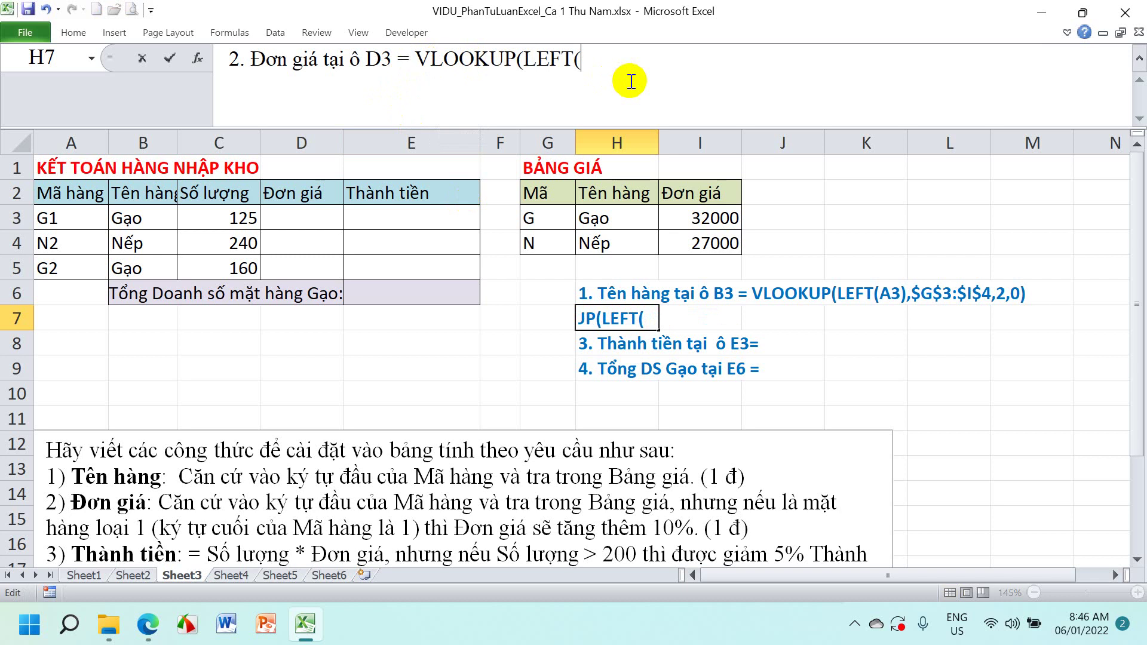
pyautogui.write('A3)')
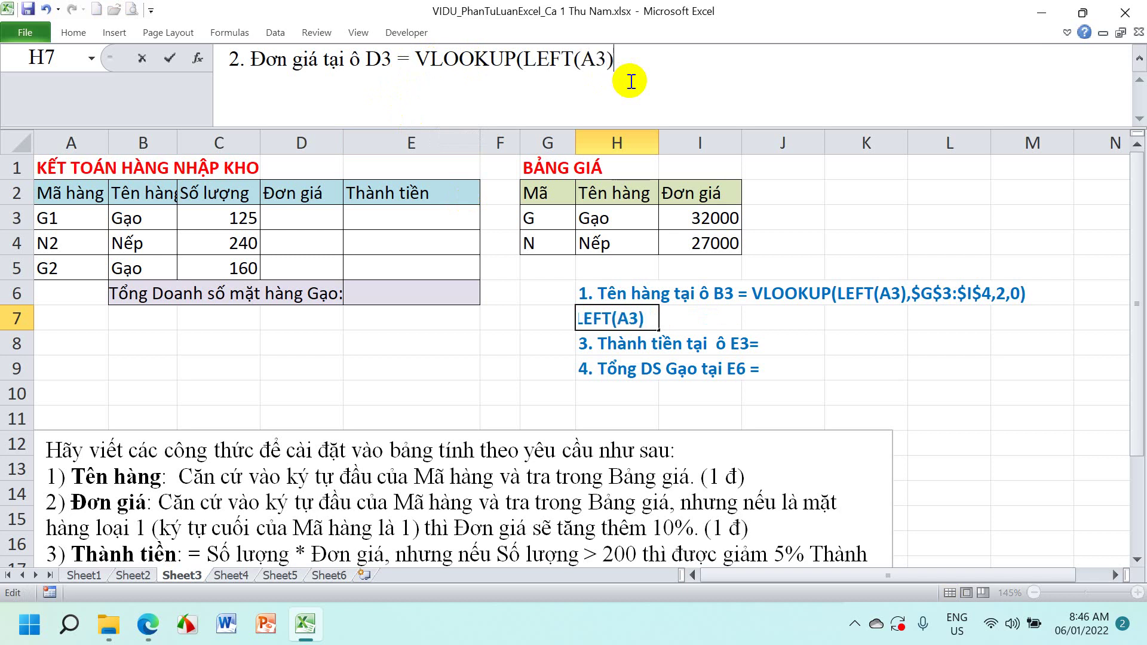
pyautogui.write(',')
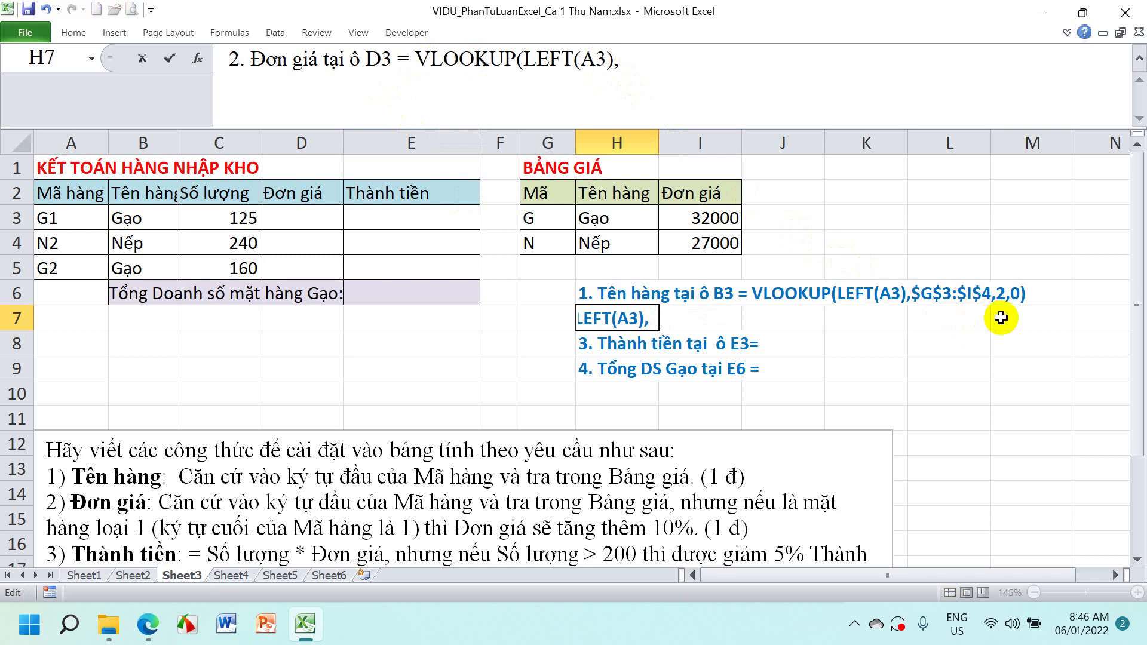
pyautogui.write('$G')
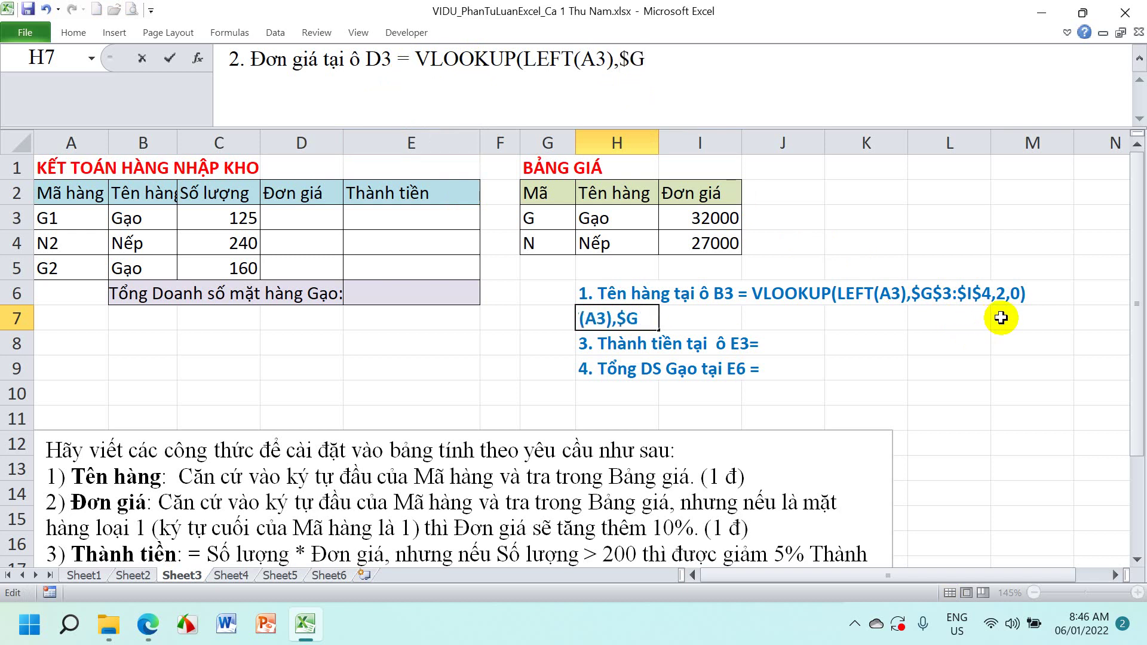
pyautogui.write('$3')
pyautogui.write(':')
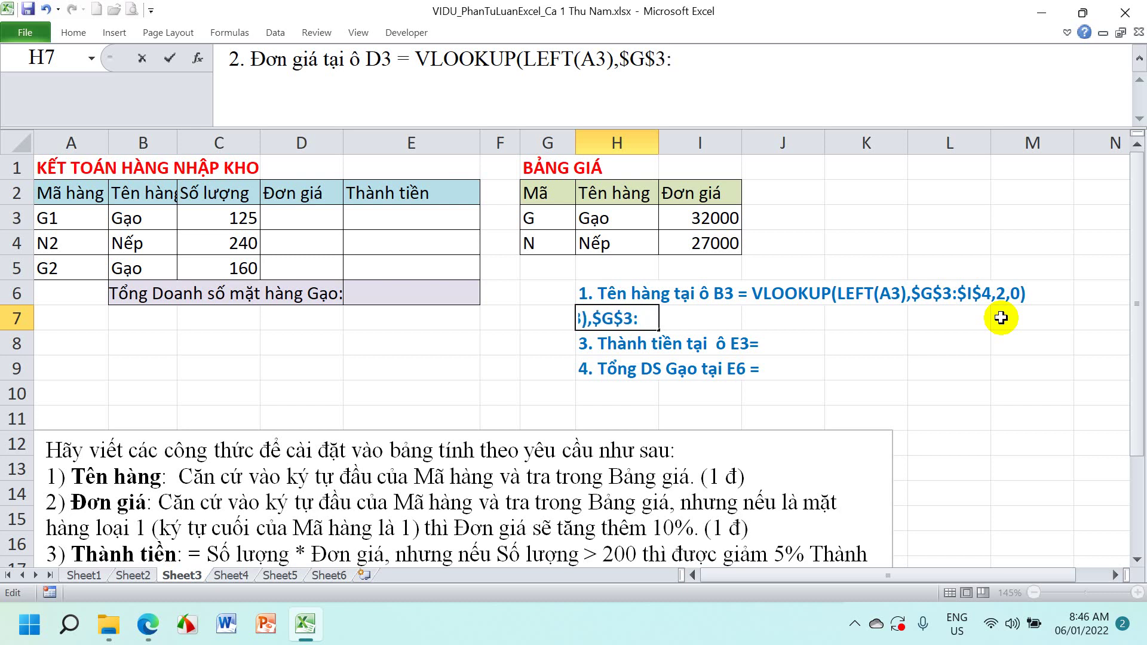
pyautogui.write('$I$')
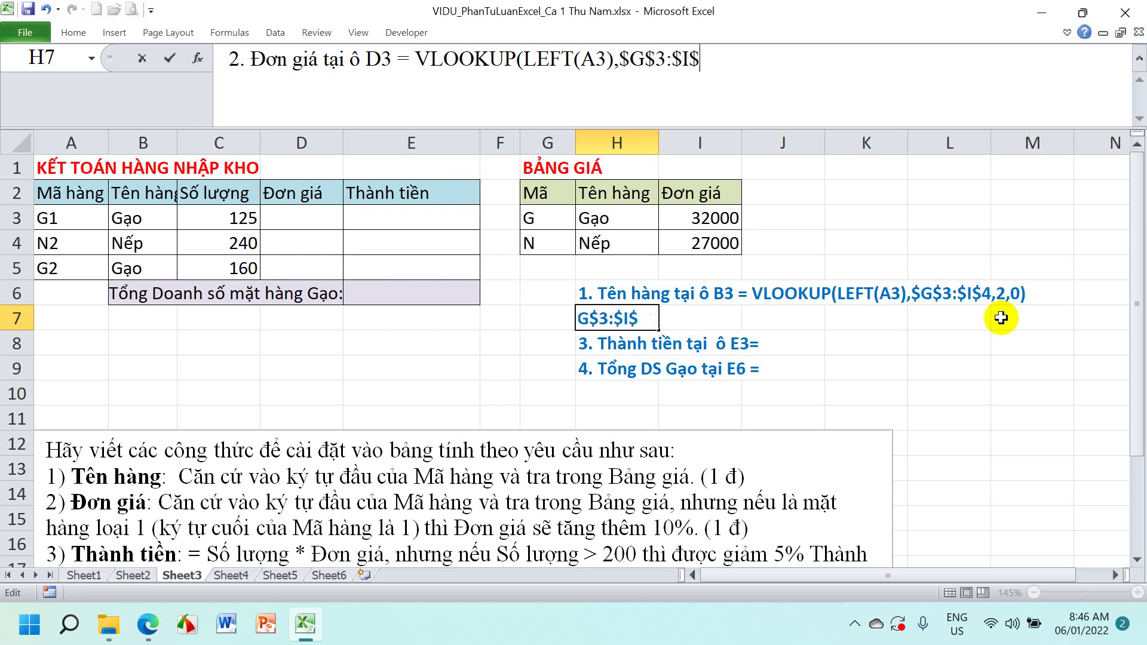
pyautogui.write('4')
pyautogui.write(',')
pyautogui.write('3')
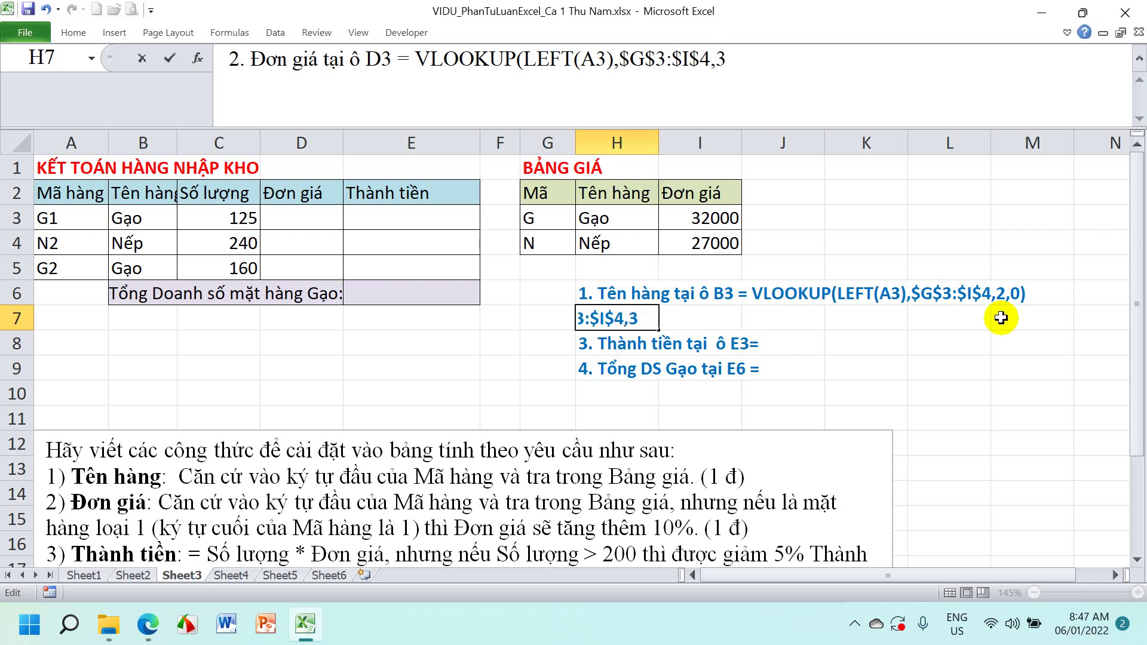
pyautogui.write(',0')
pyautogui.write(')')
pyautogui.press('Return')
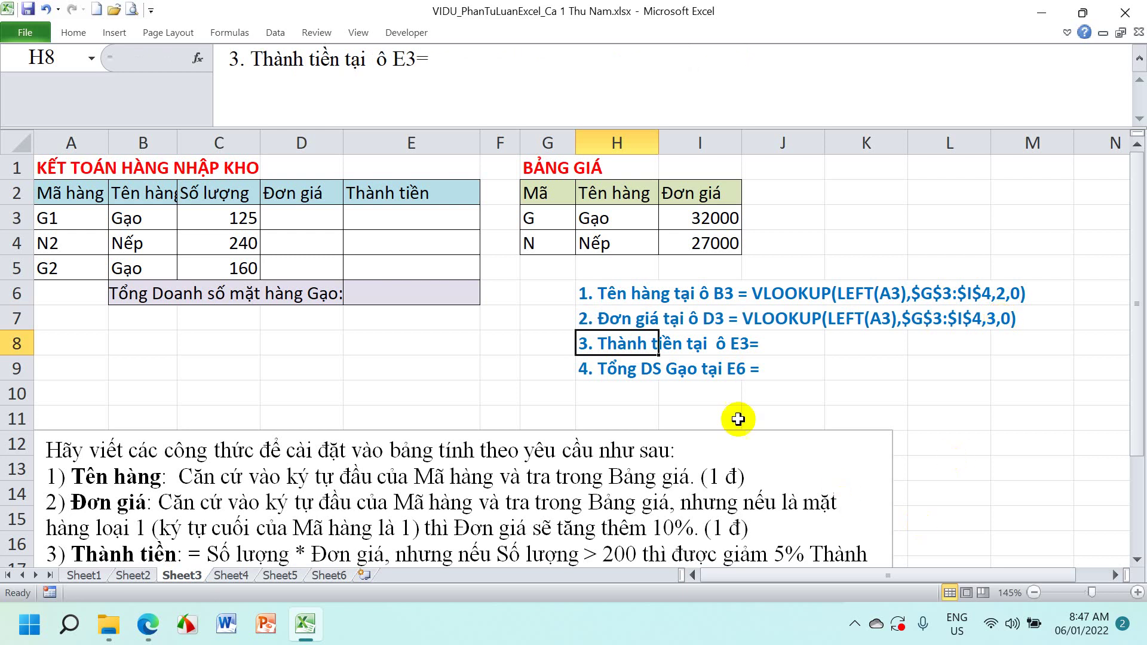
# Copy the VLOOKUP(LEFT(A3),$G$3:$I$4,3,0) text from the H7 note
pyautogui.click(593, 320)
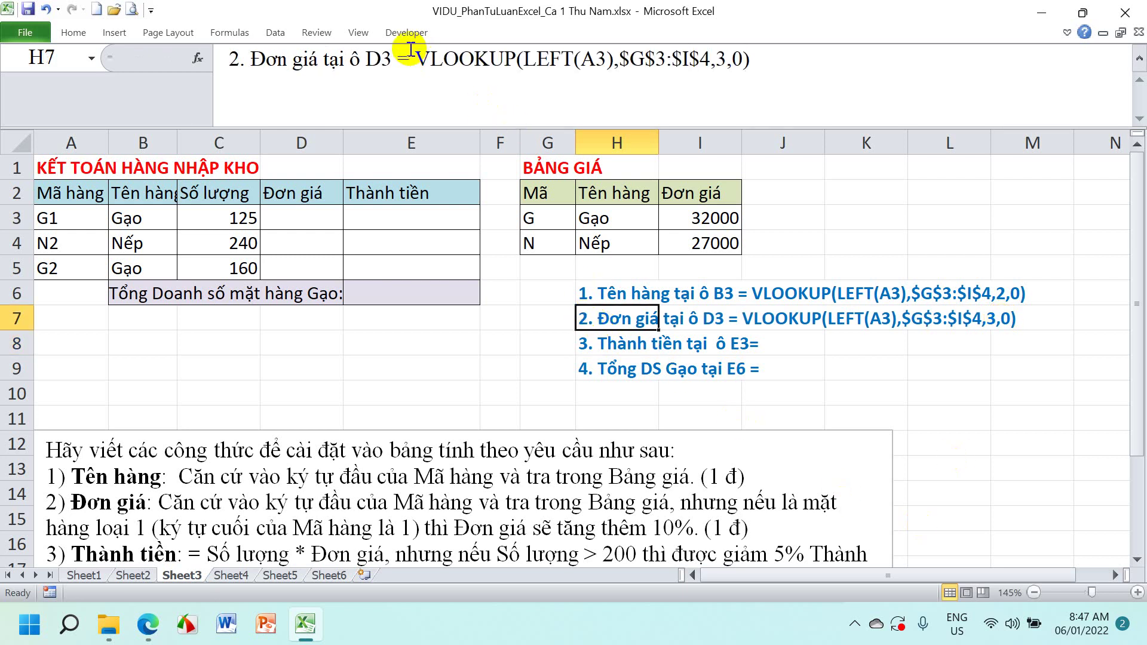
pyautogui.moveTo(397, 57); pyautogui.dragTo(909, 58)
pyautogui.hotkey('ctrl', 'c')
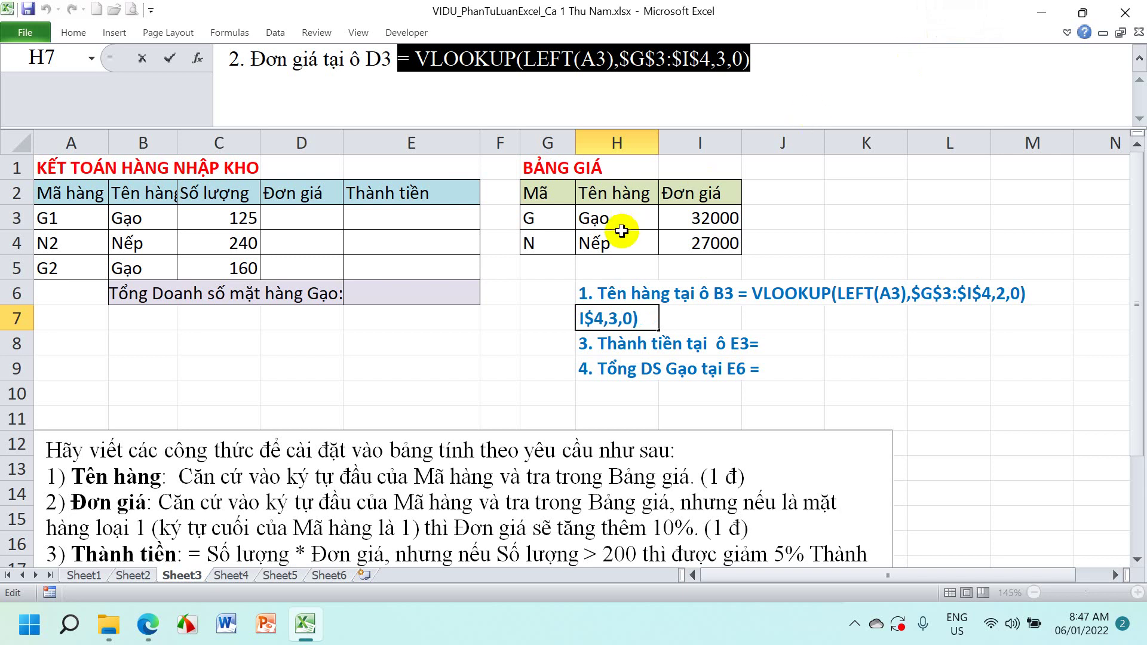
pyautogui.press('Escape')
# Paste the formula into D3, fill it down to D5 (32000, 27000, 32000), then view Sheet2
pyautogui.click(310, 214)
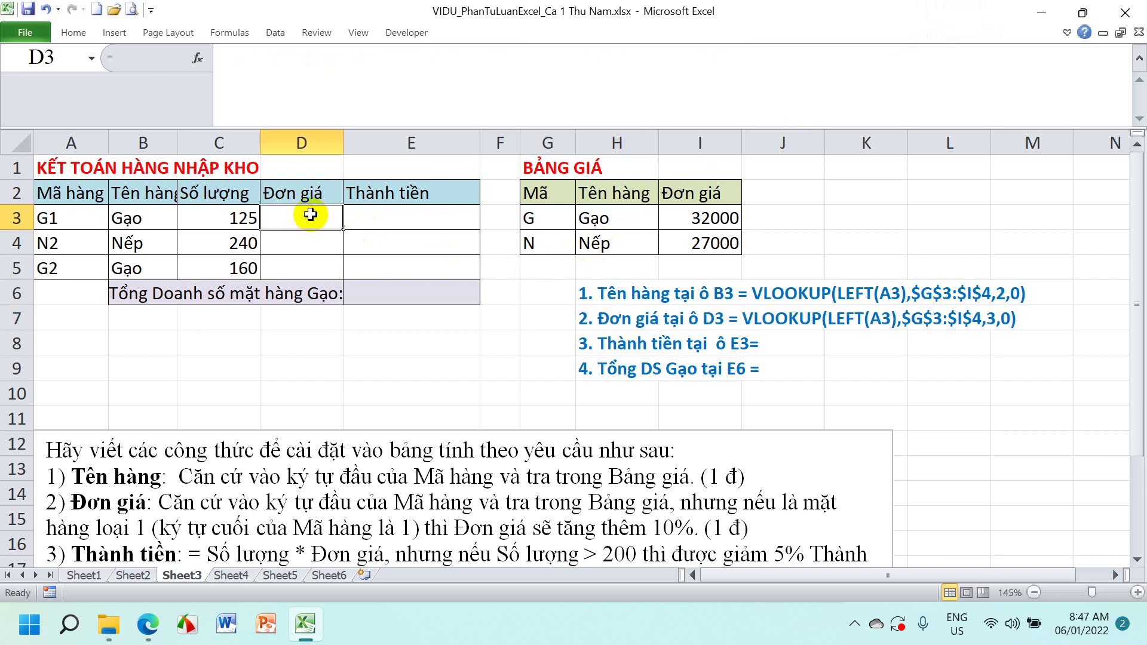
pyautogui.hotkey('ctrl', 'v')
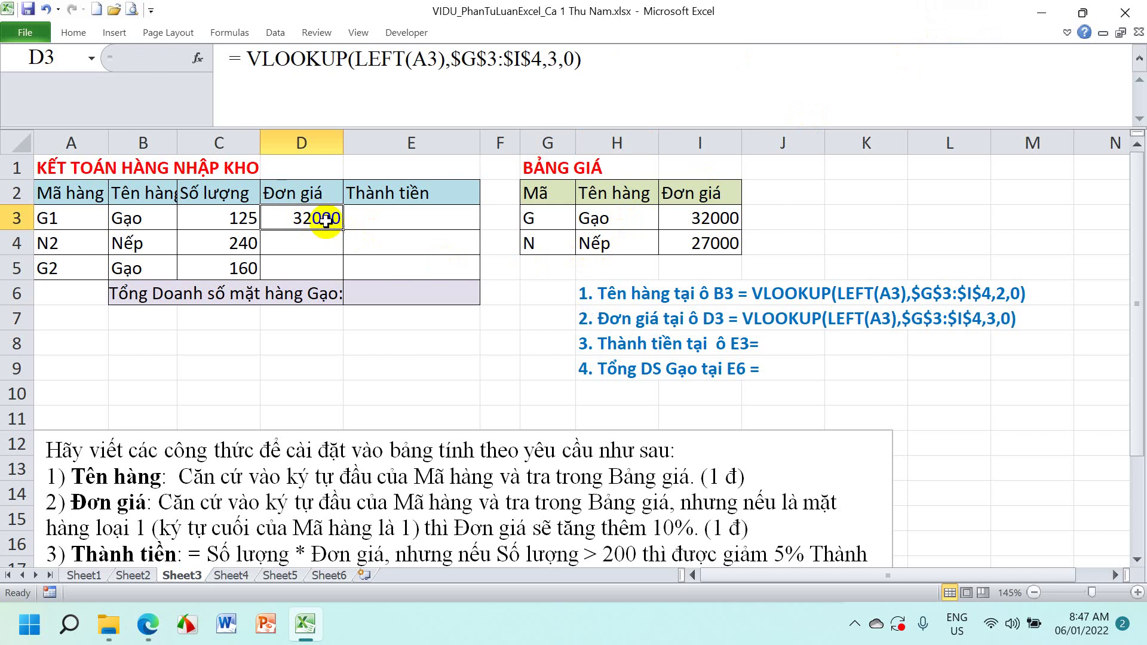
pyautogui.moveTo(342, 230); pyautogui.dragTo(341, 276)
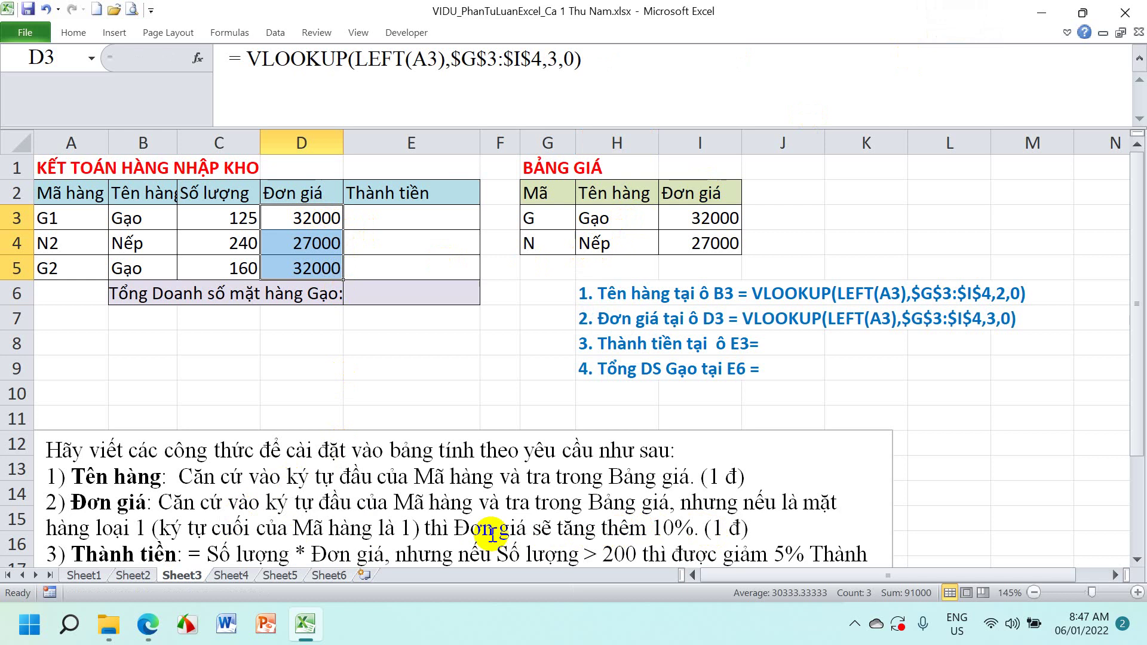
pyautogui.click(134, 575)
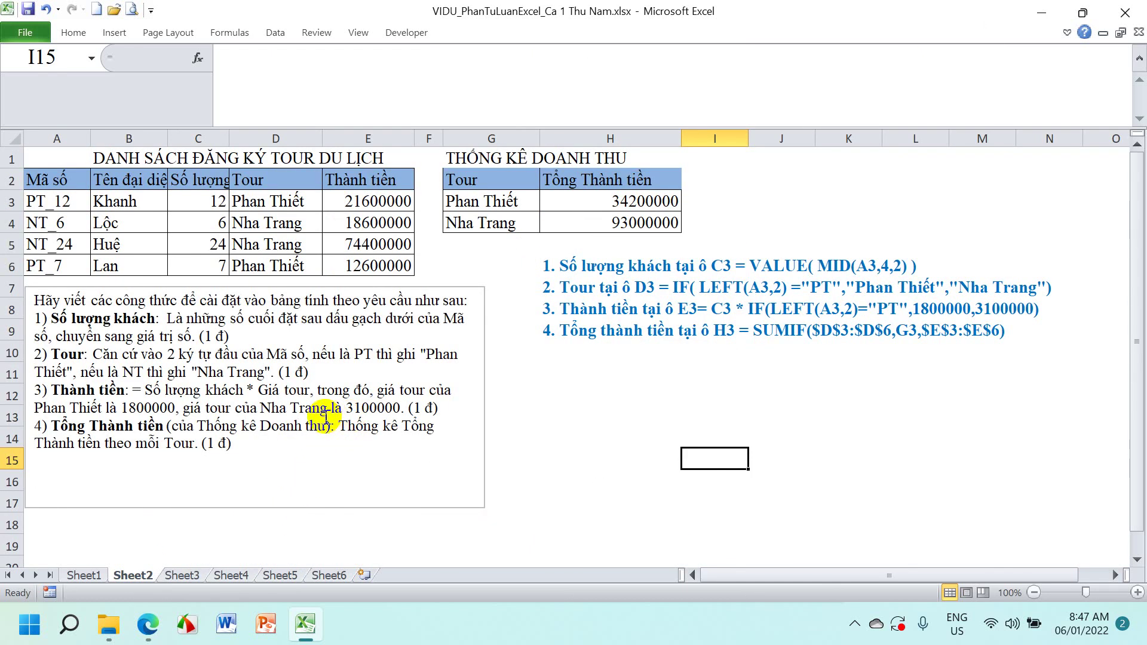
# Back on Sheet3, drag the instructions text box up to about row 10
pyautogui.click(185, 575)
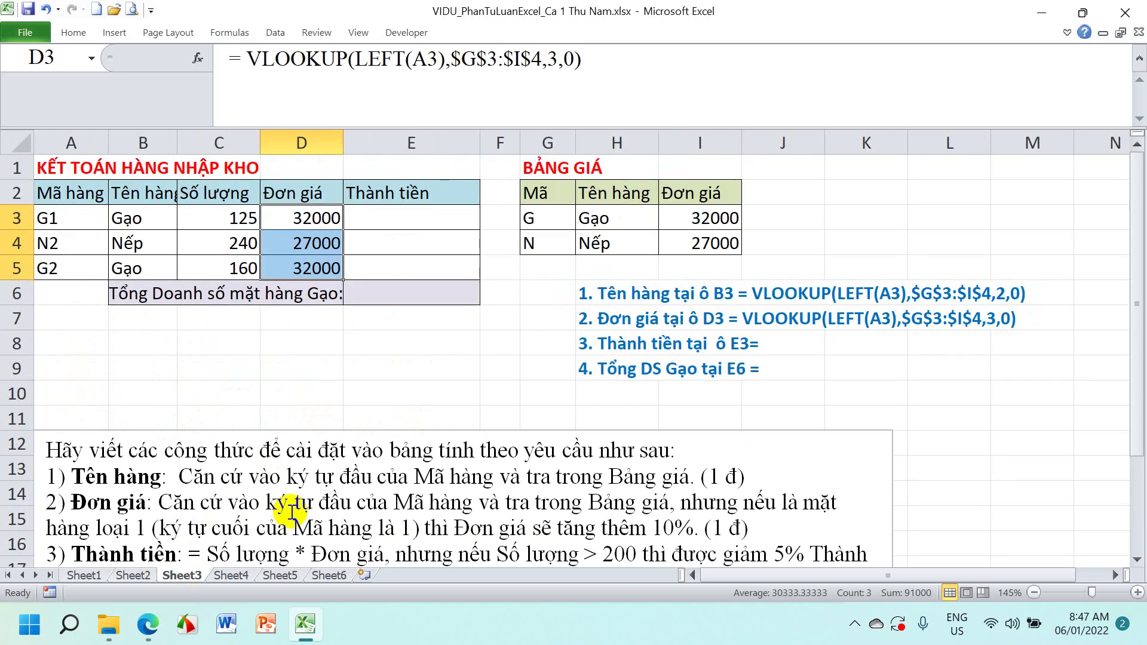
pyautogui.click(301, 428)
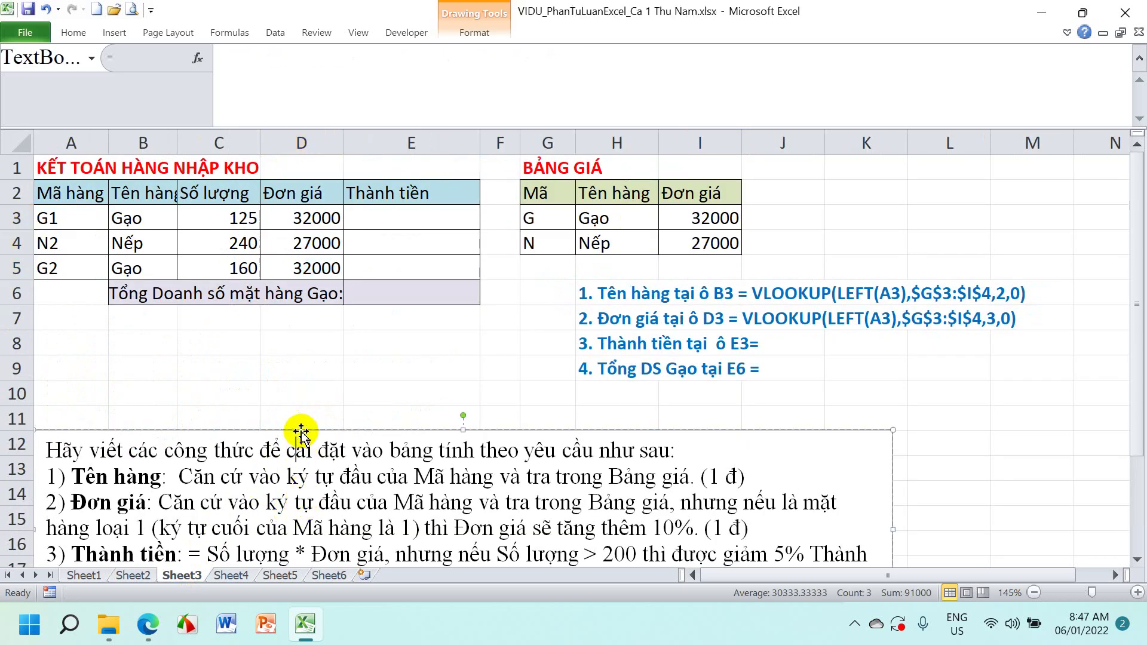
pyautogui.moveTo(301, 428); pyautogui.dragTo(297, 377)
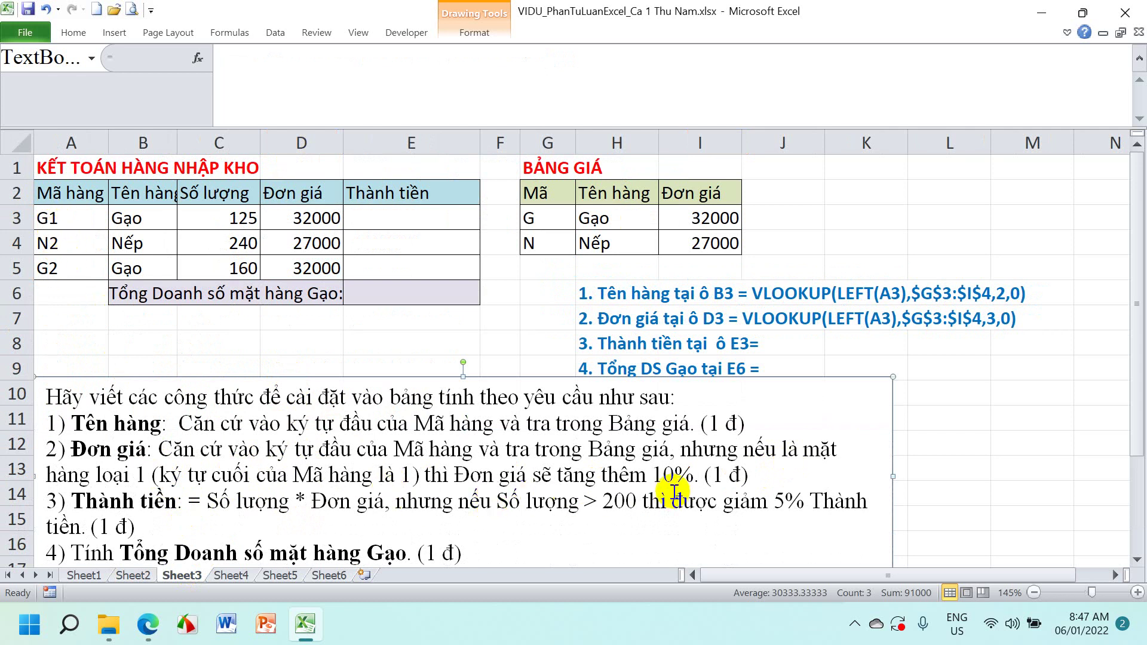
# Add * IF(RIGHT(A3)="1",110%,1) to the end of the H7 price formula note
pyautogui.click(588, 319)
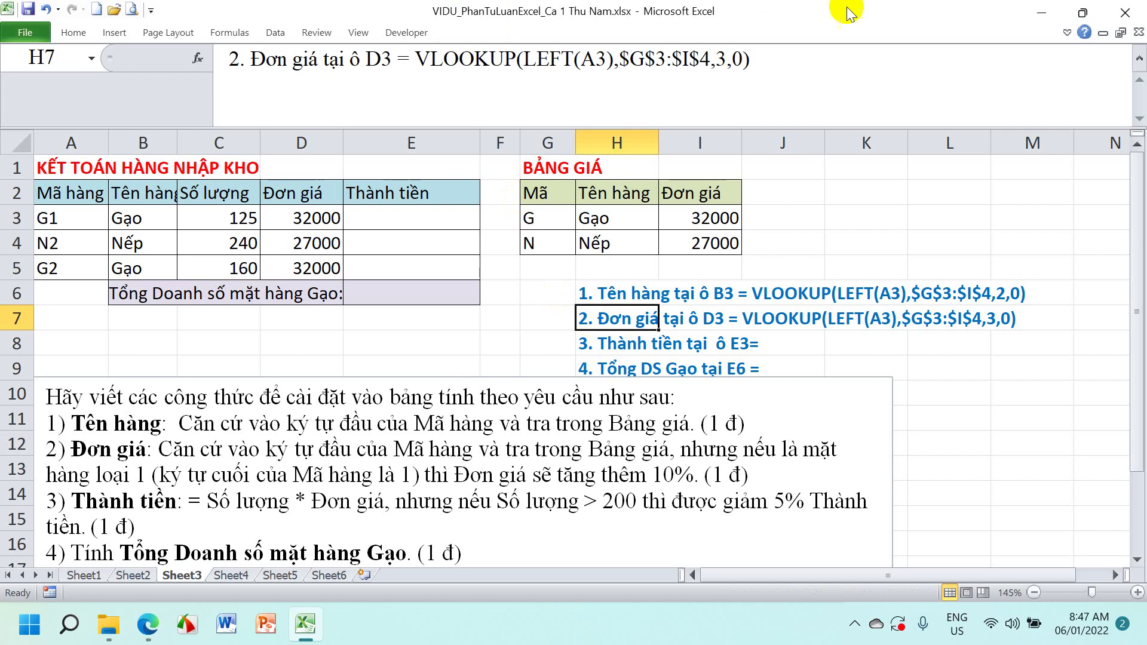
pyautogui.click(794, 58)
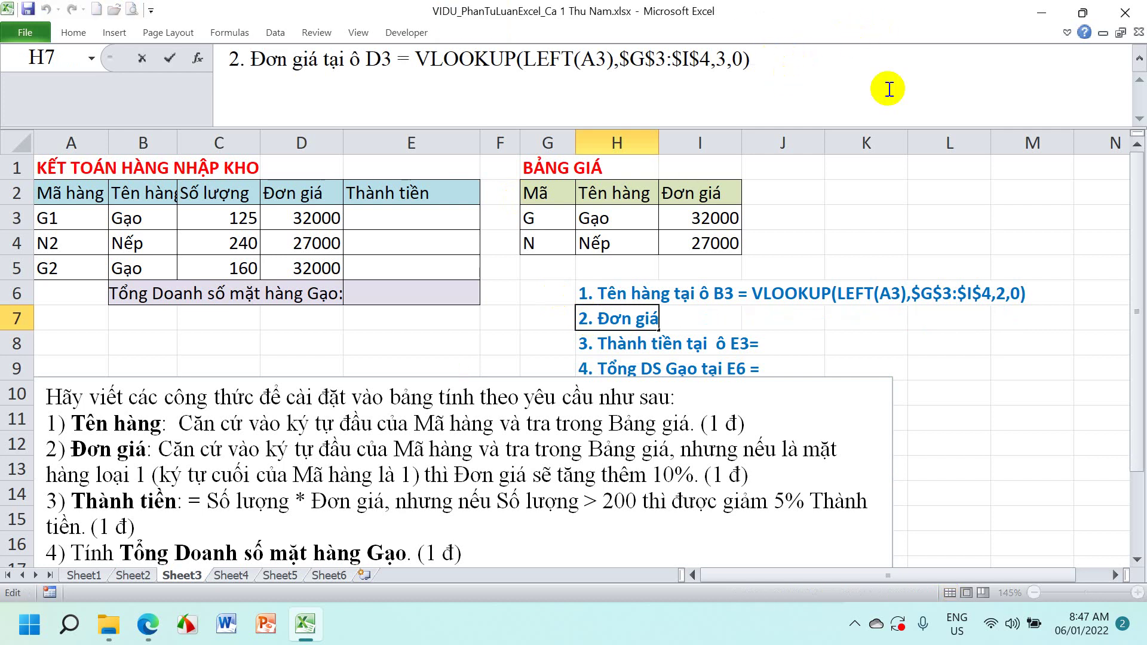
pyautogui.write('* ')
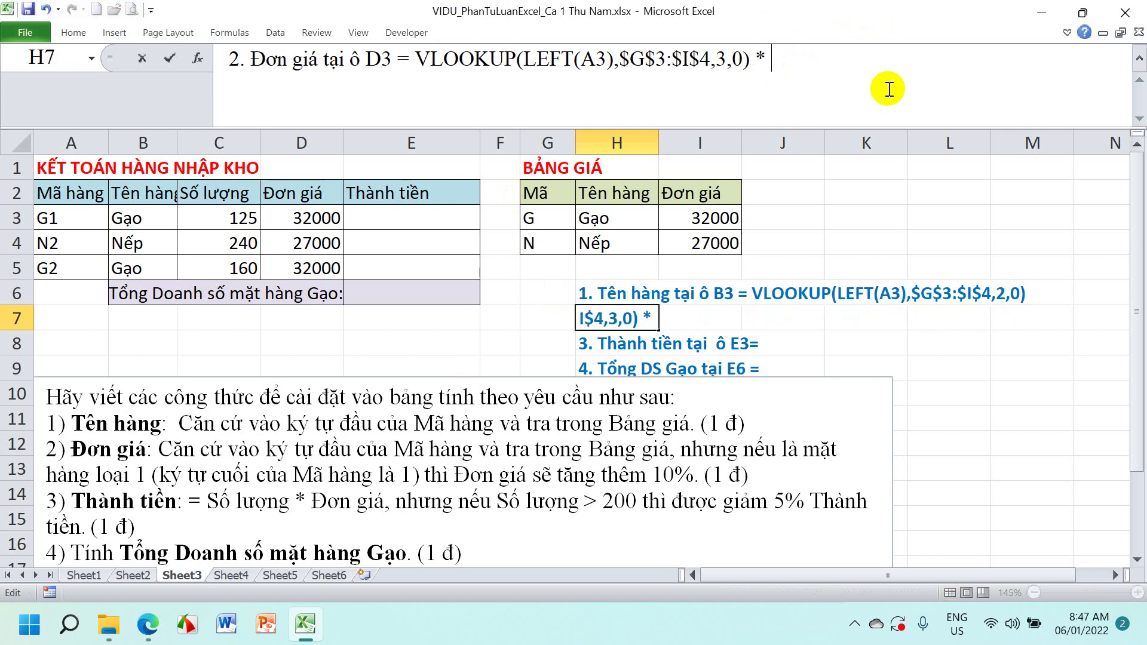
pyautogui.write('IF')
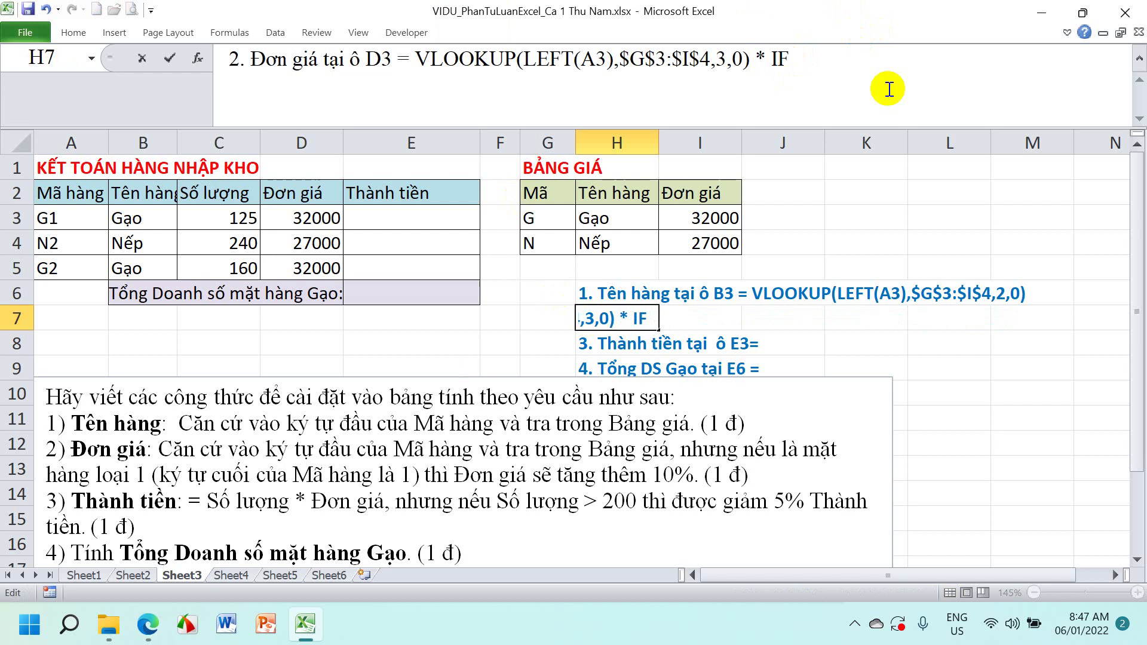
pyautogui.write('(')
pyautogui.write('R')
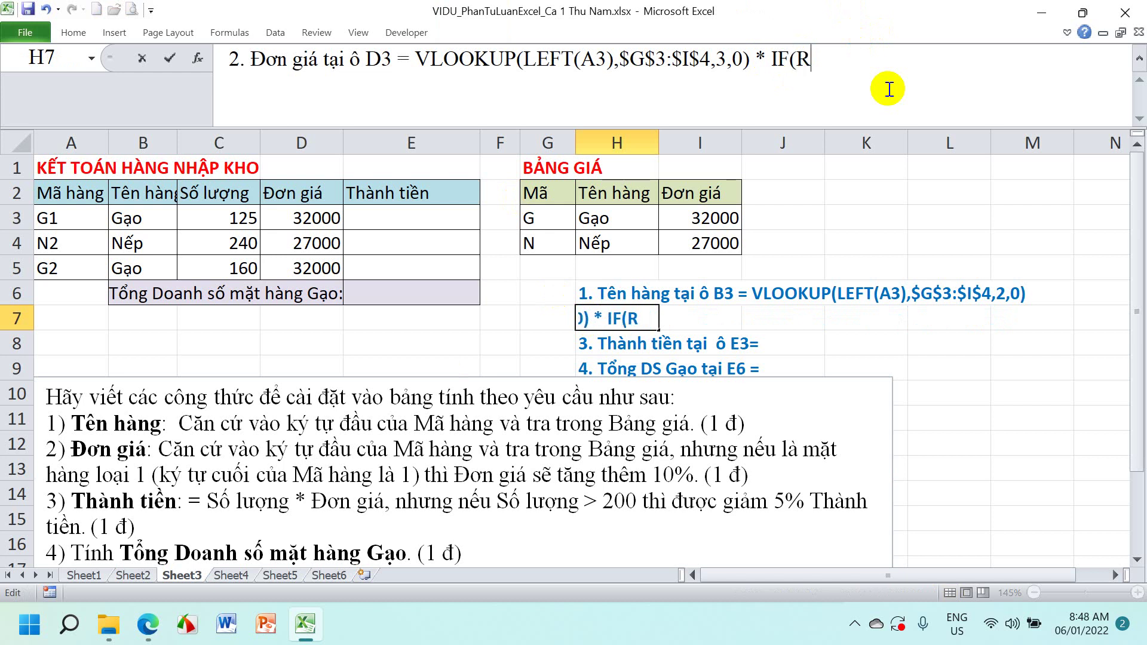
pyautogui.write('IGHT')
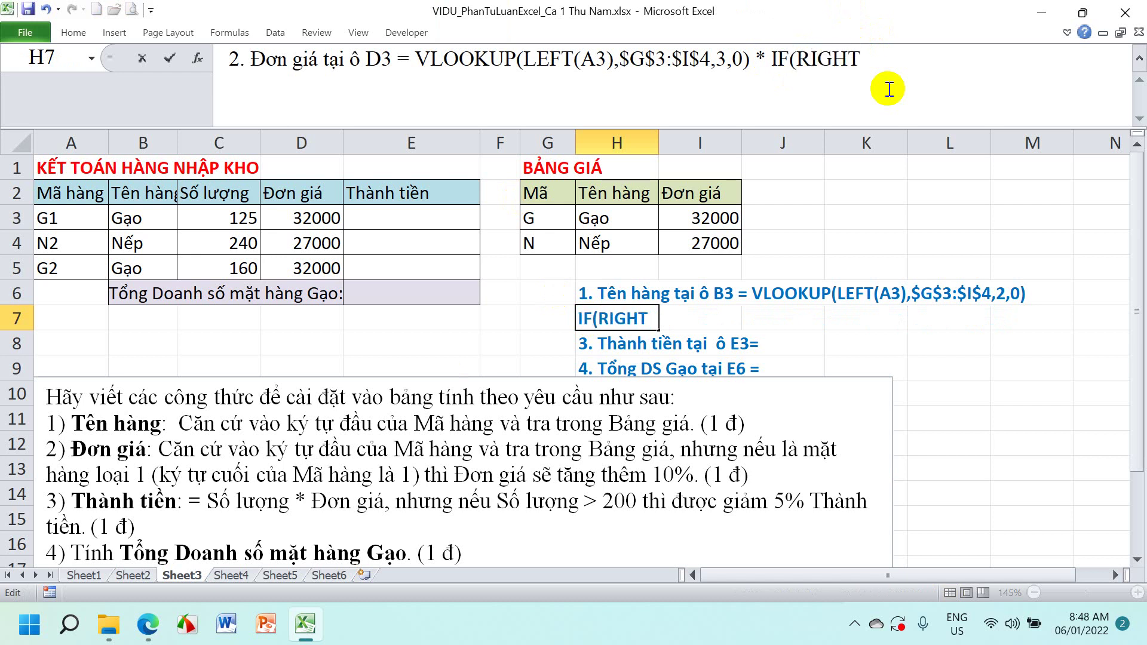
pyautogui.write('(')
pyautogui.write('A3')
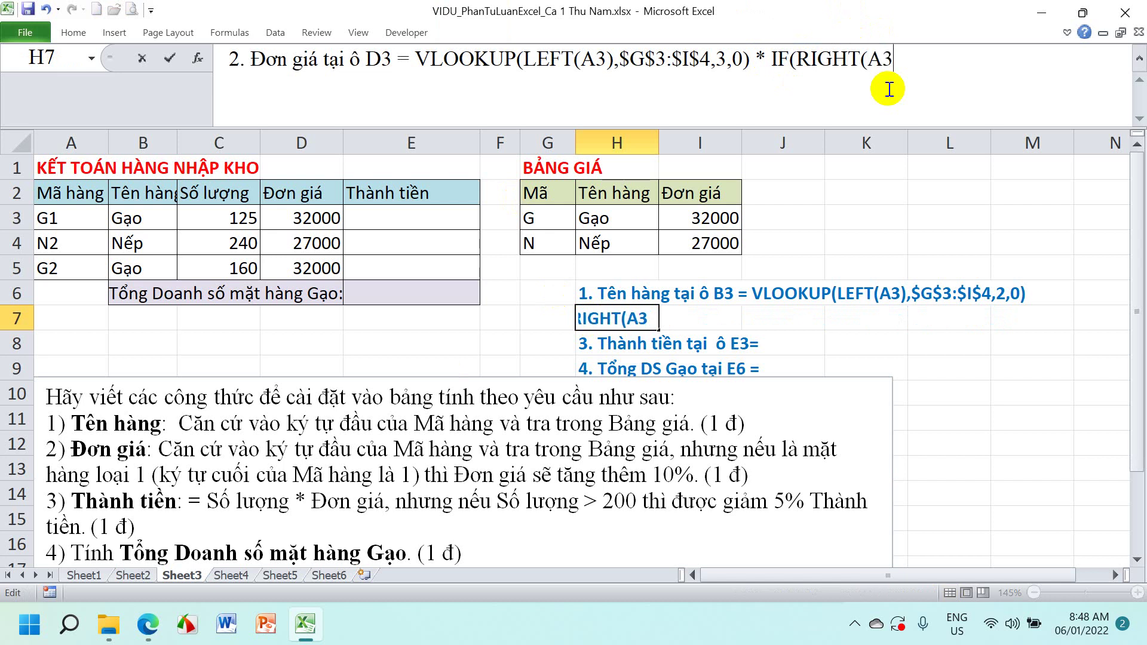
pyautogui.write(')')
pyautogui.write('=')
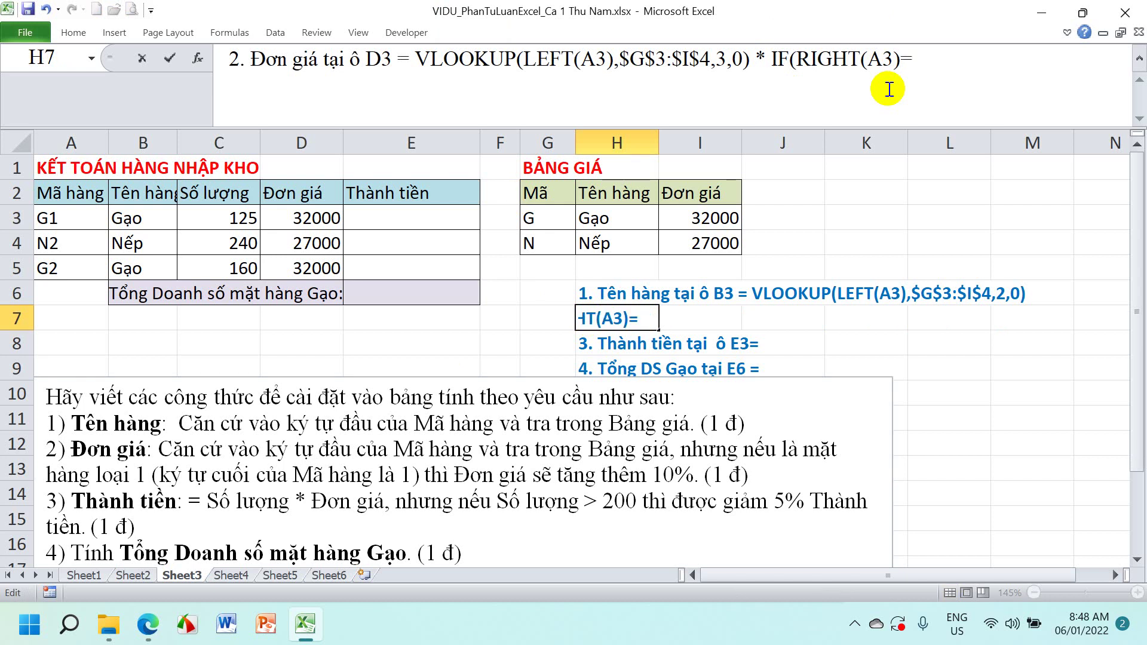
pyautogui.write('"')
pyautogui.write('1"')
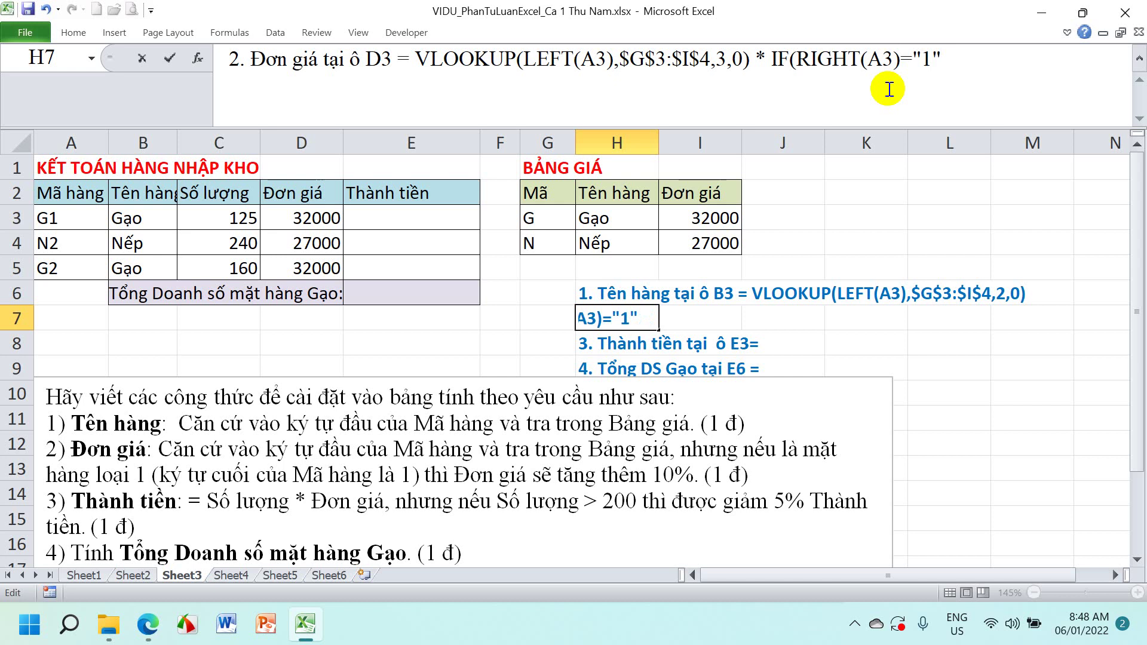
pyautogui.write(',')
pyautogui.write('110')
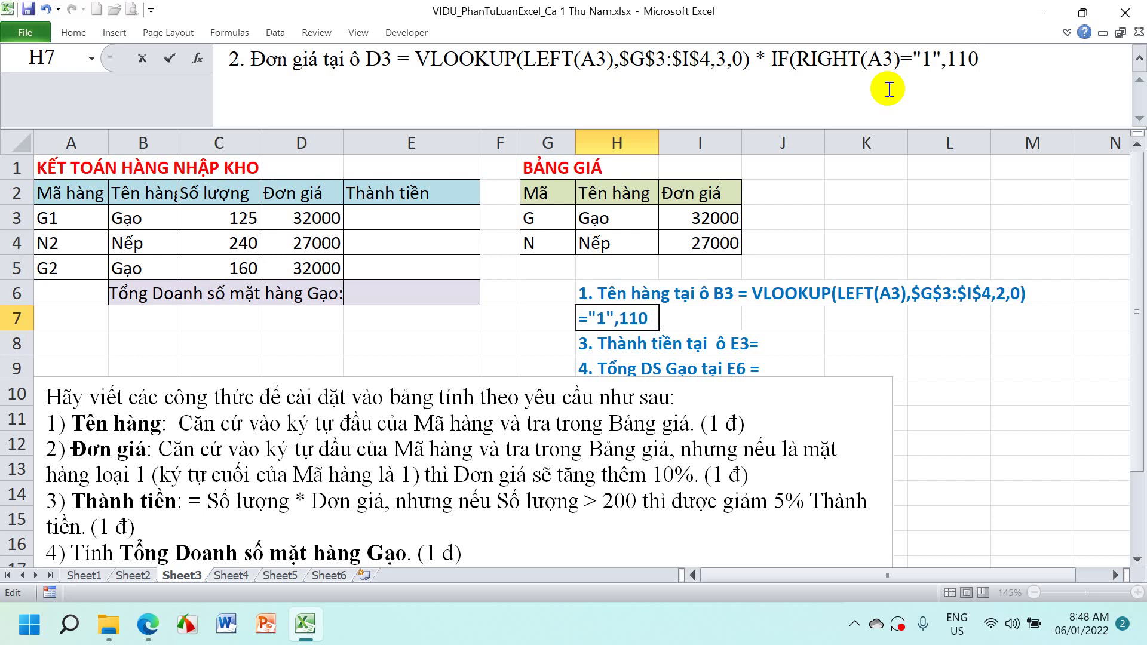
pyautogui.write('%')
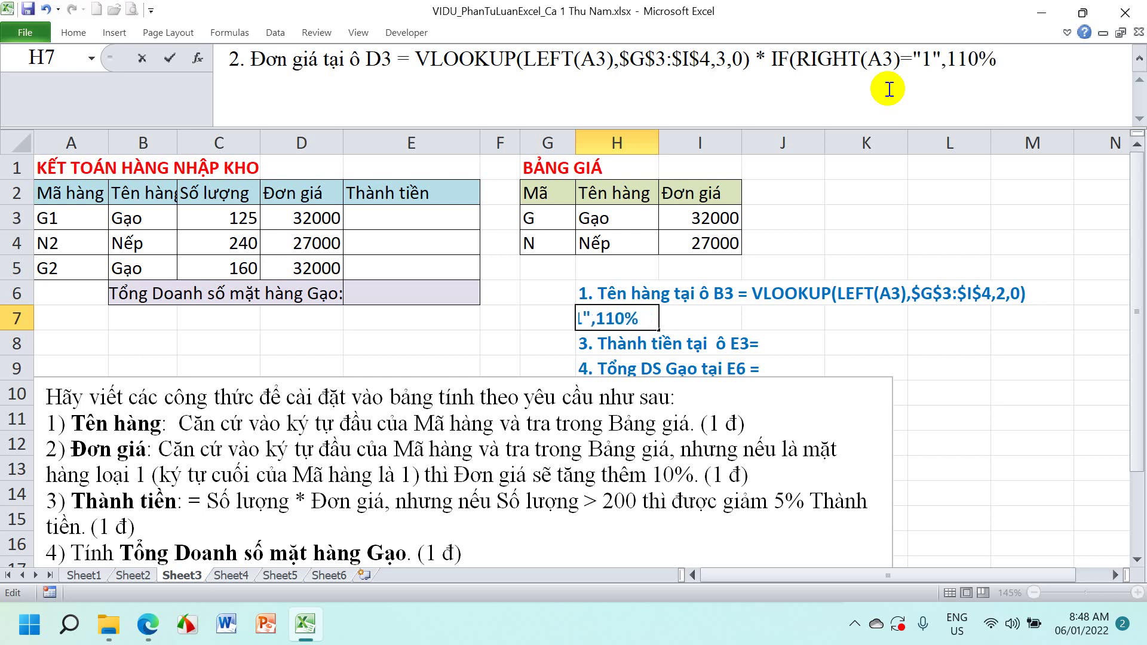
pyautogui.write(',1')
pyautogui.press('Return')
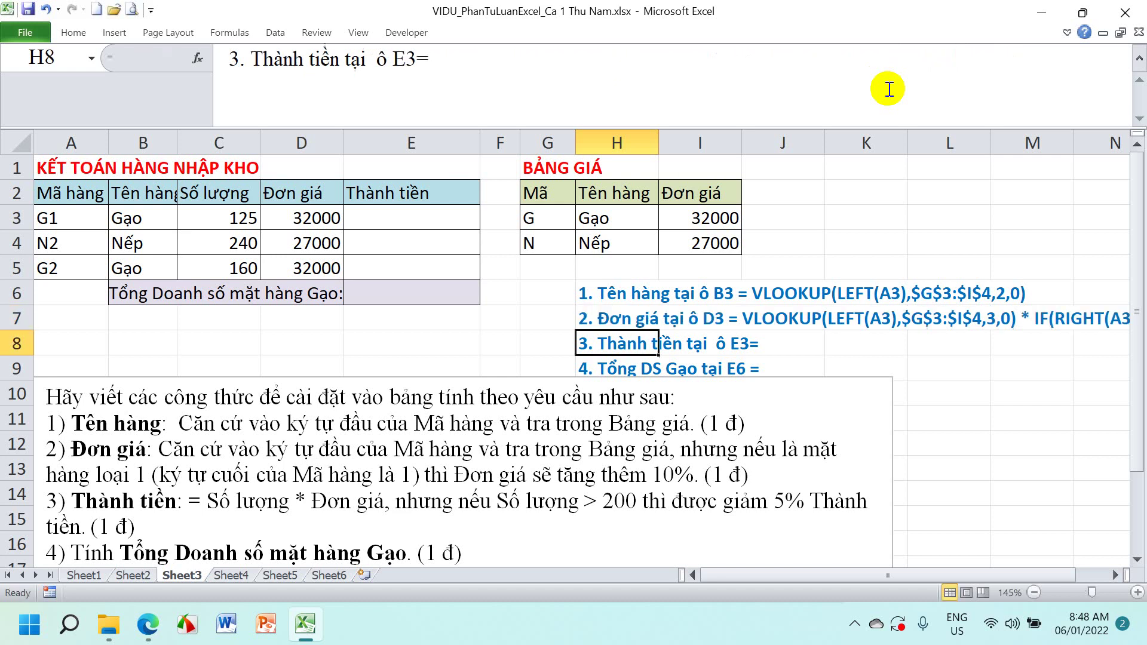
# Copy the IF(RIGHT(A3)="1",110%,1) multiplier from H7 and append it to D3's formula
pyautogui.click(615, 317)
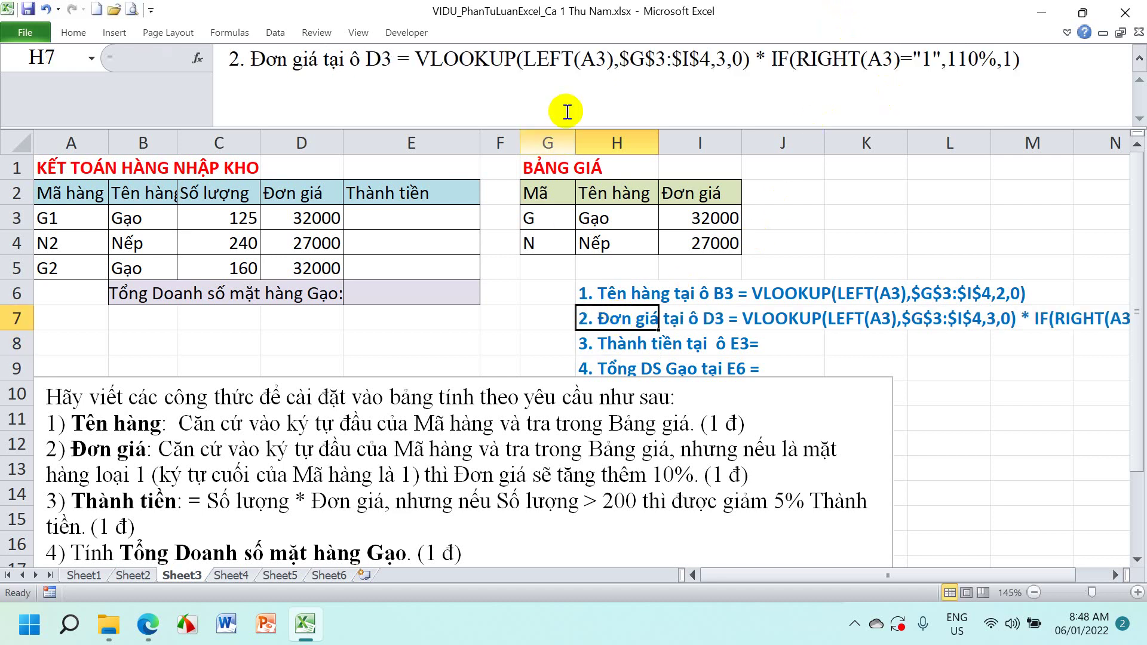
pyautogui.moveTo(756, 58); pyautogui.dragTo(1063, 57)
pyautogui.hotkey('ctrl', 'c')
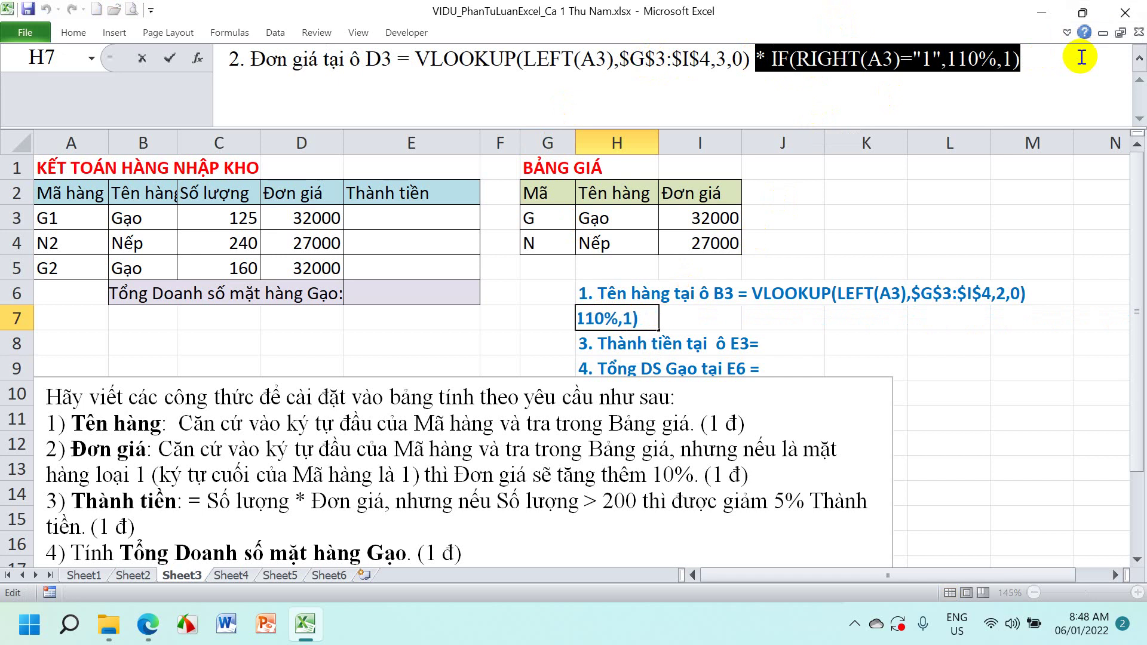
pyautogui.press('Escape')
pyautogui.click(316, 217)
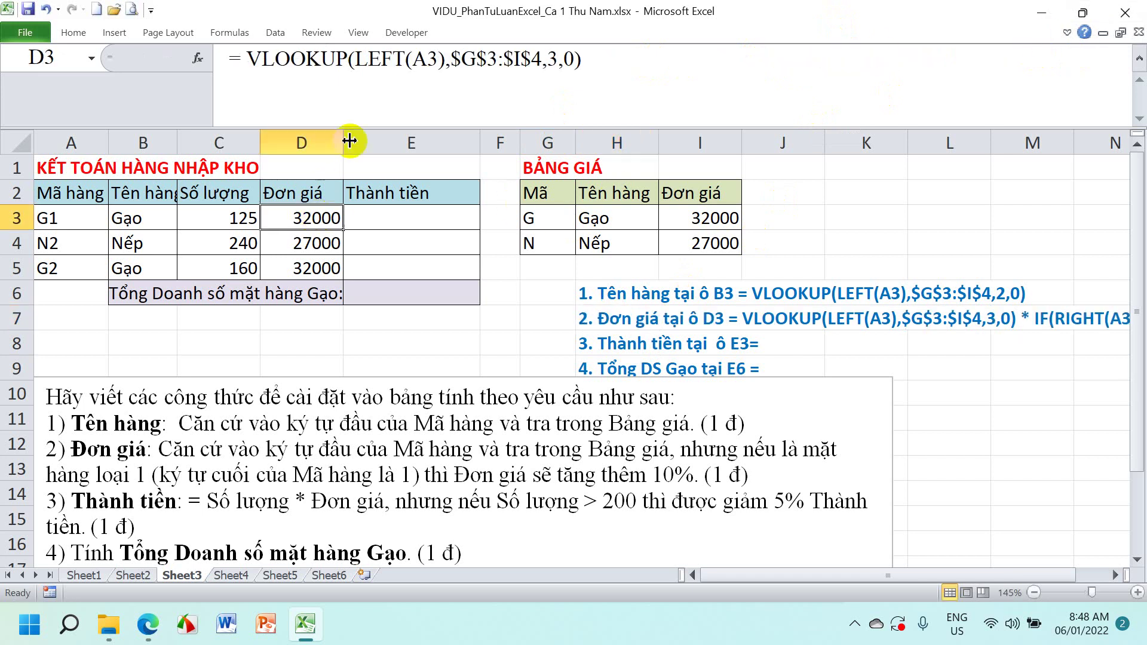
pyautogui.click(651, 61)
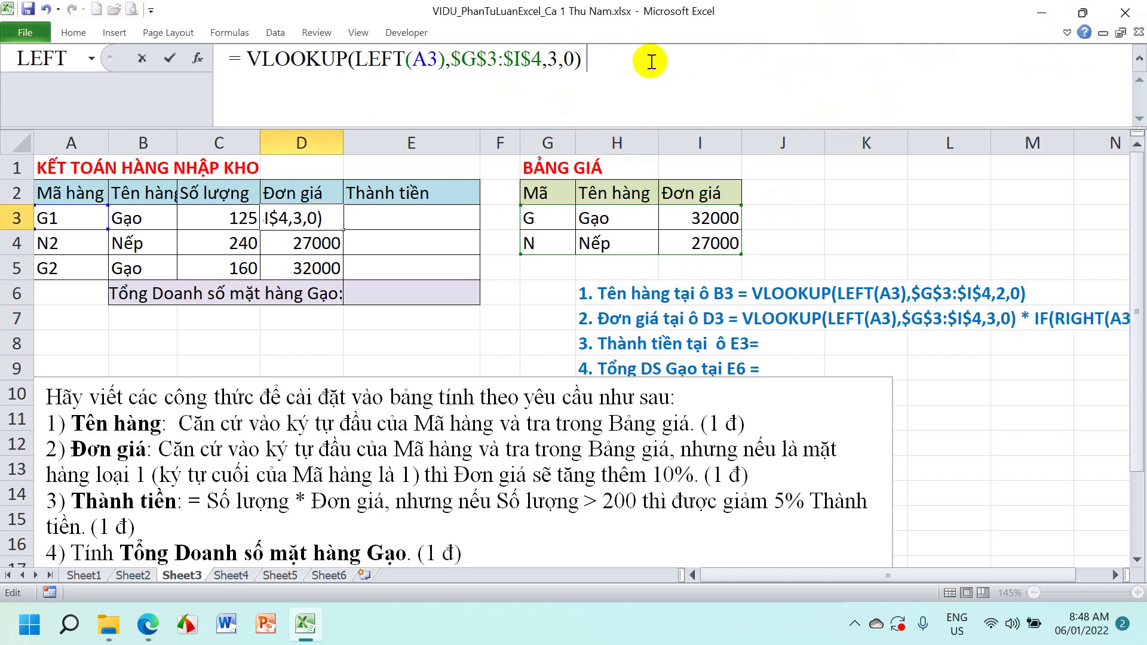
pyautogui.hotkey('ctrl', 'v')
pyautogui.press('Return')
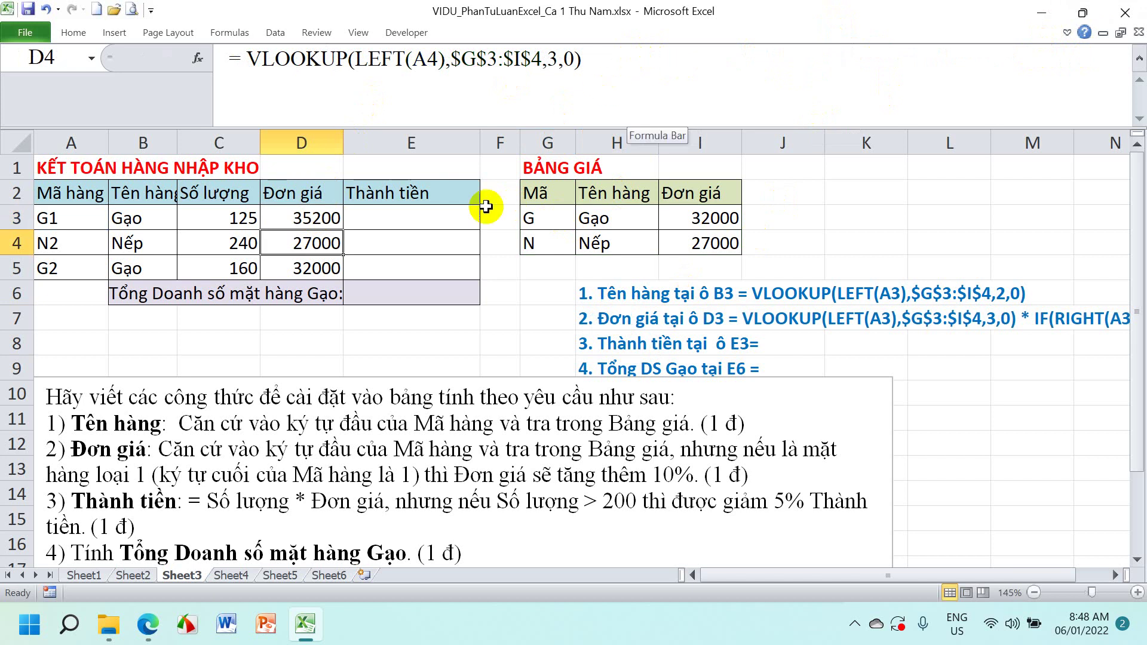
# Fill the updated D3 formula down to D5, giving 35200, 27000 and 32000
pyautogui.click(322, 219)
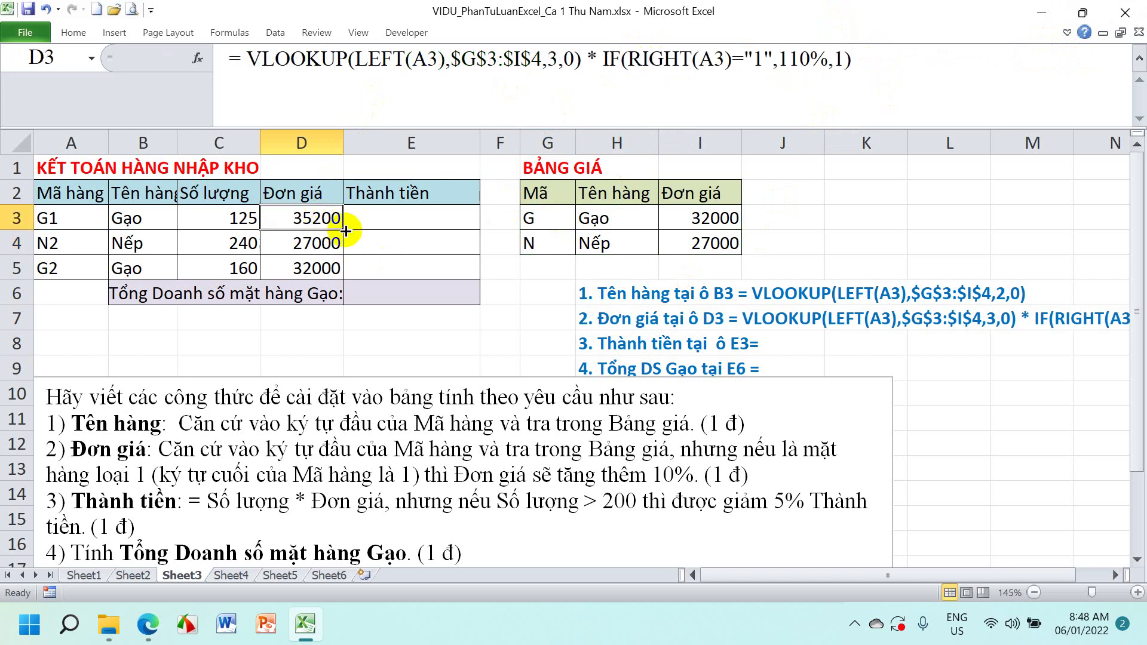
pyautogui.moveTo(344, 227); pyautogui.dragTo(335, 269)
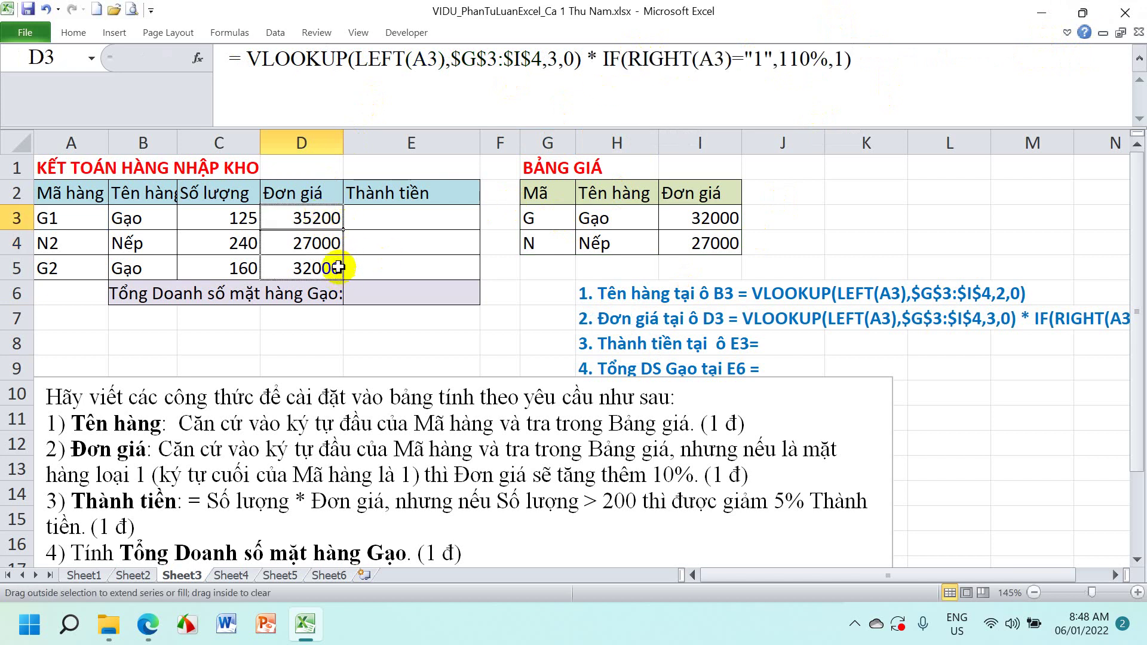
pyautogui.click(323, 244)
pyautogui.click(314, 270)
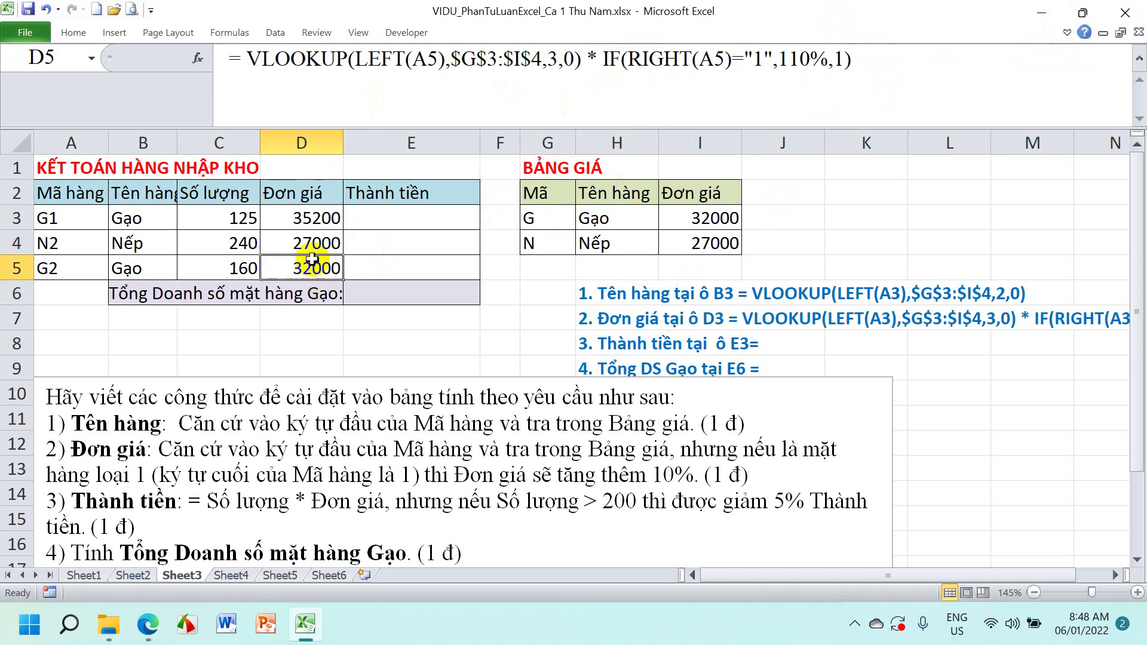
pyautogui.click(310, 244)
pyautogui.click(316, 218)
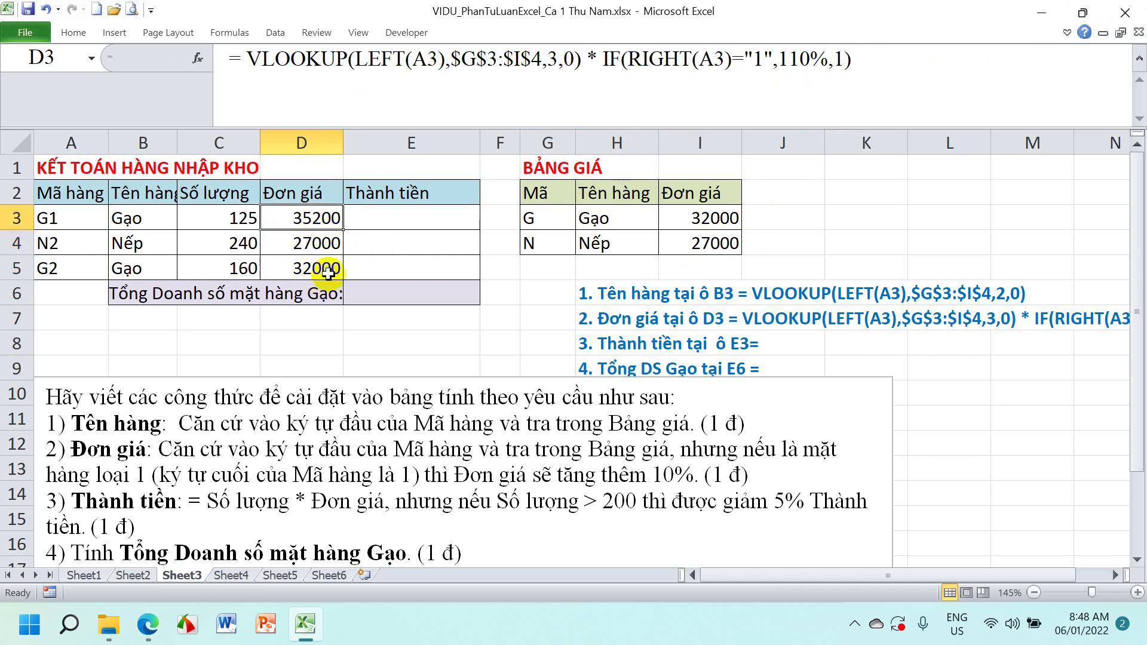
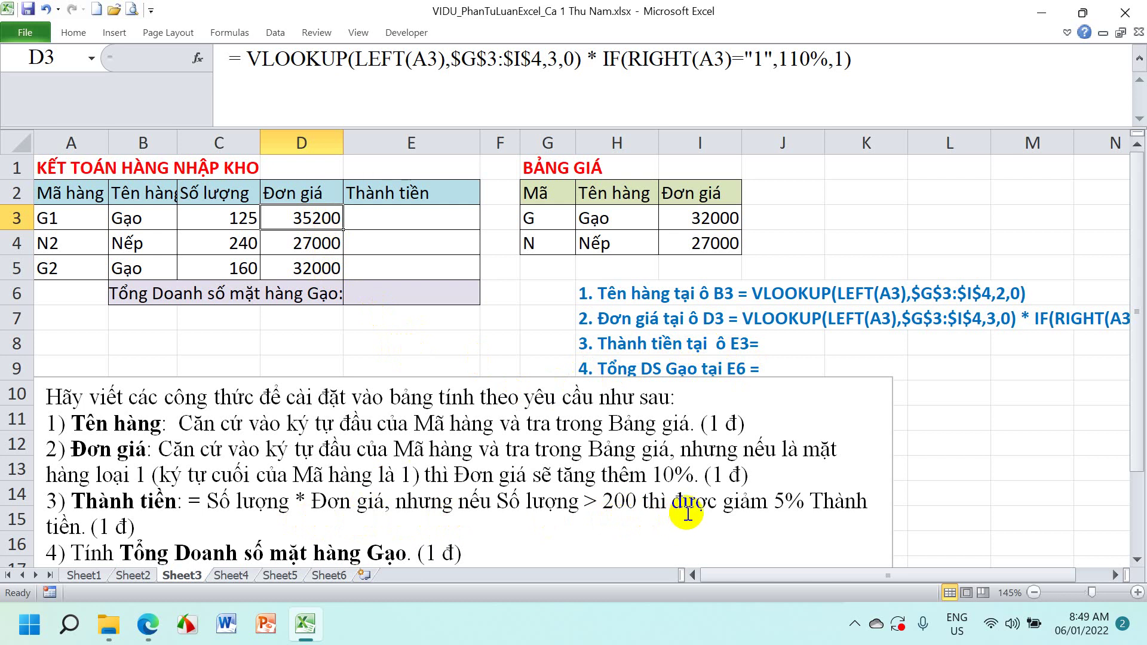
# Complete the H8 note to read E3= C3 * D3 * IF(C3>200,95%,1)
pyautogui.click(590, 346)
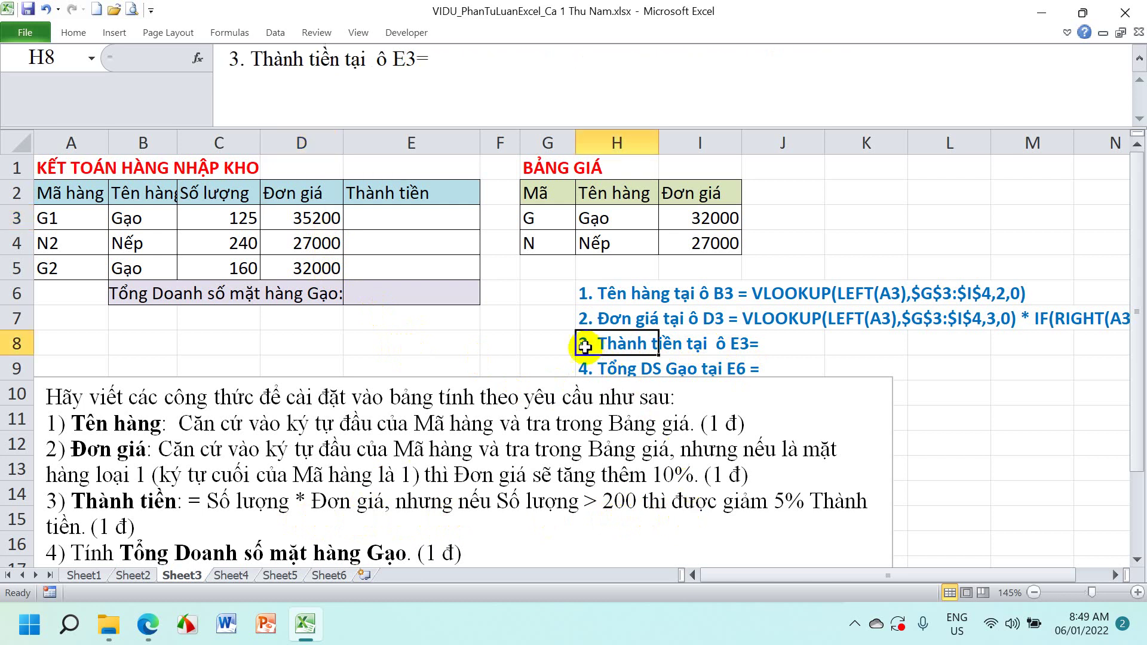
pyautogui.click(534, 73)
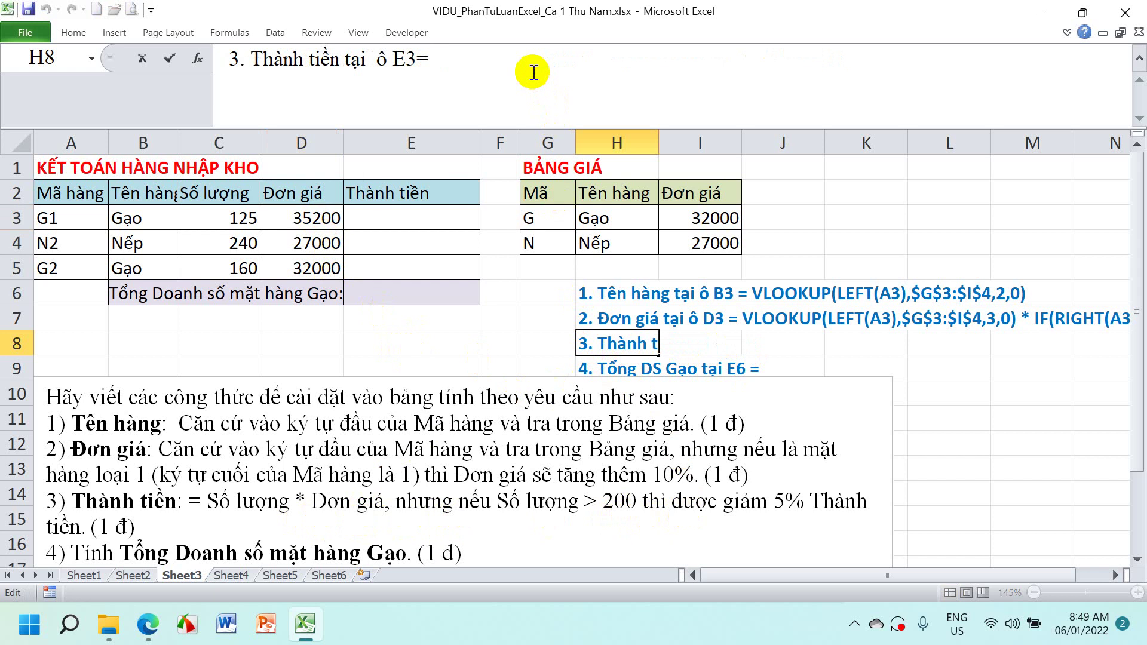
pyautogui.write(' C3')
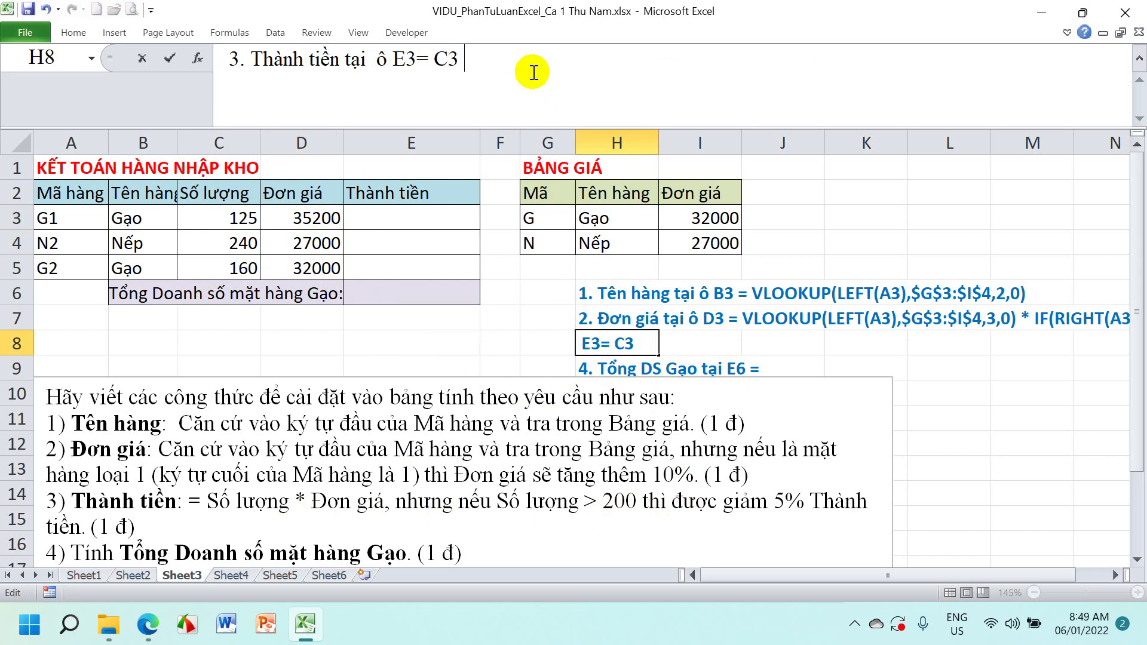
pyautogui.write(' * ')
pyautogui.write('D3')
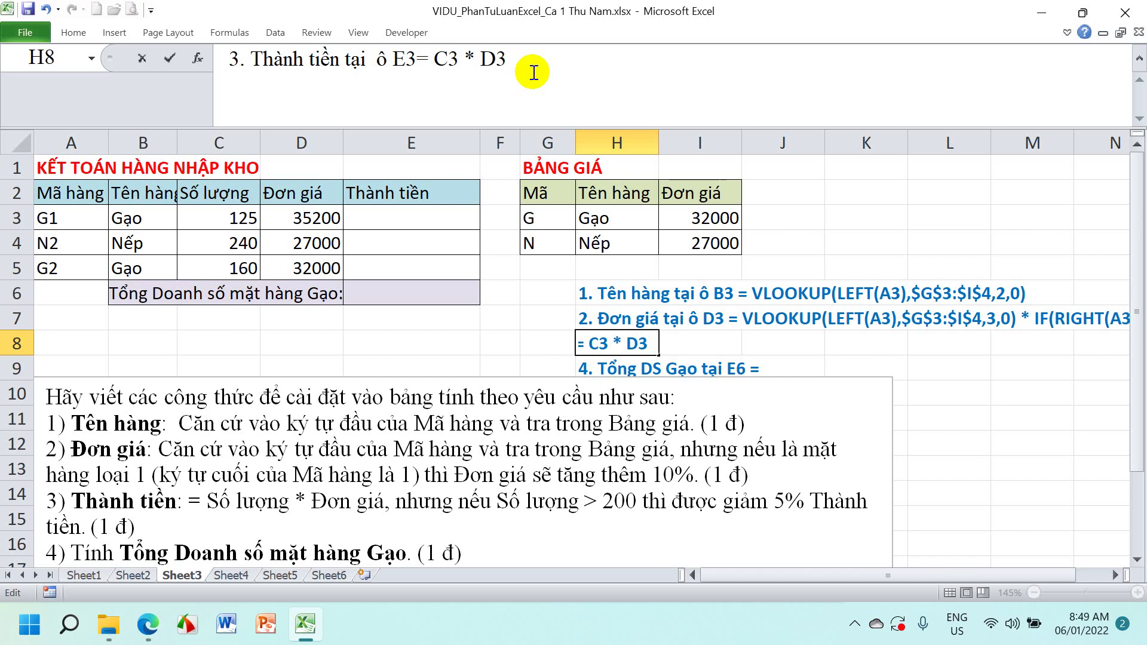
pyautogui.write('* ')
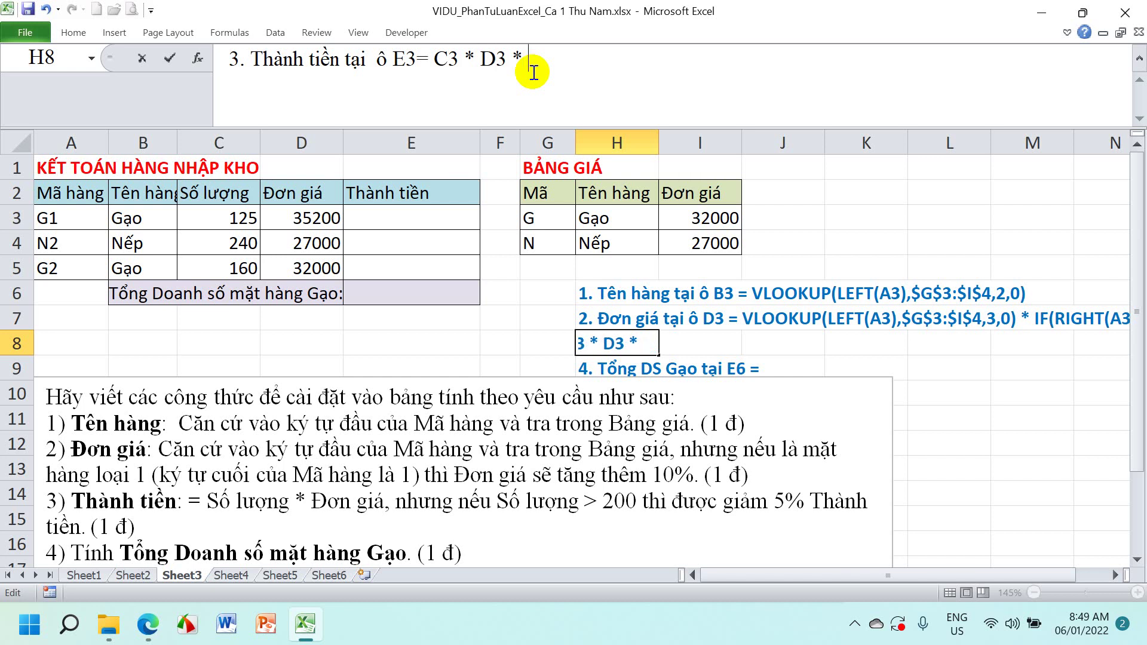
pyautogui.write('IF(')
pyautogui.write('C')
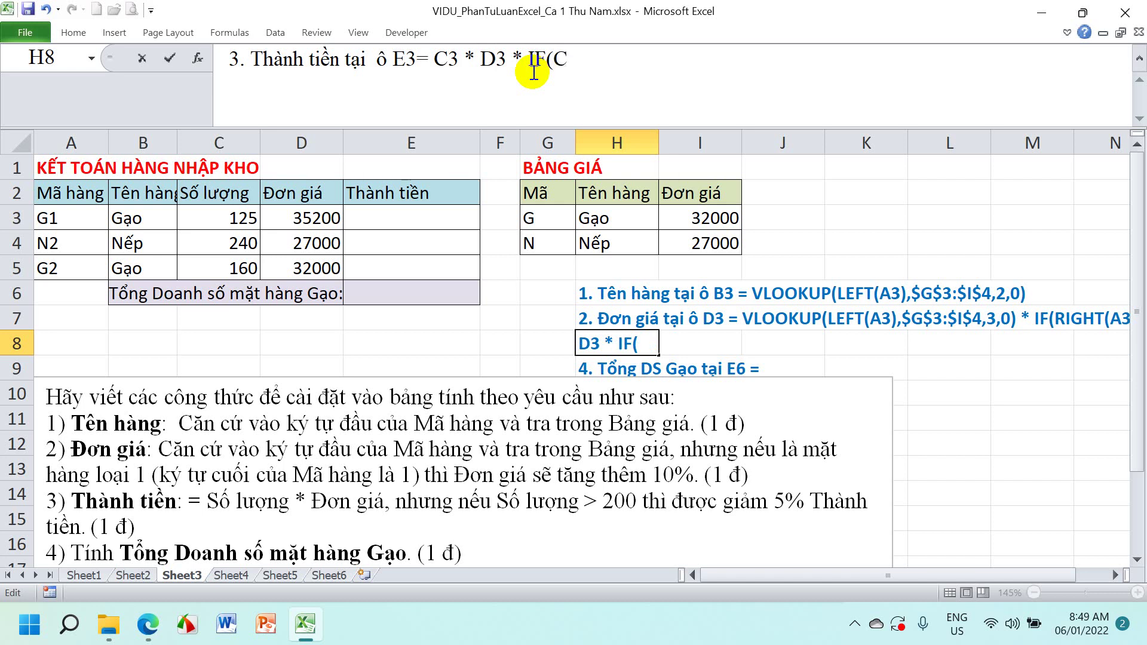
pyautogui.write('3>2')
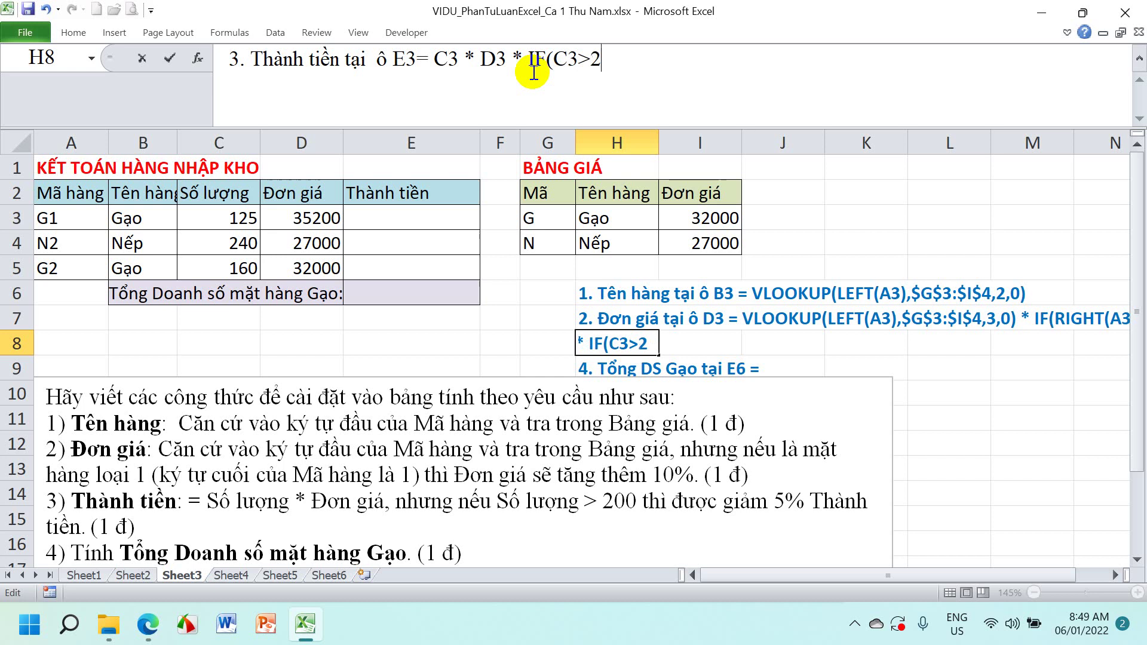
pyautogui.write('00,')
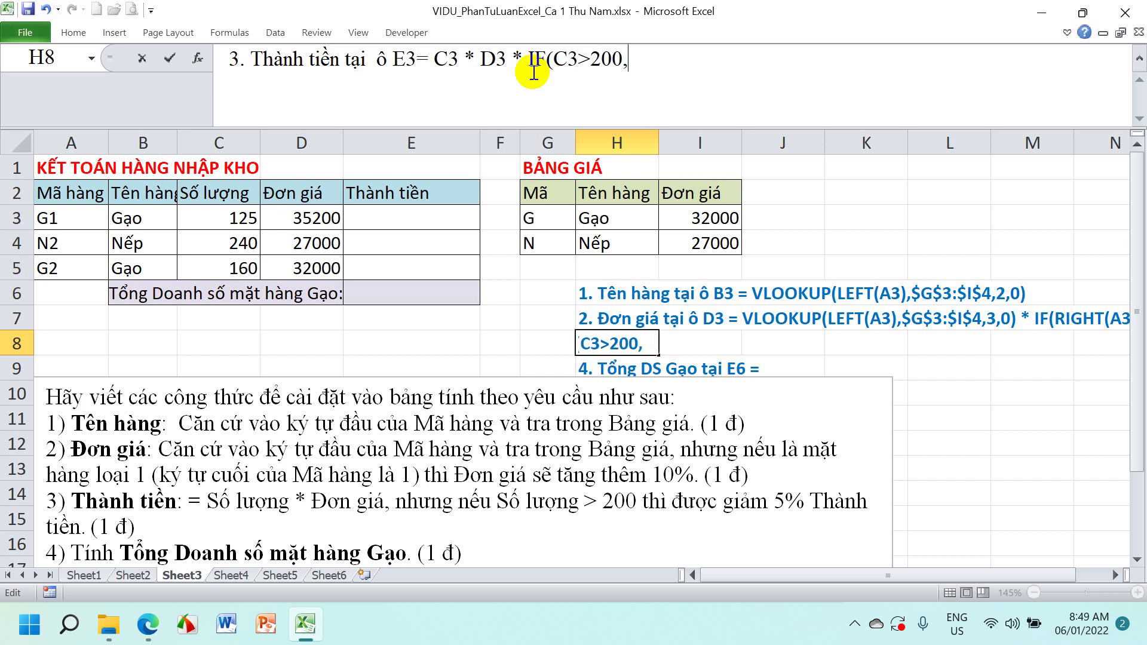
pyautogui.write('95%')
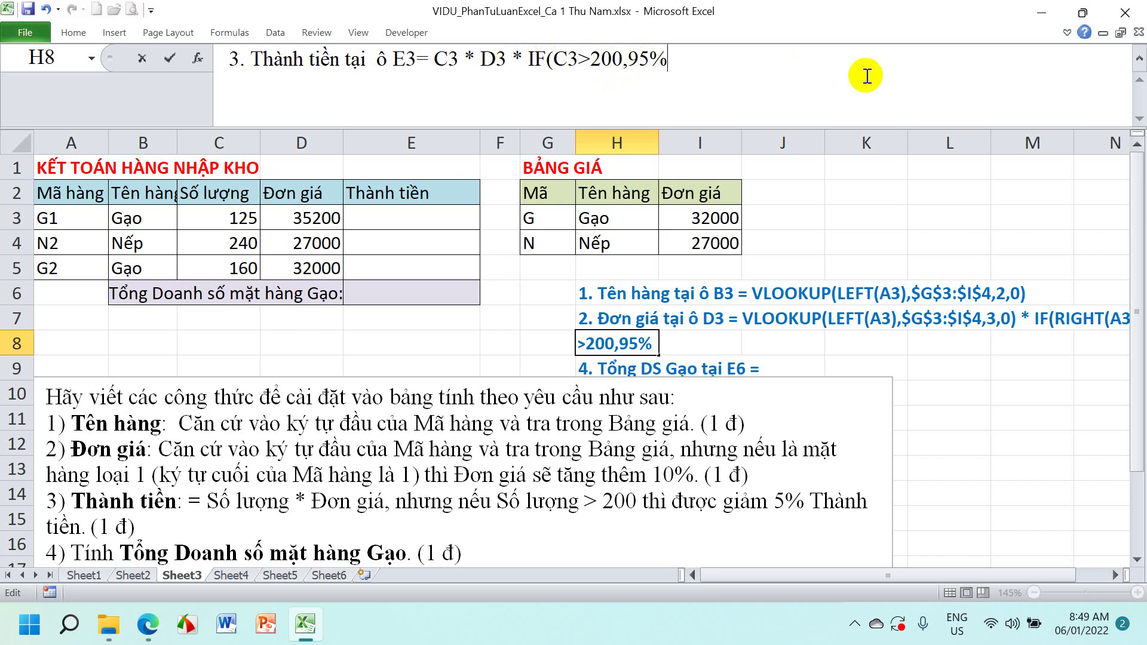
pyautogui.write(',1')
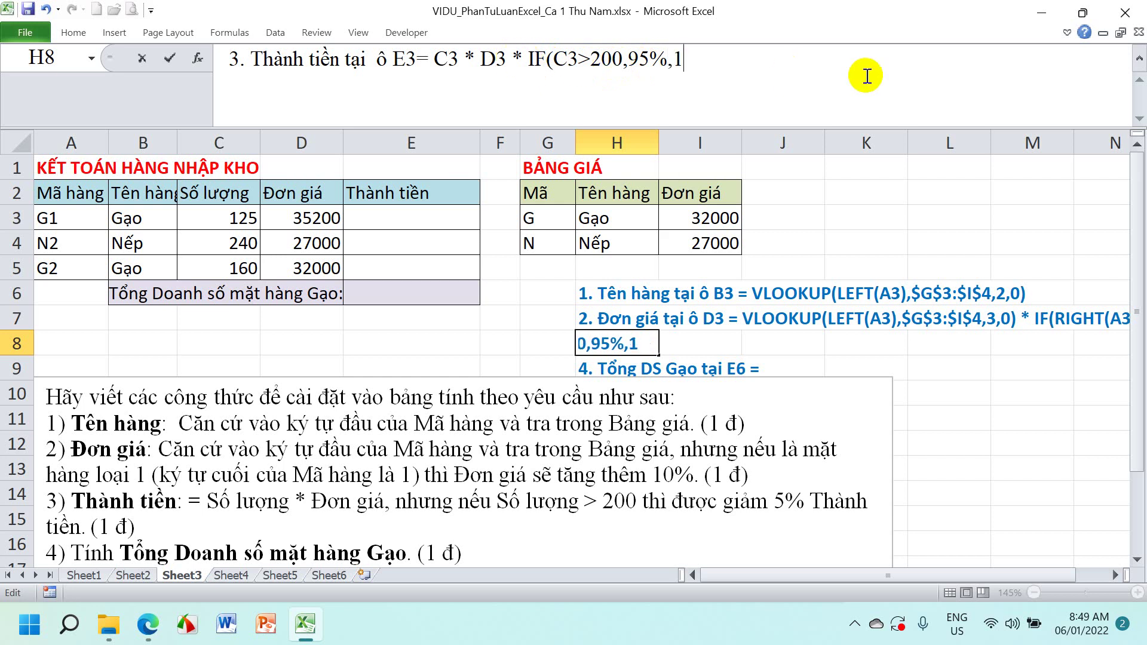
pyautogui.write(')')
pyautogui.press('Return')
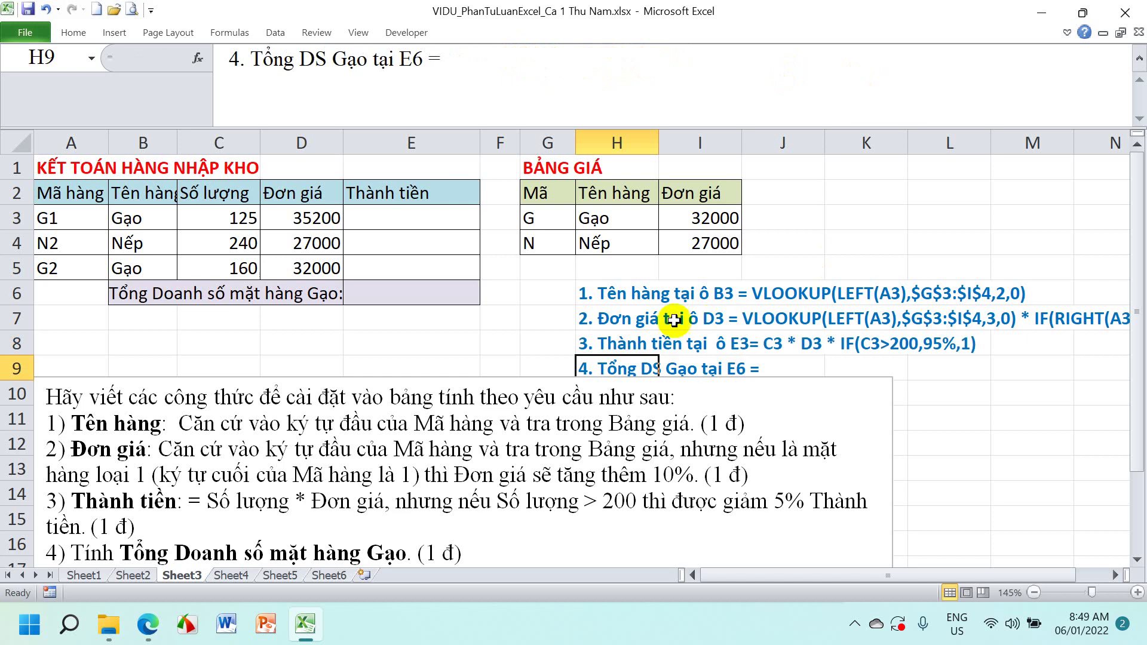
# Copy the formula part of the H8 note
pyautogui.click(591, 342)
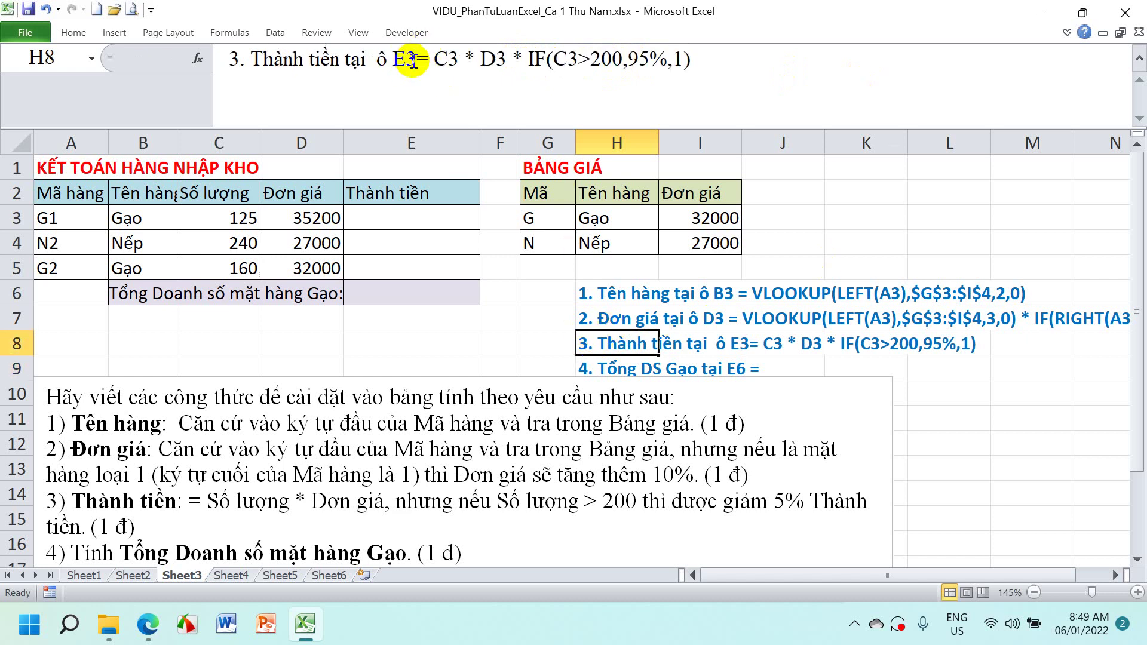
pyautogui.moveTo(417, 58); pyautogui.dragTo(774, 60)
pyautogui.hotkey('ctrl', 'c')
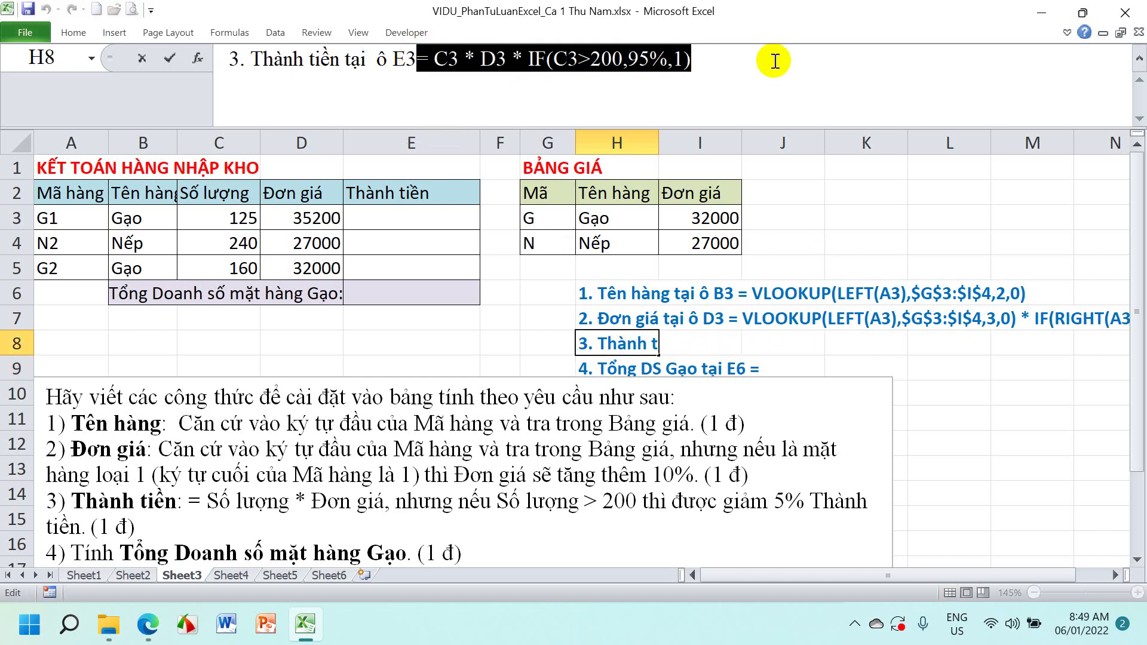
pyautogui.press('Escape')
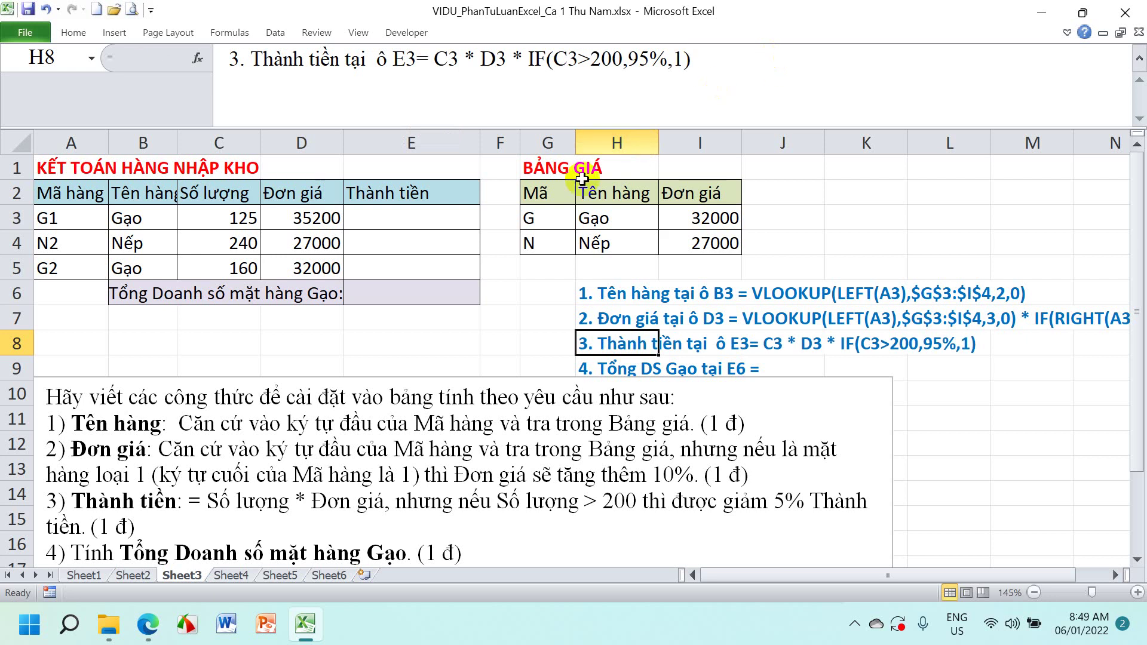
# Paste the discount formula into E3 and fill it to E5: 4400000, 6156000, 5120000
pyautogui.click(445, 216)
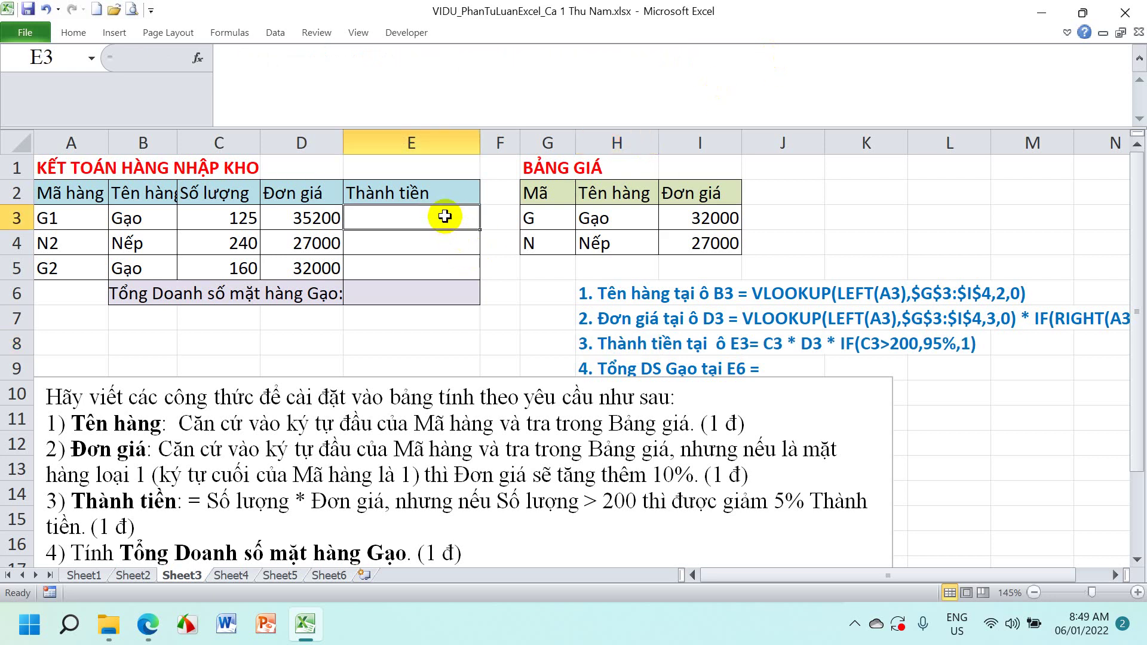
pyautogui.hotkey('ctrl', 'v')
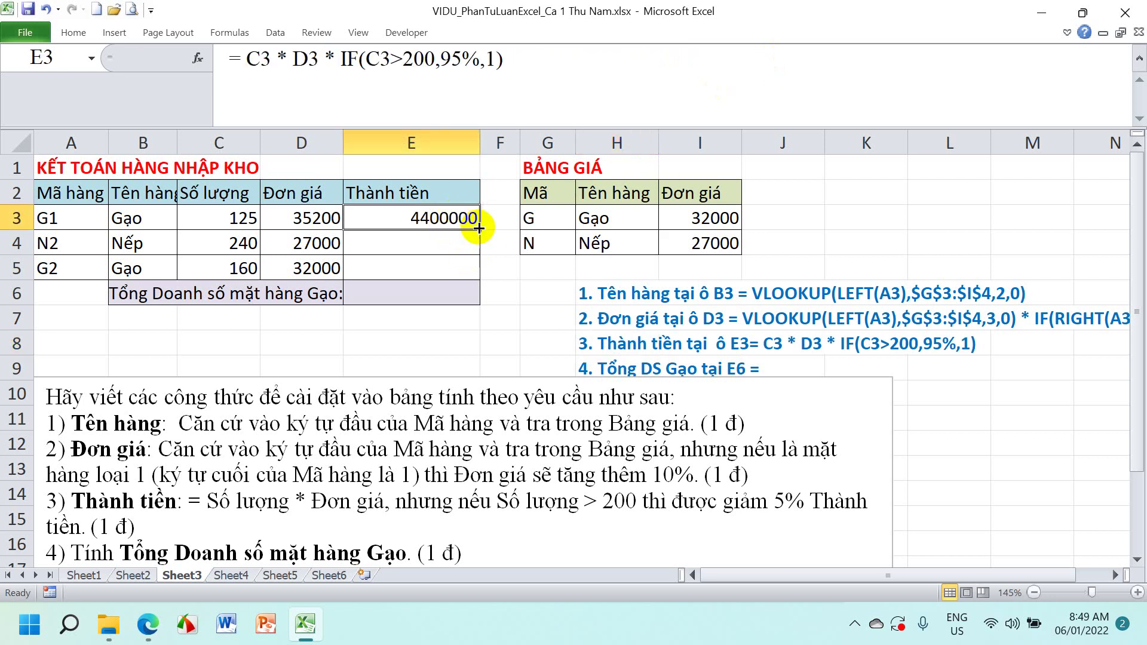
pyautogui.moveTo(481, 227); pyautogui.dragTo(462, 274)
pyautogui.moveTo(418, 242); pyautogui.dragTo(418, 268)
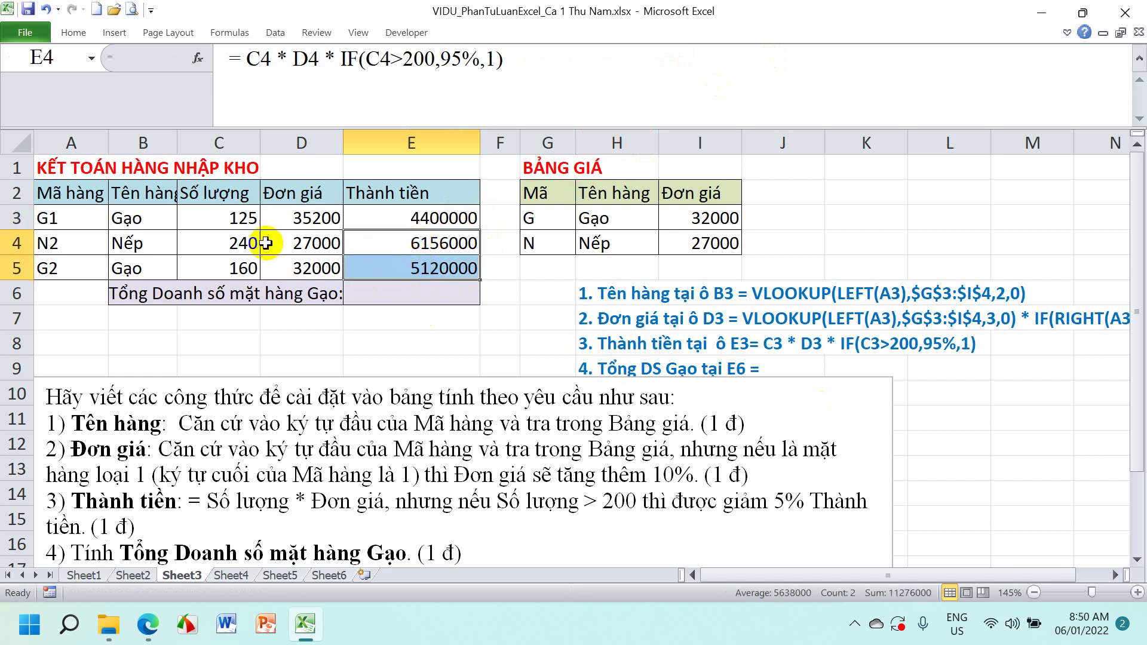
# Check row 4's quantity 240 against its total, then select the rice-total note in H9
pyautogui.click(245, 246)
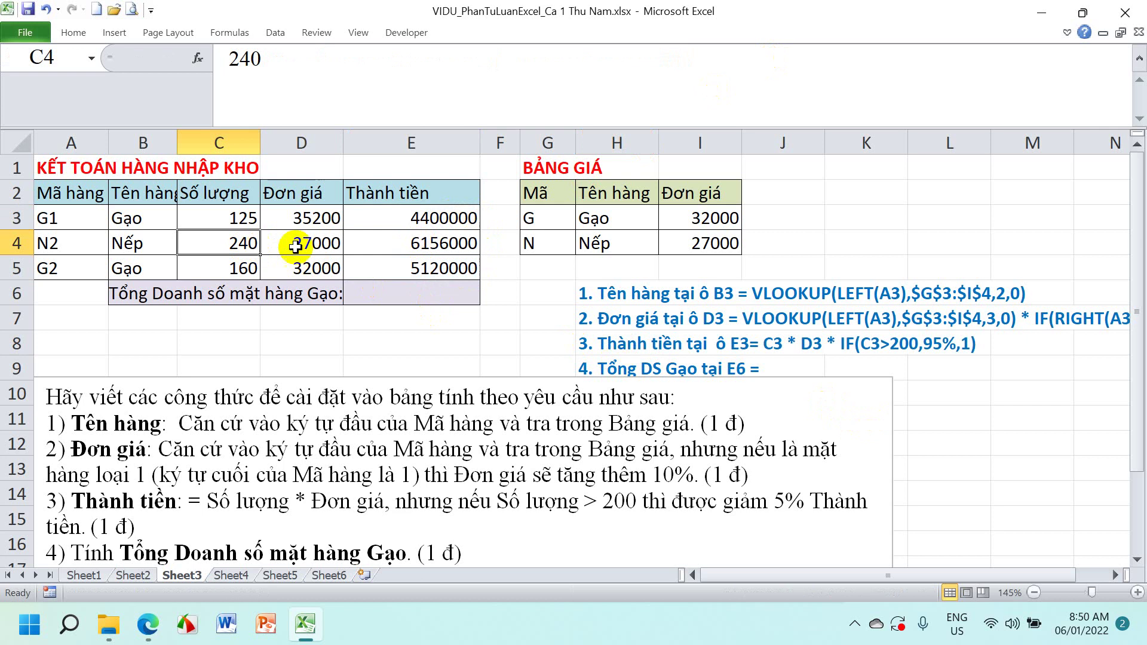
pyautogui.moveTo(249, 243); pyautogui.dragTo(415, 246)
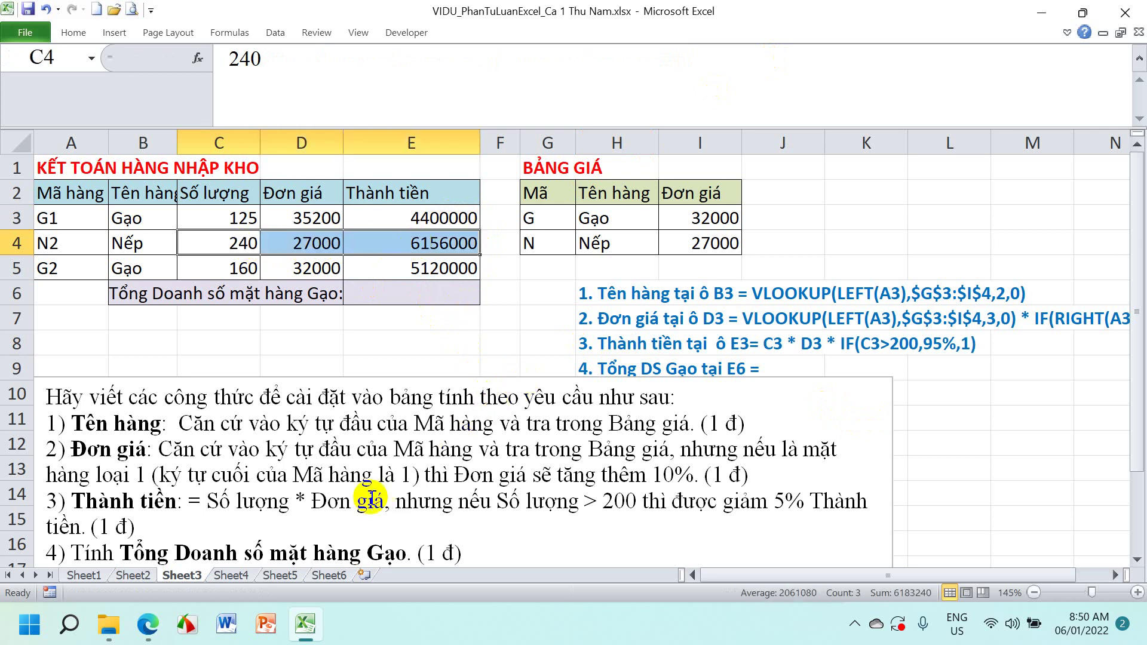
pyautogui.scroll(-1, 374, 463)
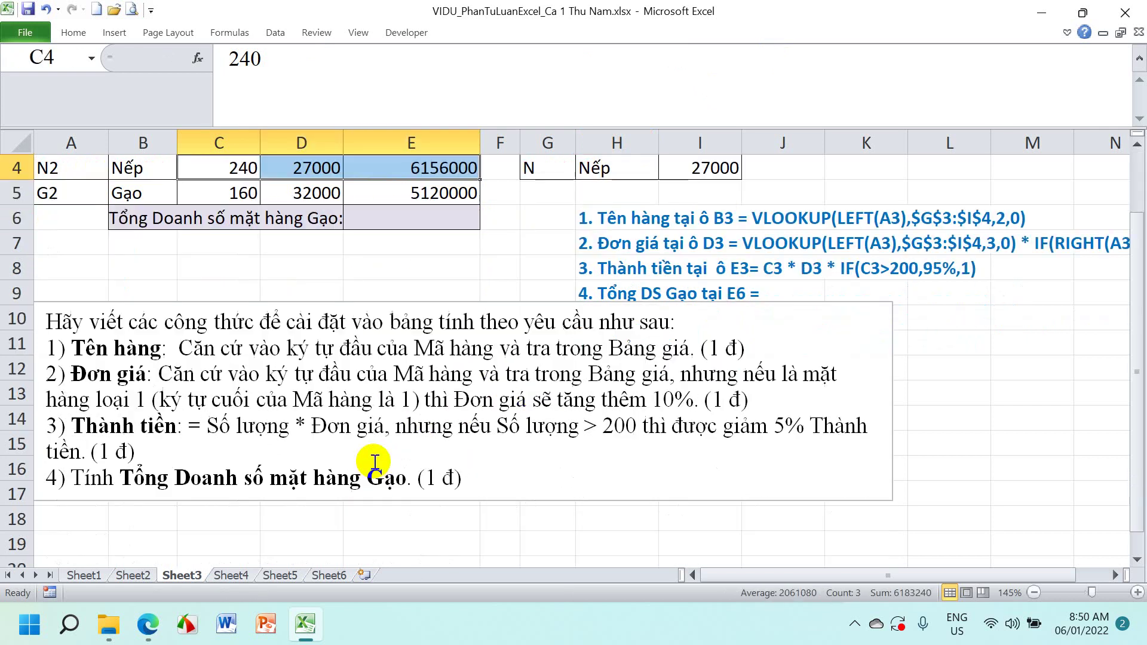
pyautogui.scroll(1, 418, 478)
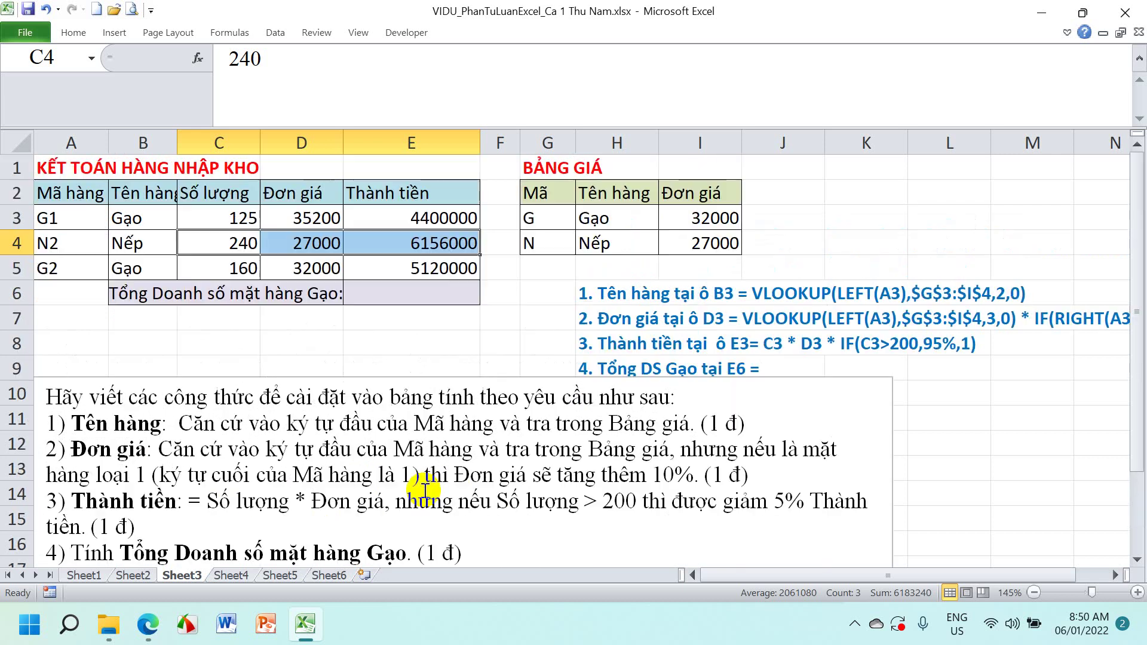
pyautogui.click(394, 293)
pyautogui.click(603, 369)
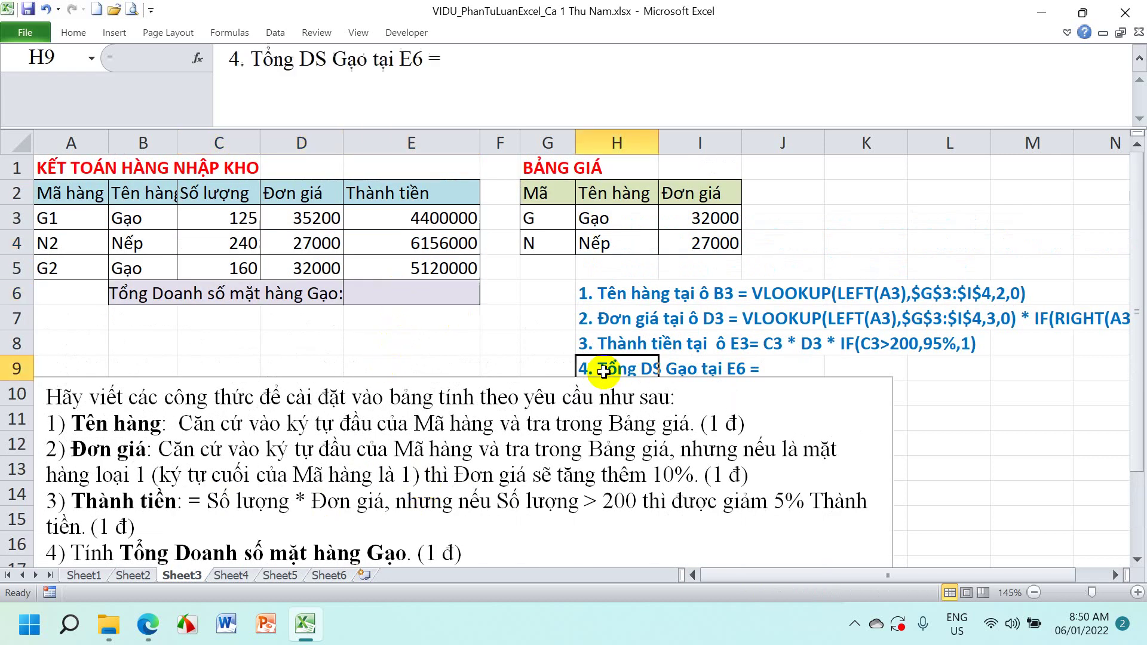
# Complete the H9 note with =SUMIF(A3:A5,"G?",E3:E5)
pyautogui.click(494, 71)
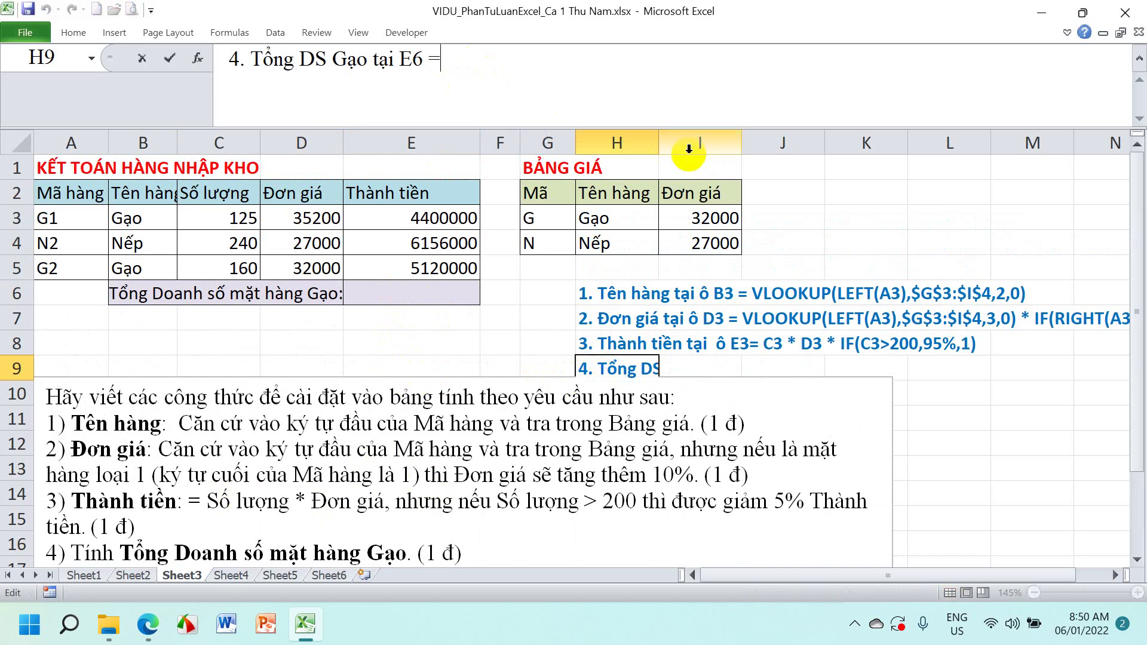
pyautogui.write('SUMIF')
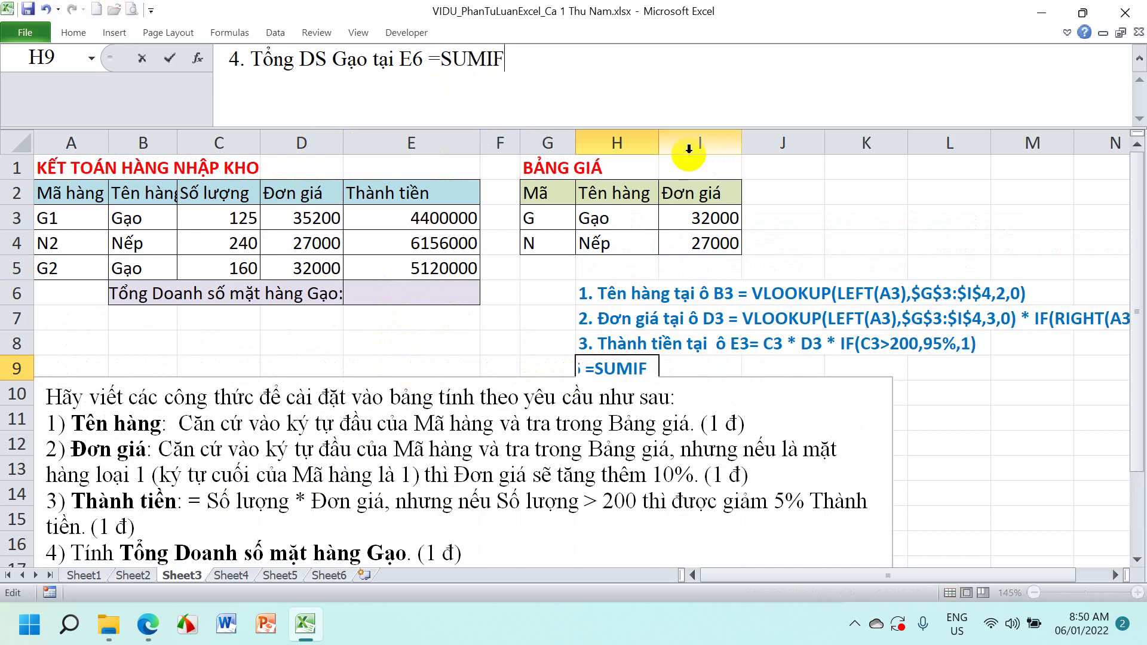
pyautogui.write('(')
pyautogui.write('A')
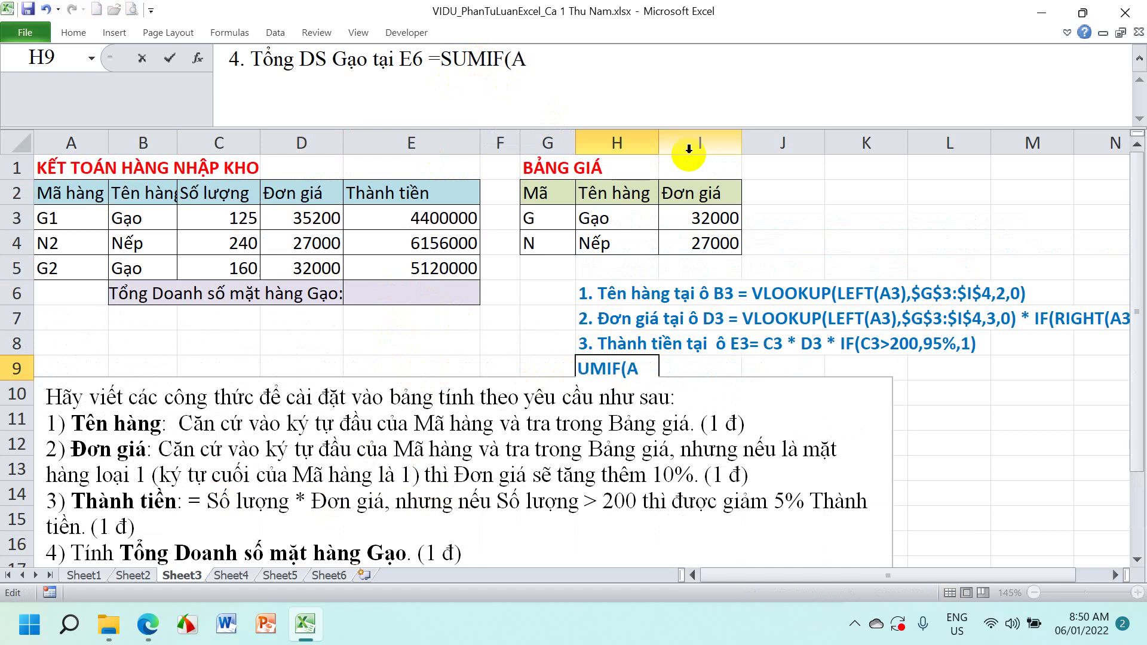
pyautogui.write('3')
pyautogui.write(':')
pyautogui.write('A5,')
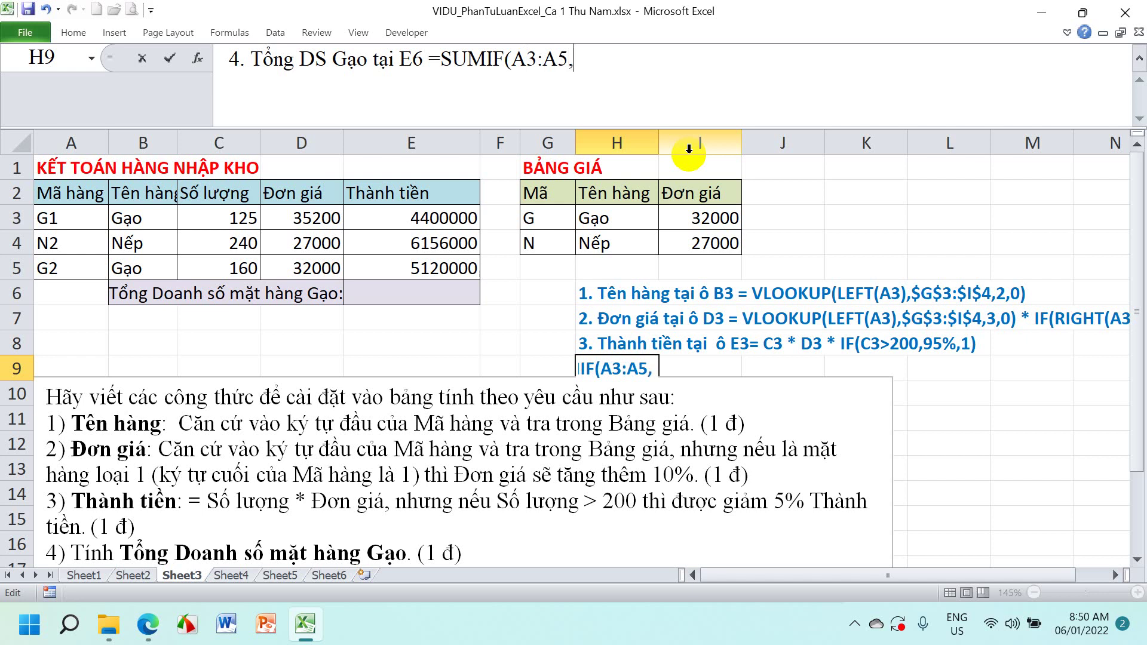
pyautogui.write('"')
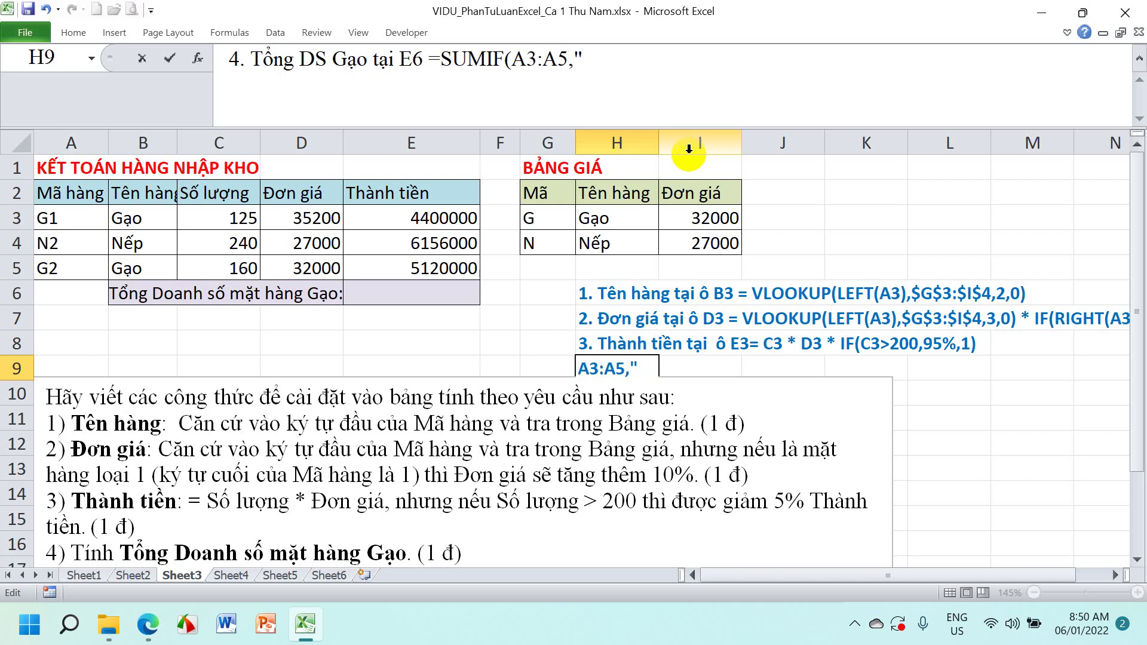
pyautogui.write('G')
pyautogui.write('?')
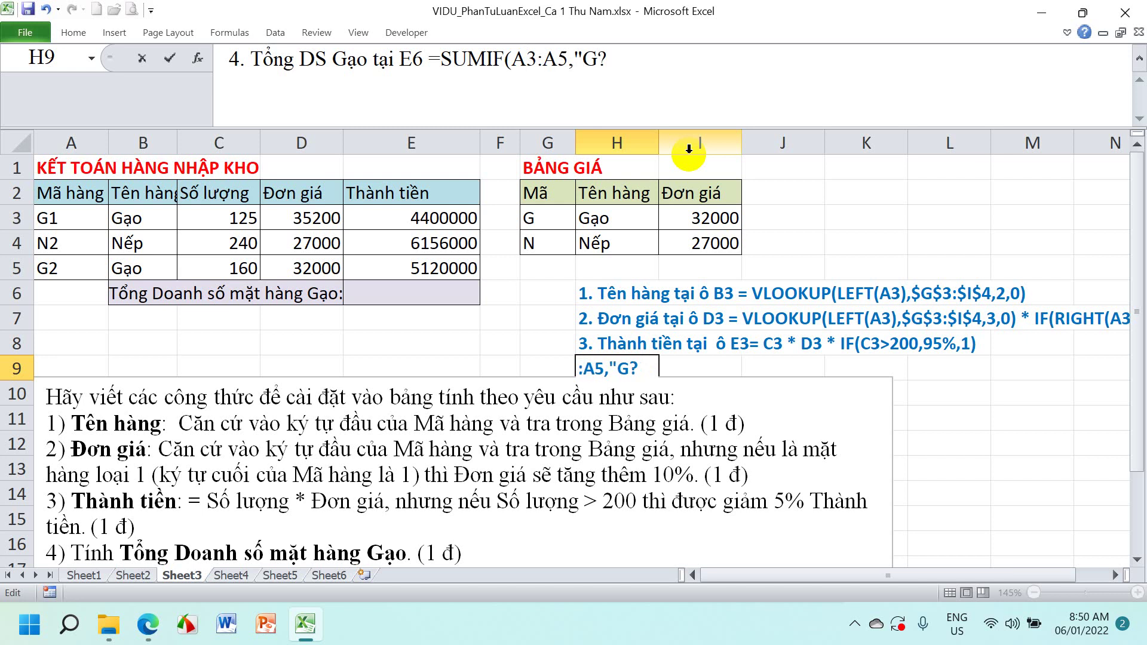
pyautogui.write('",')
pyautogui.write('E3')
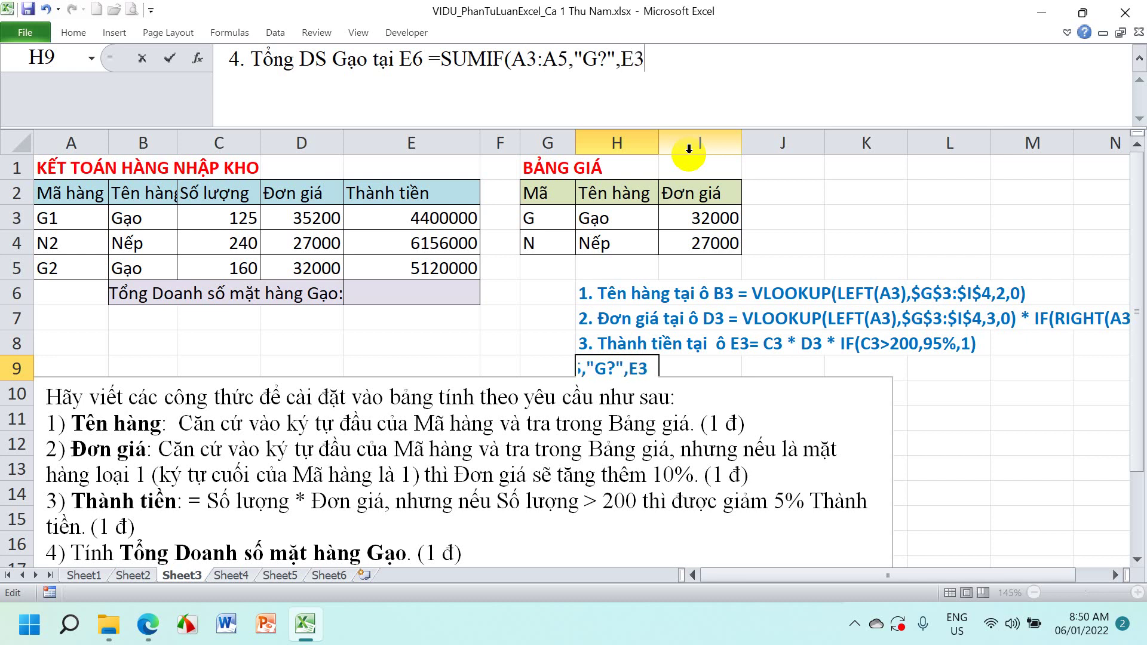
pyautogui.write(':E')
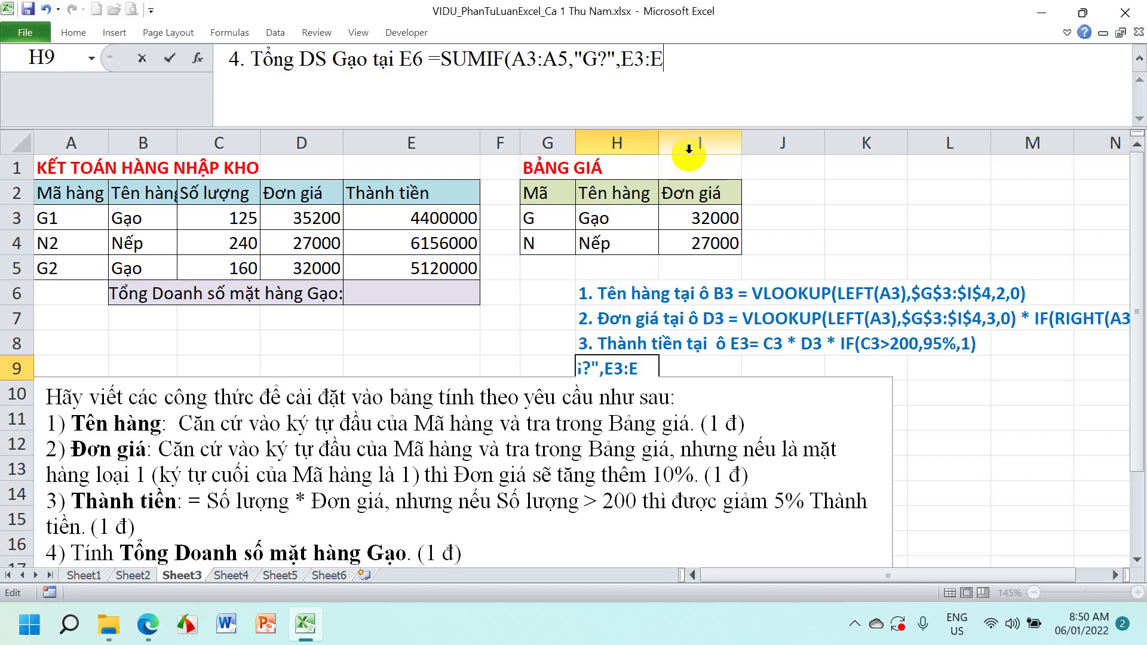
pyautogui.write('5')
pyautogui.press('Return')
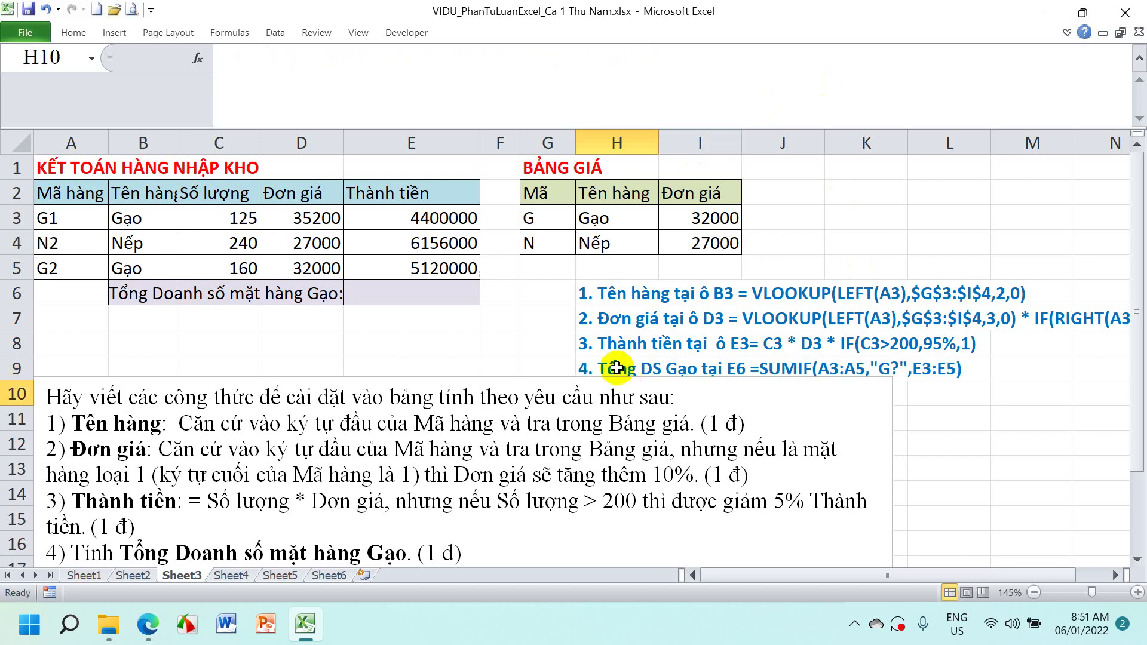
# Copy the SUMIF formula text from the H9 note
pyautogui.click(615, 366)
pyautogui.moveTo(431, 60); pyautogui.dragTo(770, 60)
pyautogui.hotkey('ctrl', 'c')
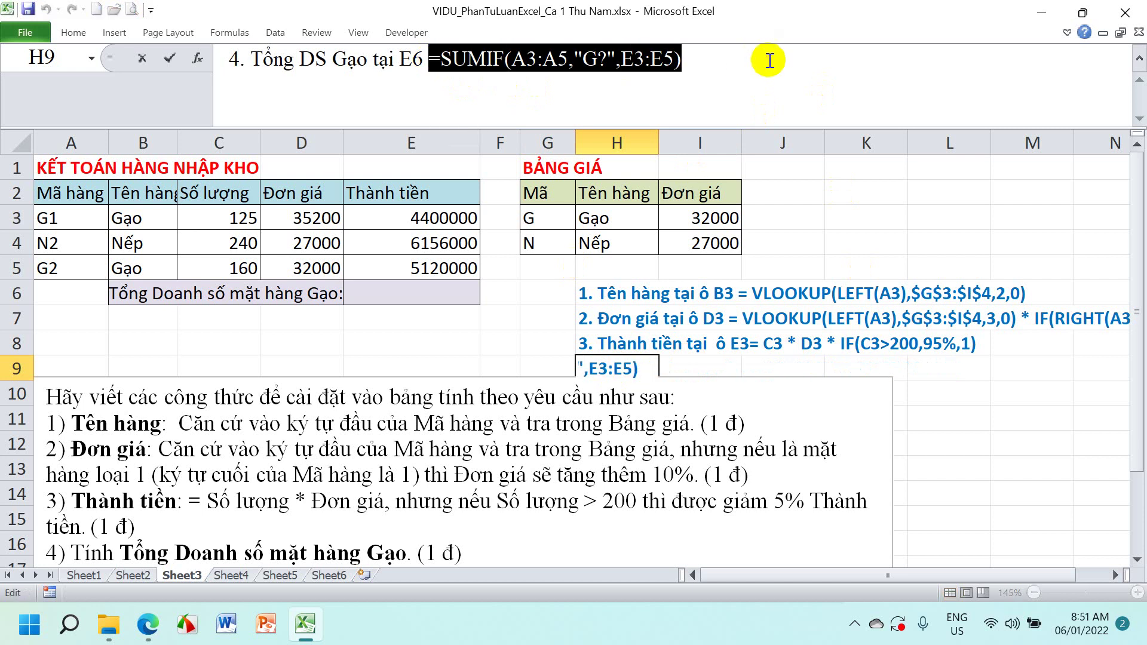
pyautogui.press('Escape')
# Paste the SUMIF into E6 (9520000), check E3 and E5, and drag the instructions box to row 13
pyautogui.click(439, 290)
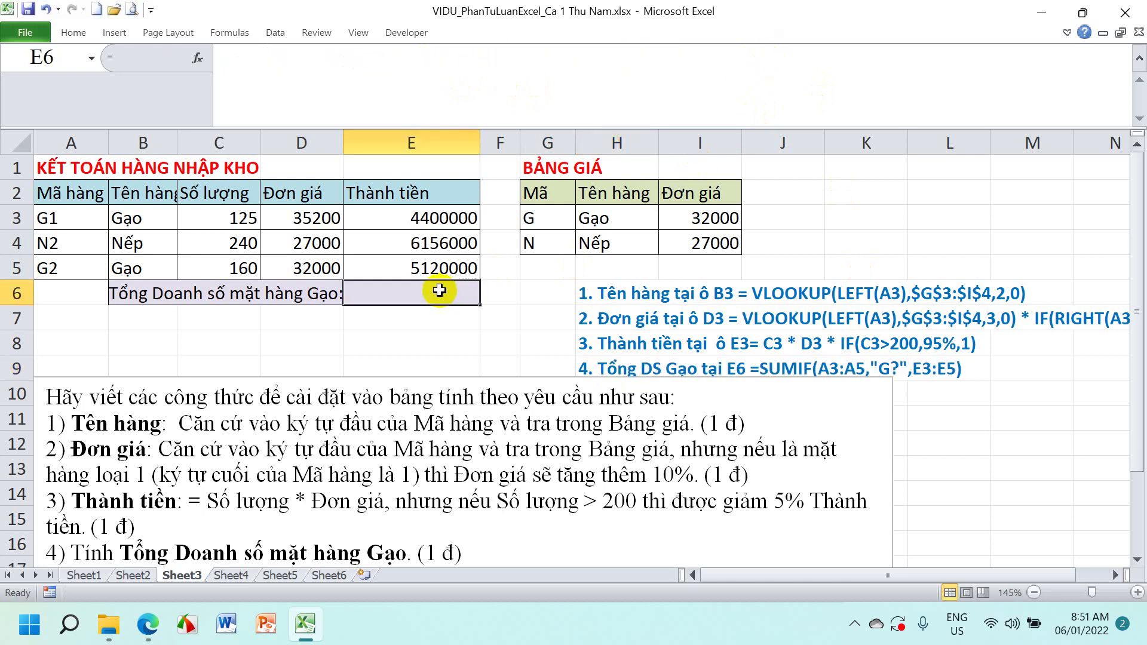
pyautogui.hotkey('ctrl', 'v')
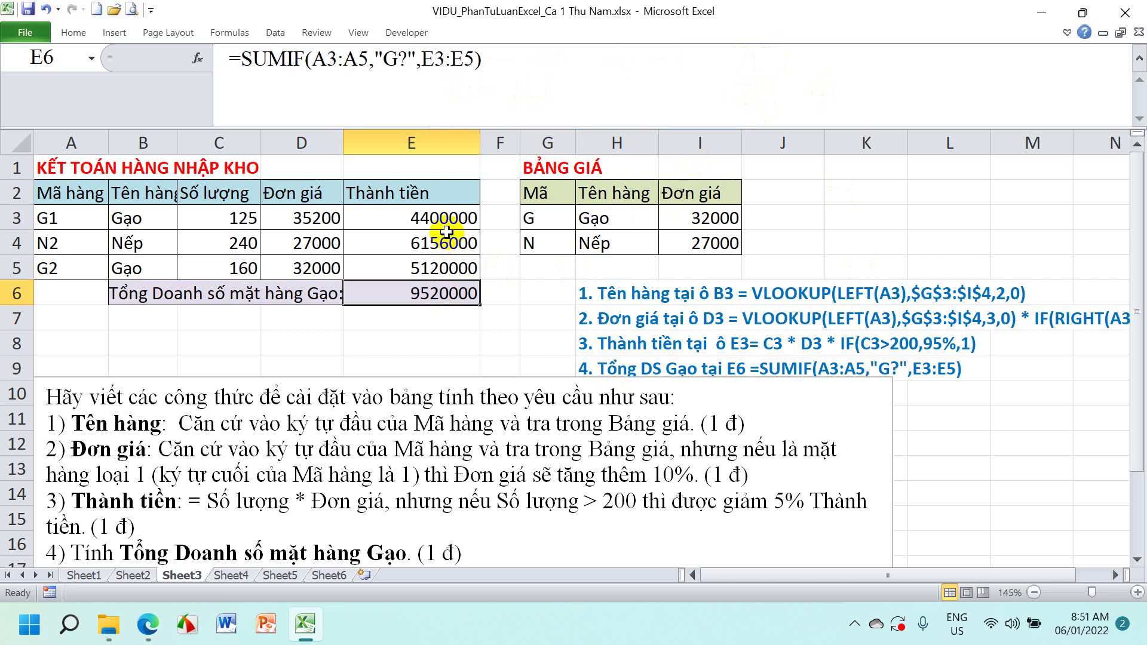
pyautogui.click(446, 220)
pyautogui.keyDown('ctrl'); pyautogui.click(448, 272); pyautogui.keyUp('ctrl')
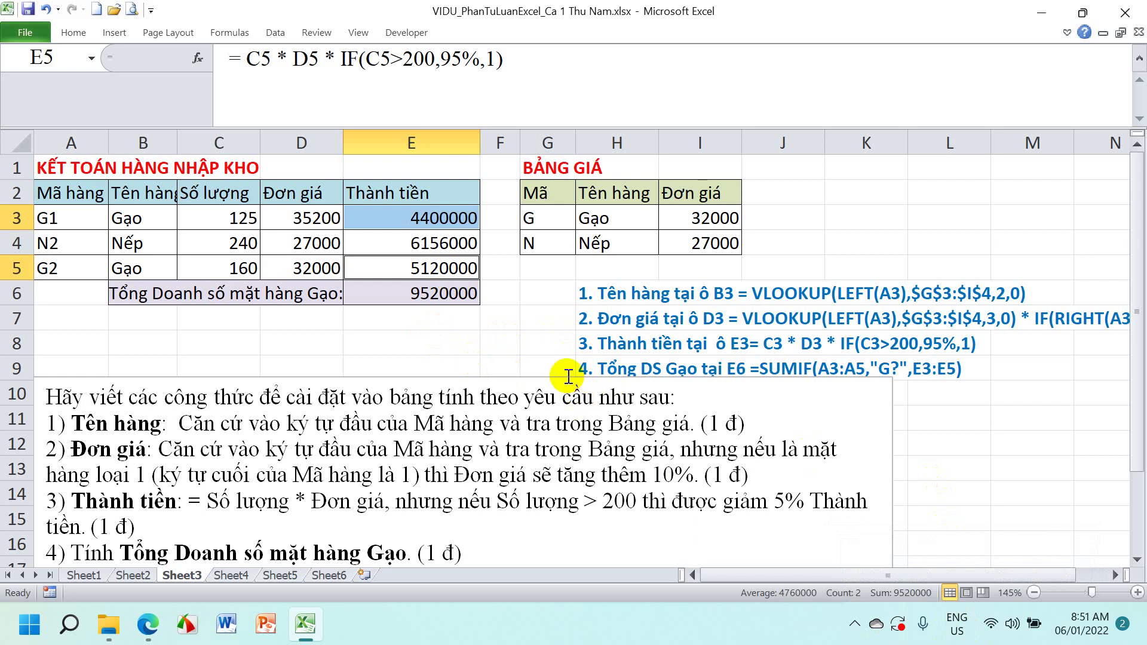
pyautogui.click(567, 375)
pyautogui.moveTo(551, 378); pyautogui.dragTo(550, 457)
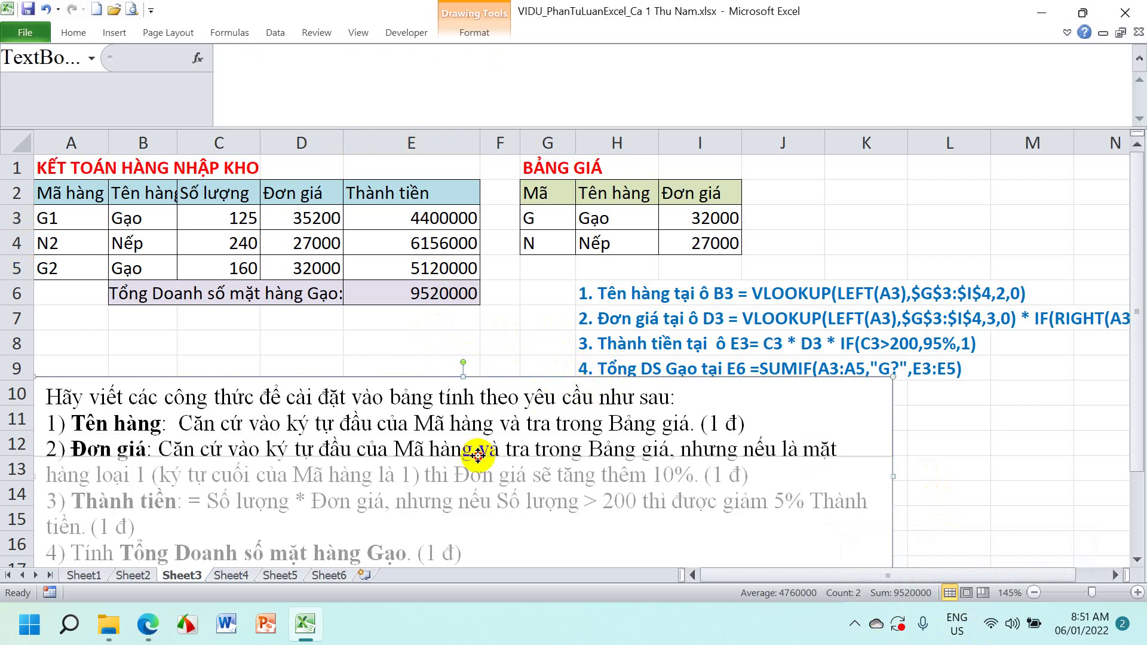
# Copy the H9 SUMIF note into H10
pyautogui.click(596, 371)
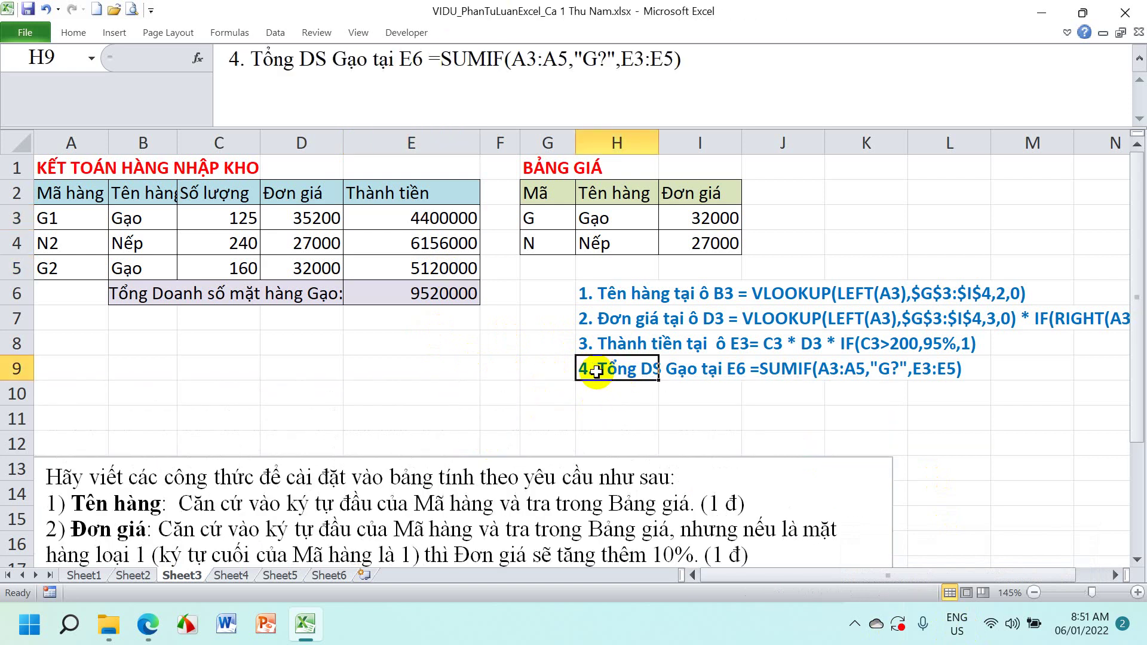
pyautogui.hotkey('ctrl', 'c')
pyautogui.press('Down')
pyautogui.press('Return')
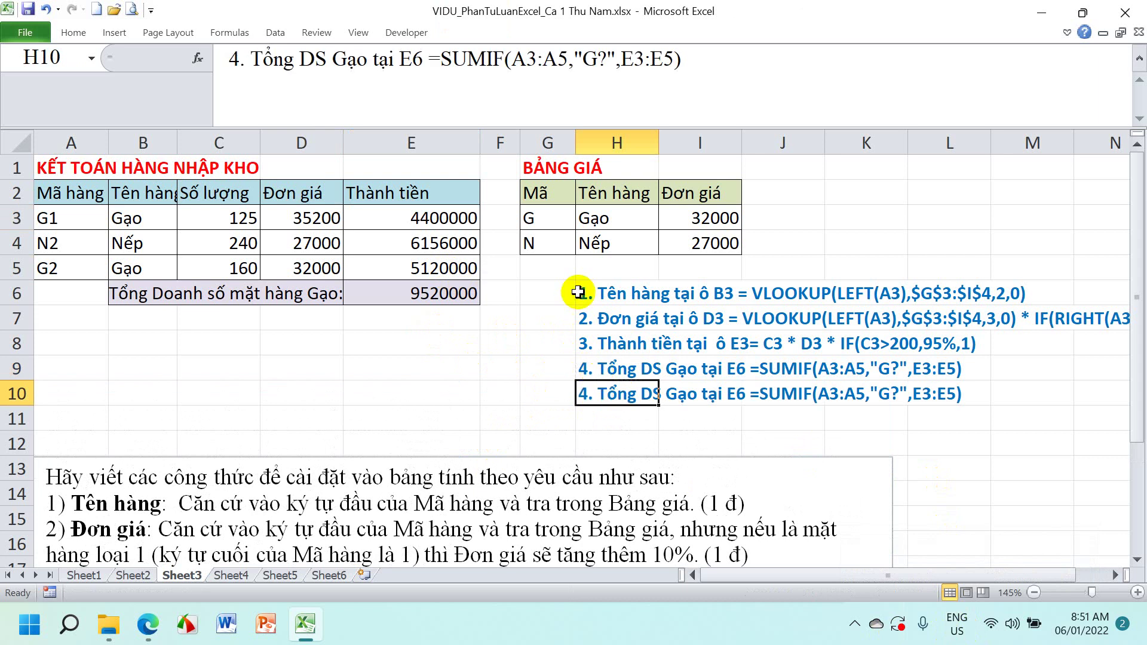
# Change the H10 formula's range to B3:B5 and its criterion to "Gạo"
pyautogui.moveTo(512, 60); pyautogui.dragTo(564, 61)
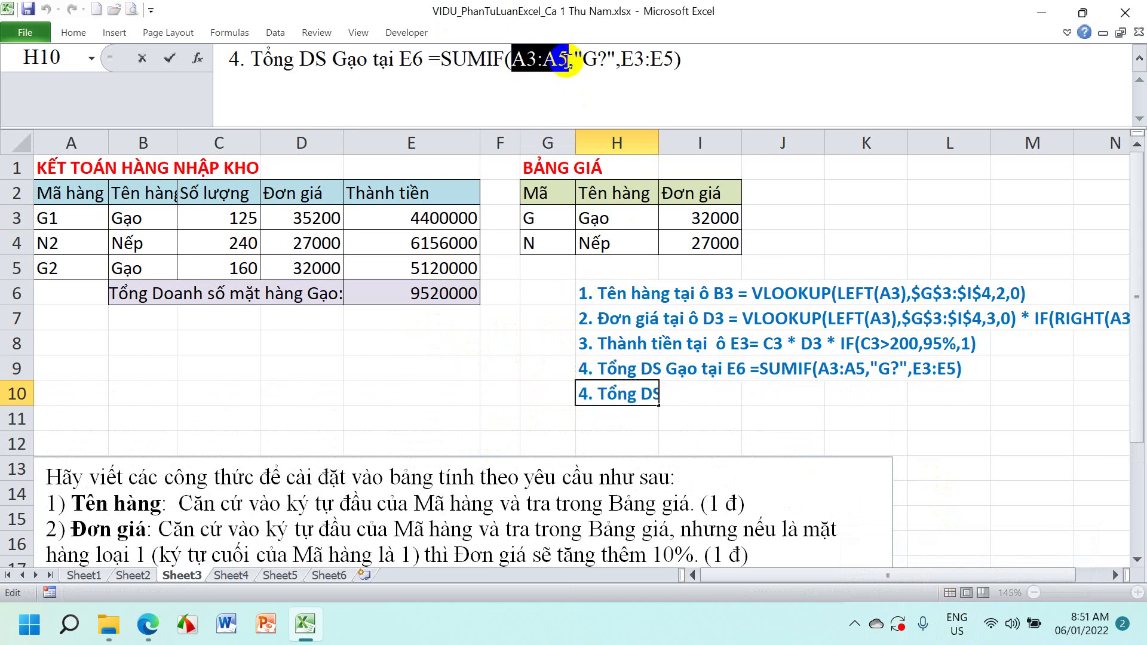
pyautogui.click(527, 60)
pyautogui.press('BackSpace')
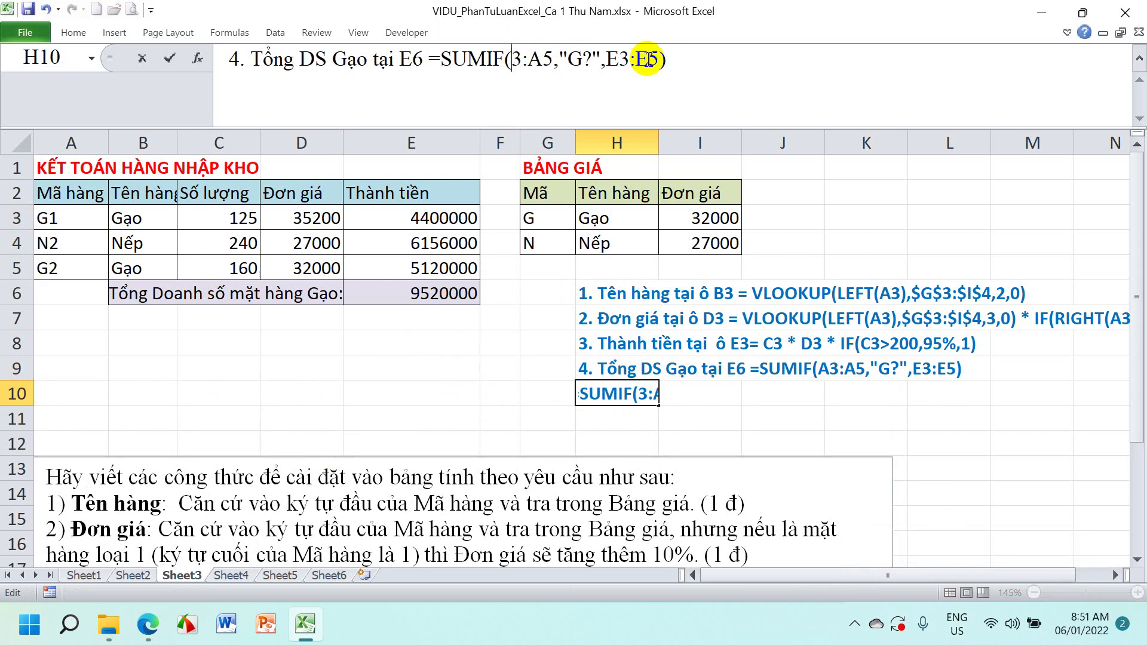
pyautogui.write('B')
pyautogui.click(558, 59)
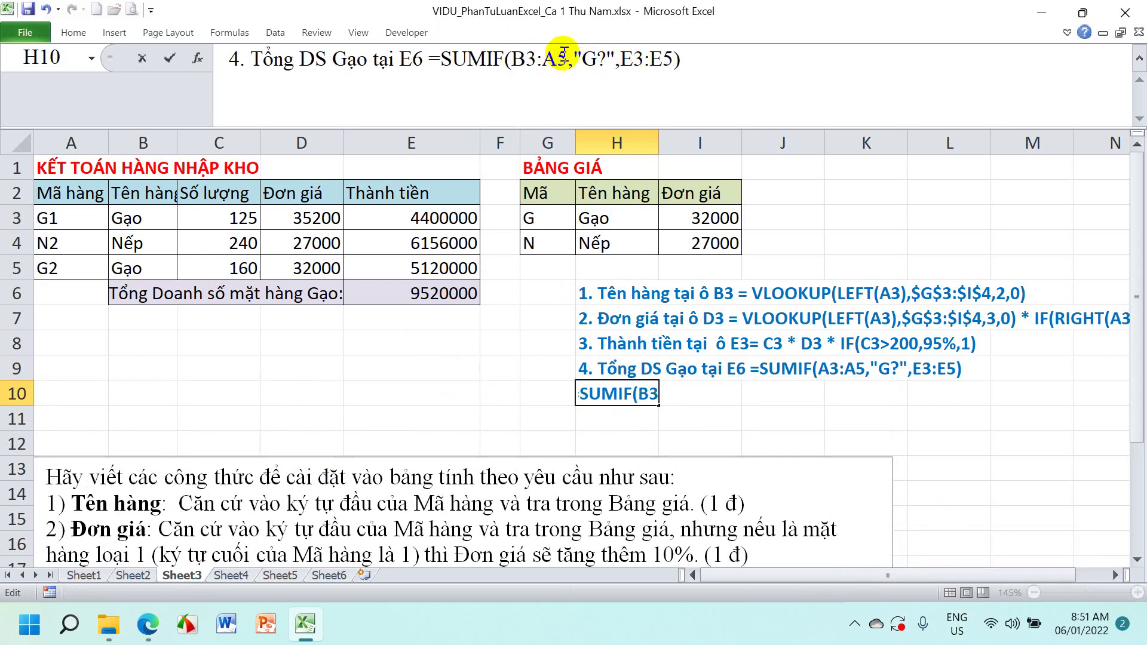
pyautogui.press('BackSpace')
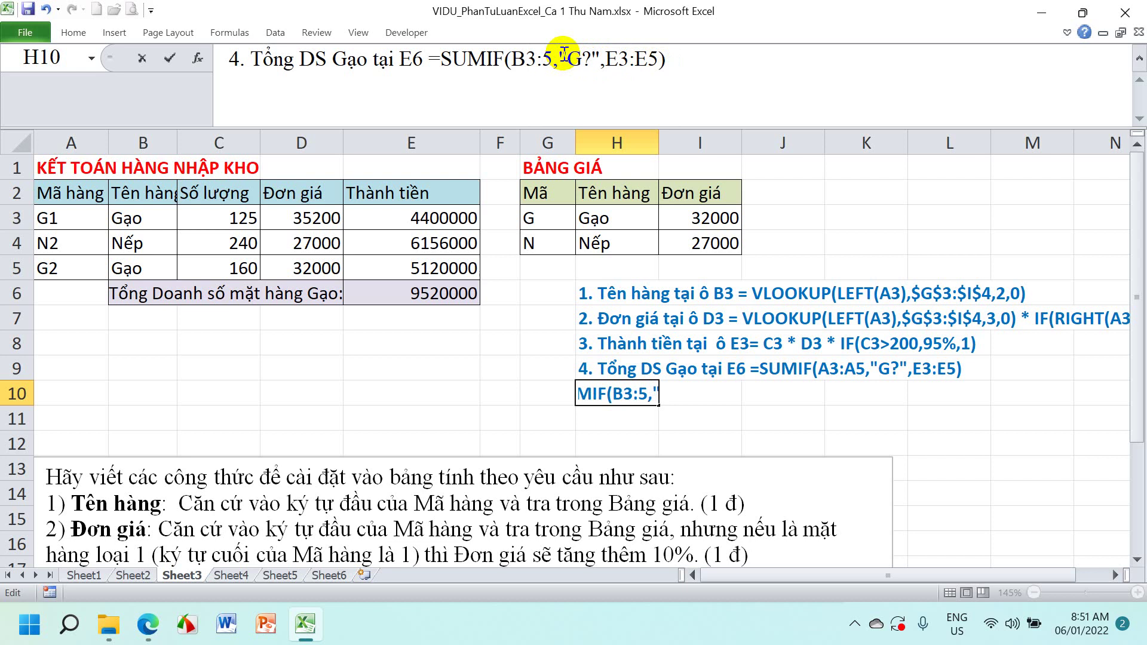
pyautogui.write('B')
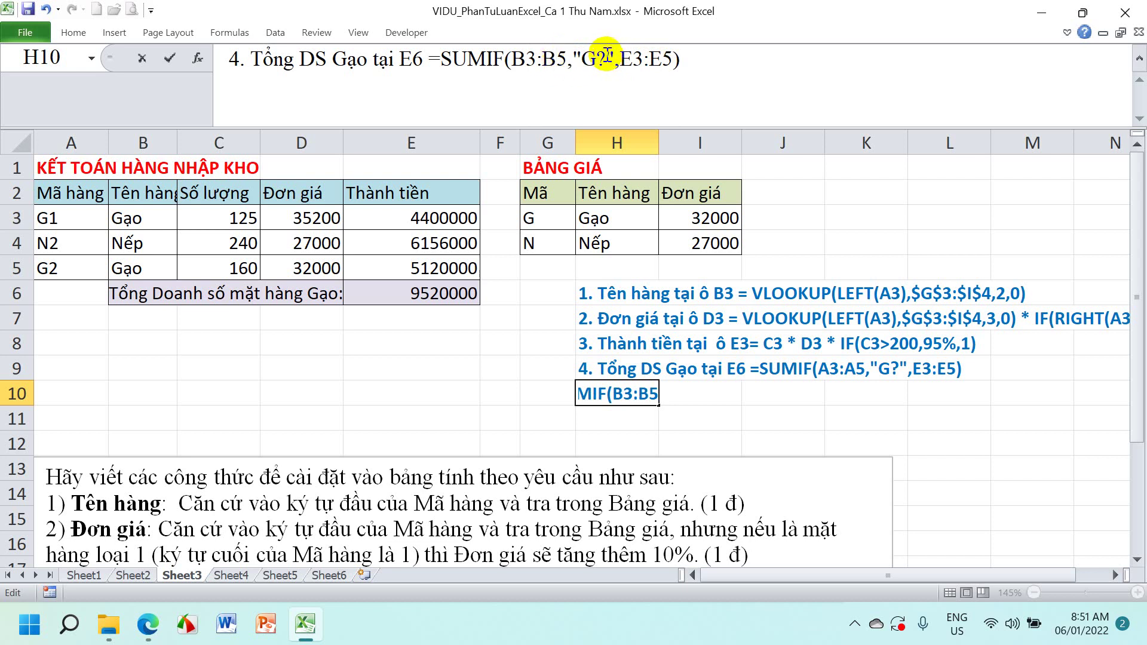
pyautogui.click(605, 57)
pyautogui.press('BackSpace')
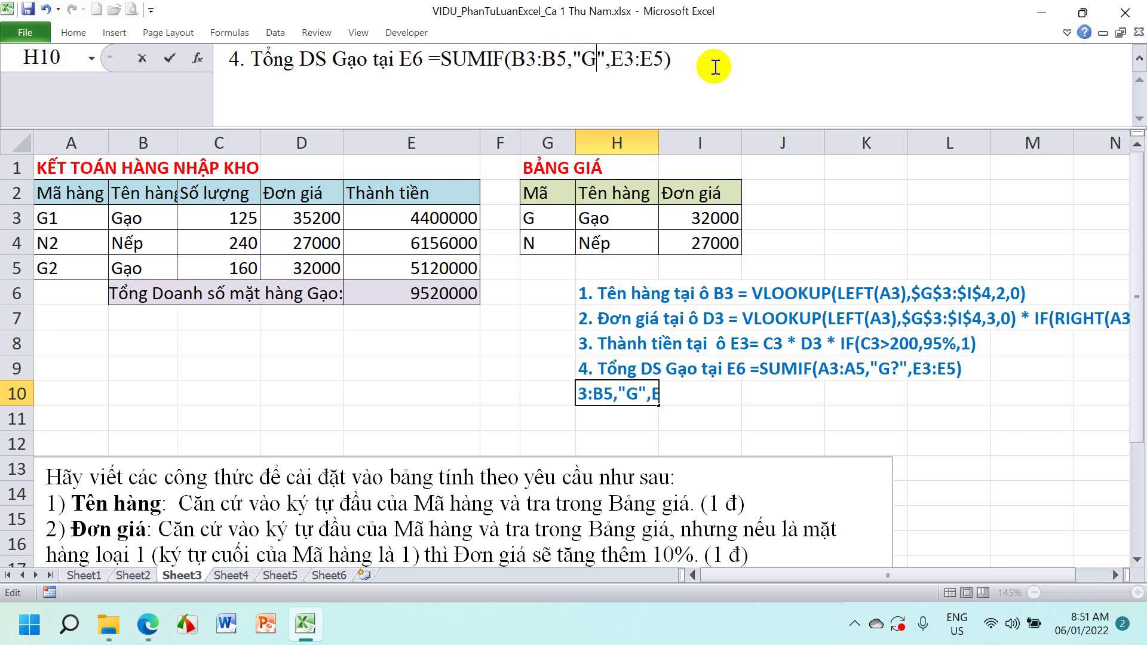
pyautogui.write('a')
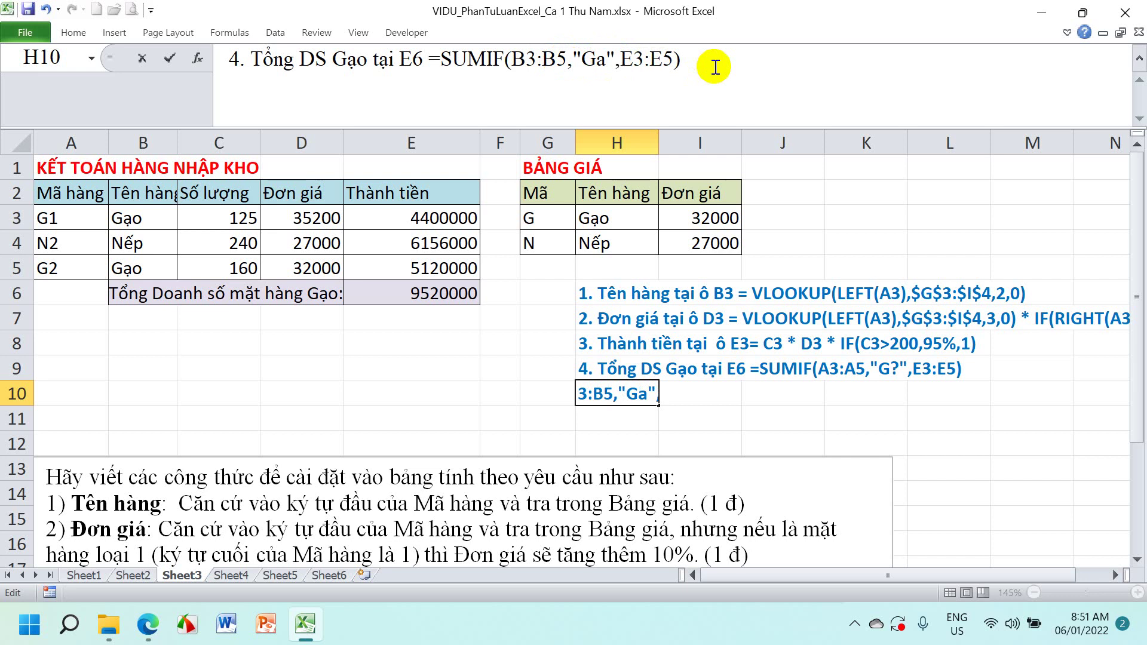
pyautogui.write('o')
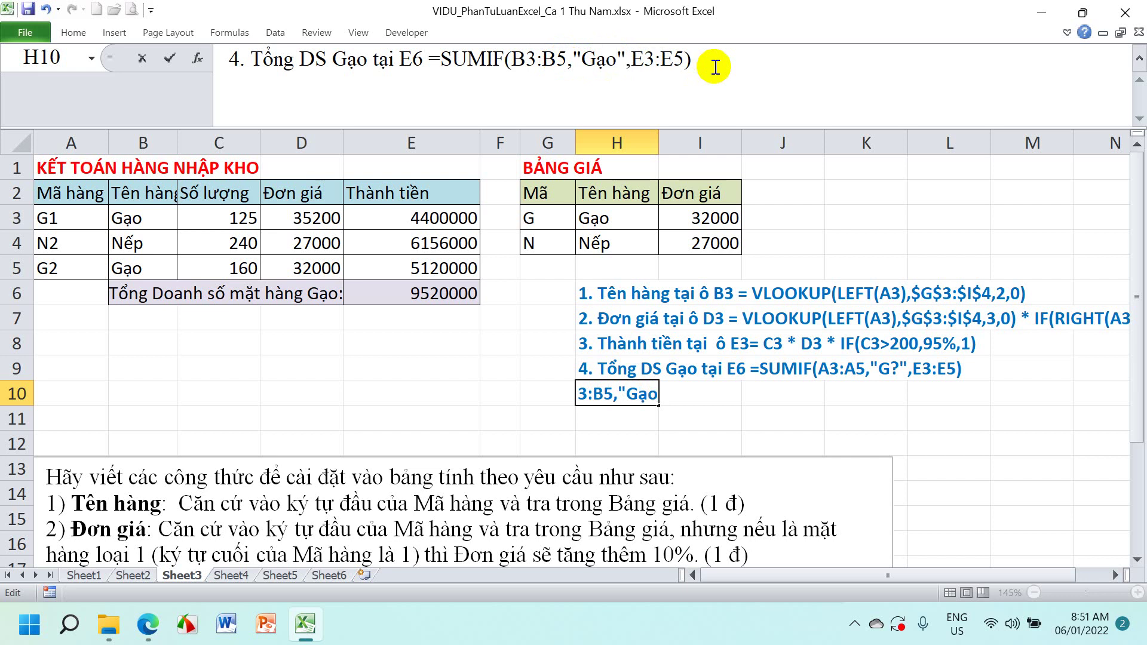
# Commit the H10 note and inspect the formulas in B3, E3, B5 and E5
pyautogui.click(134, 219)
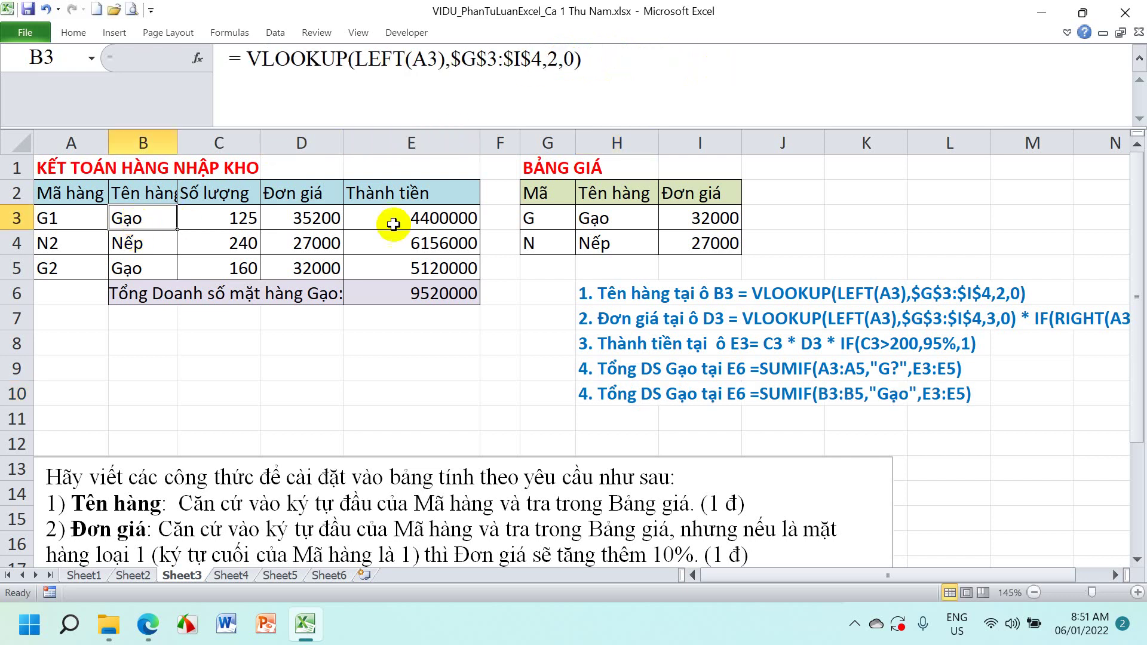
pyautogui.click(454, 219)
pyautogui.click(132, 267)
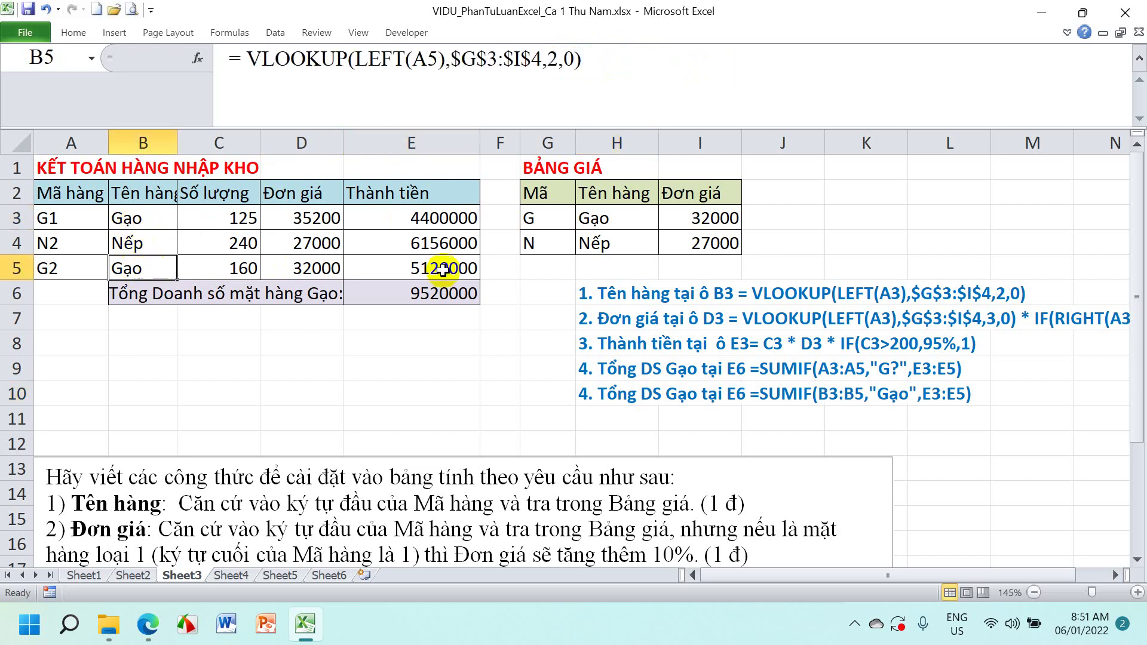
pyautogui.click(442, 269)
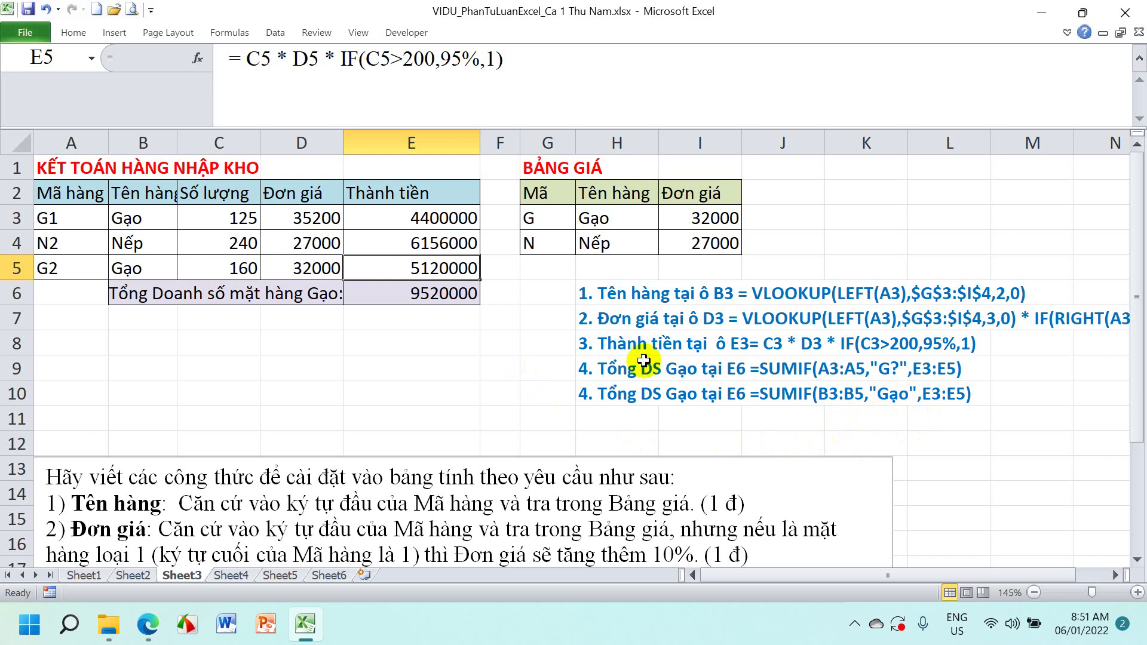
# Copy the revised SUMIF formula text from the H10 note
pyautogui.click(581, 397)
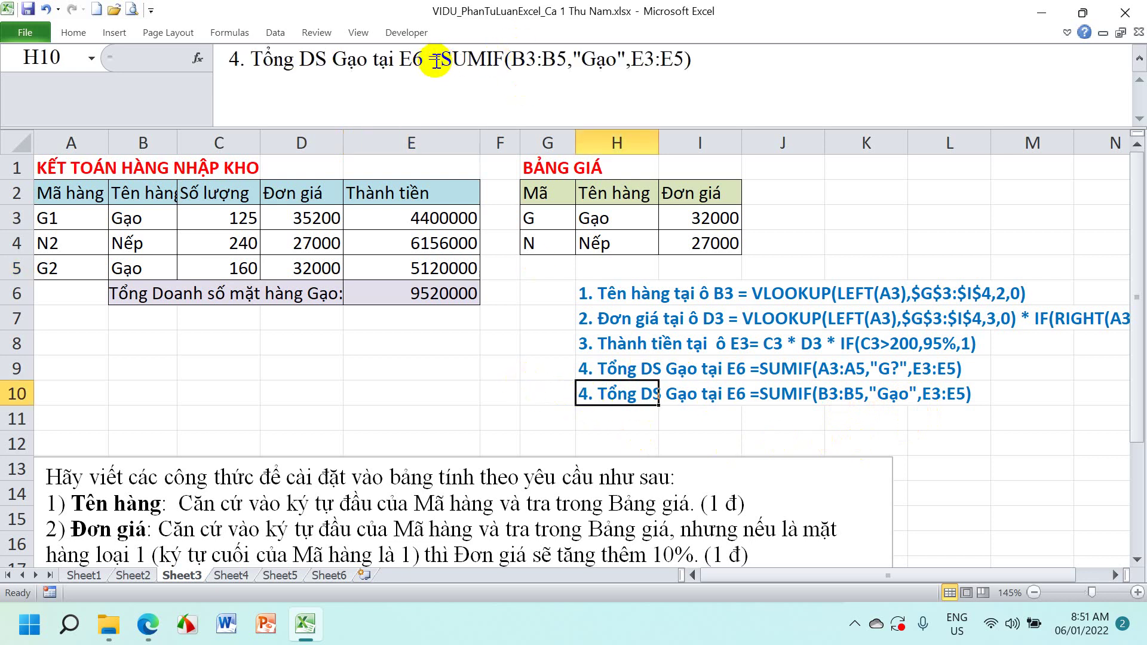
pyautogui.moveTo(429, 58); pyautogui.dragTo(774, 56)
pyautogui.hotkey('ctrl', 'c')
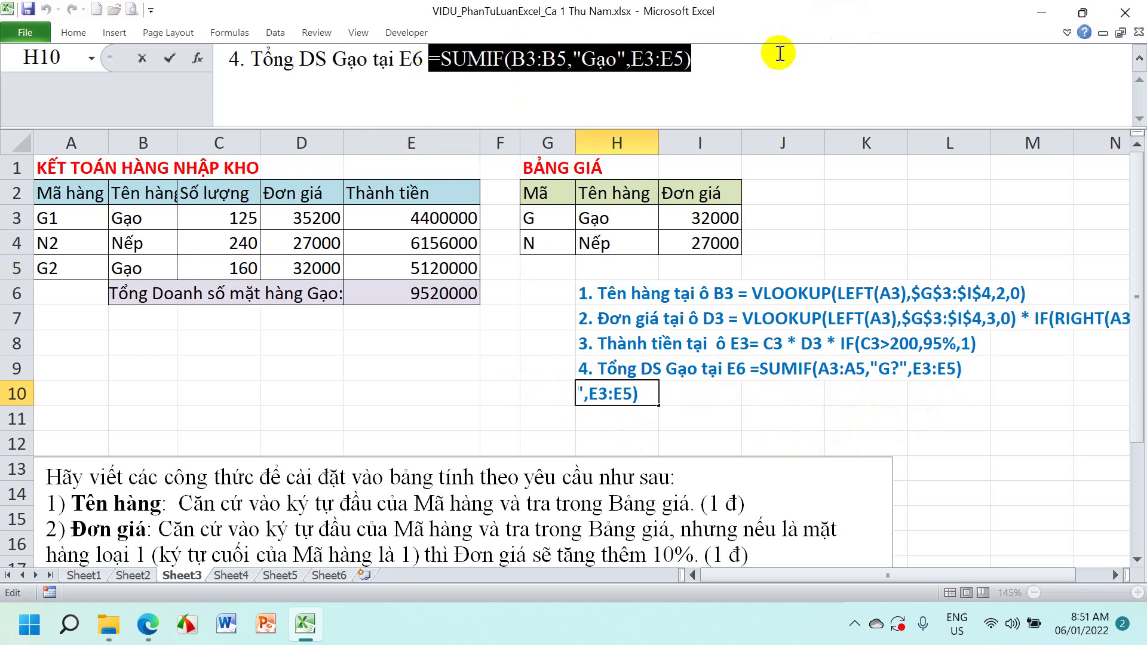
pyautogui.press('Escape')
# Paste it into E7, which also returns 9520000, and switch to Sheet4
pyautogui.click(404, 316)
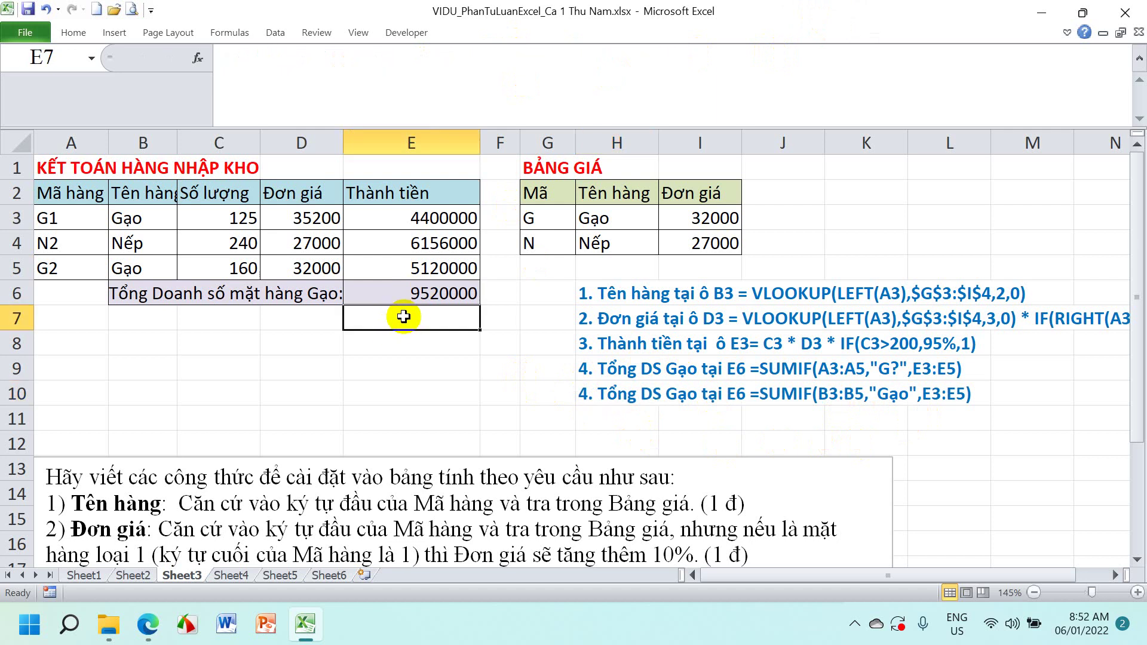
pyautogui.hotkey('ctrl', 'v')
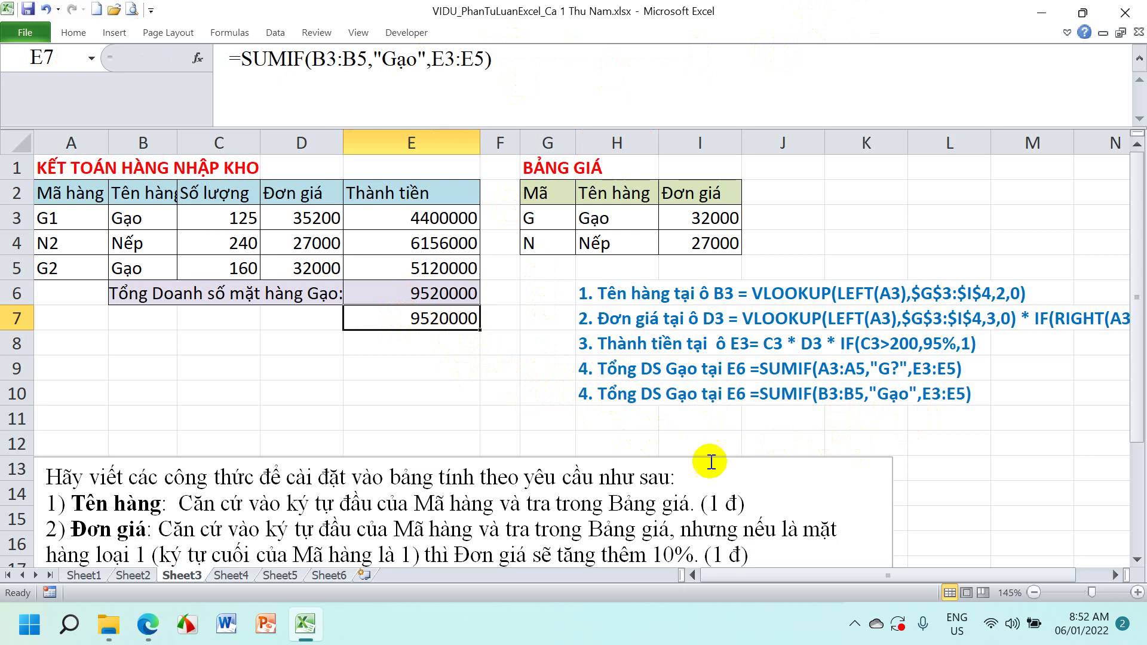
pyautogui.click(233, 575)
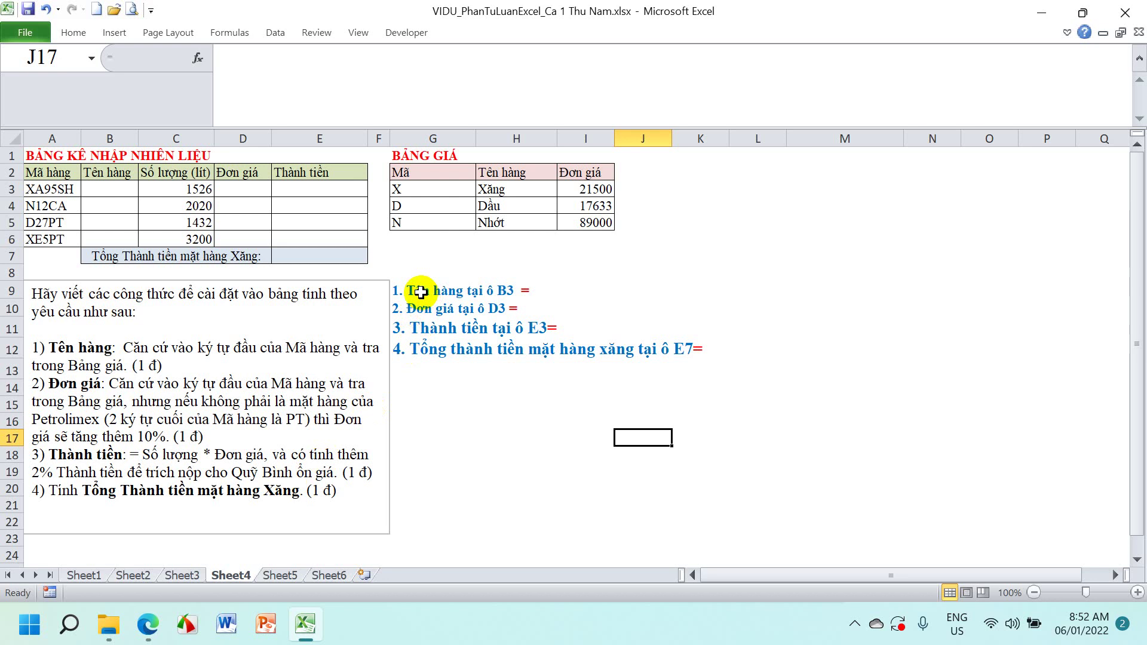
# Pin the ribbon and raise the font of the G9:G10 notes to 16 pt
pyautogui.click(421, 293)
pyautogui.moveTo(420, 293); pyautogui.dragTo(420, 312)
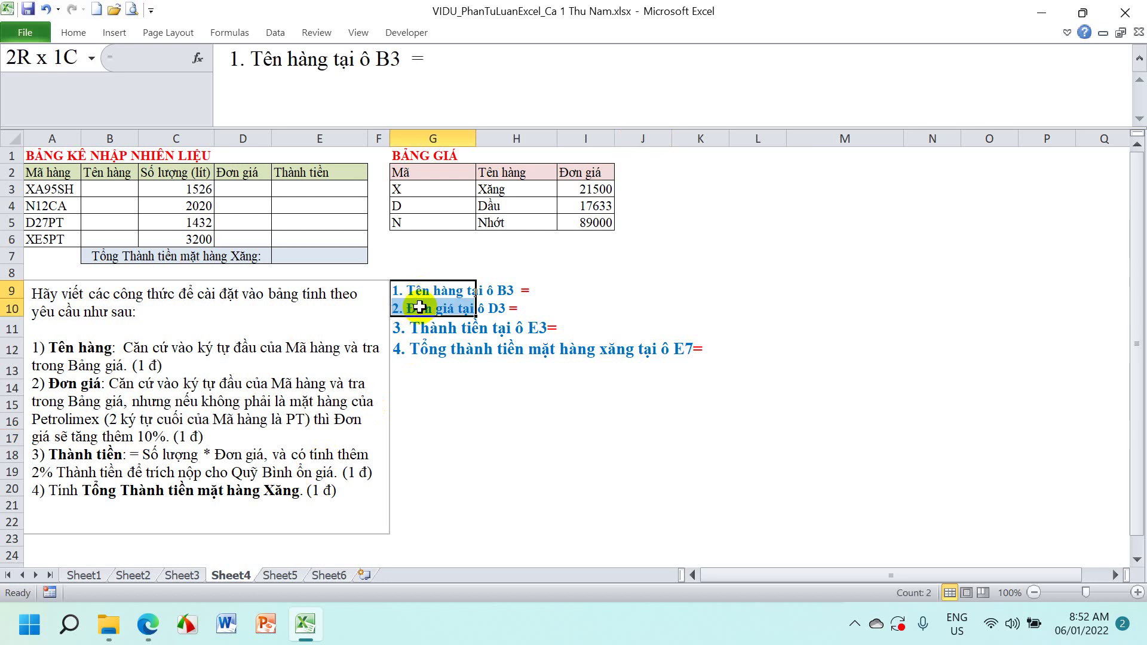
pyautogui.doubleClick(84, 33)
pyautogui.click(251, 60)
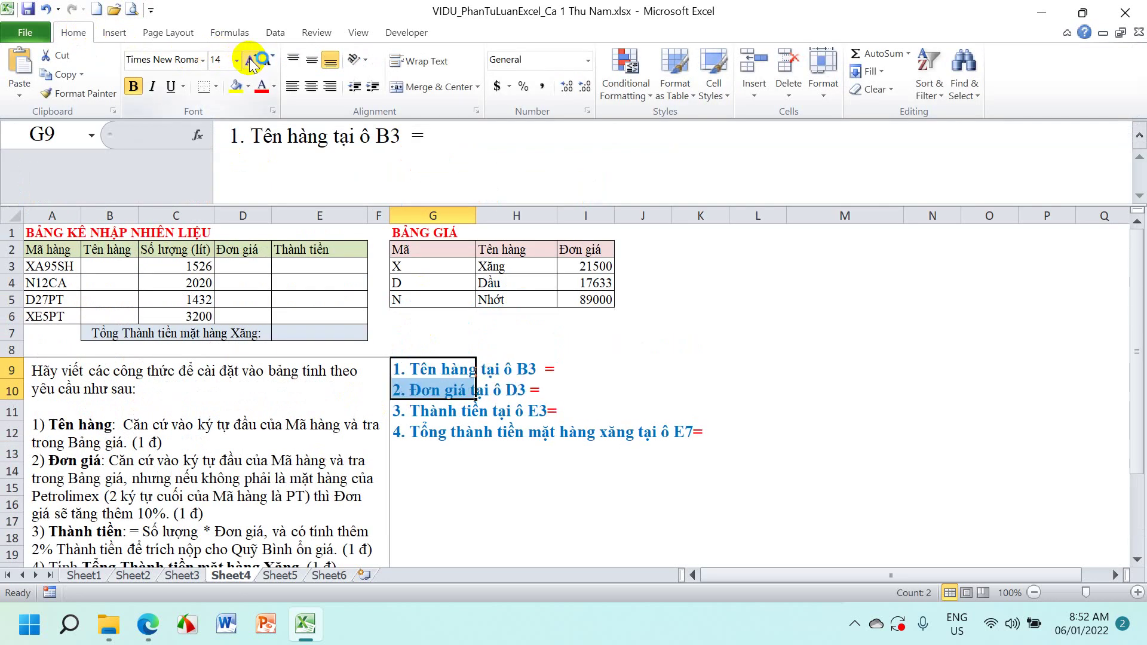
pyautogui.click(251, 59)
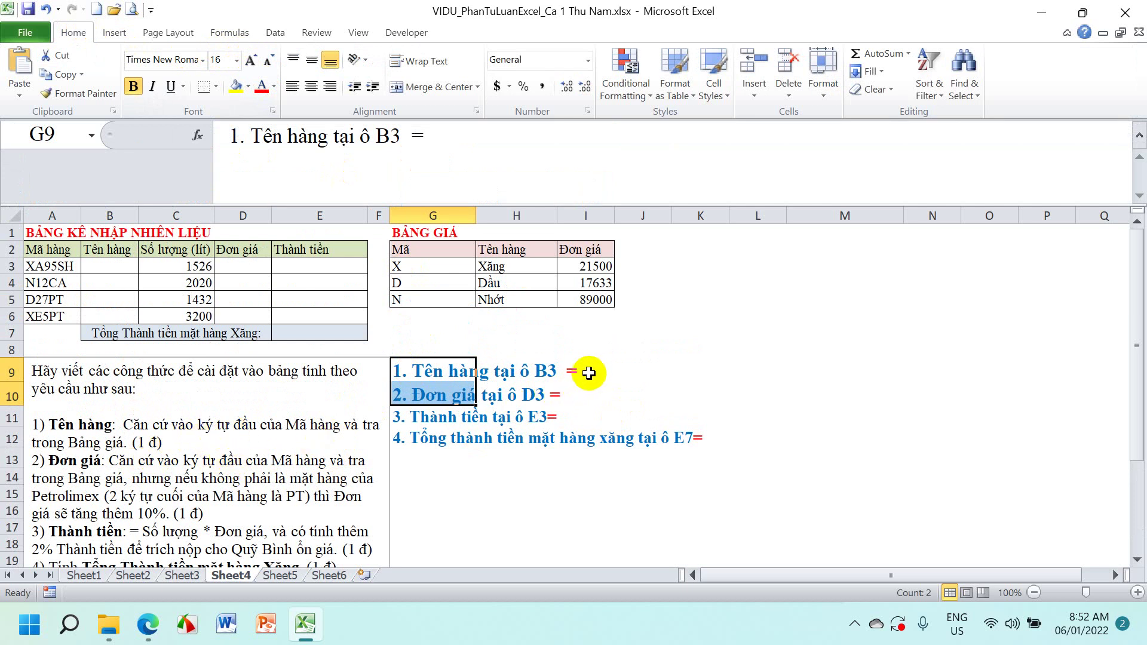
pyautogui.click(410, 372)
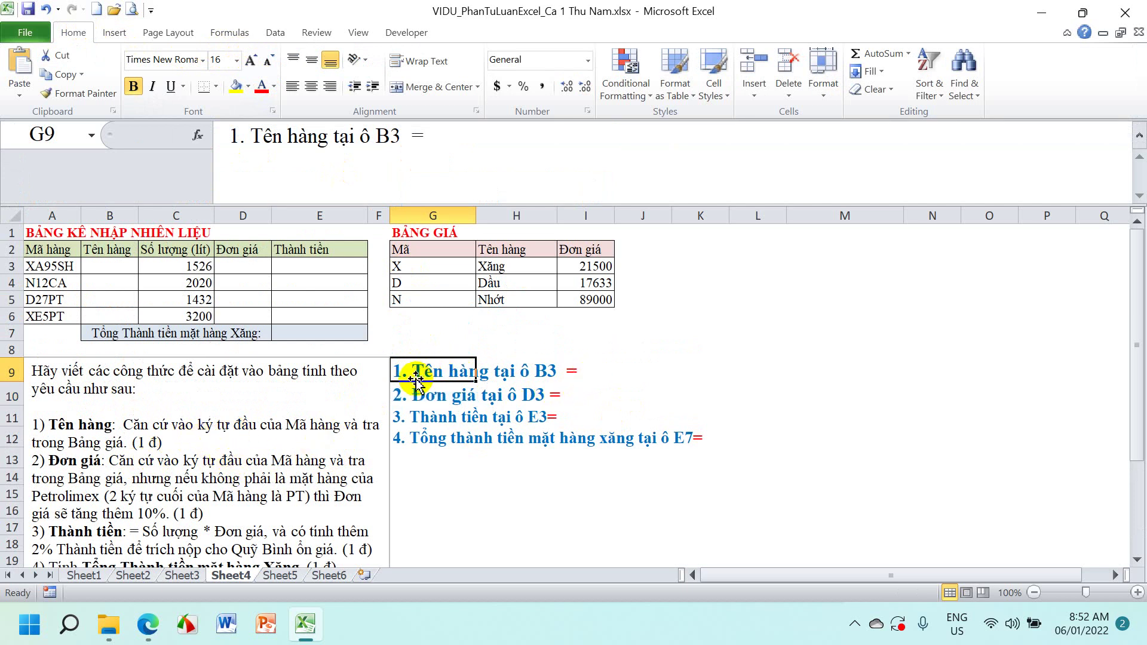
# Switch to Sheet5, the customer consumption exercise
pyautogui.click(283, 576)
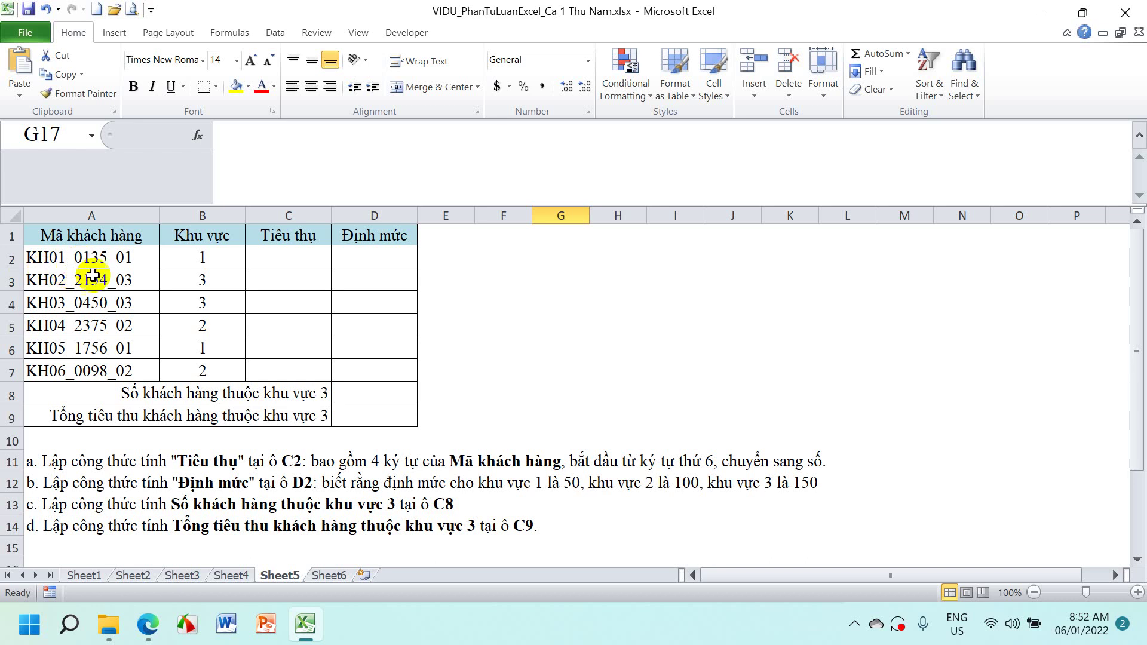
# Enter =VALUE(MID(A2,6,4)) in C2 to extract the customer code's number
pyautogui.click(278, 259)
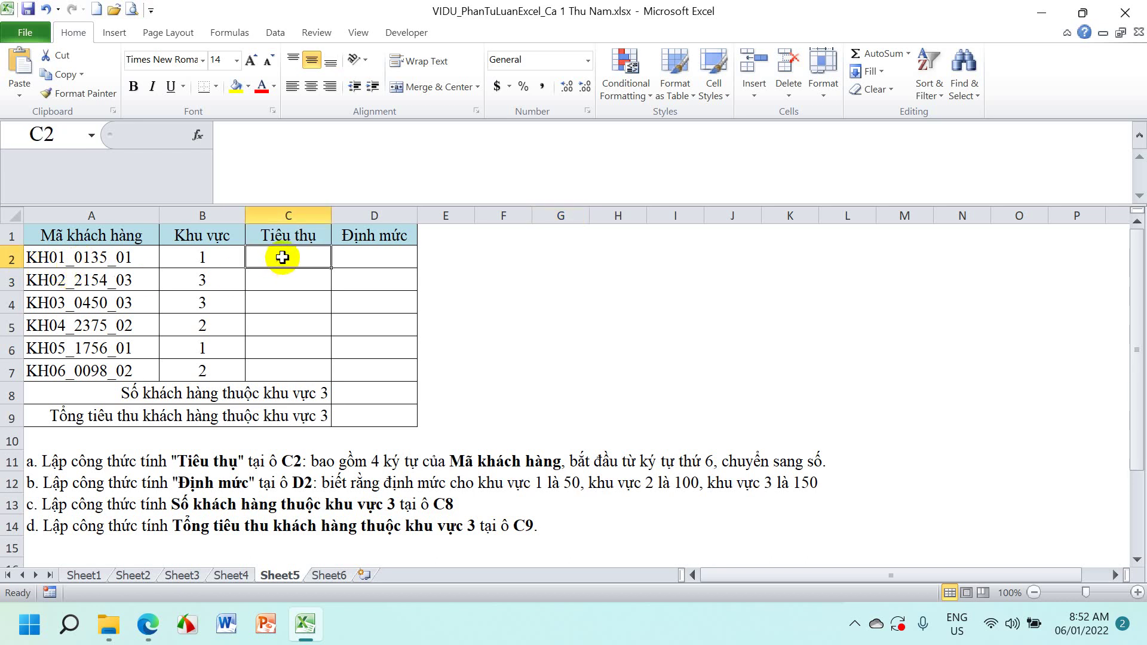
pyautogui.write('=')
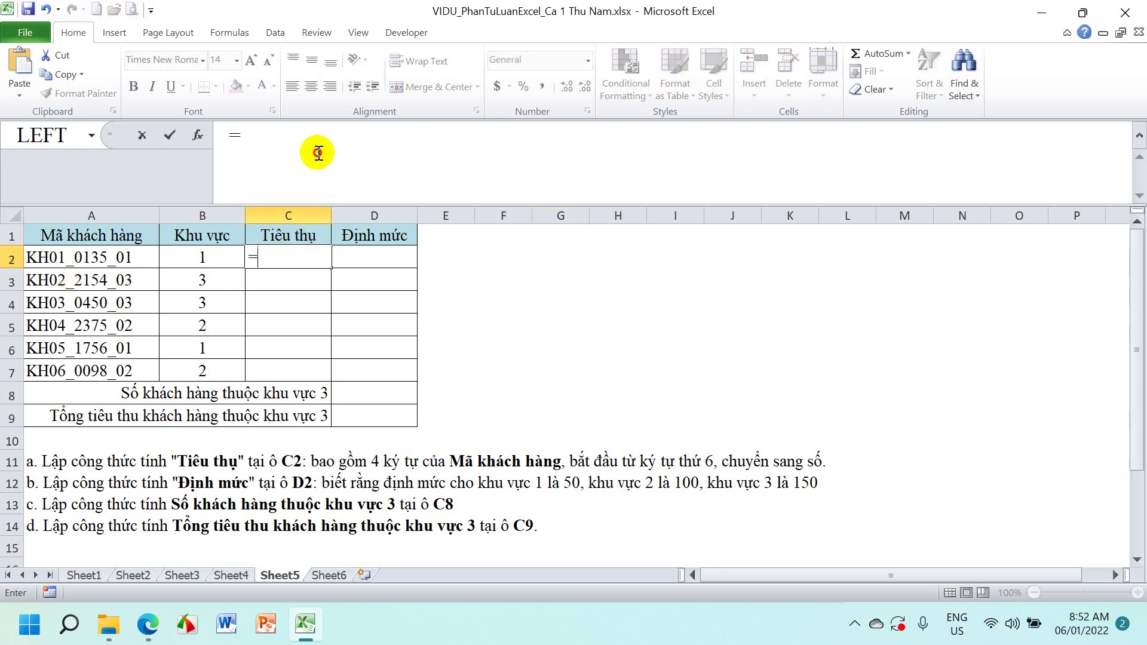
pyautogui.click(319, 153)
pyautogui.write('v')
pyautogui.press('super+s')
pyautogui.write('alu')
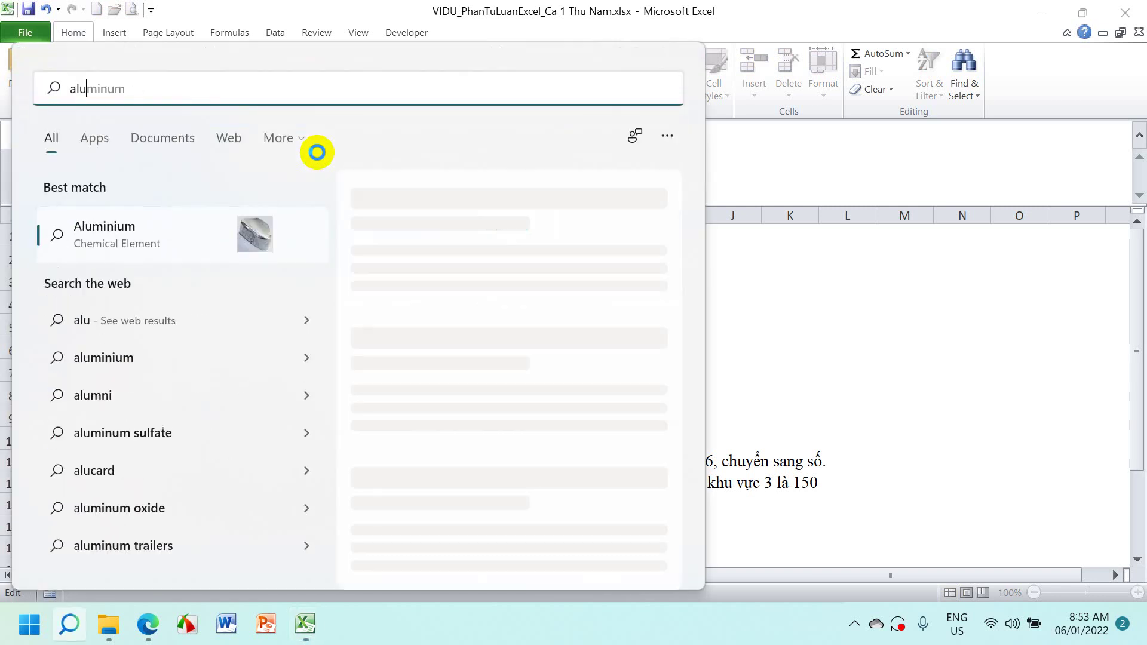
pyautogui.press('Escape')
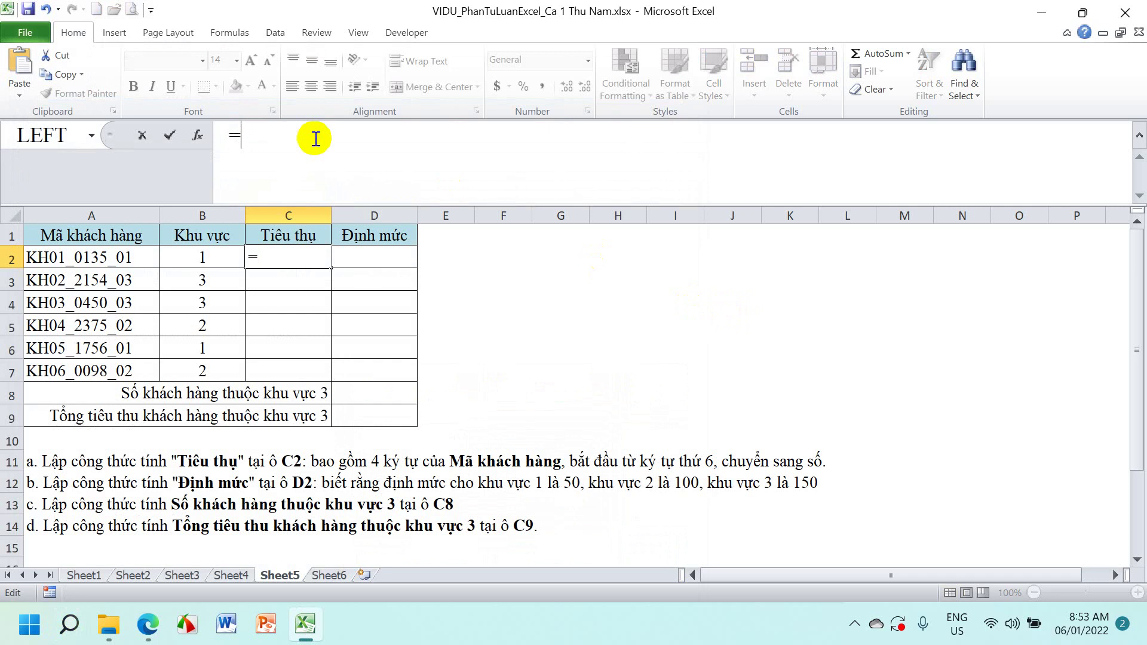
pyautogui.write('VALUE')
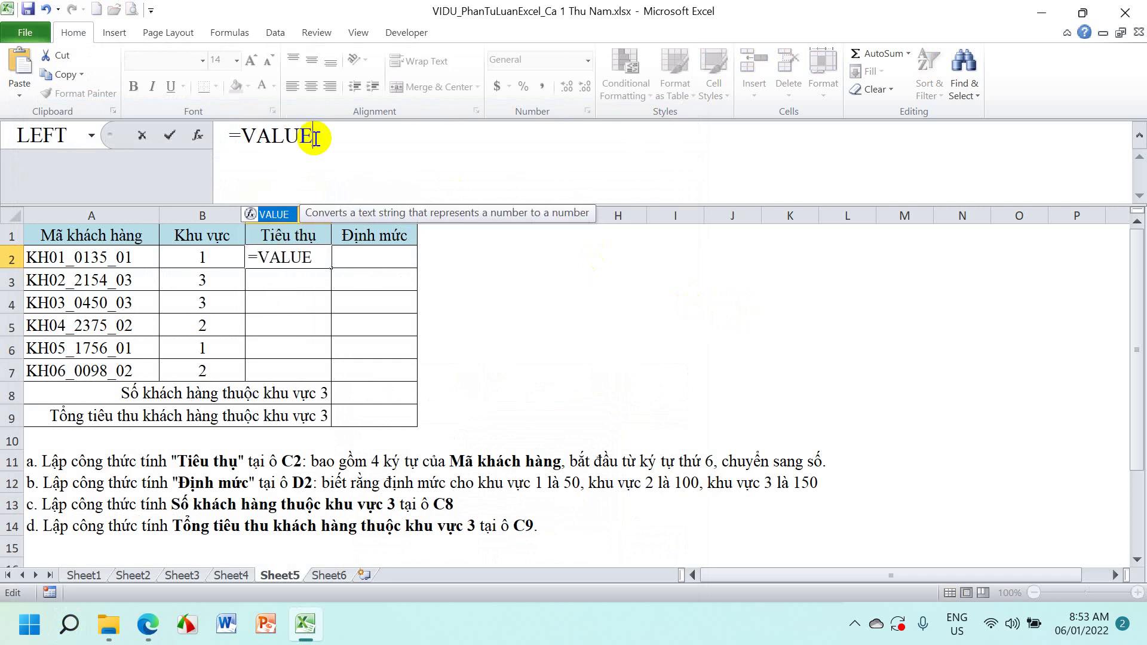
pyautogui.write('( MID')
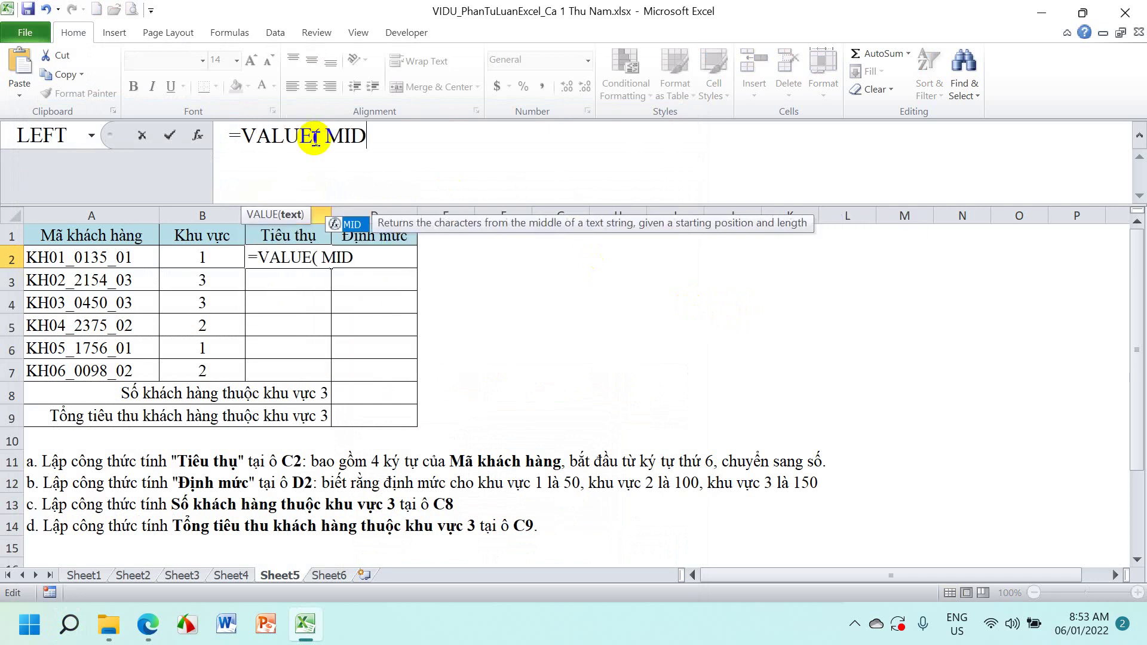
pyautogui.write('(')
pyautogui.click(94, 257)
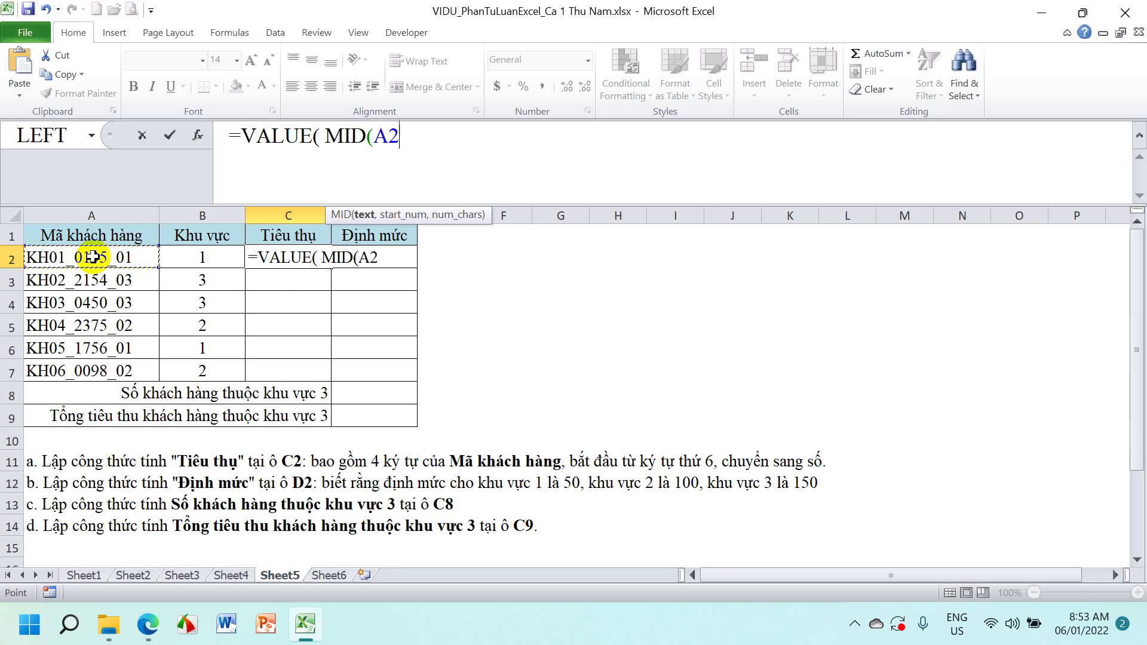
pyautogui.write(',6')
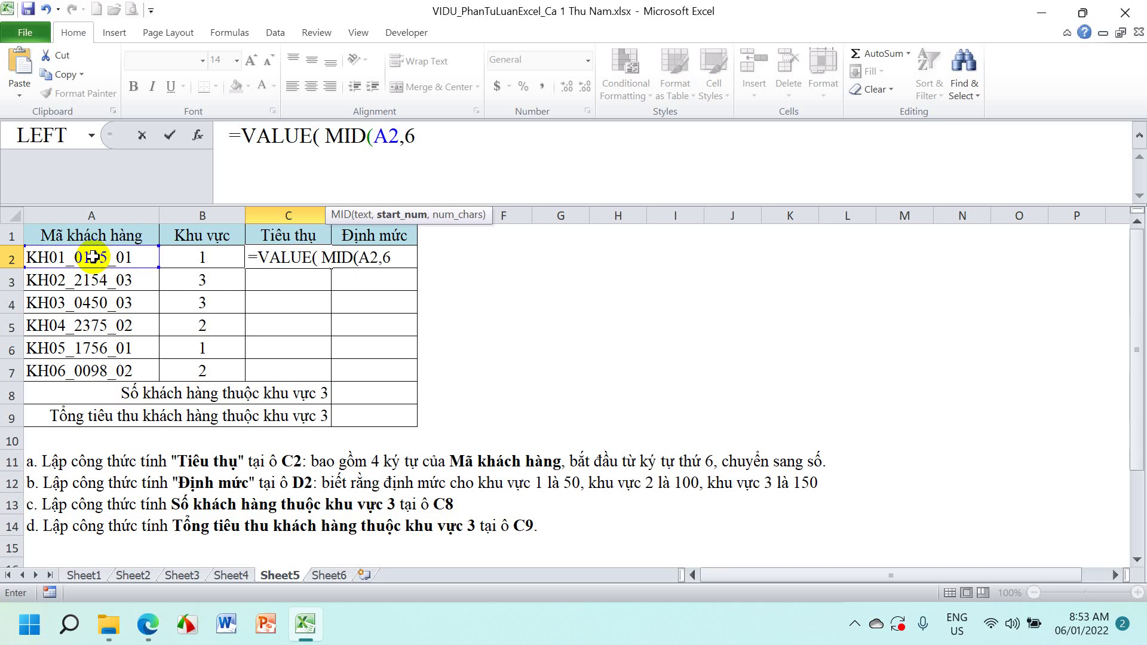
pyautogui.write(',4')
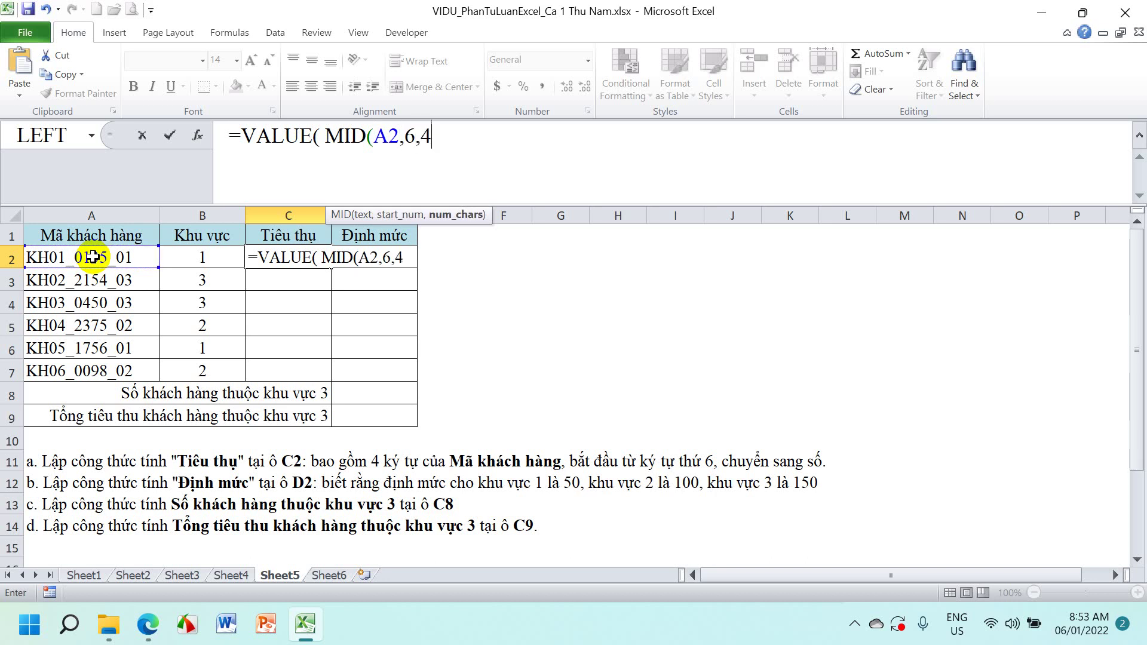
pyautogui.write(')')
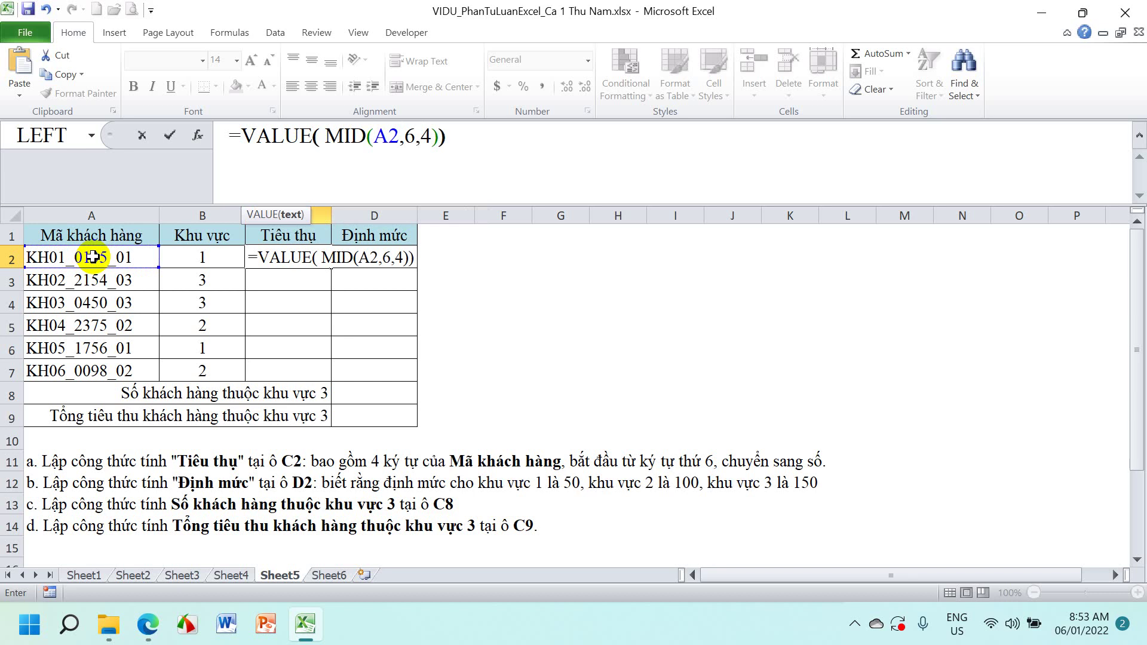
pyautogui.press('Return')
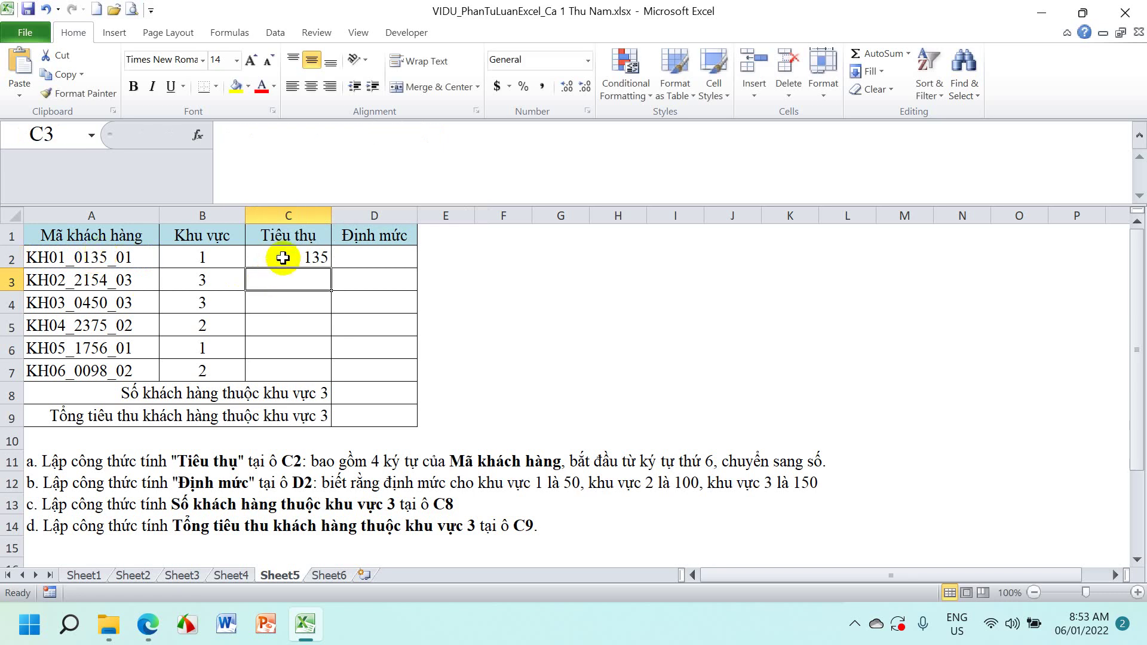
# Fill the C2 formula down to C7: 135, 2154, 450, 2375, 1756, 98
pyautogui.click(289, 257)
pyautogui.moveTo(330, 268); pyautogui.dragTo(325, 379)
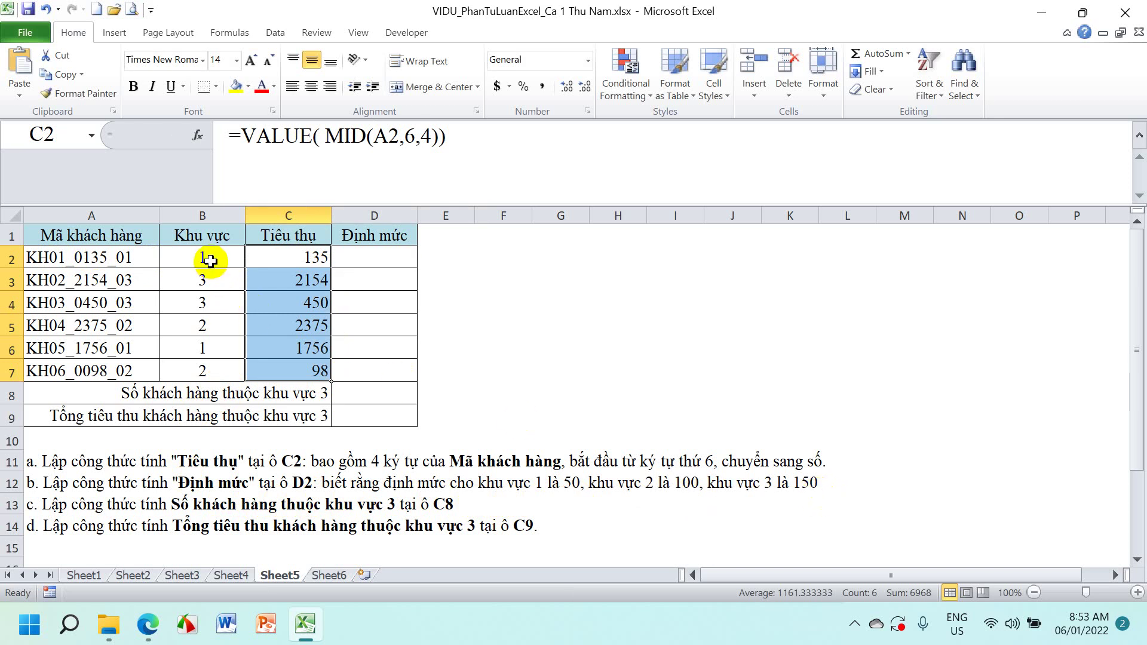
pyautogui.moveTo(201, 257); pyautogui.dragTo(202, 370)
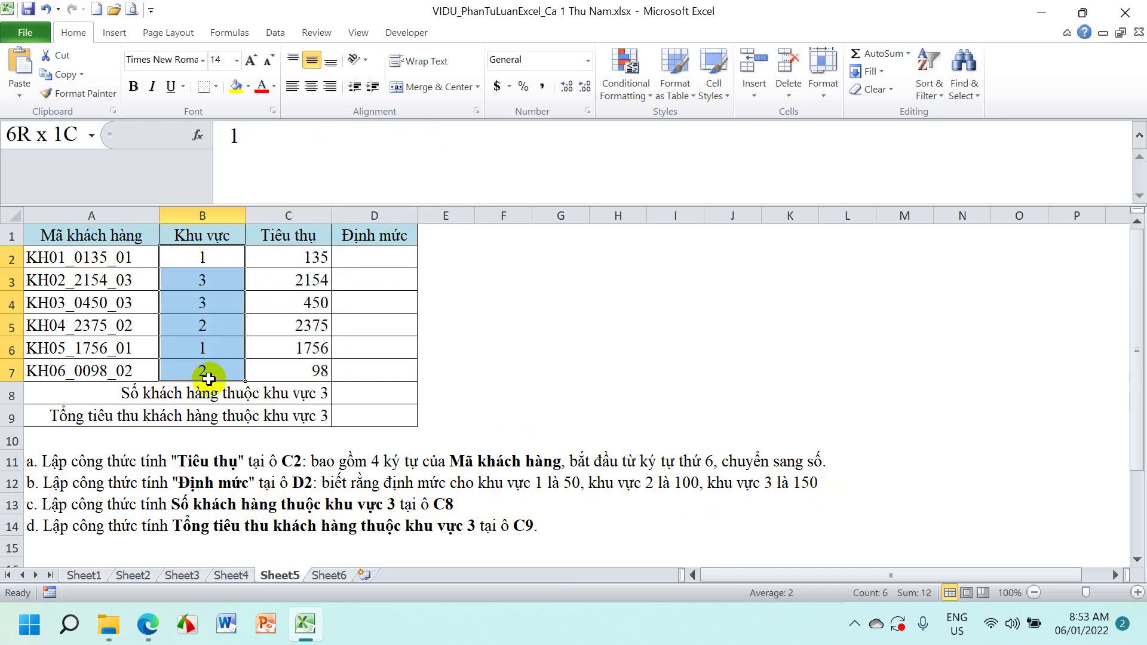
# Enter =IF(B2=1,50,IF(B2=2,100,150)) in D2
pyautogui.click(374, 257)
pyautogui.click(320, 157)
pyautogui.write('=')
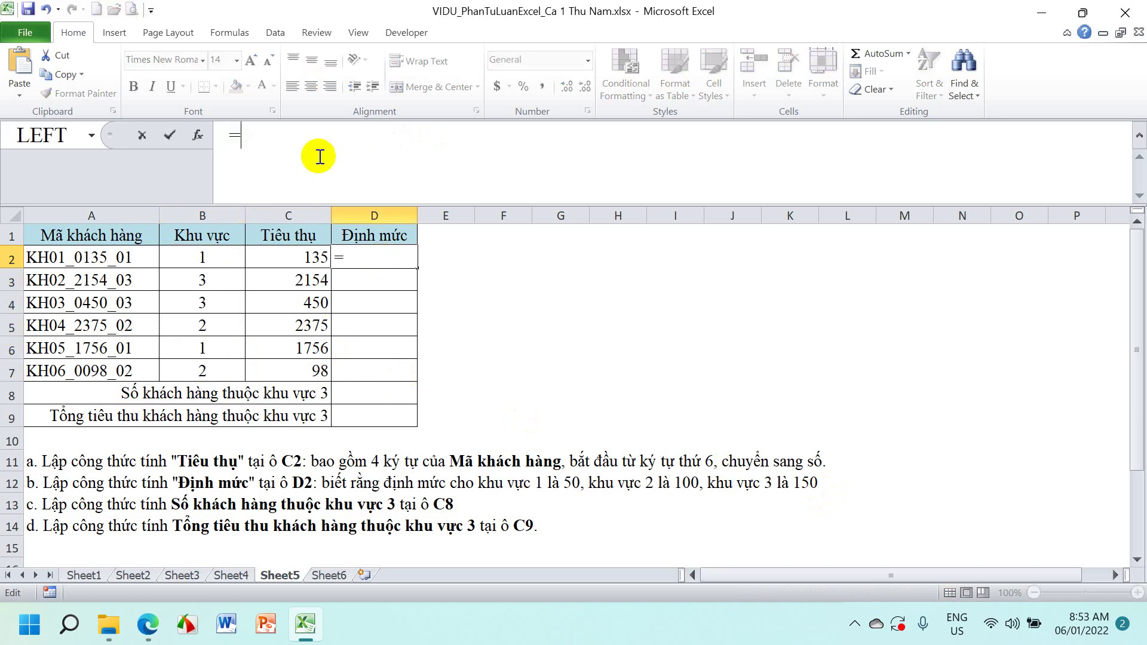
pyautogui.write('IF(')
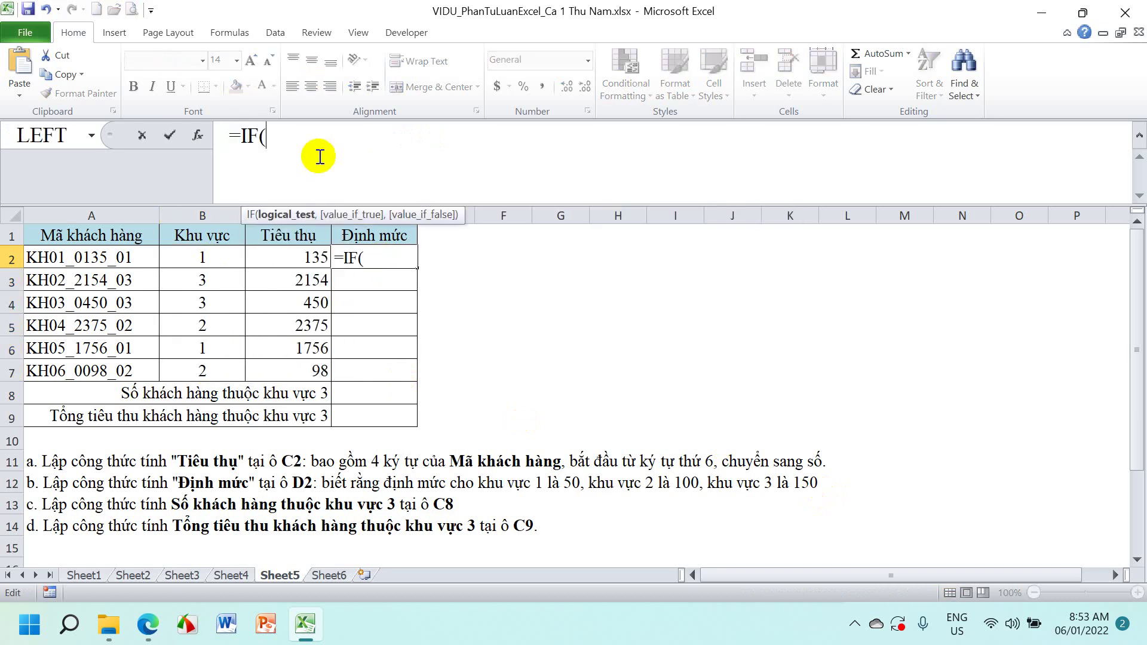
pyautogui.click(200, 258)
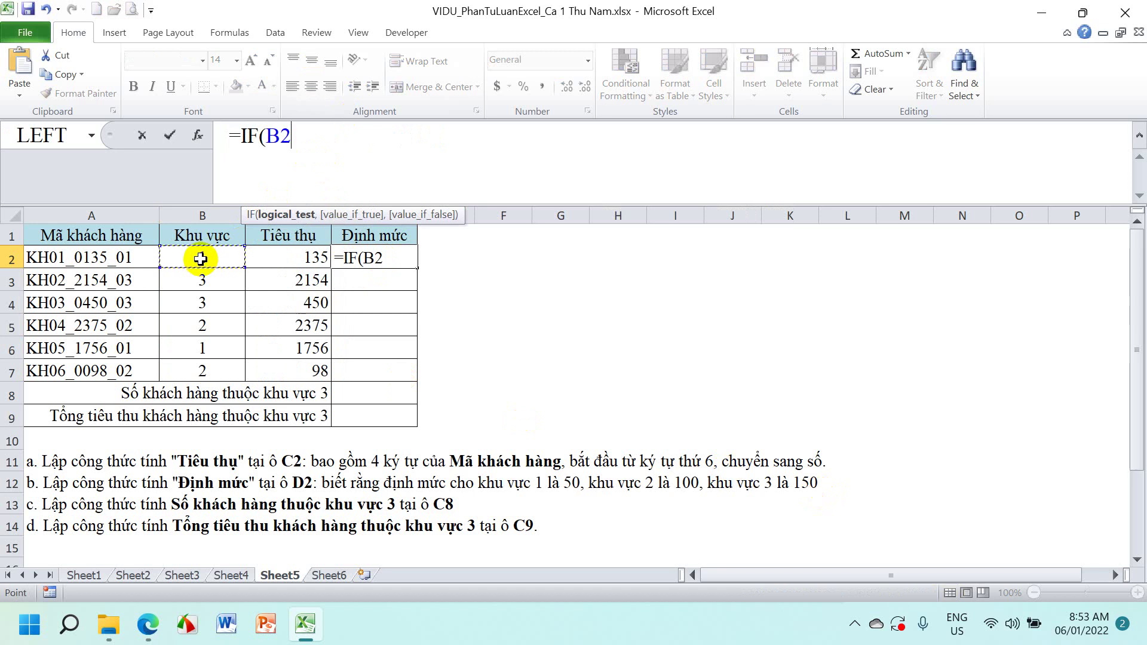
pyautogui.write('=1')
pyautogui.write(',5')
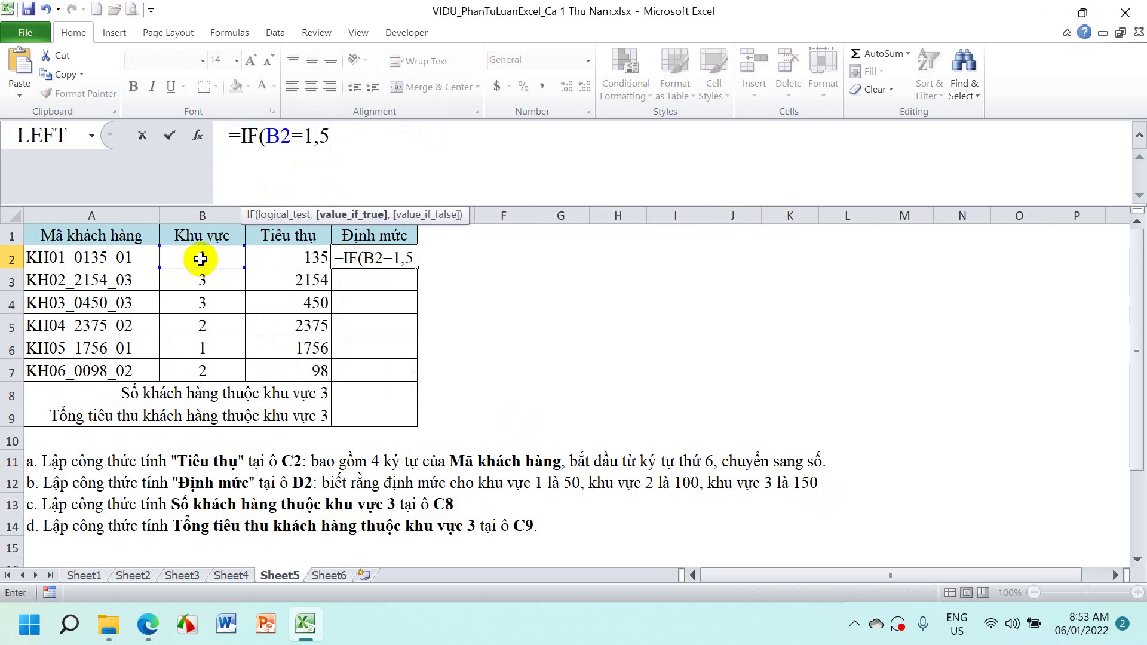
pyautogui.write('0,')
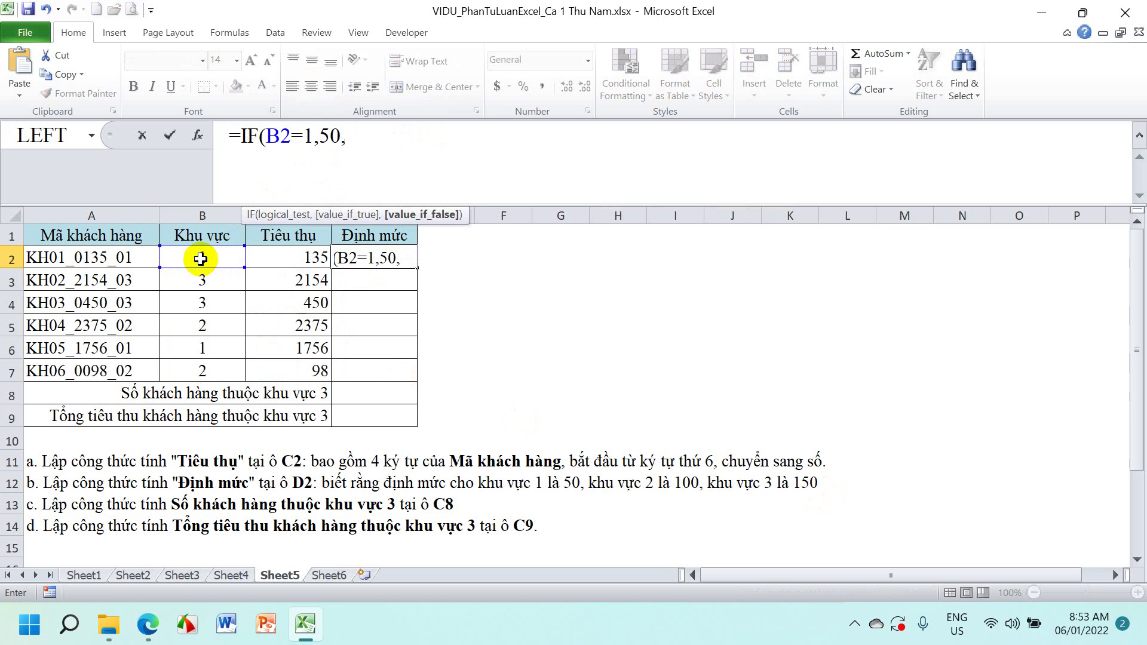
pyautogui.write('IF(')
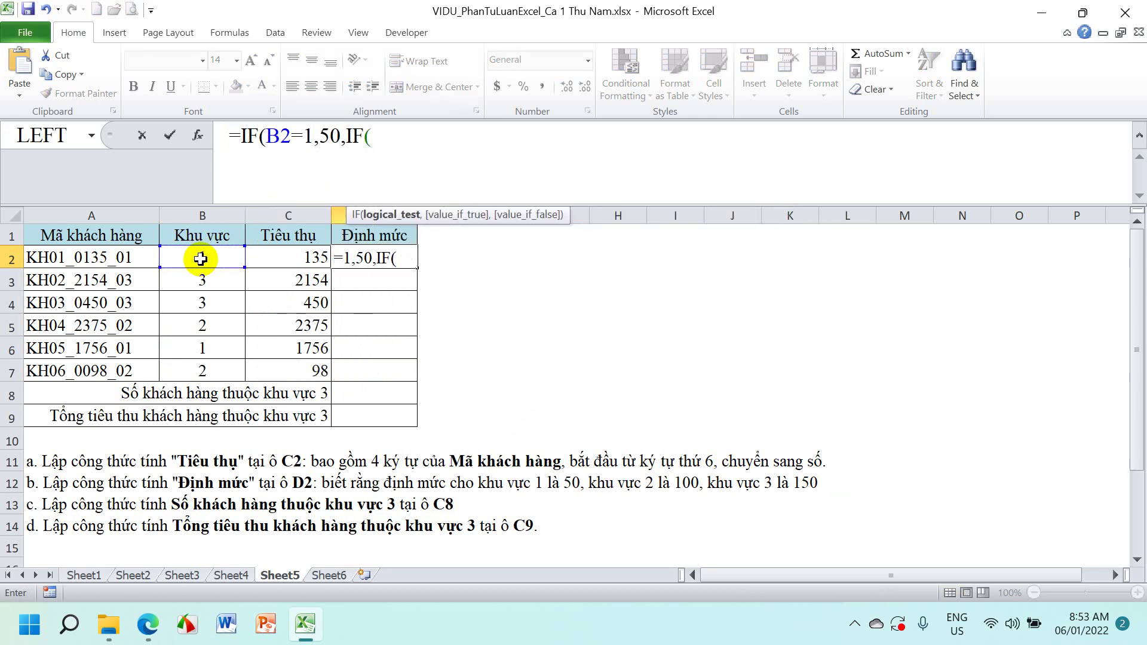
pyautogui.click(203, 256)
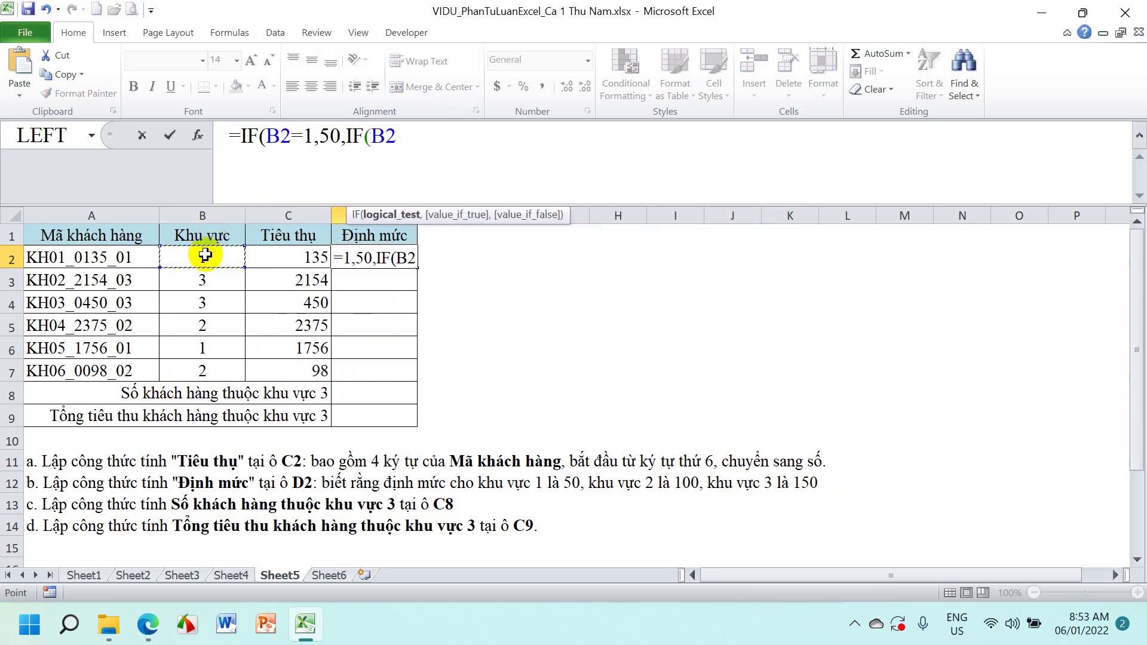
pyautogui.write('=2')
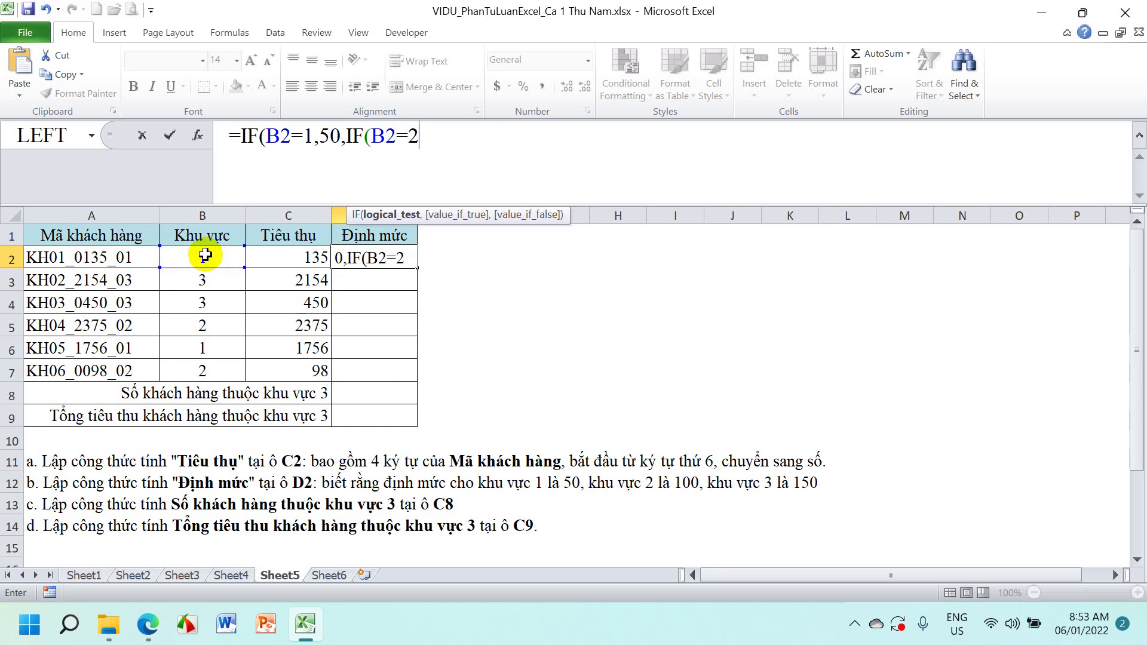
pyautogui.write(',1')
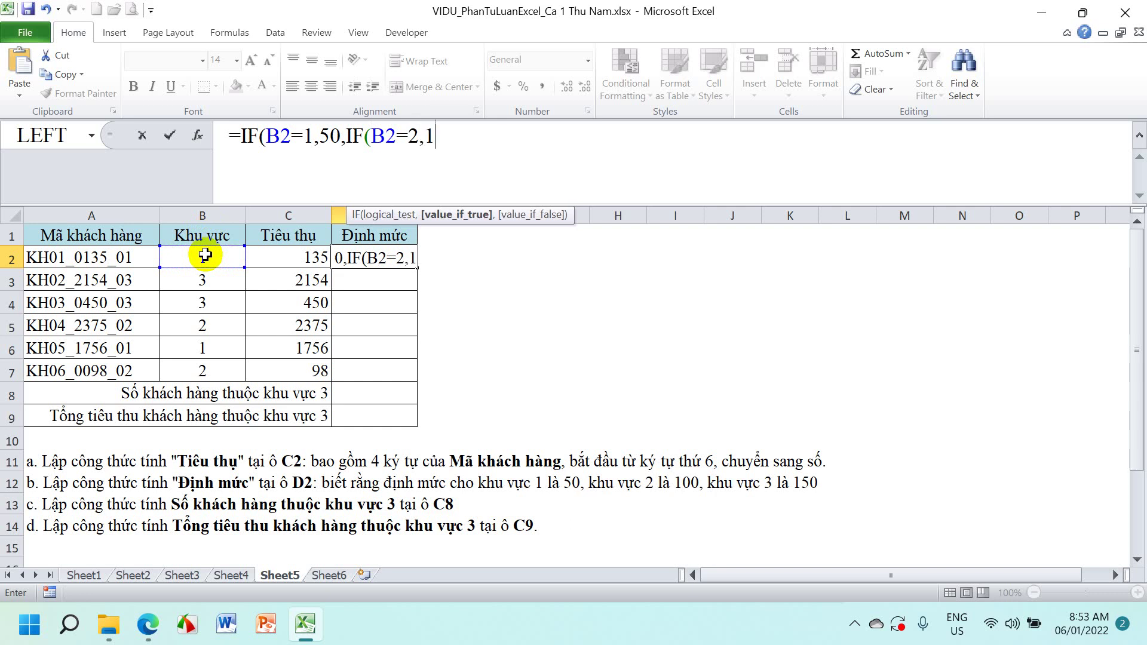
pyautogui.write('00')
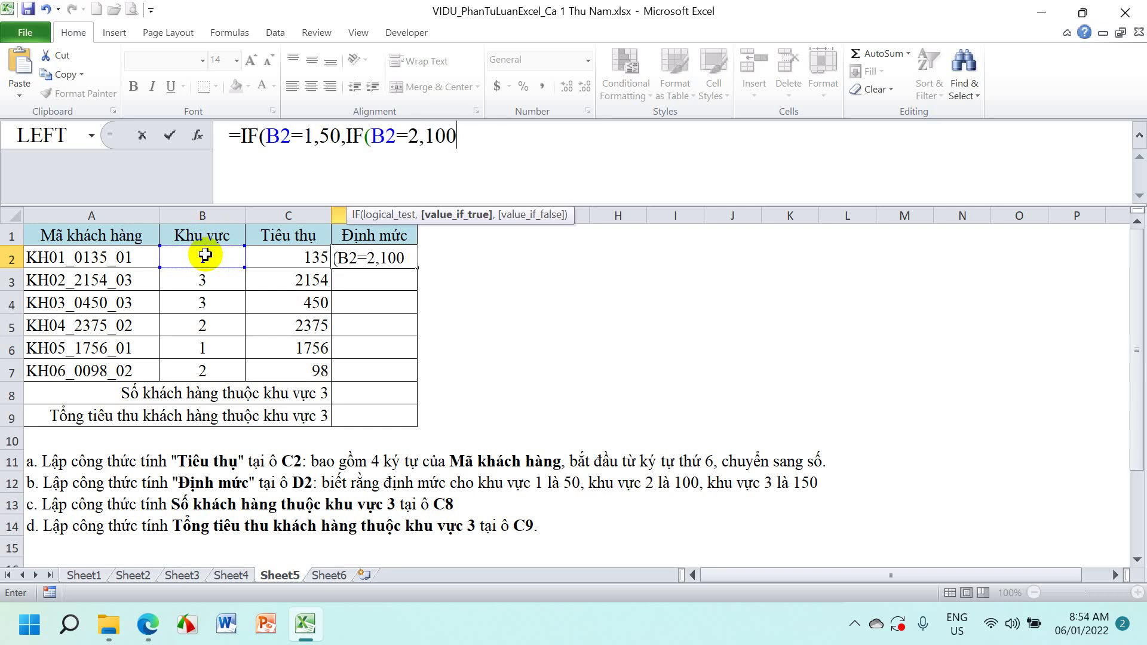
pyautogui.write(',1')
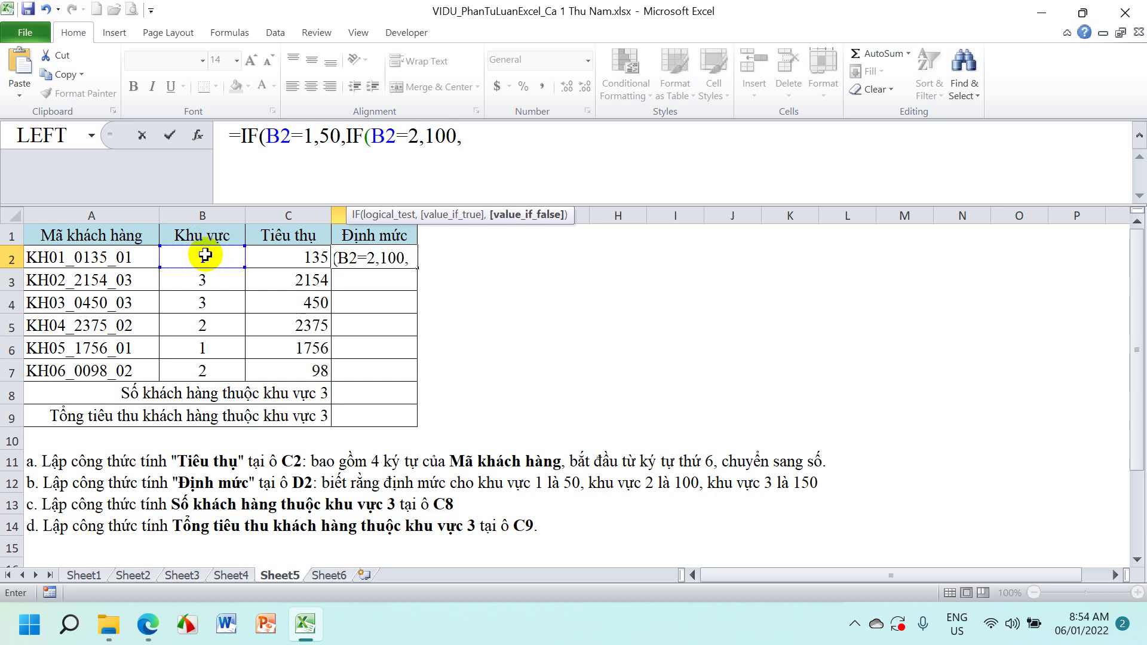
pyautogui.write('50')
pyautogui.press('Return')
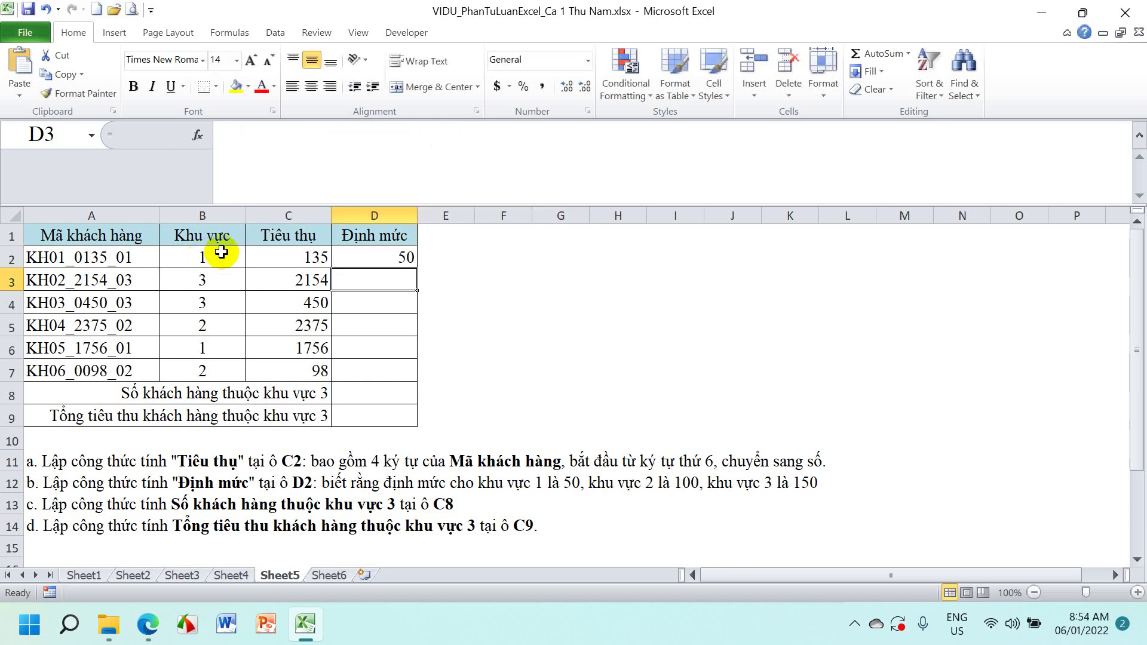
# Fill the D2 formula to D7 (50, 150, 150, 100, 50, 100) and widen column D
pyautogui.click(353, 262)
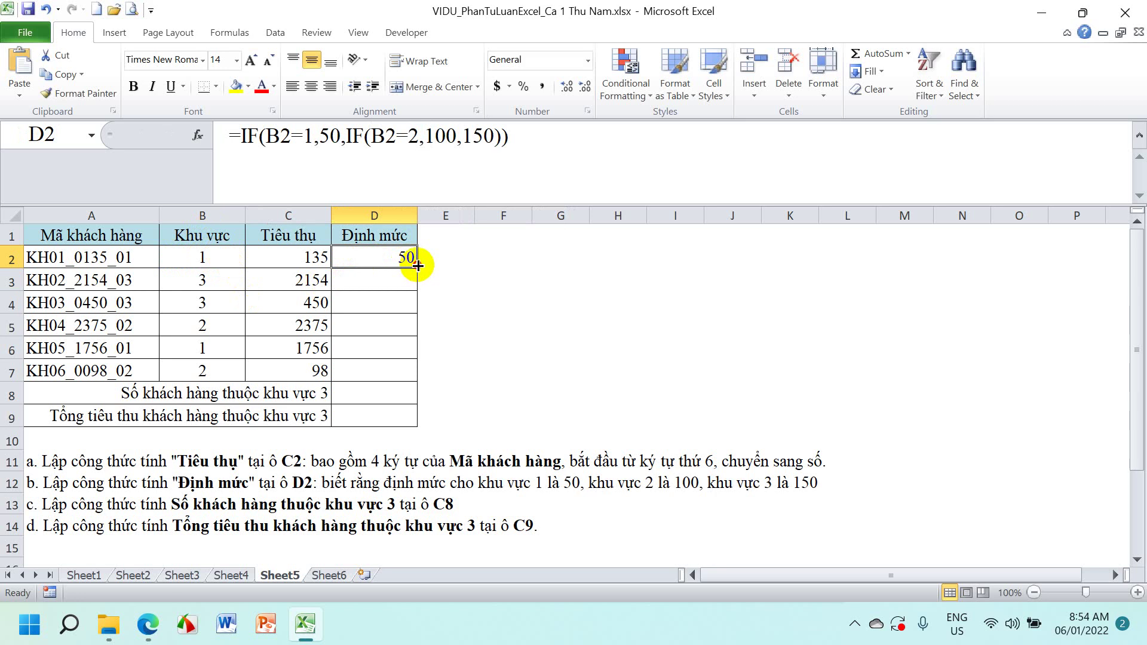
pyautogui.moveTo(416, 266); pyautogui.dragTo(410, 376)
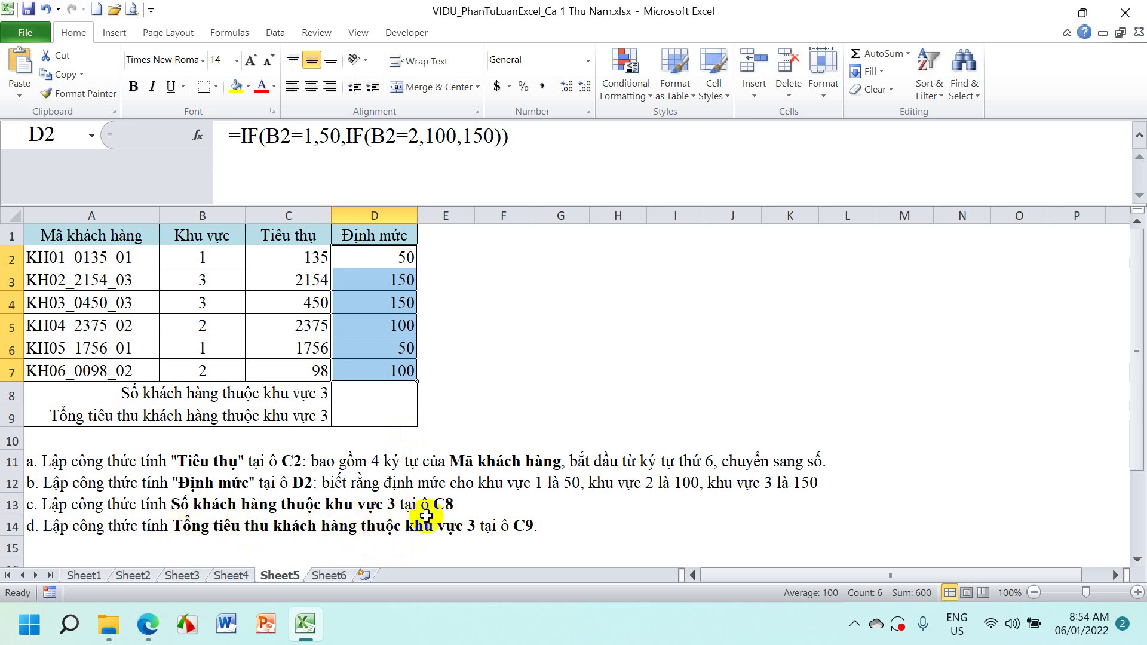
pyautogui.click(375, 398)
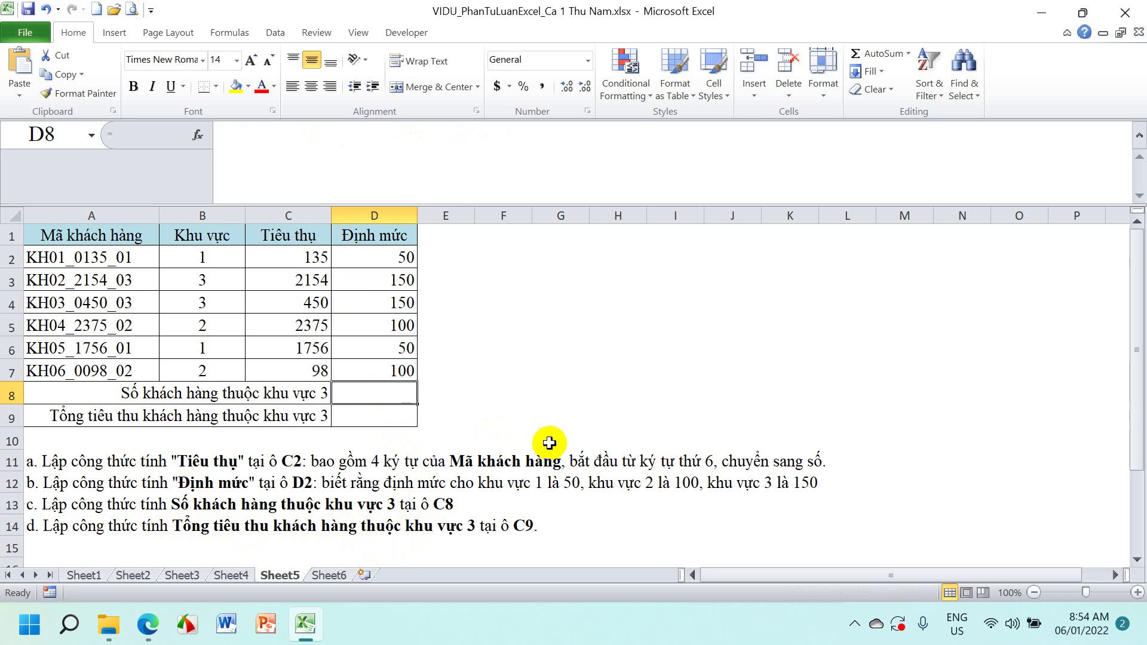
pyautogui.click(223, 283)
pyautogui.click(217, 301)
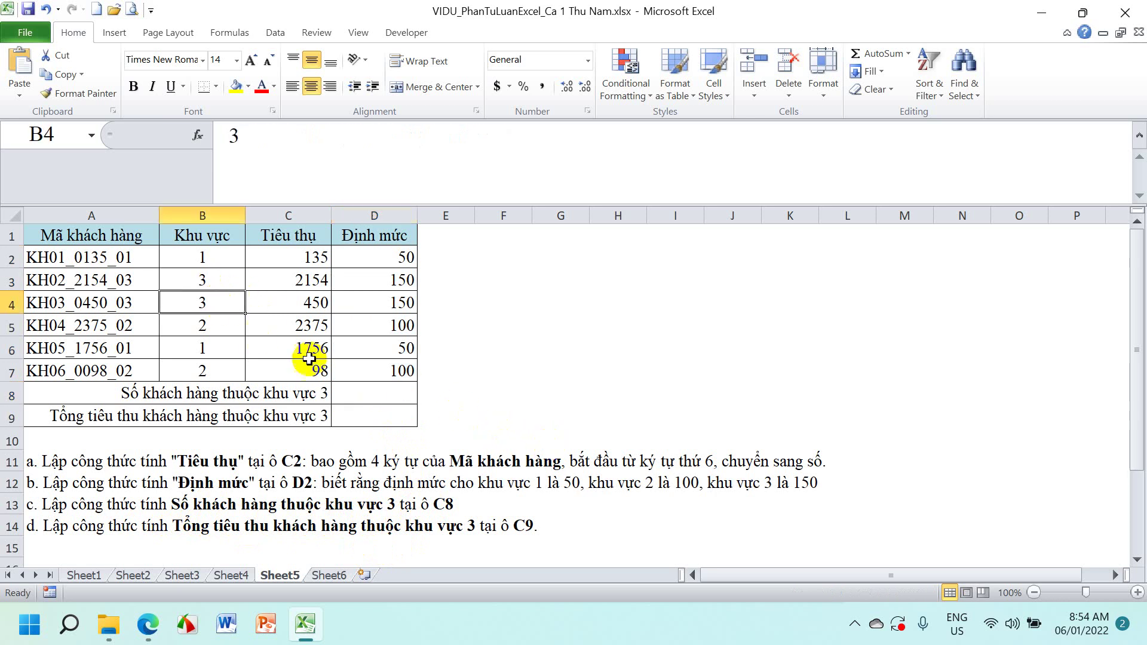
pyautogui.click(365, 393)
pyautogui.moveTo(417, 217); pyautogui.dragTo(458, 219)
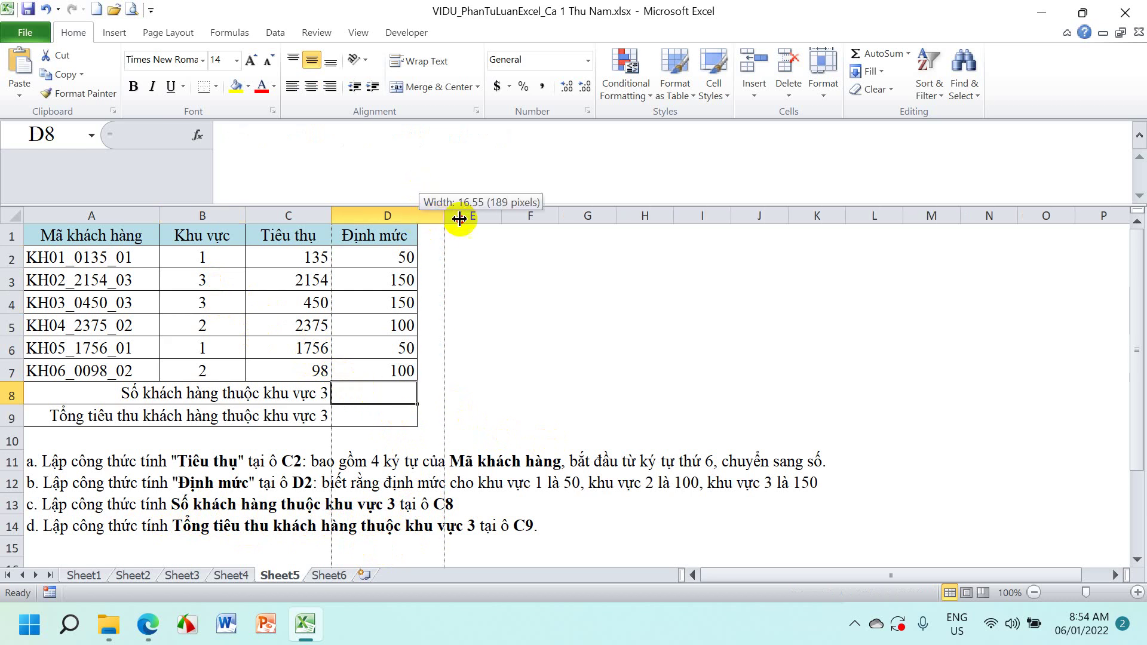
# Enter =COUNTIF(B2:B7,"3") in D8 to count the 2 area-3 customers
pyautogui.write('=')
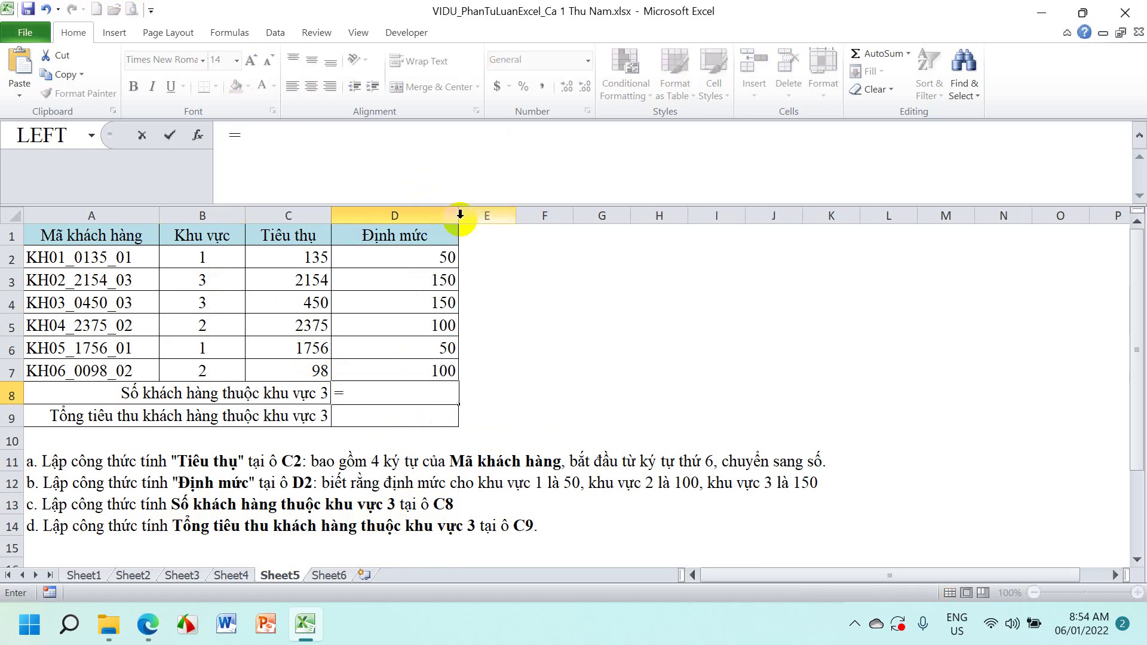
pyautogui.write('COUNTIF')
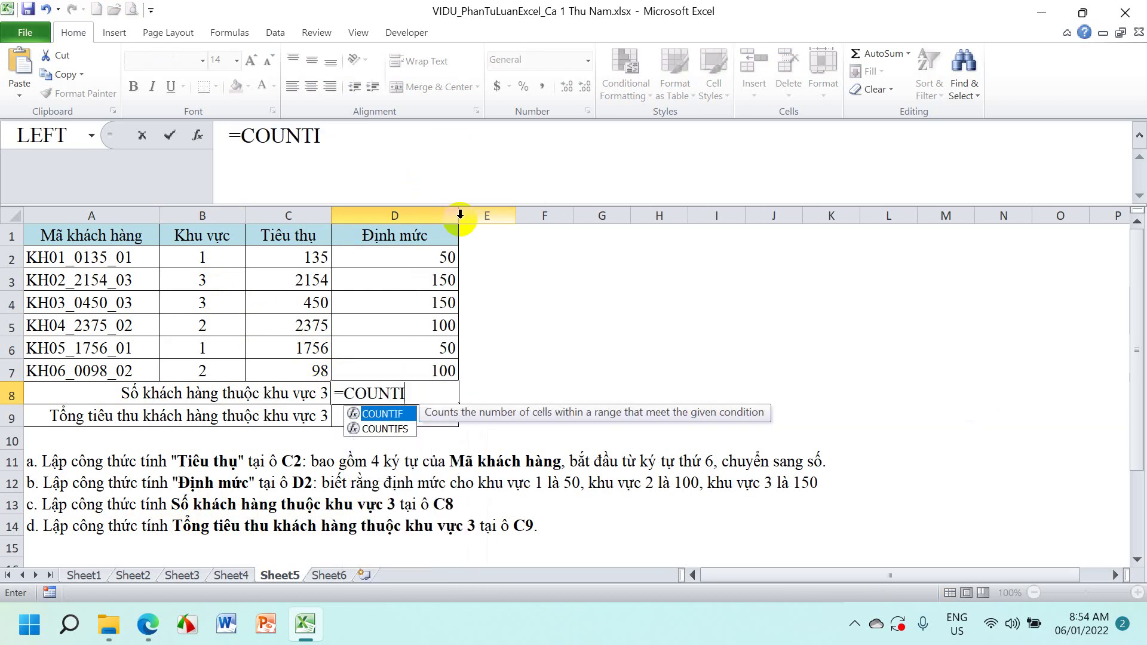
pyautogui.write('(')
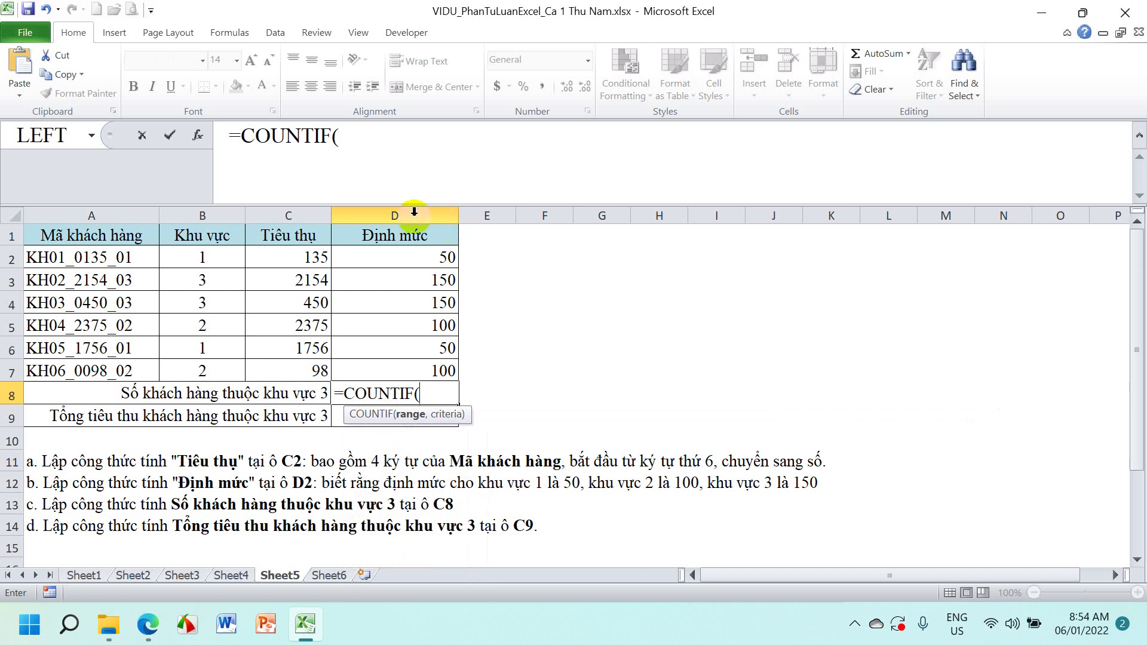
pyautogui.moveTo(207, 257); pyautogui.dragTo(207, 365)
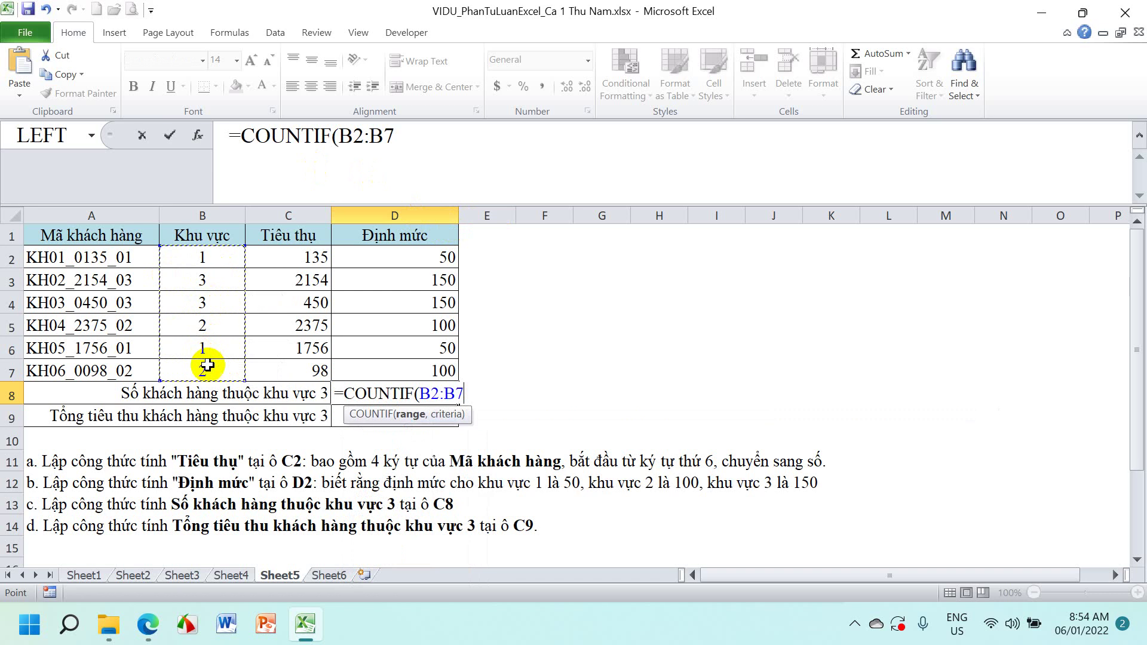
pyautogui.write(',"3')
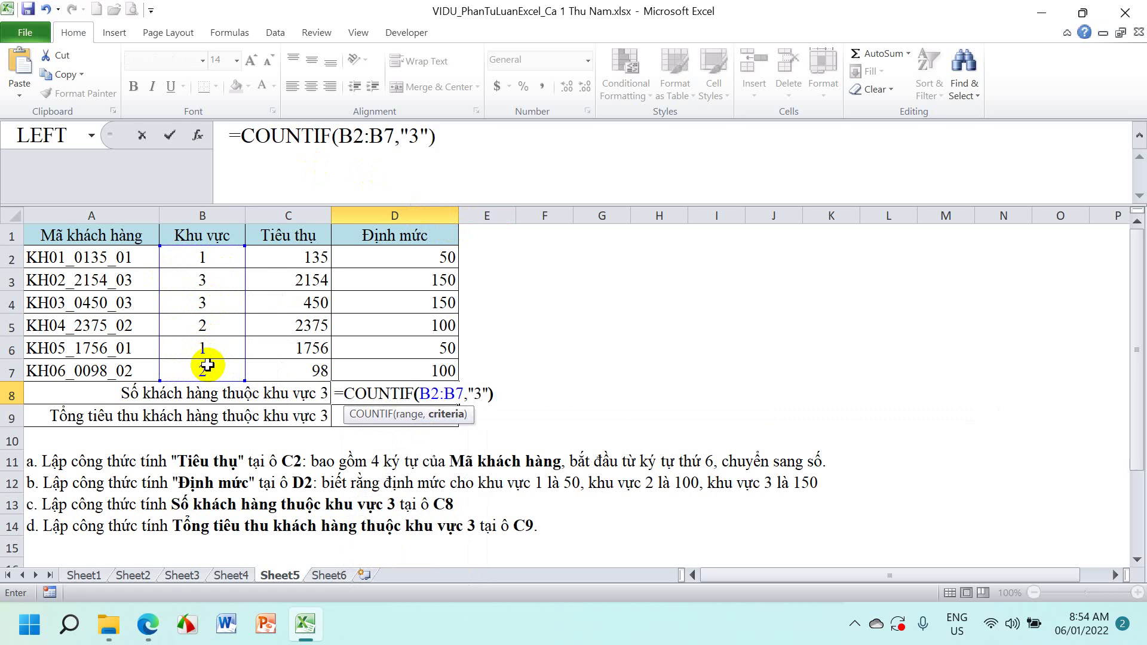
pyautogui.press('Return')
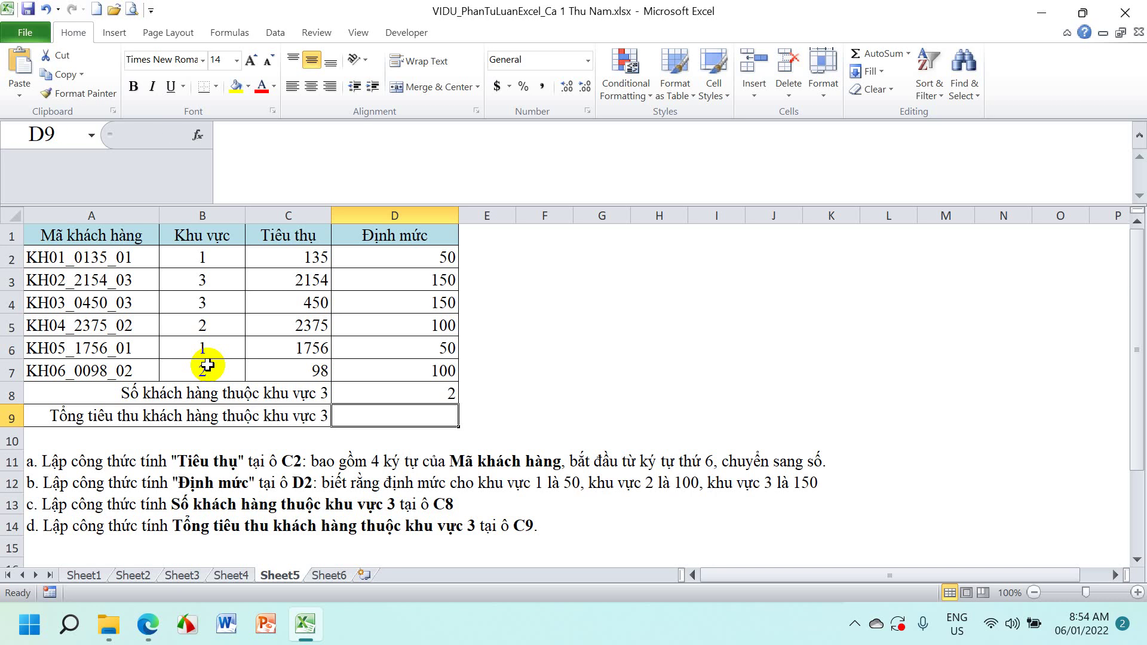
# Enter =SUMIF(B2:B7,"3",C2:C7) in D9 for 2604, then review the column C formulas
pyautogui.write('=SUMI')
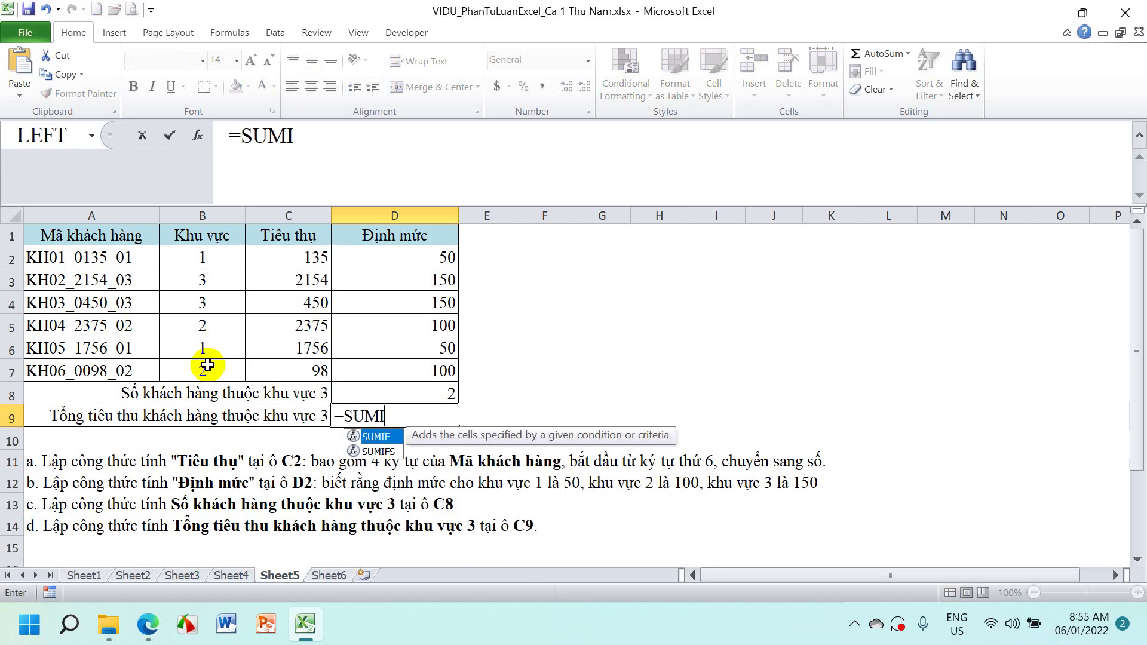
pyautogui.write('F(')
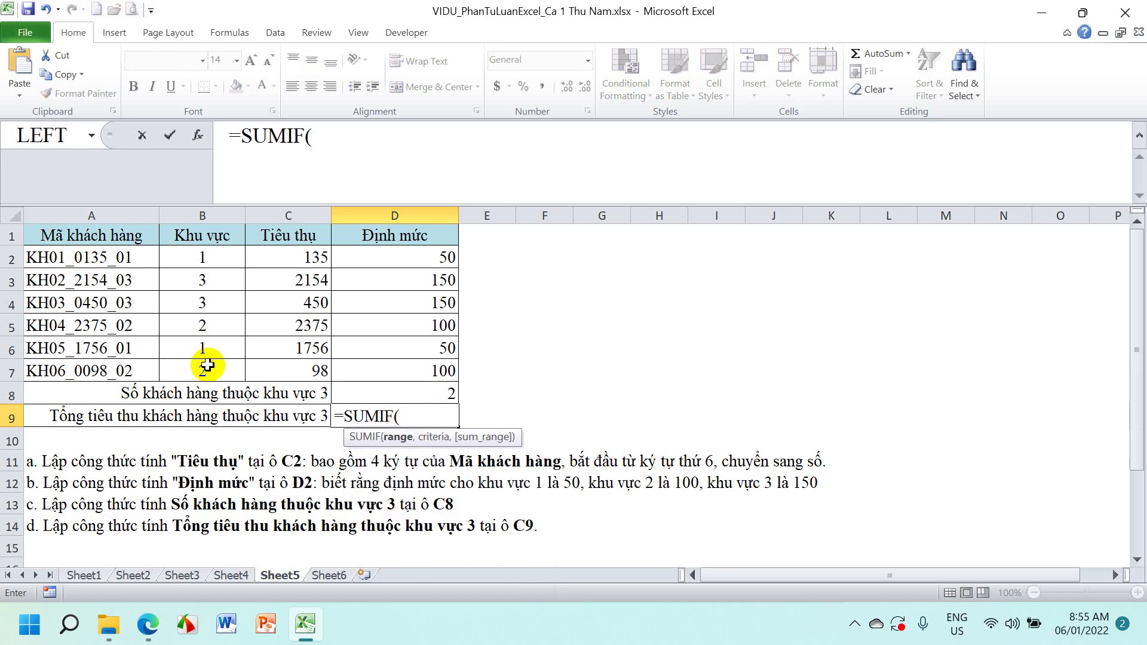
pyautogui.moveTo(202, 257); pyautogui.dragTo(202, 364)
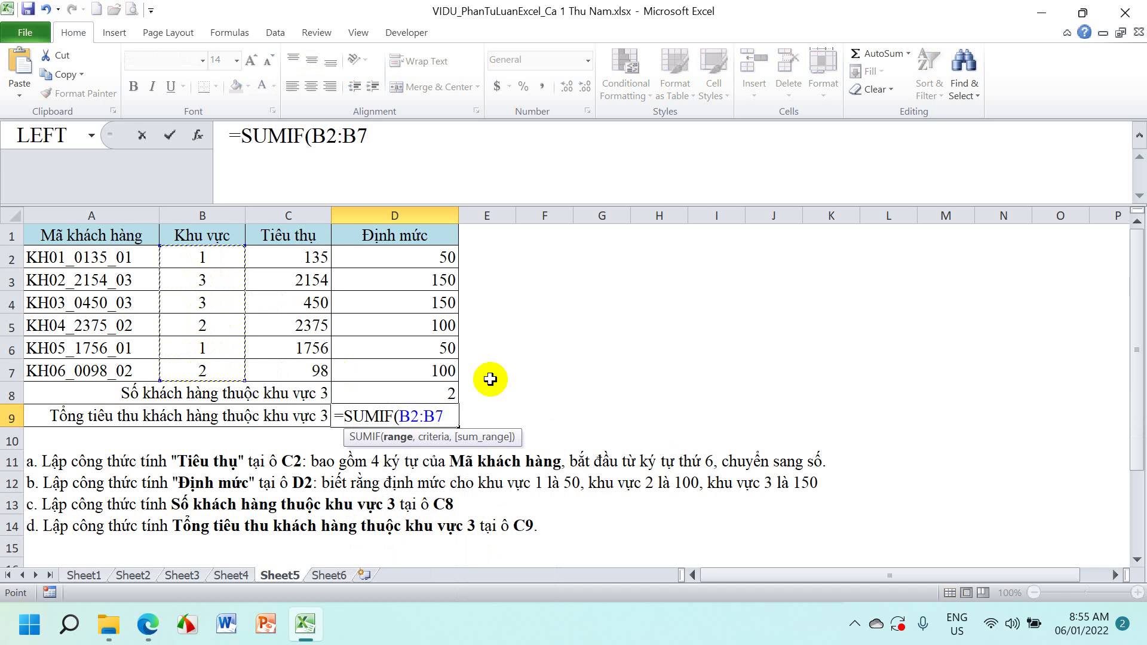
pyautogui.write(',"3')
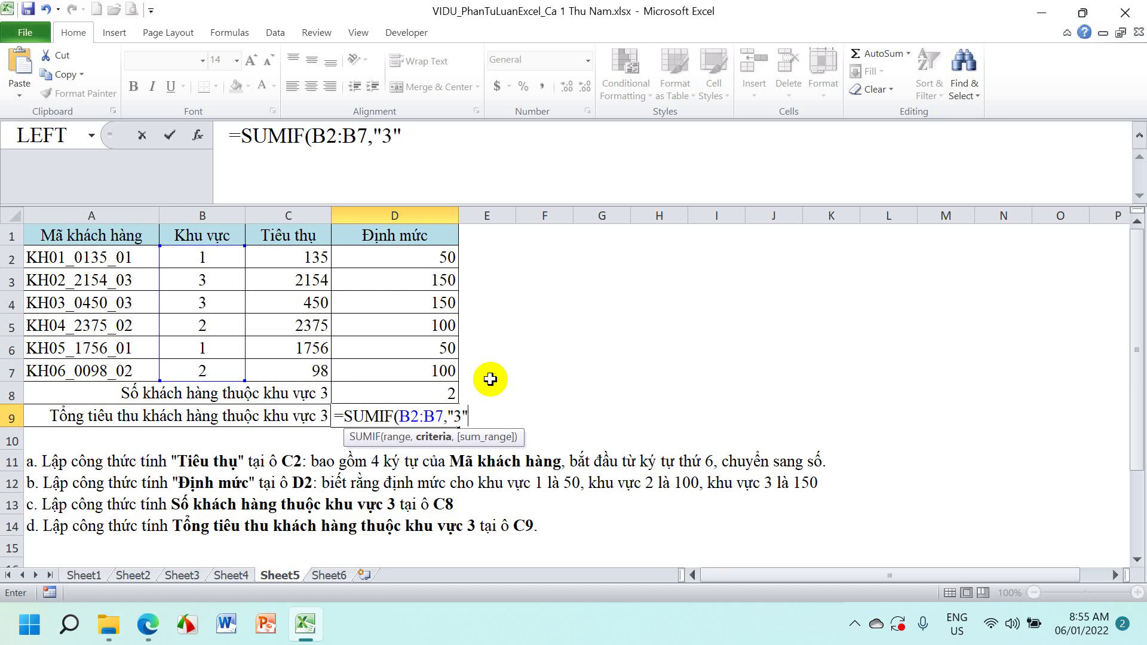
pyautogui.write(',')
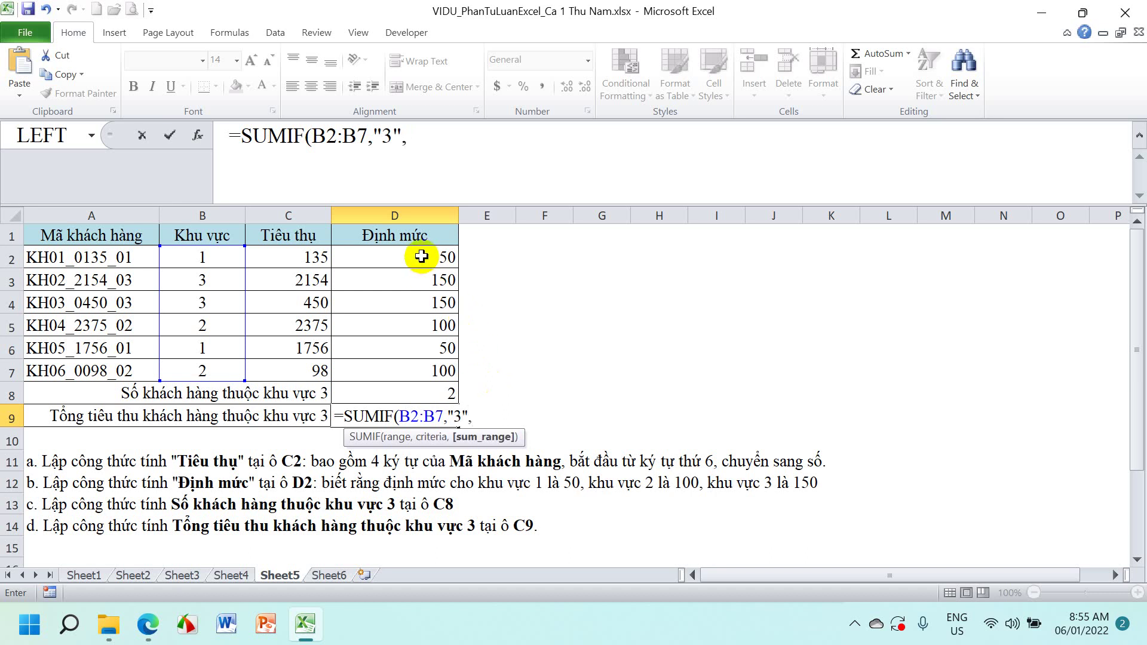
pyautogui.moveTo(317, 256); pyautogui.dragTo(303, 370)
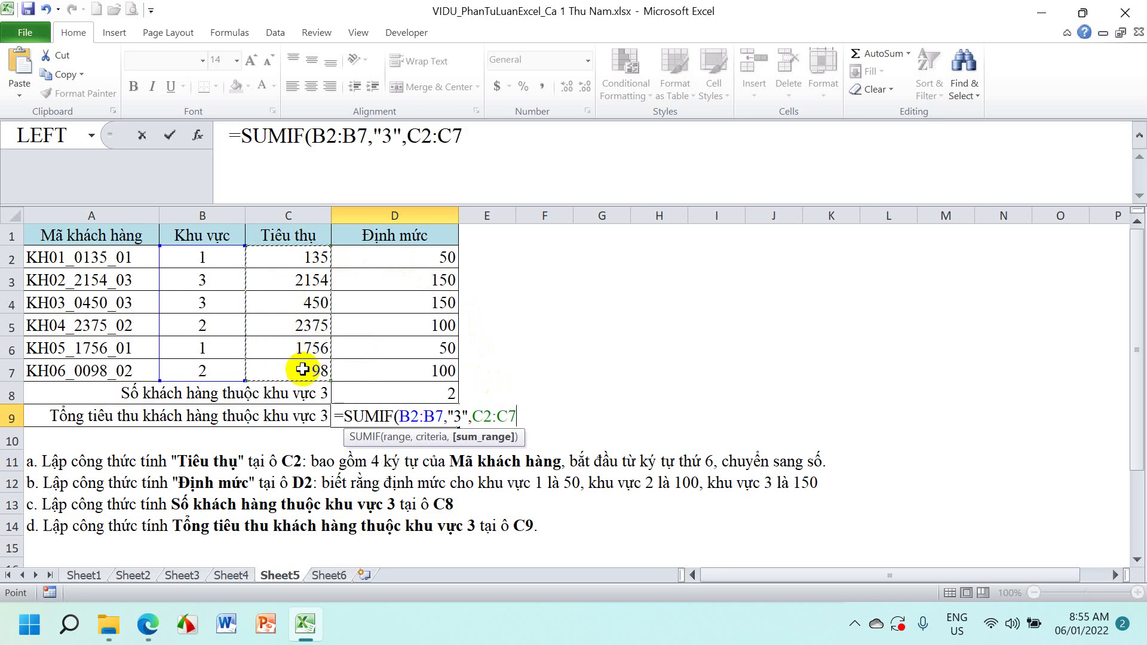
pyautogui.write(')')
pyautogui.press('Return')
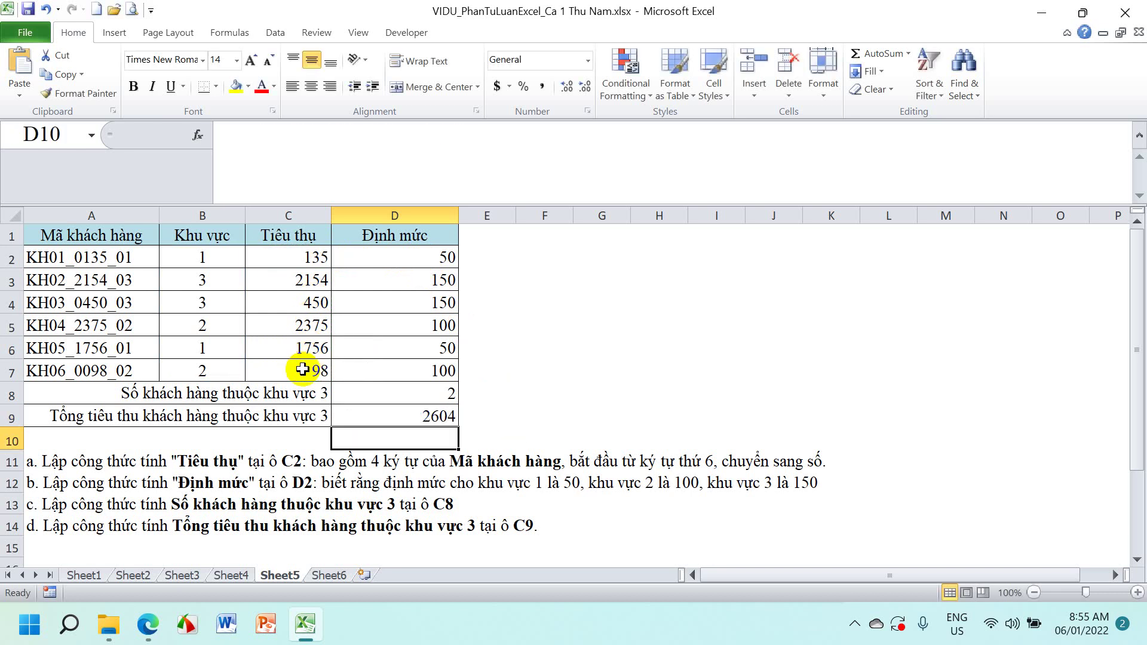
pyautogui.click(424, 280)
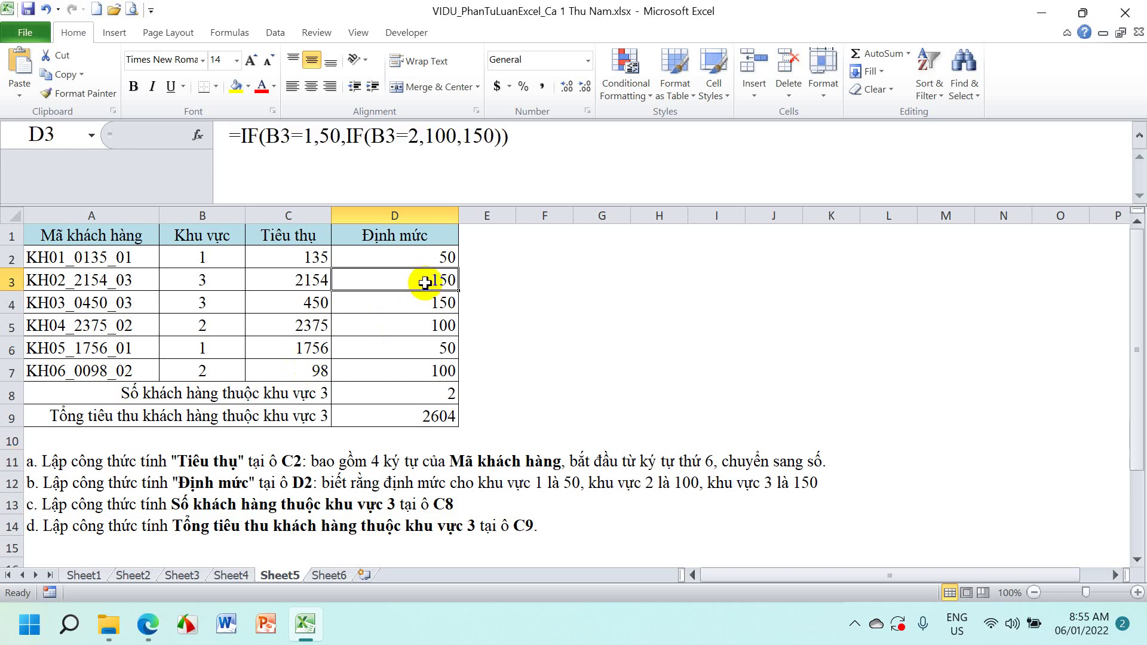
pyautogui.moveTo(308, 280); pyautogui.dragTo(316, 305)
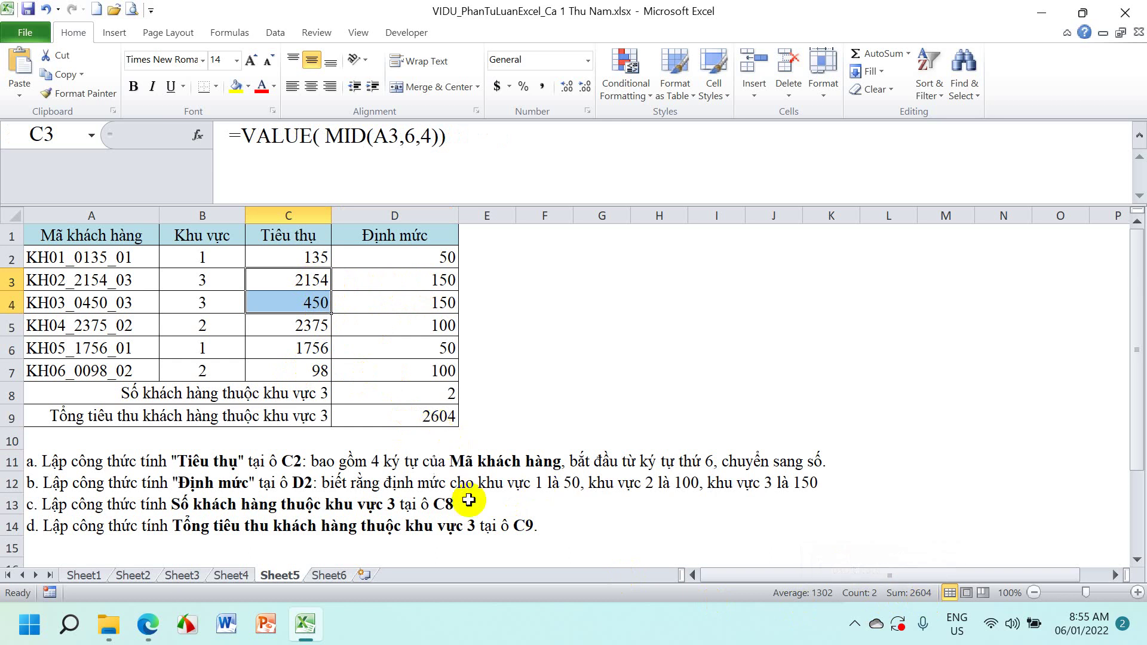
# On Sheet6, move the instruction picture to columns F–L beside the product table
pyautogui.click(336, 576)
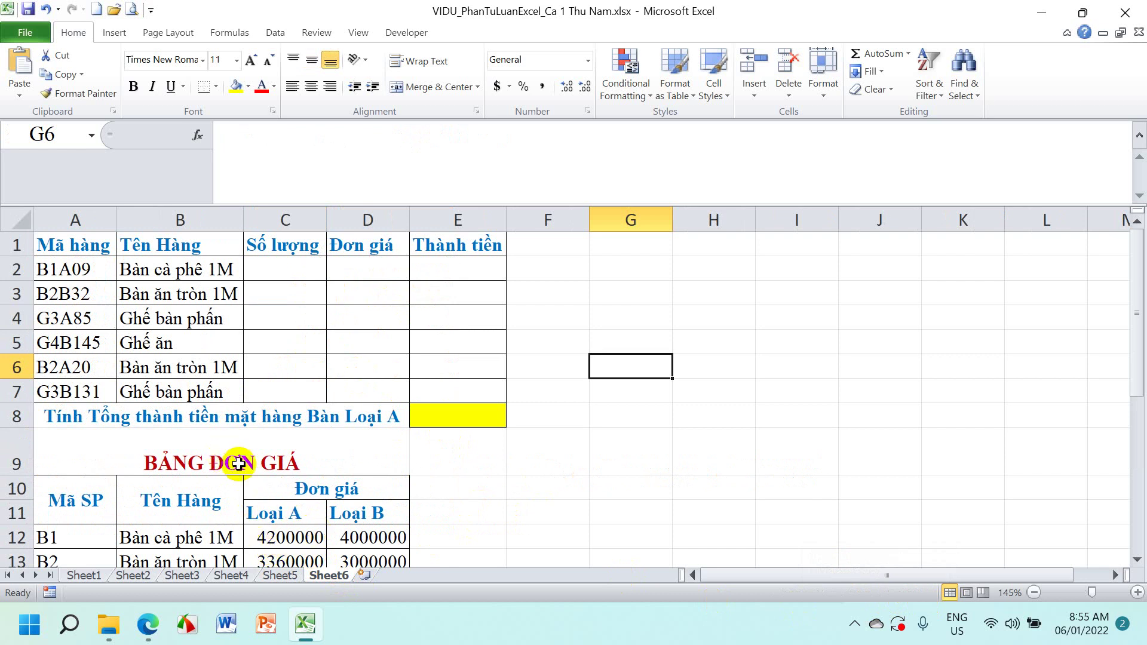
pyautogui.scroll(-4, 239, 464)
pyautogui.moveTo(351, 402)
pyautogui.mouseDown()
pyautogui.moveTo(753, 210)
pyautogui.moveTo(729, 279)
pyautogui.mouseUp()
pyautogui.scroll(4, 599, 454)
pyautogui.moveTo(589, 520); pyautogui.dragTo(663, 247)
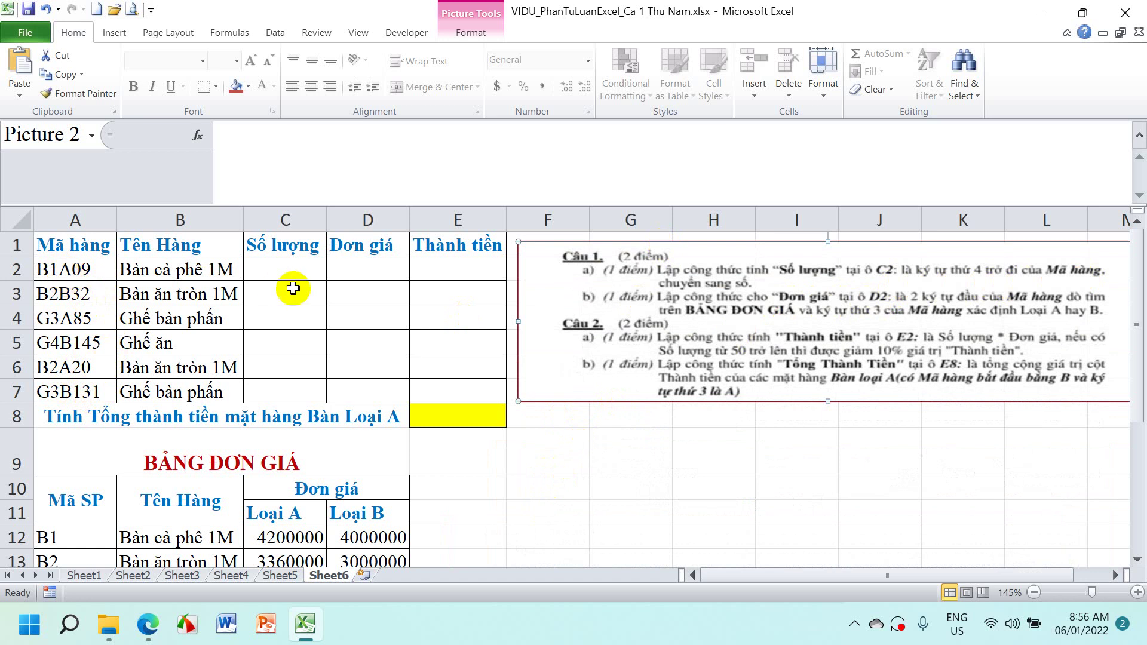
pyautogui.click(278, 270)
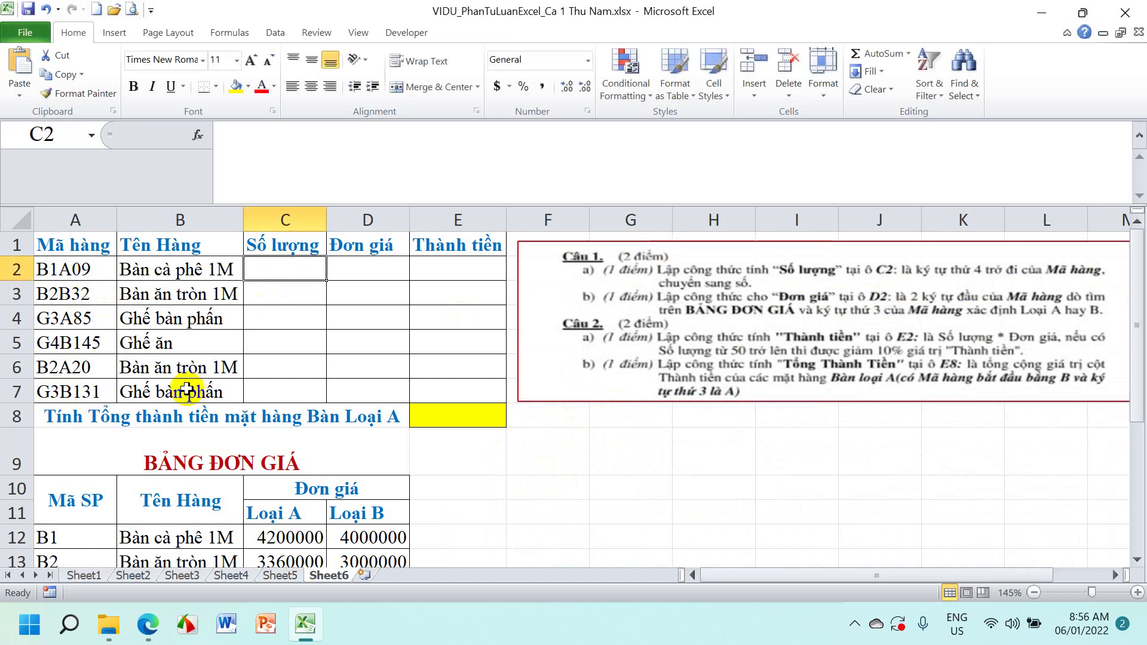
# Enter =VALUE(MID(A2,4,3)) in C2 to extract the quantity from the product code
pyautogui.click(257, 155)
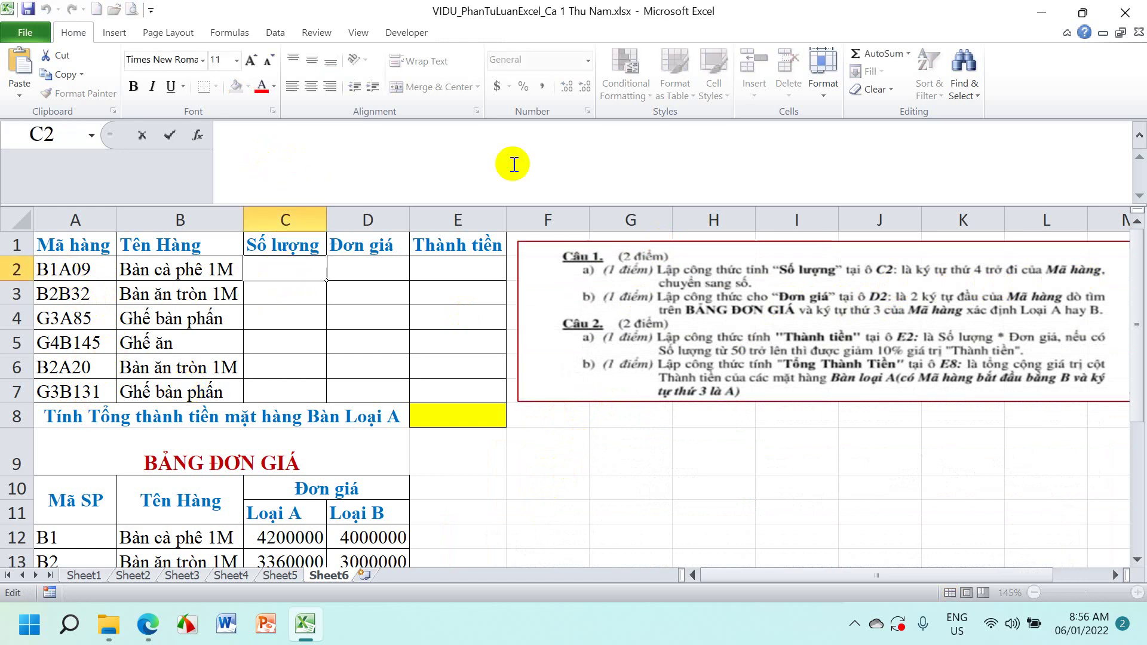
pyautogui.write('=V')
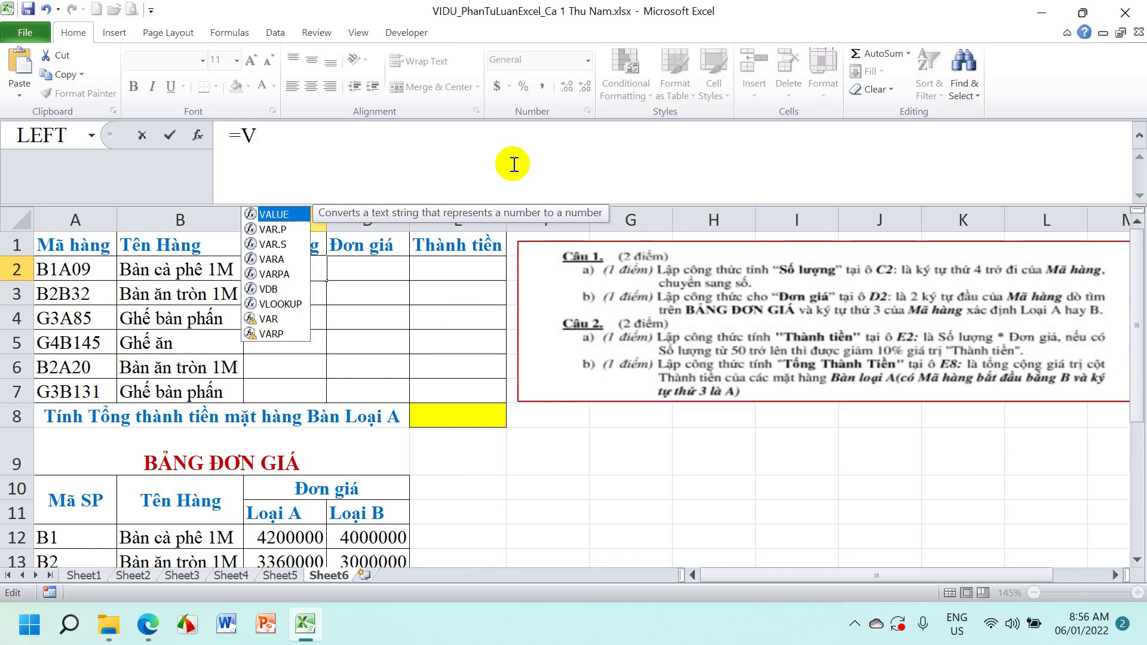
pyautogui.write('ALUE')
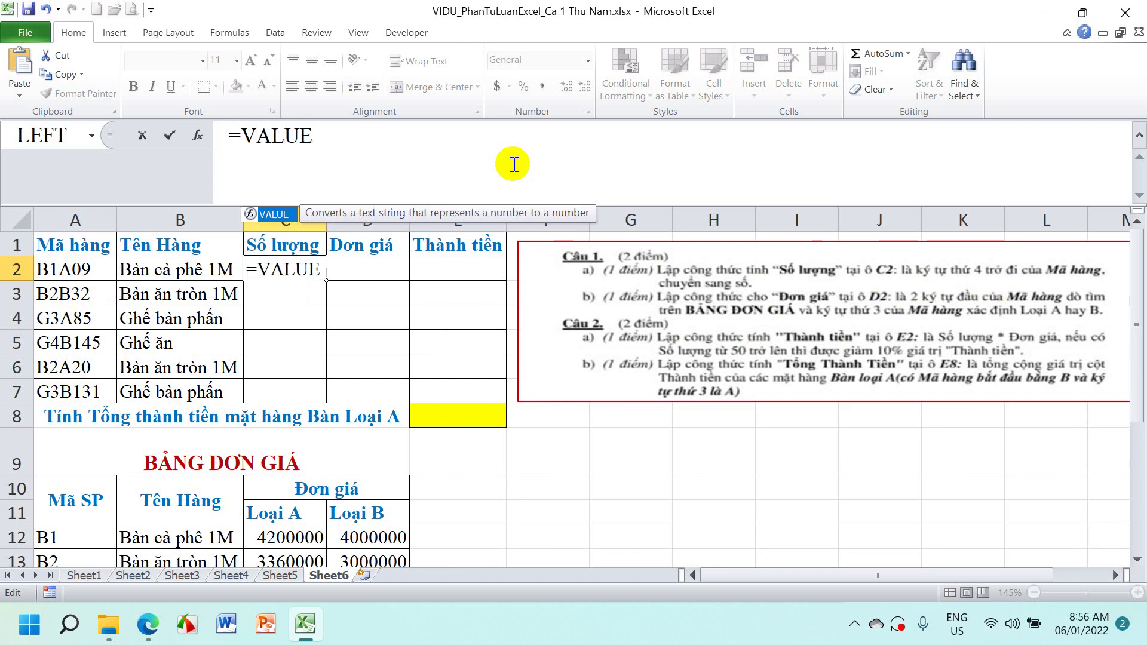
pyautogui.write('(')
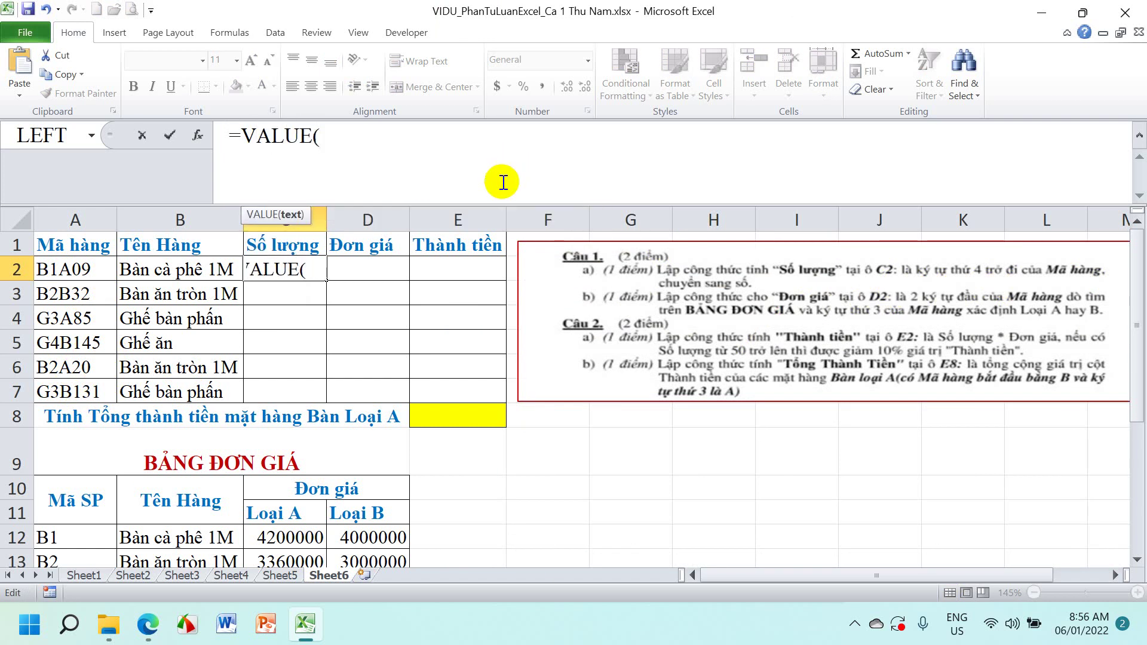
pyautogui.write('M')
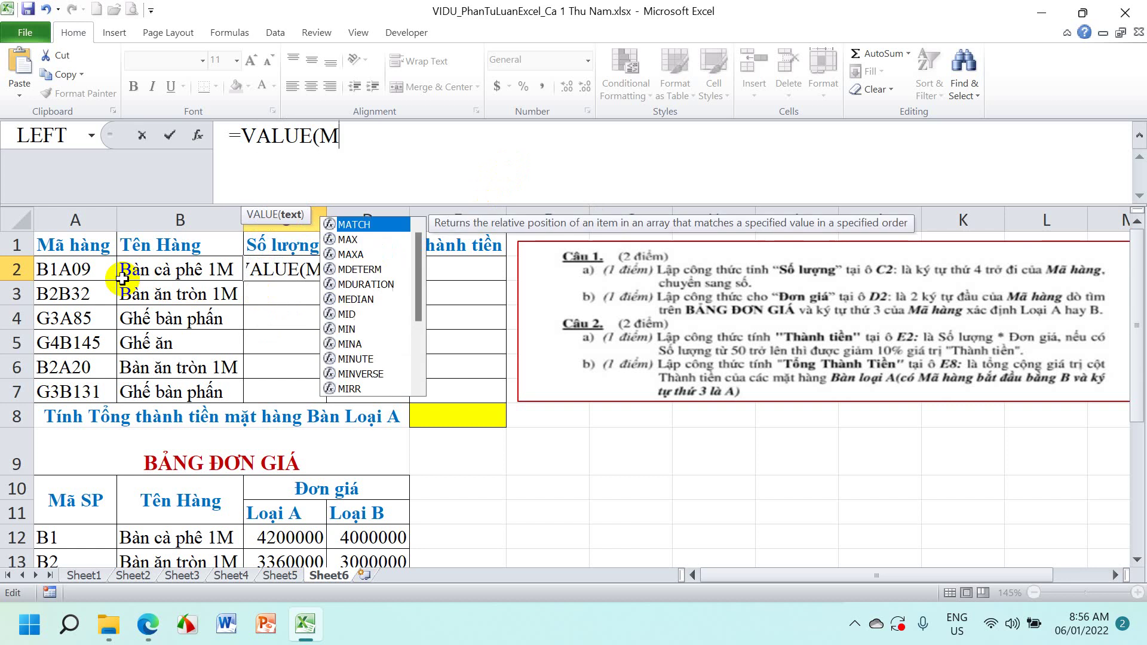
pyautogui.write('ID(')
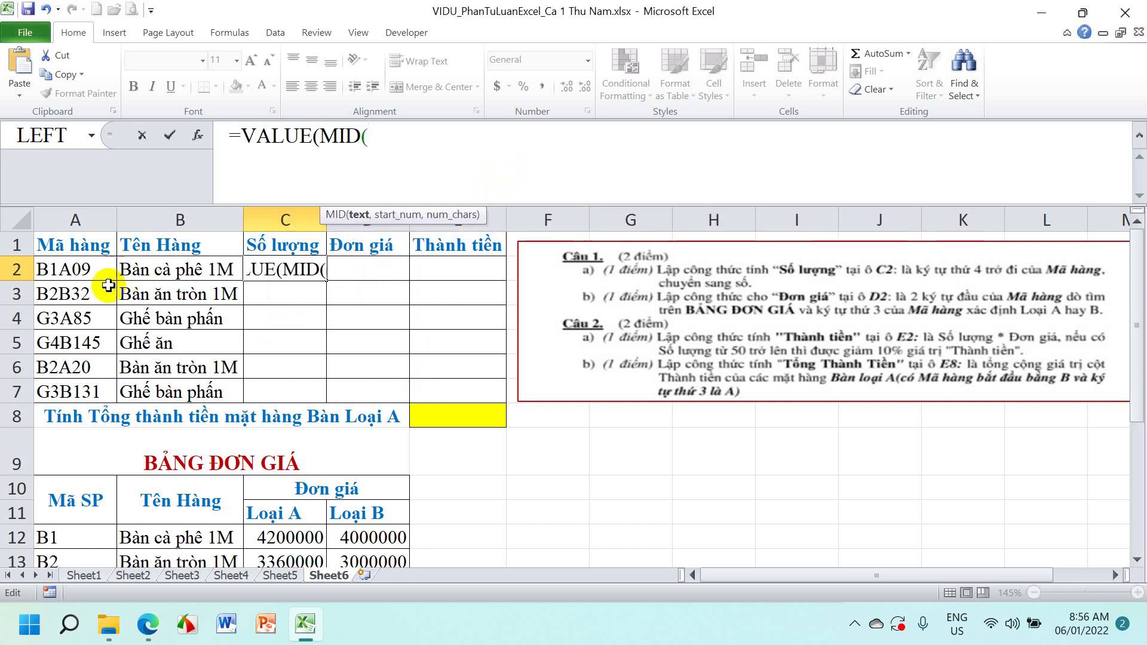
pyautogui.click(64, 273)
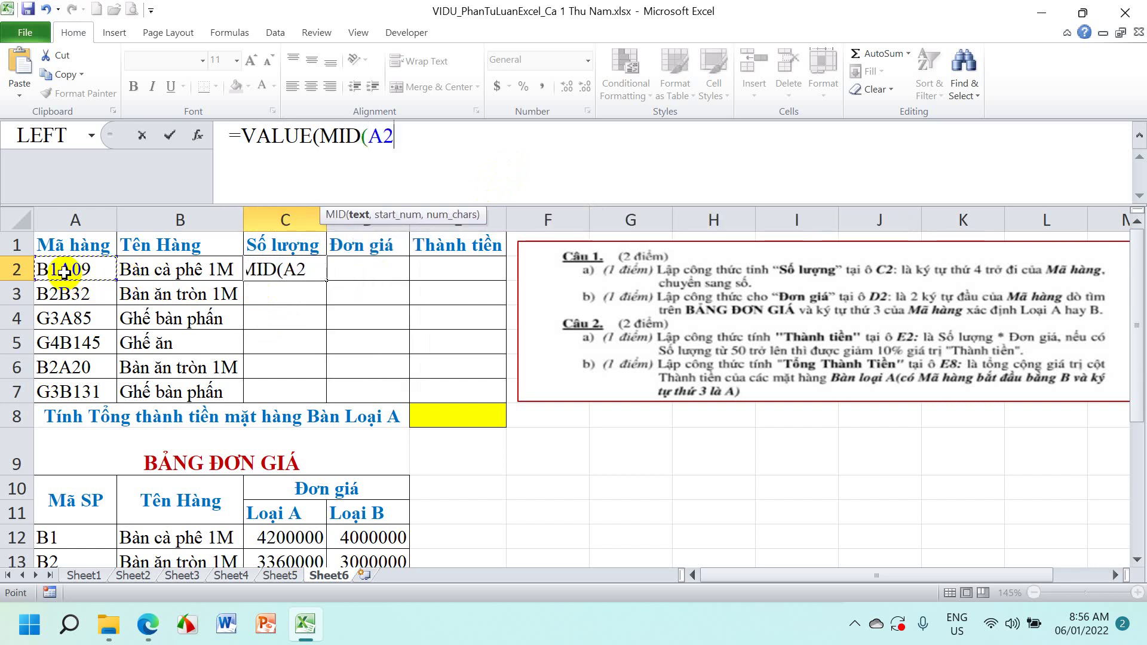
pyautogui.write(',4')
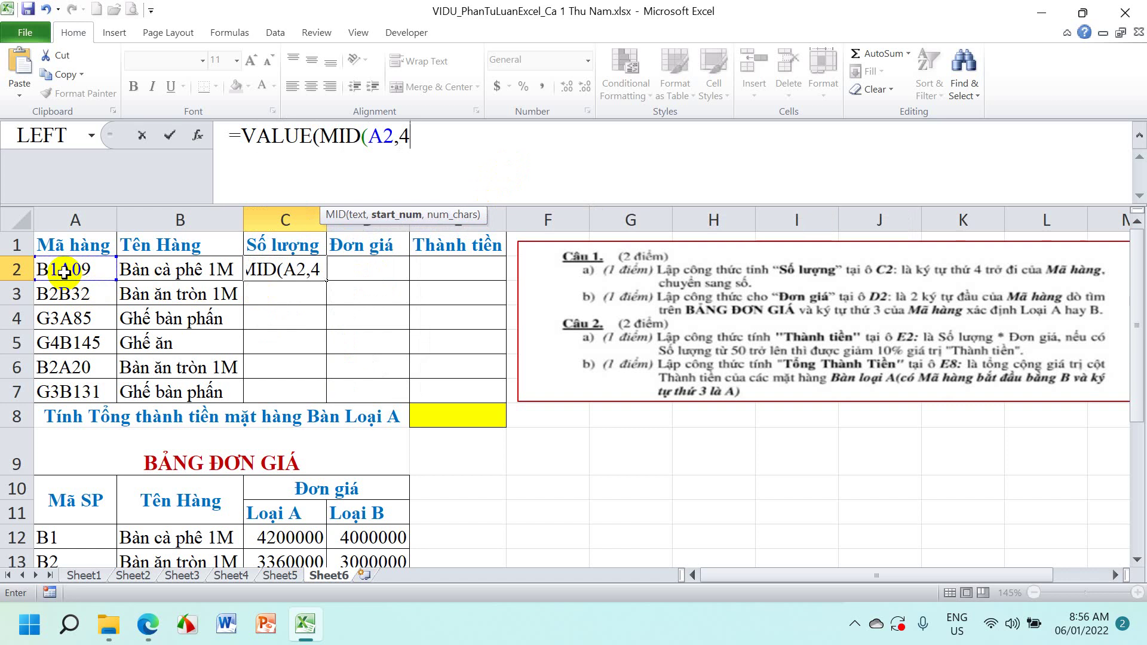
pyautogui.write(',3')
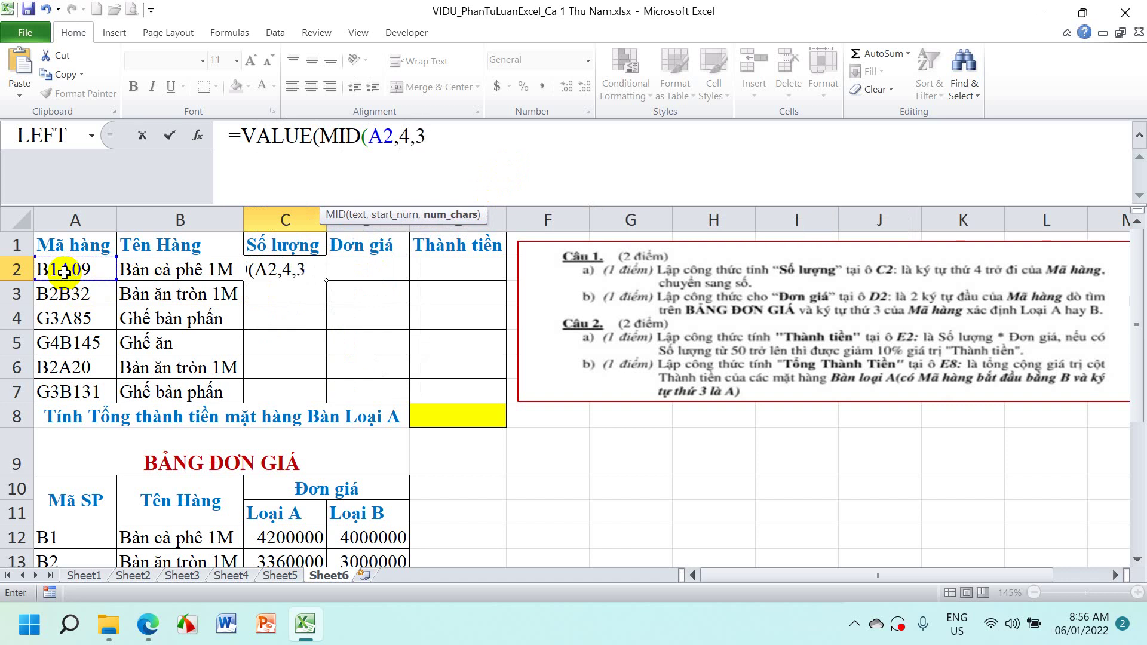
pyautogui.write(')')
pyautogui.press('Return')
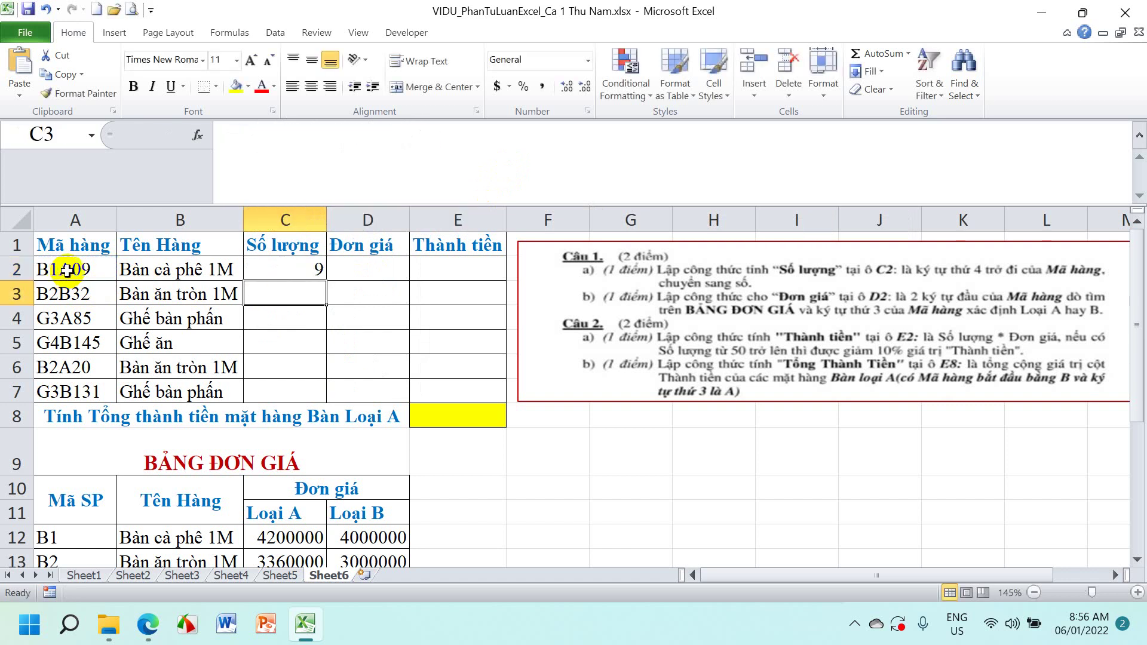
# Copy the C2 formula down to C7 and verify the results in C4, C5 and C7
pyautogui.click(312, 273)
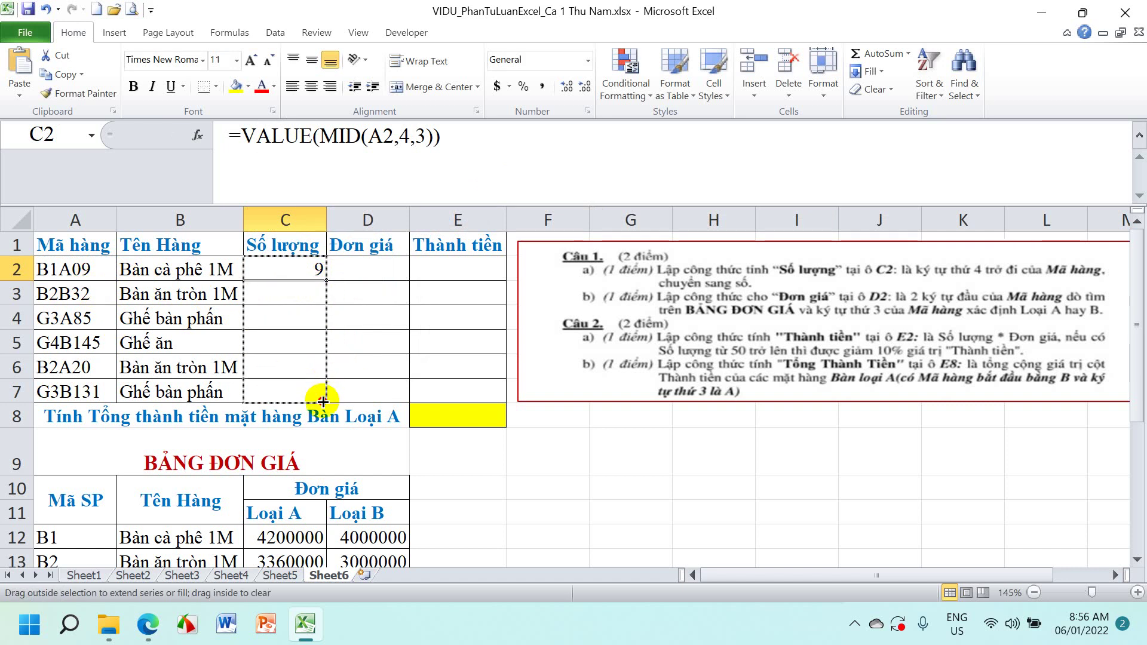
pyautogui.moveTo(326, 280); pyautogui.dragTo(312, 396)
pyautogui.click(307, 318)
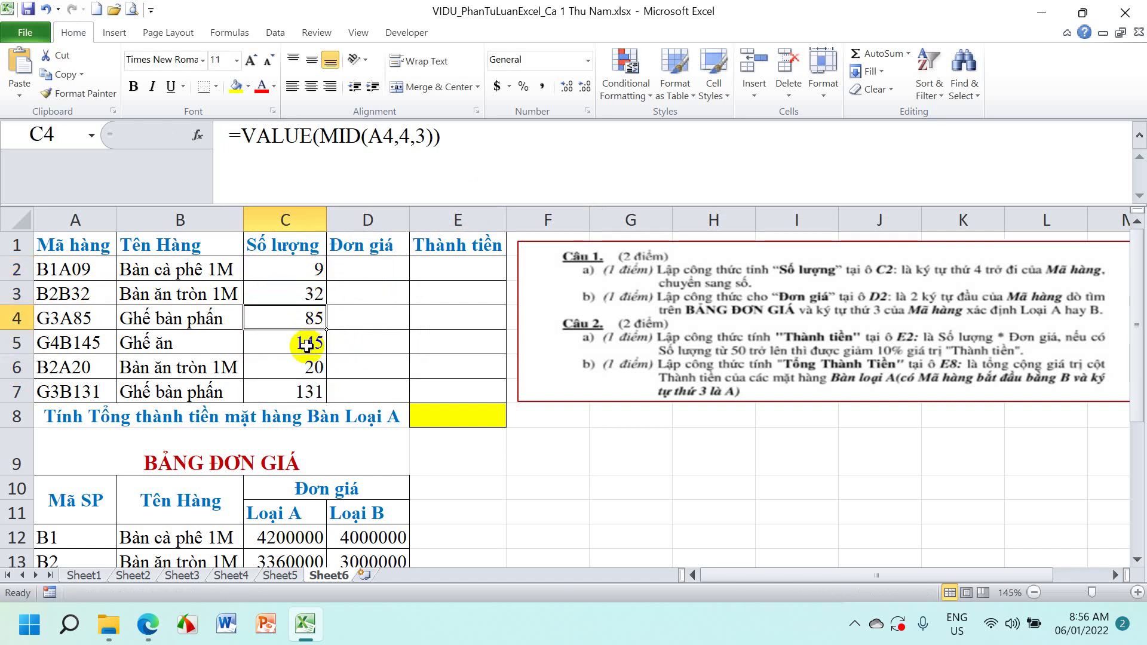
pyautogui.click(307, 342)
pyautogui.click(307, 385)
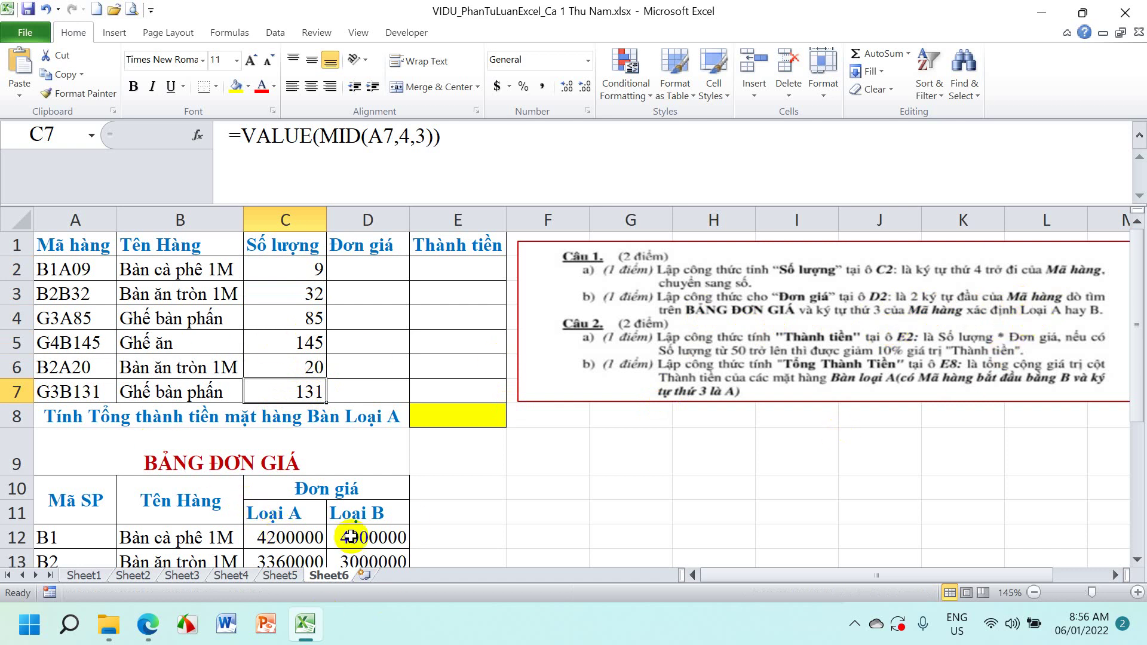
# Start D2 as =VLOOKUP(LEFT(A2,2),$A$12:$D$15, with the price table locked absolute
pyautogui.click(374, 268)
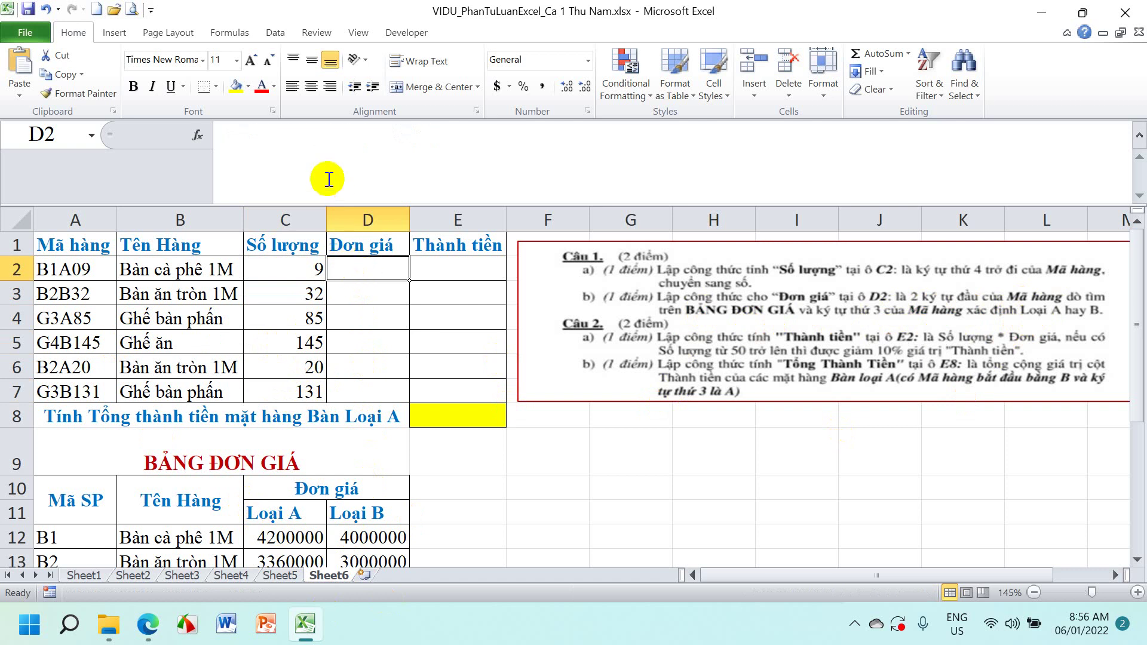
pyautogui.click(324, 156)
pyautogui.write('=')
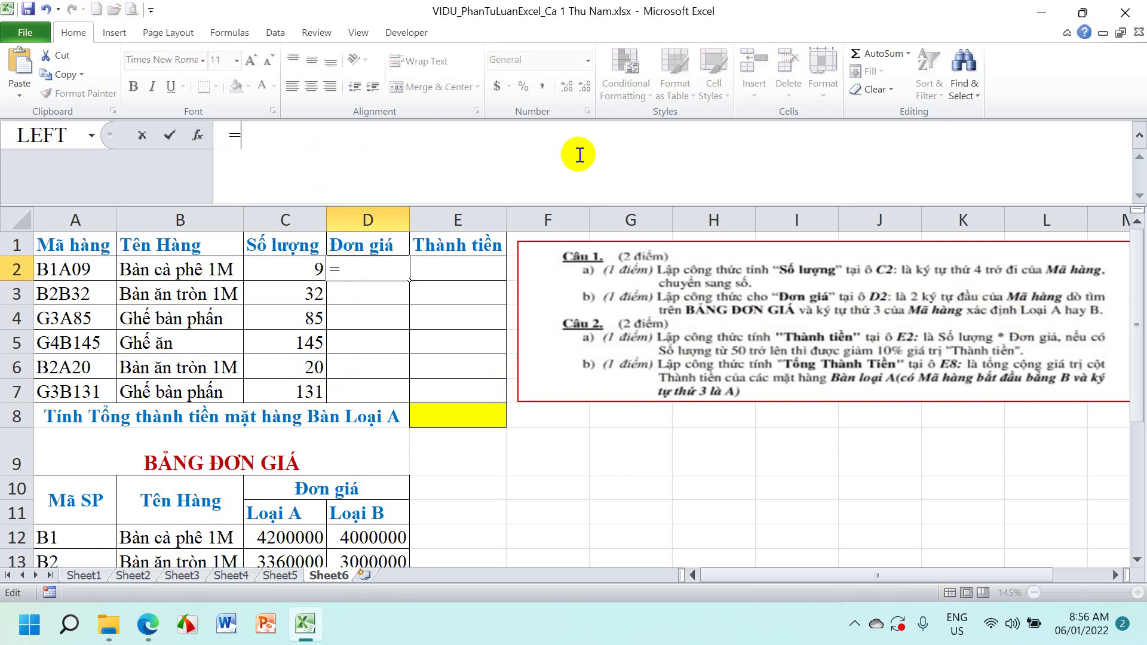
pyautogui.write('VLOOKUP')
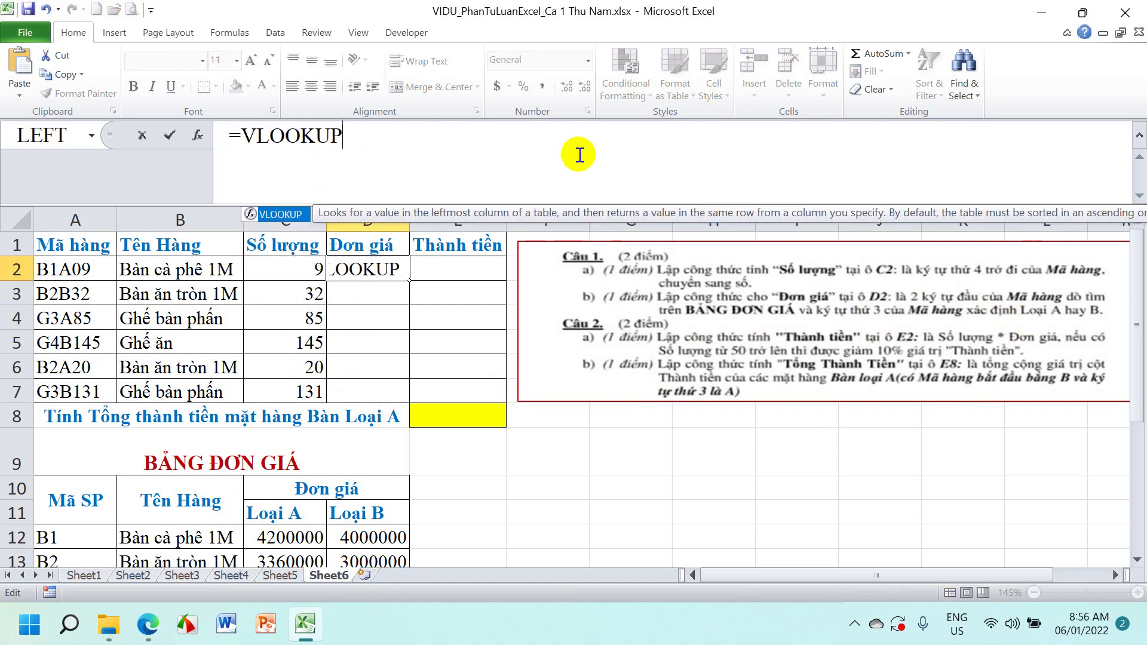
pyautogui.write('(')
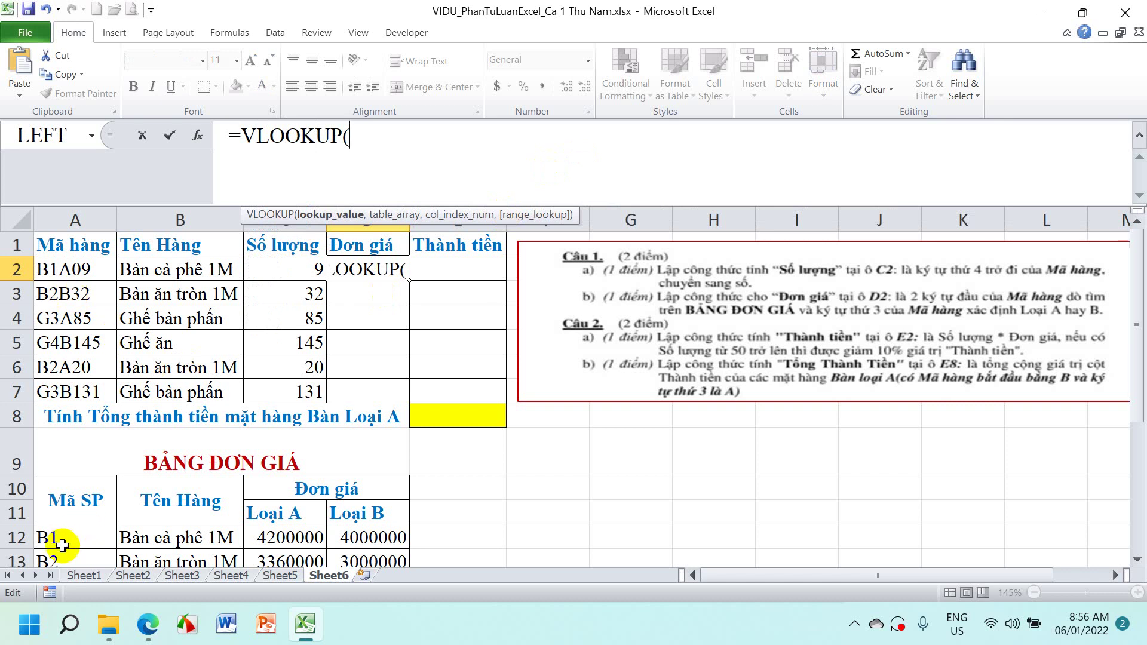
pyautogui.write('LEFT')
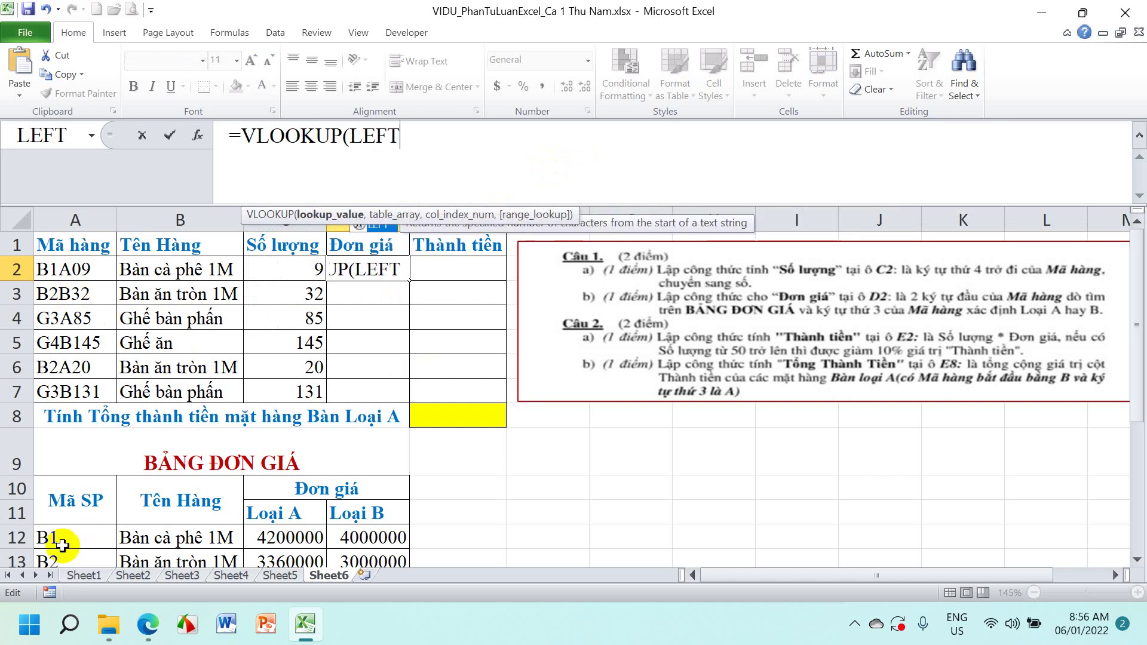
pyautogui.write('(')
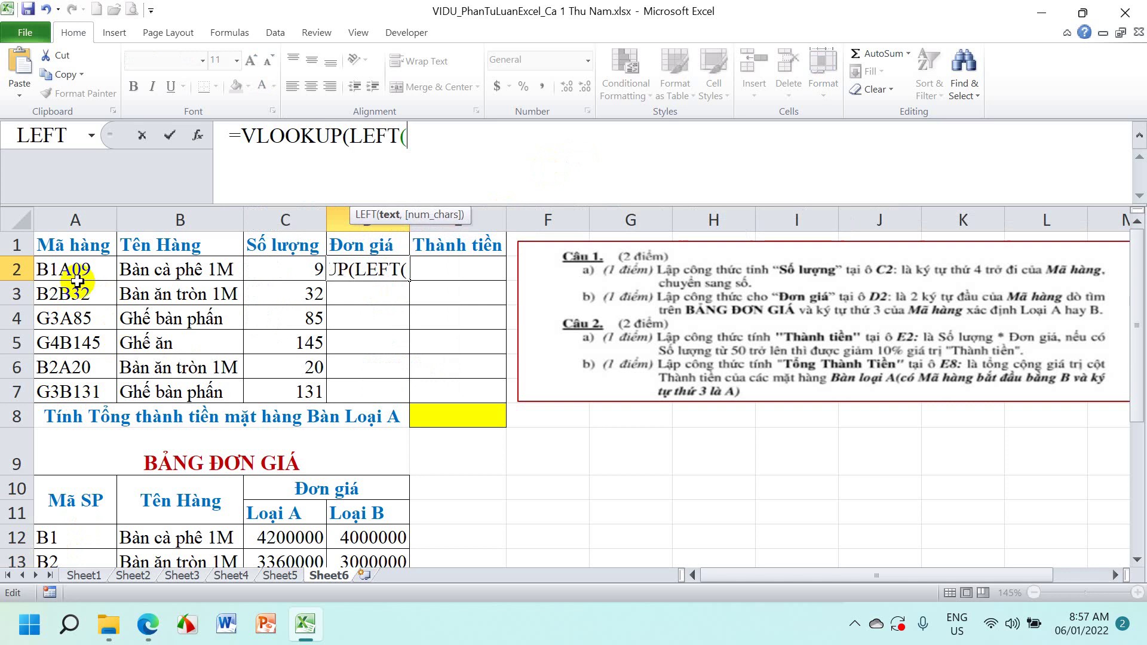
pyautogui.click(73, 270)
pyautogui.write(',')
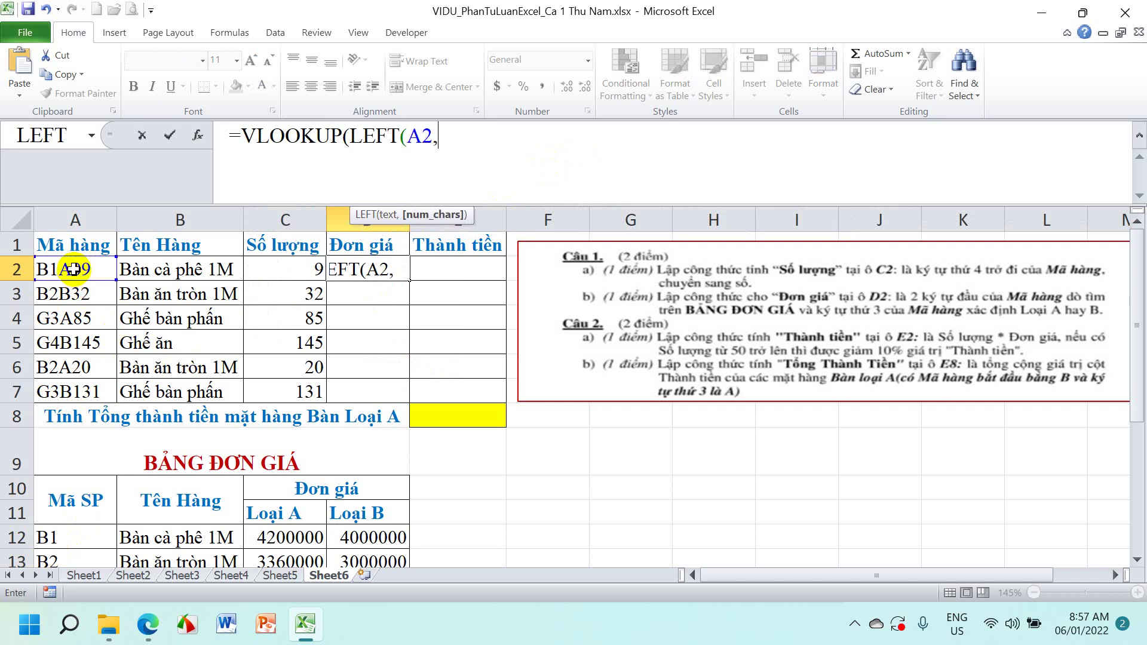
pyautogui.write('2)')
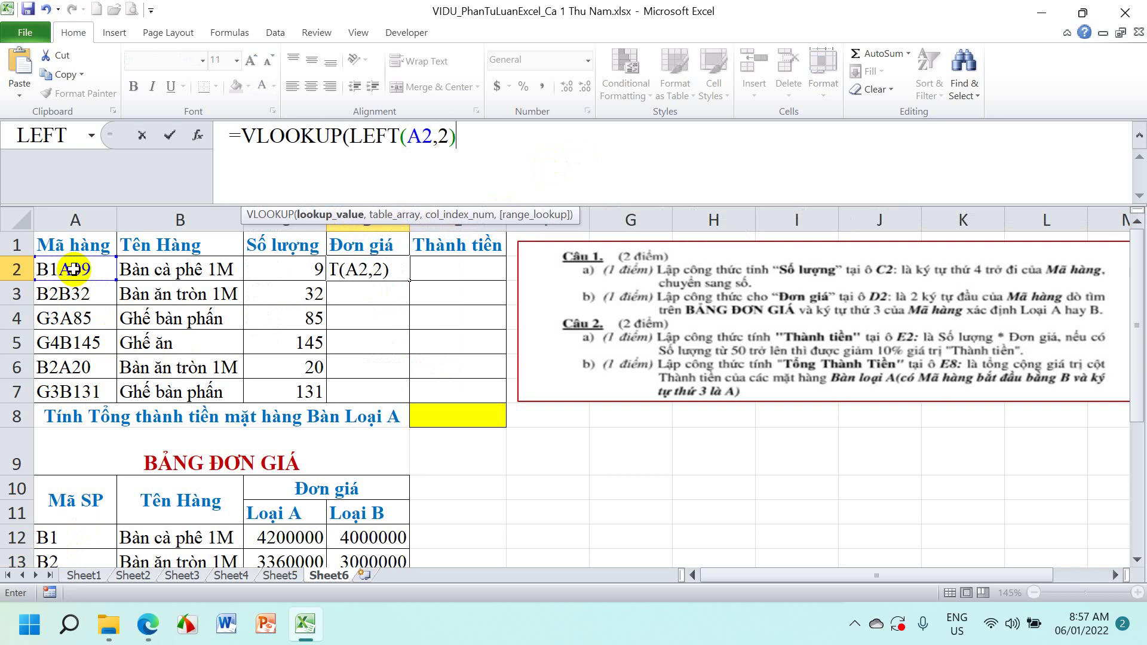
pyautogui.write(',')
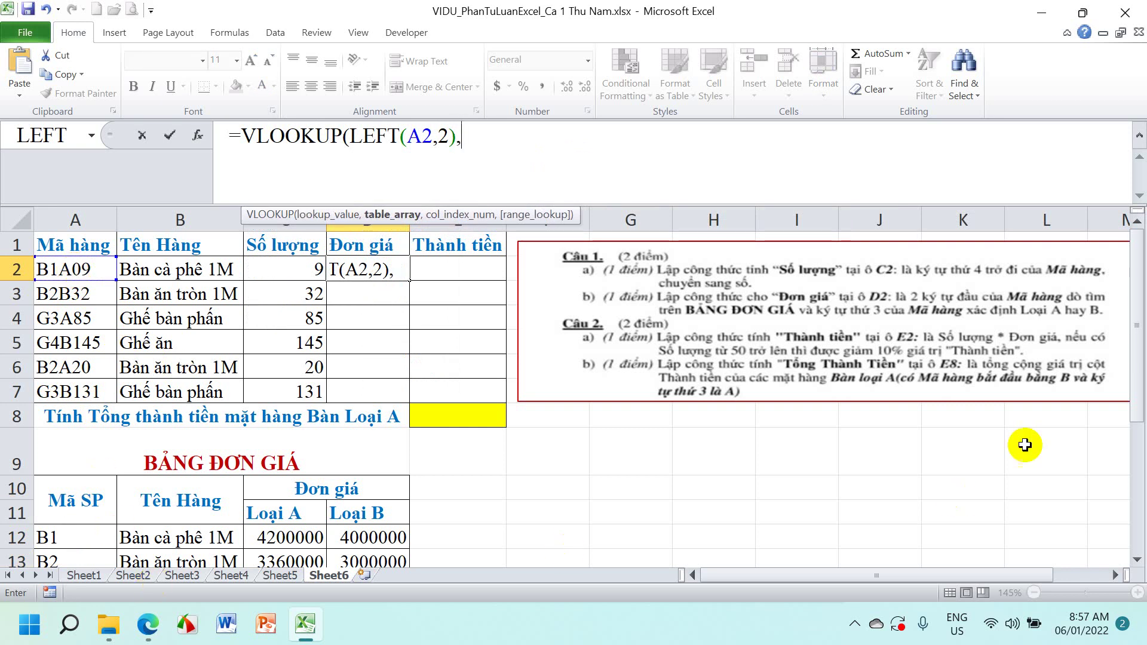
pyautogui.doubleClick(73, 33)
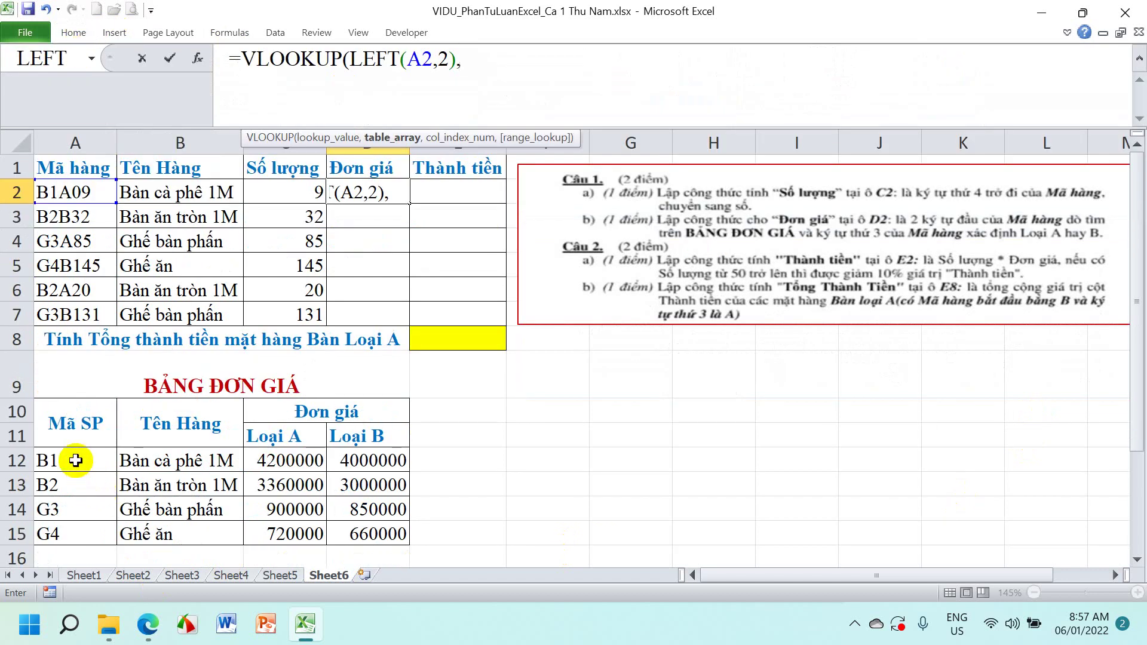
pyautogui.moveTo(75, 460); pyautogui.dragTo(371, 535)
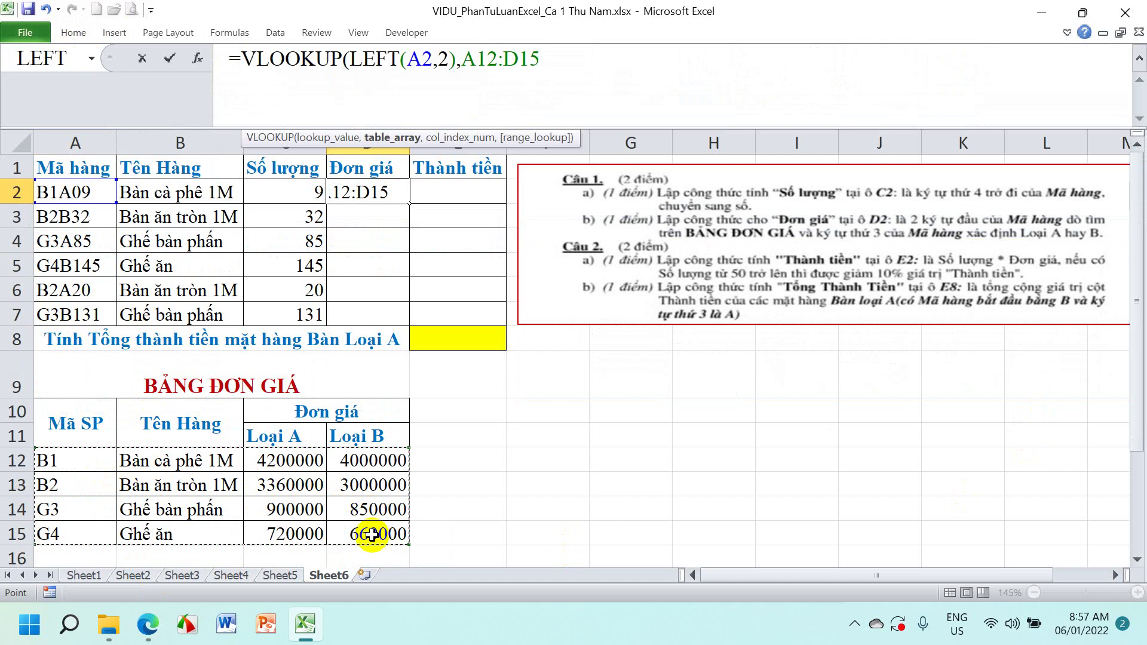
pyautogui.press('F4')
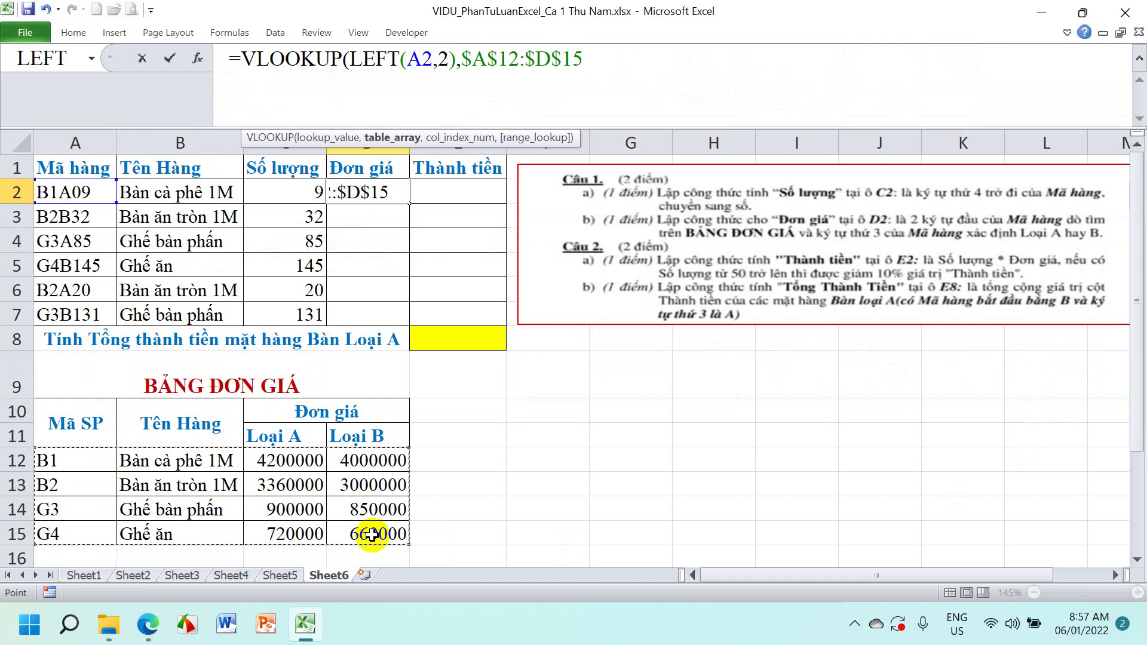
pyautogui.write(',')
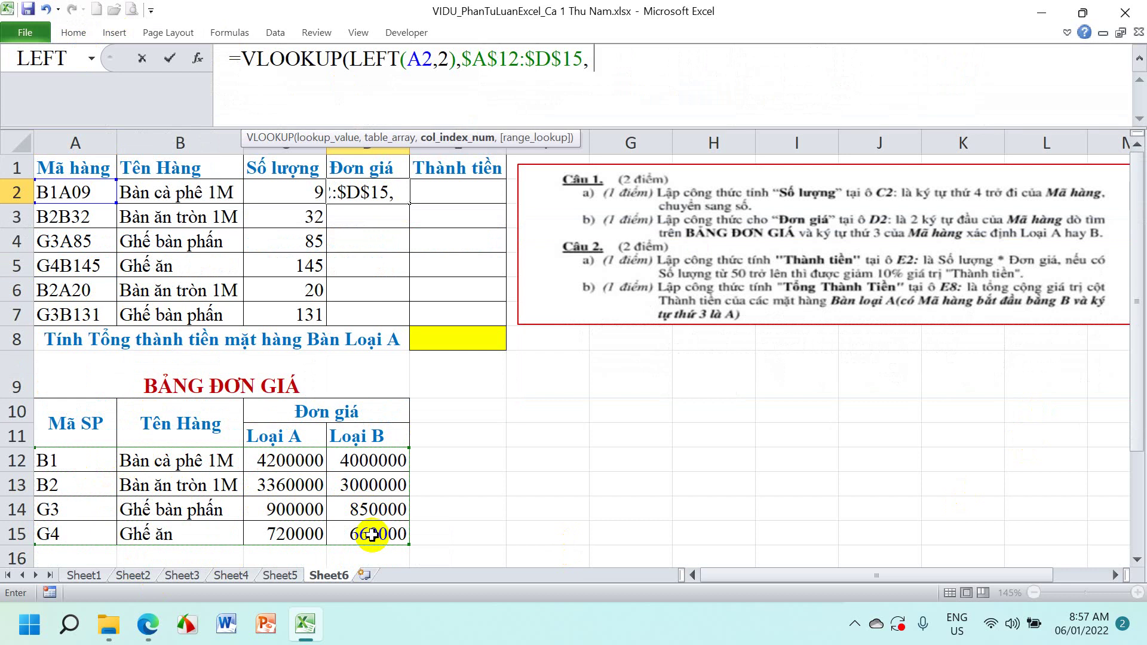
# Complete D2's lookup with column index IF(MID(A2,3,1)="A",3,4) and exact match 0
pyautogui.write('IF')
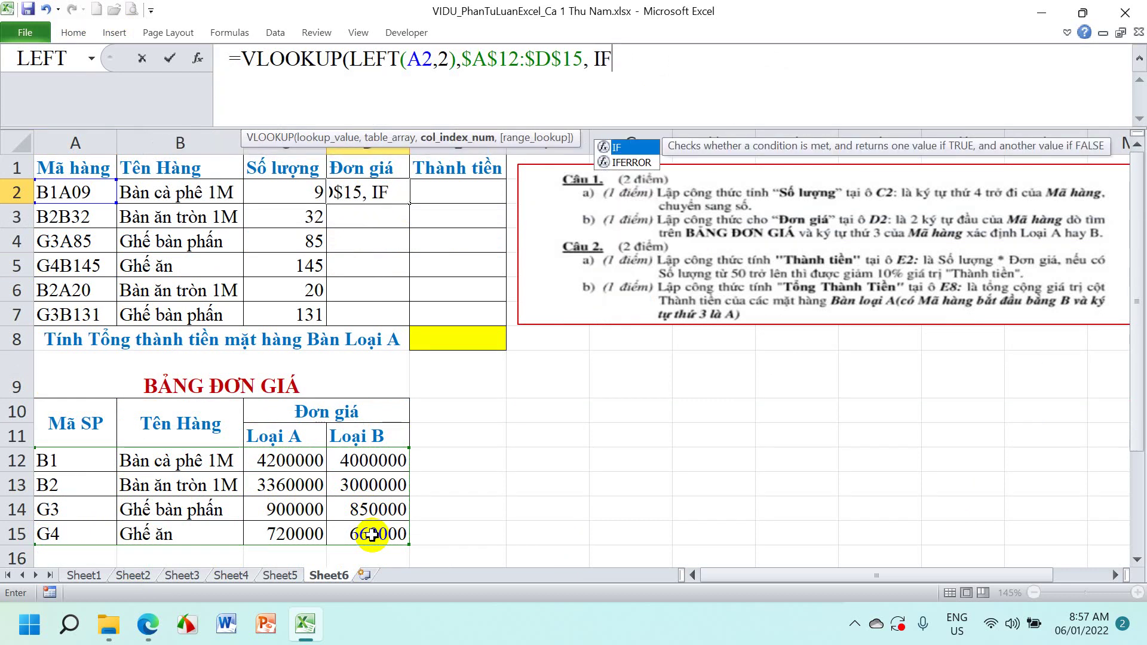
pyautogui.write('(')
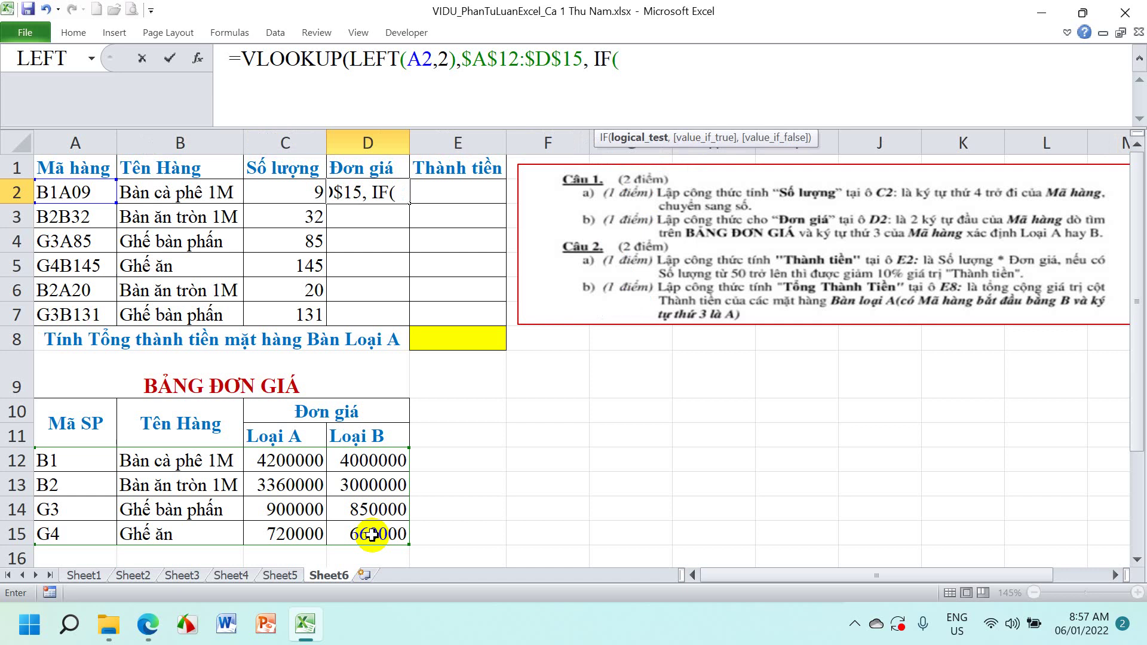
pyautogui.write('MID')
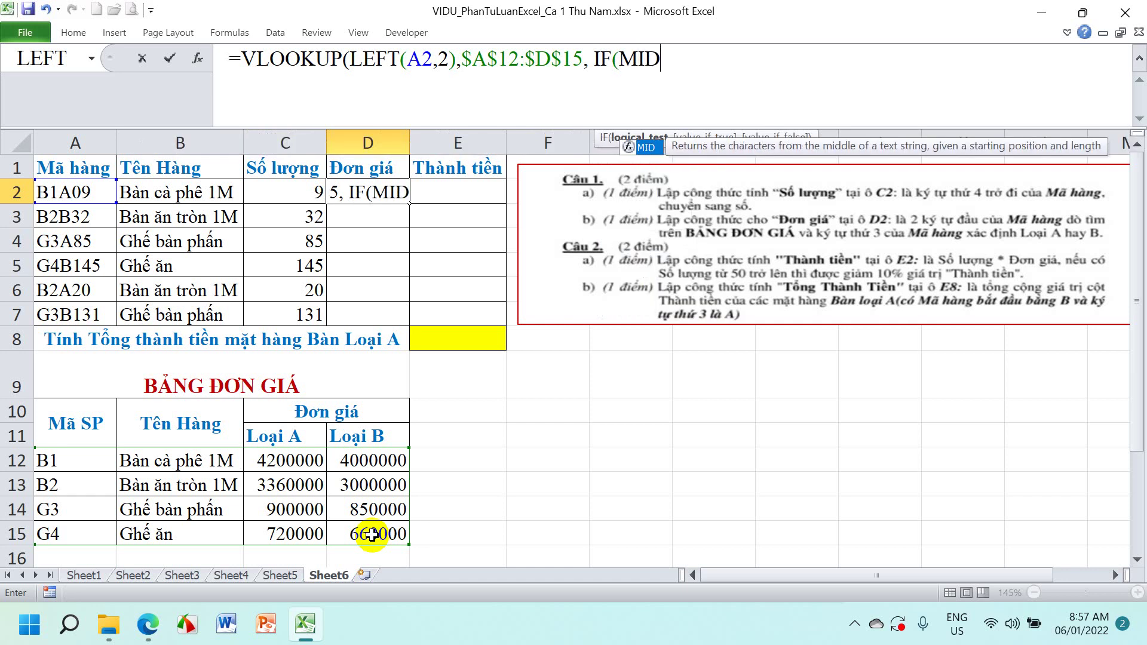
pyautogui.write('(')
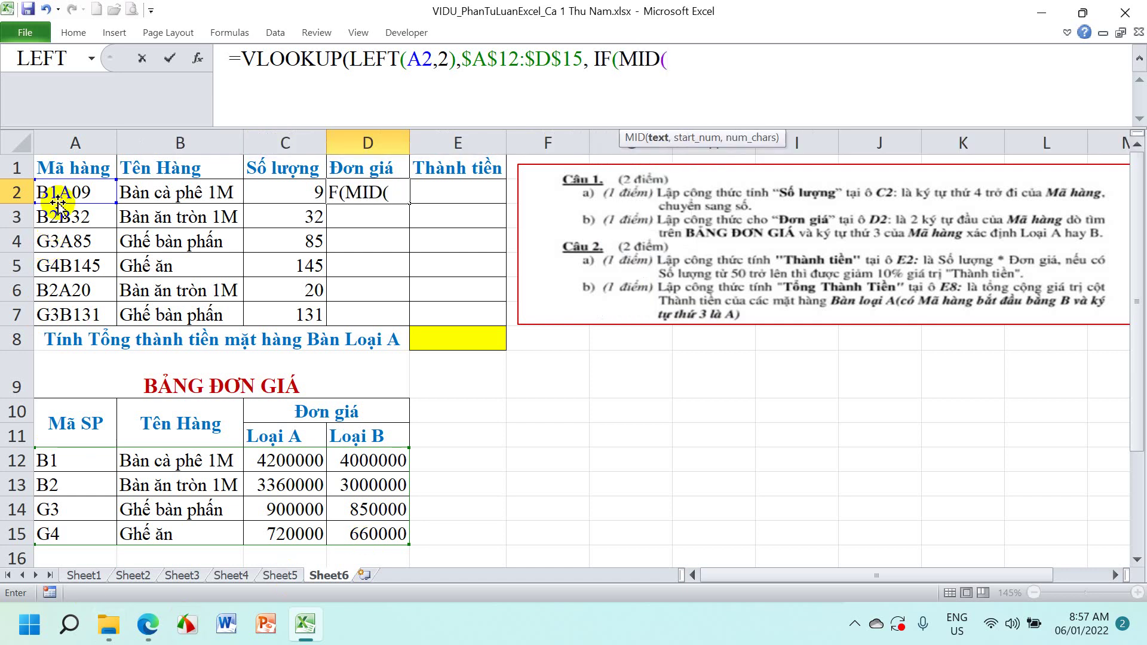
pyautogui.click(58, 192)
pyautogui.write(',')
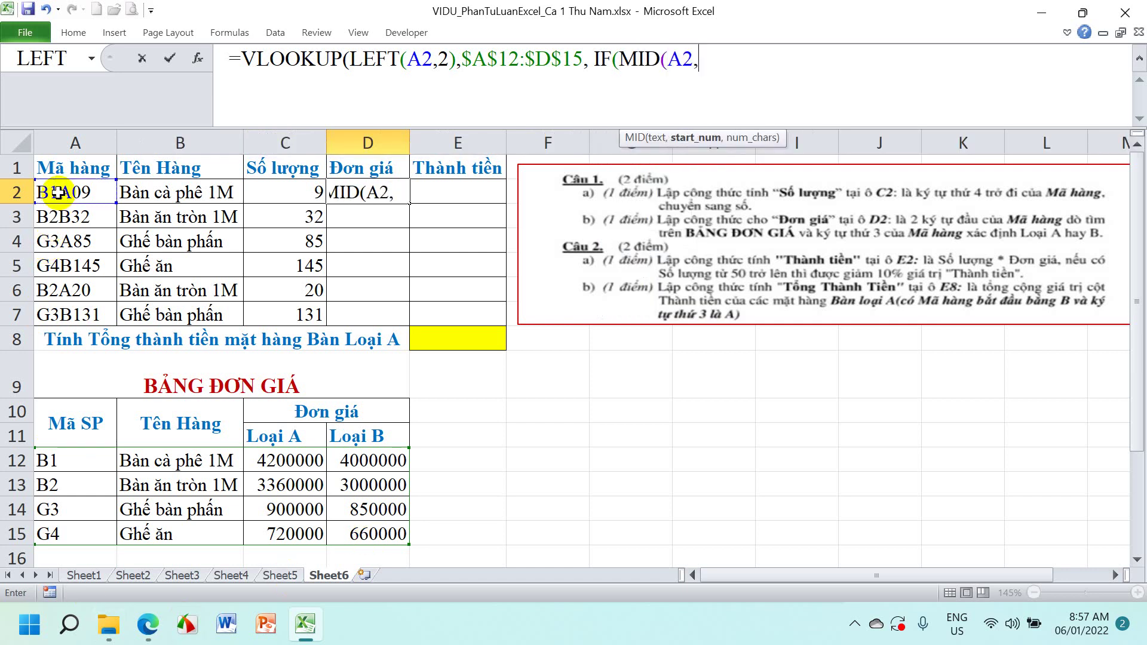
pyautogui.write('3,1)')
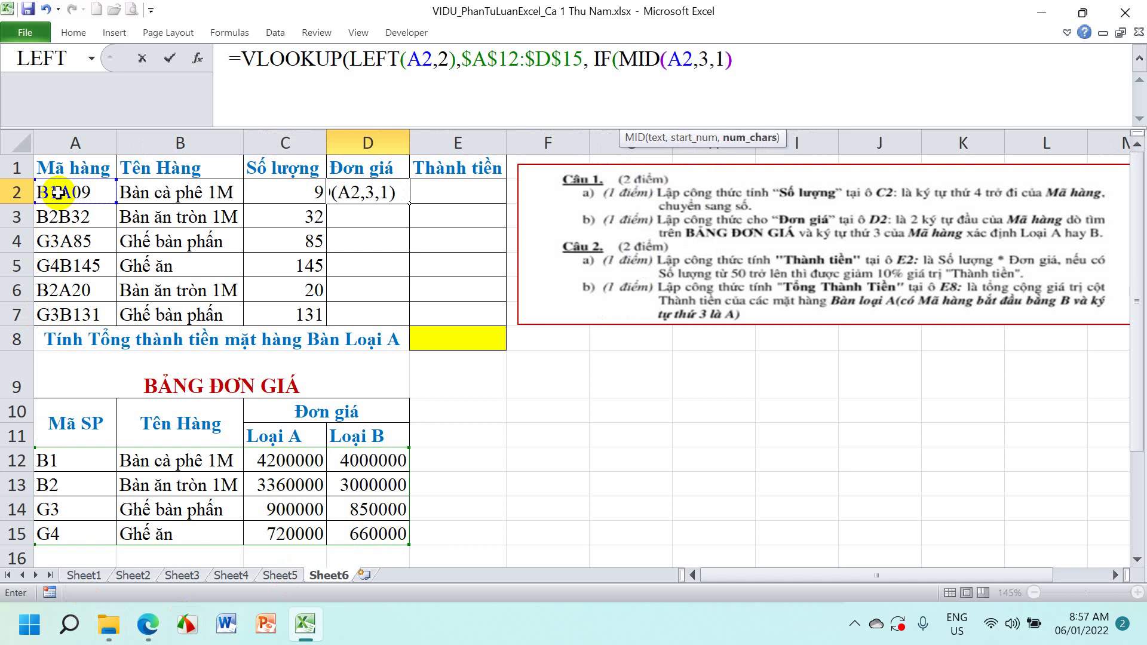
pyautogui.write('="A"')
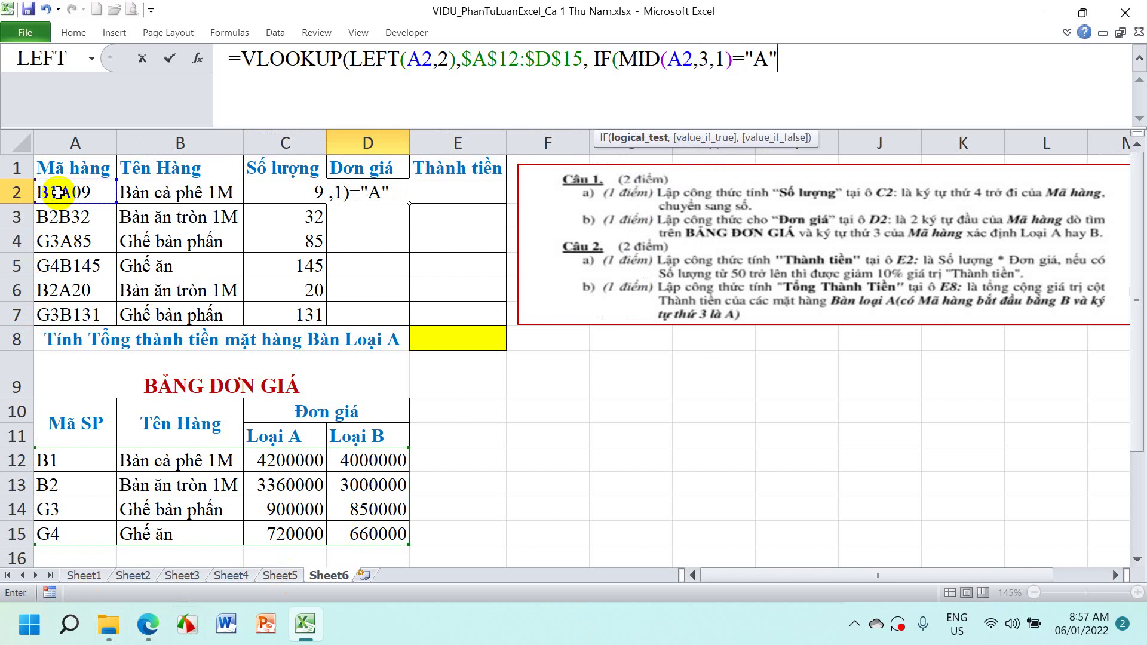
pyautogui.write(',3')
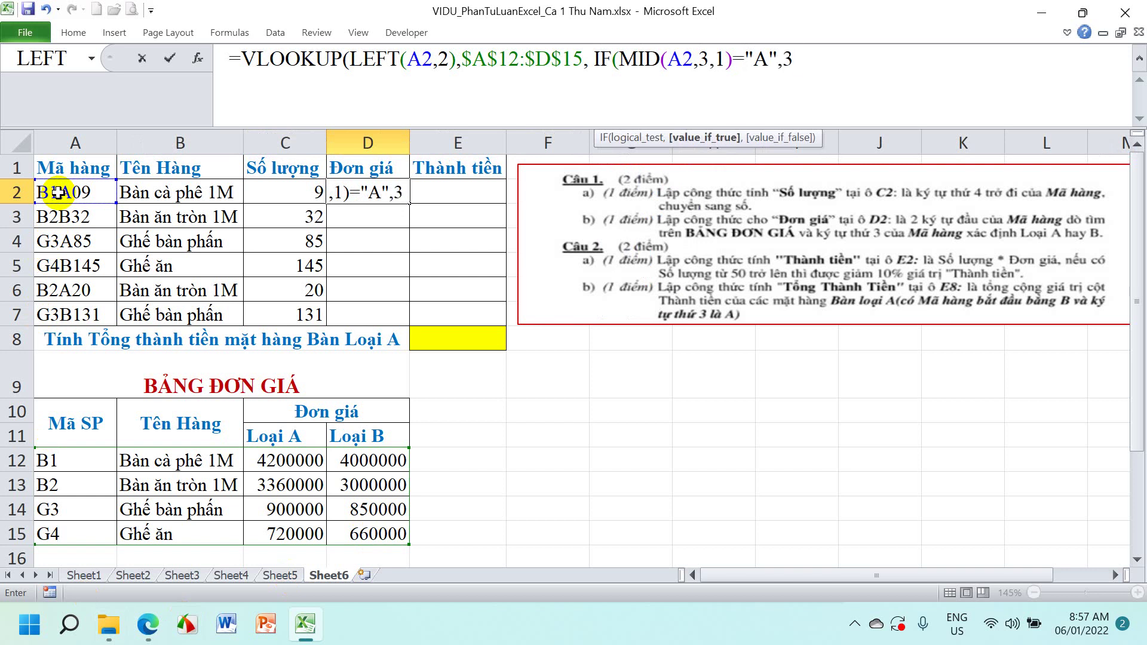
pyautogui.write(',4')
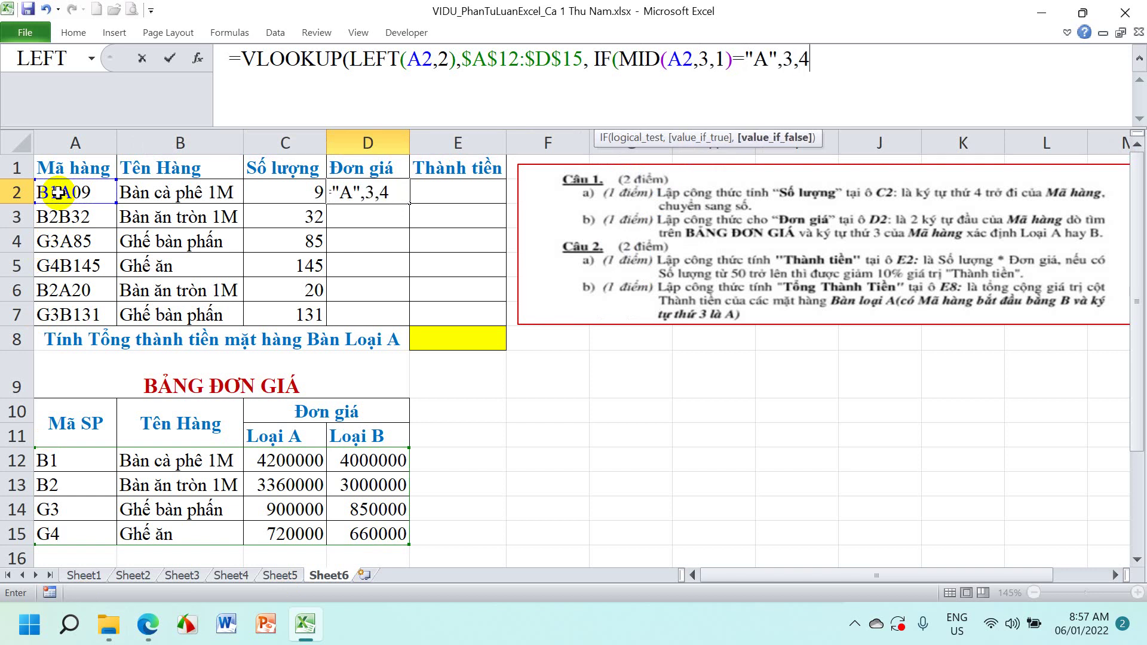
pyautogui.write(')')
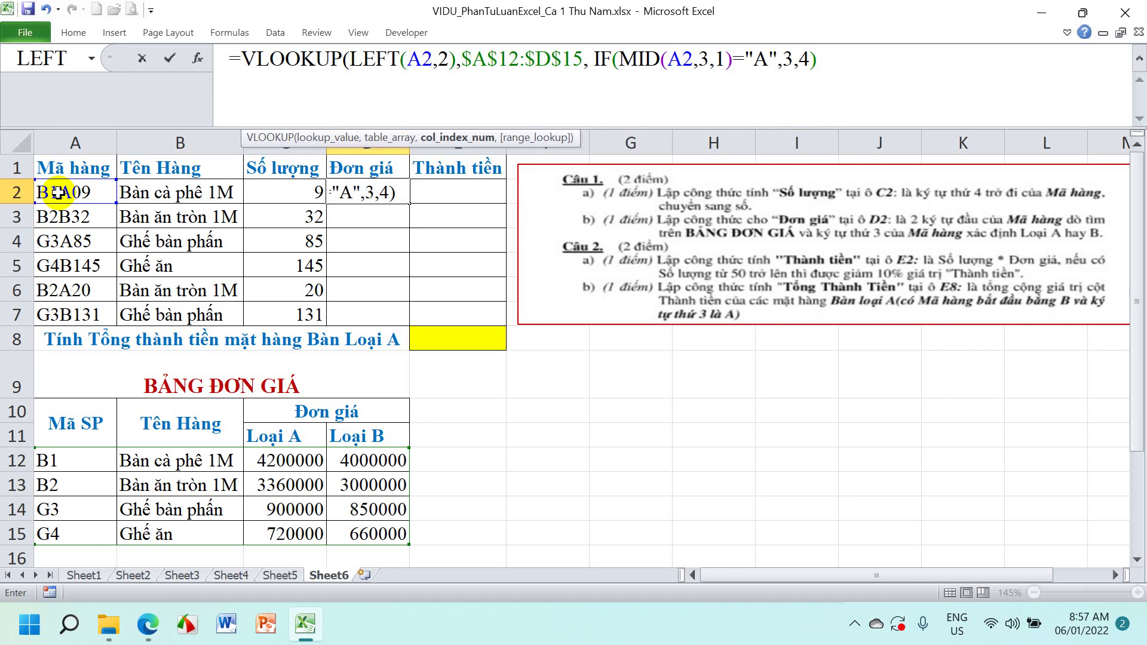
pyautogui.write(',')
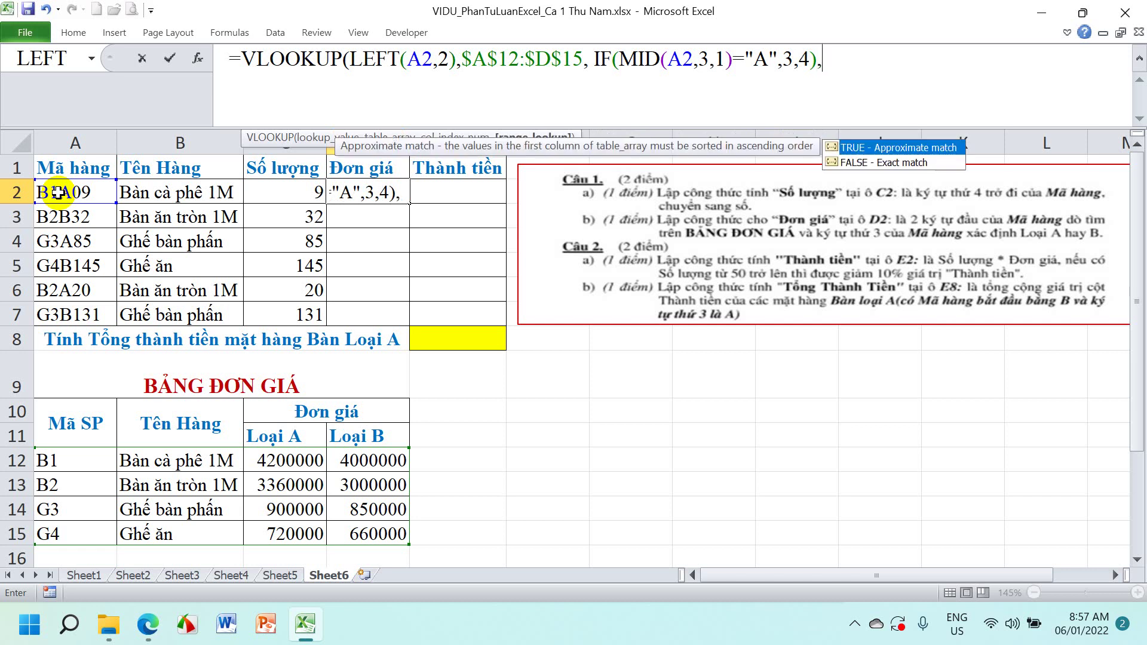
pyautogui.write('0')
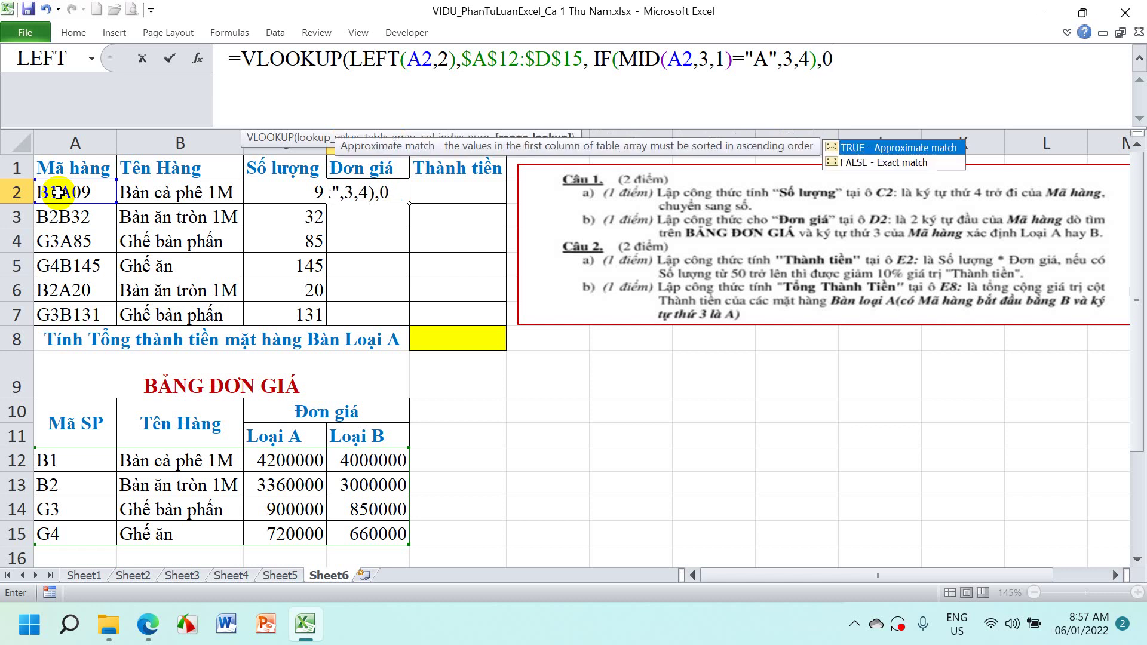
pyautogui.write(')')
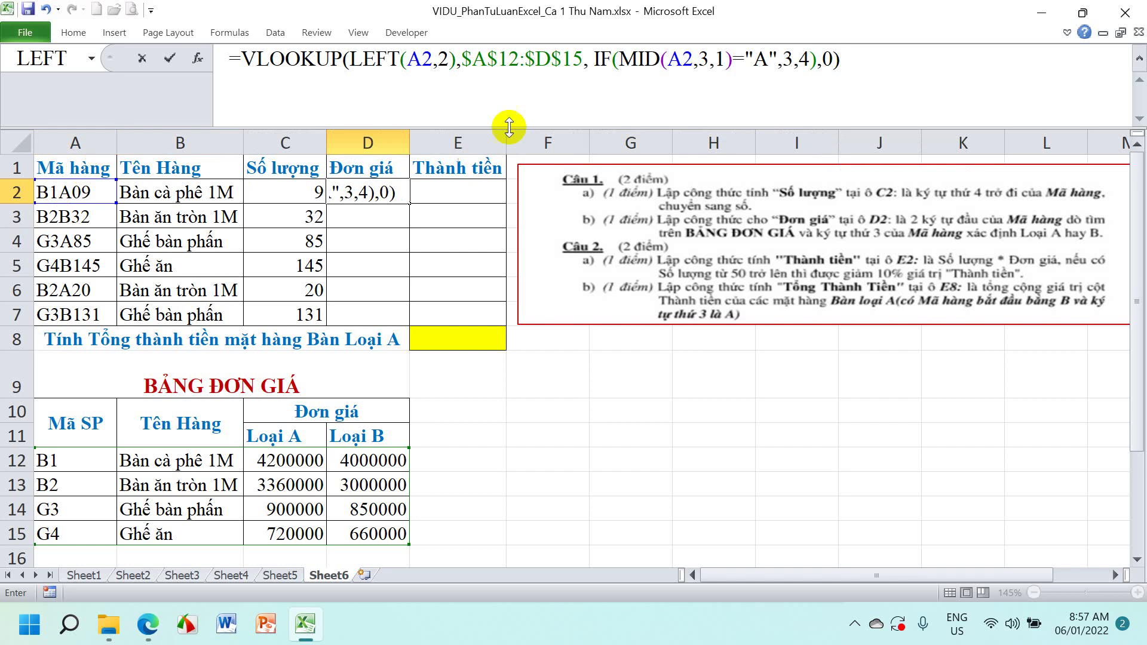
pyautogui.click(614, 59)
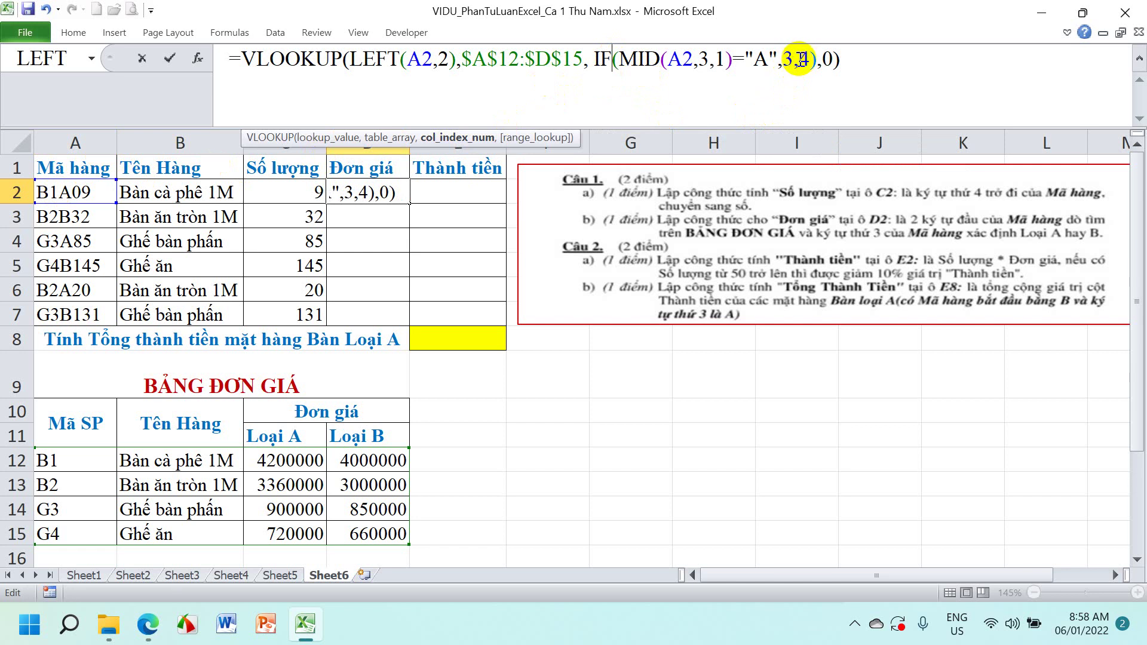
# Commit D2's price lookup and copy it down to D7, giving 4200000 through 850000
pyautogui.press('Return')
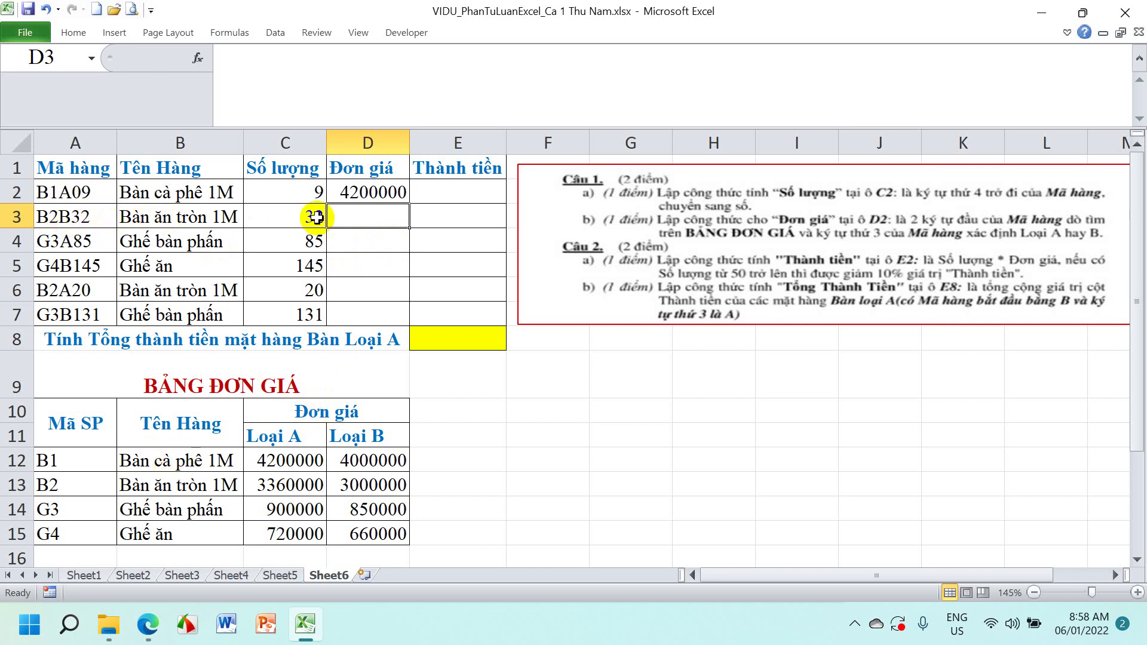
pyautogui.click(378, 192)
pyautogui.moveTo(409, 202); pyautogui.dragTo(395, 322)
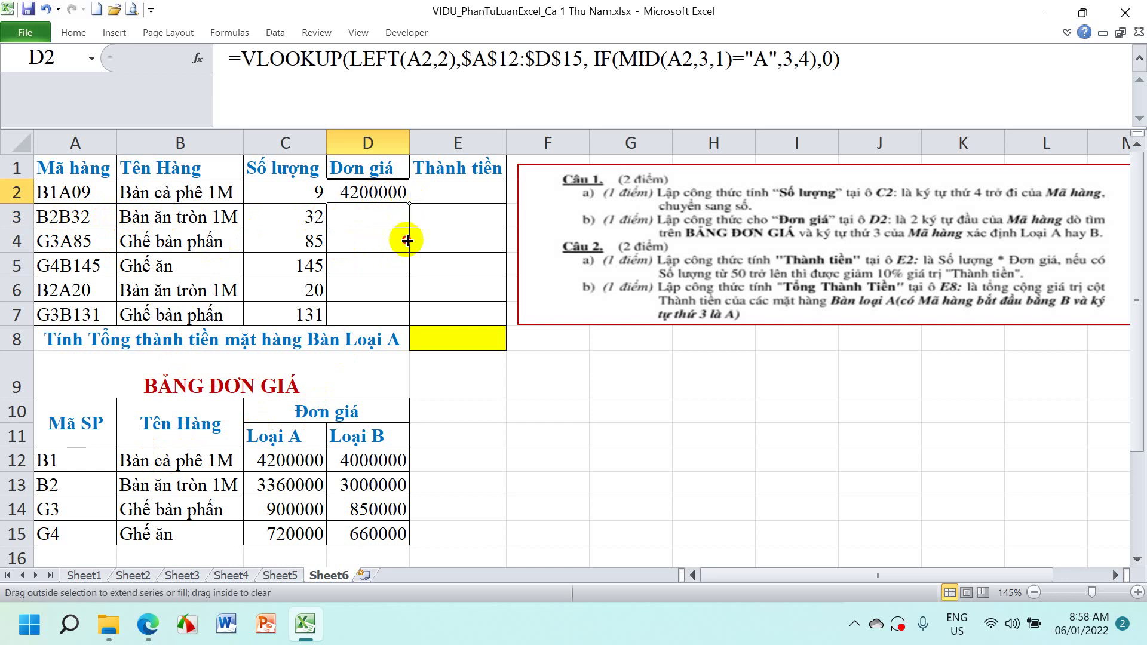
pyautogui.click(371, 216)
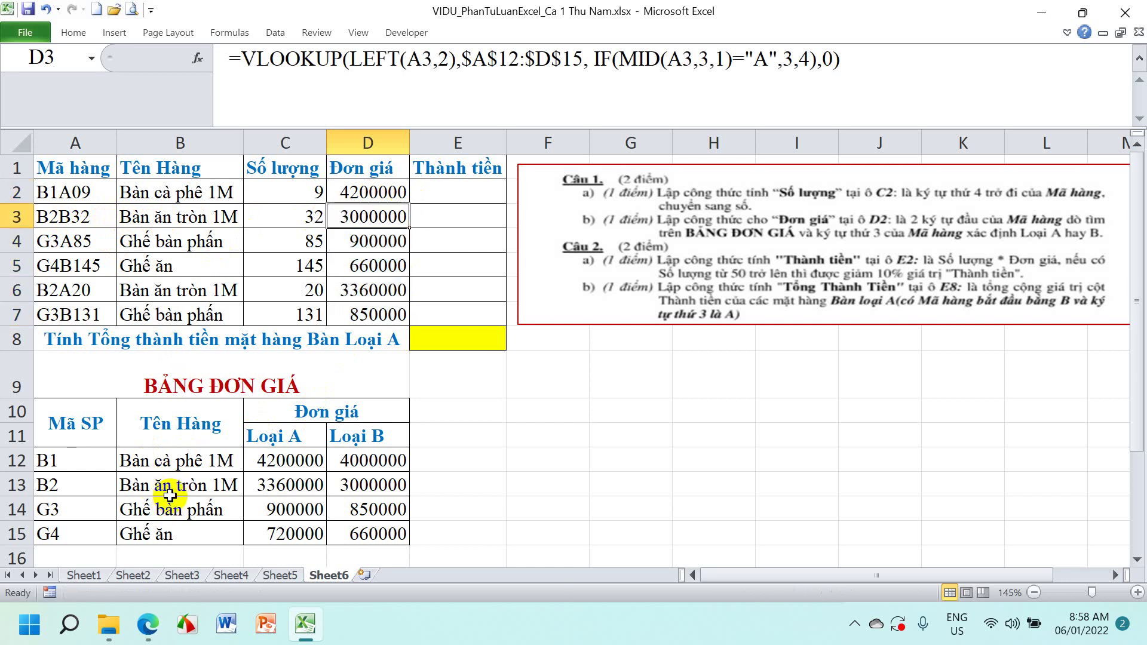
pyautogui.click(624, 495)
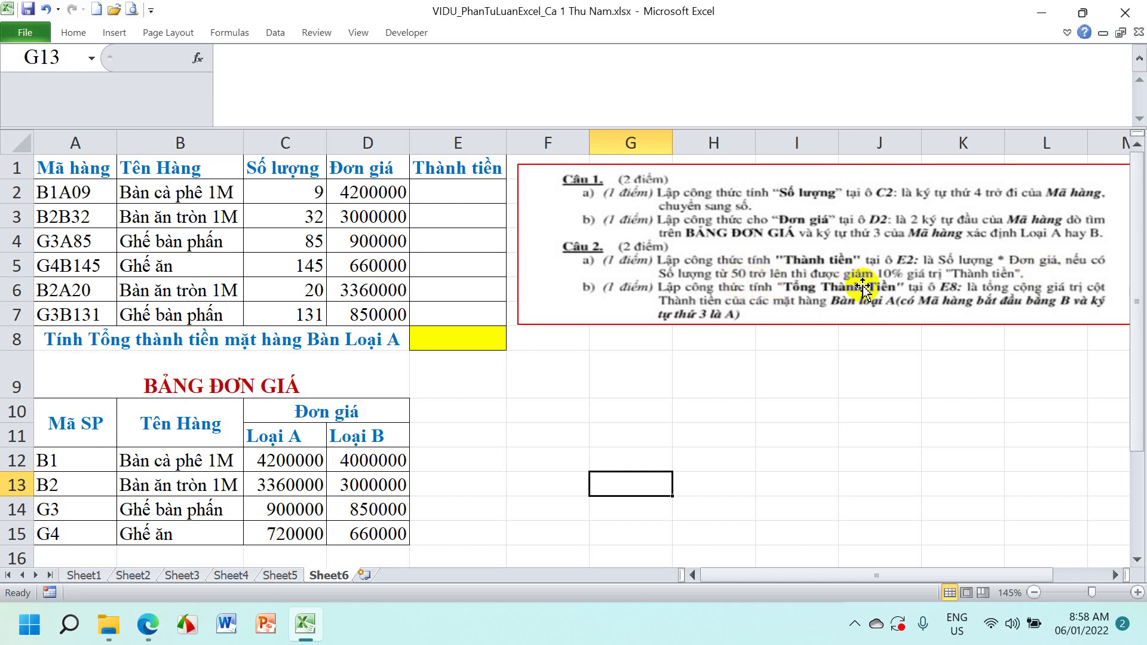
# Enter =C2*D2*IF(C2>=50,90%,1) in E2, giving a Thành tiền of 37800000
pyautogui.click(465, 191)
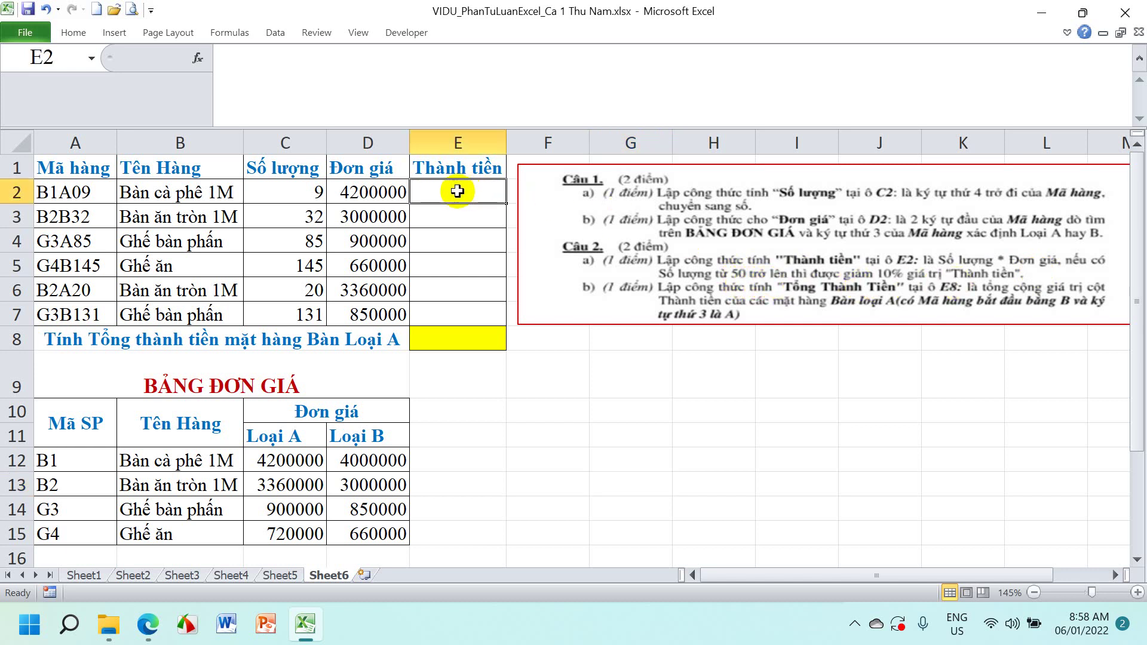
pyautogui.click(362, 81)
pyautogui.write('=')
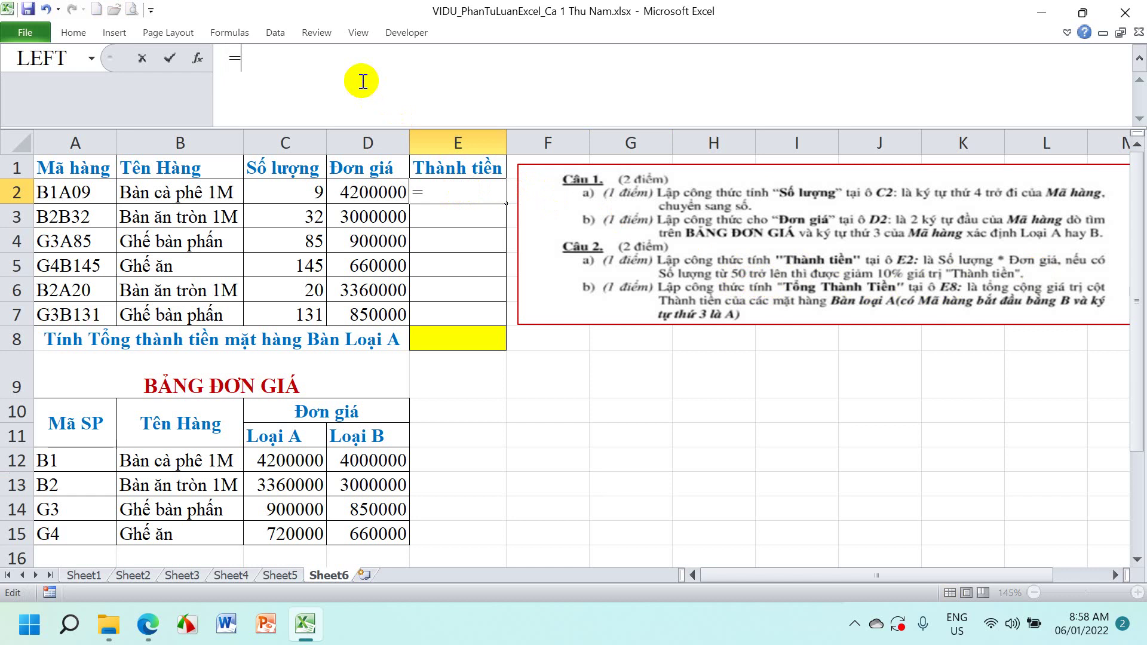
pyautogui.click(290, 193)
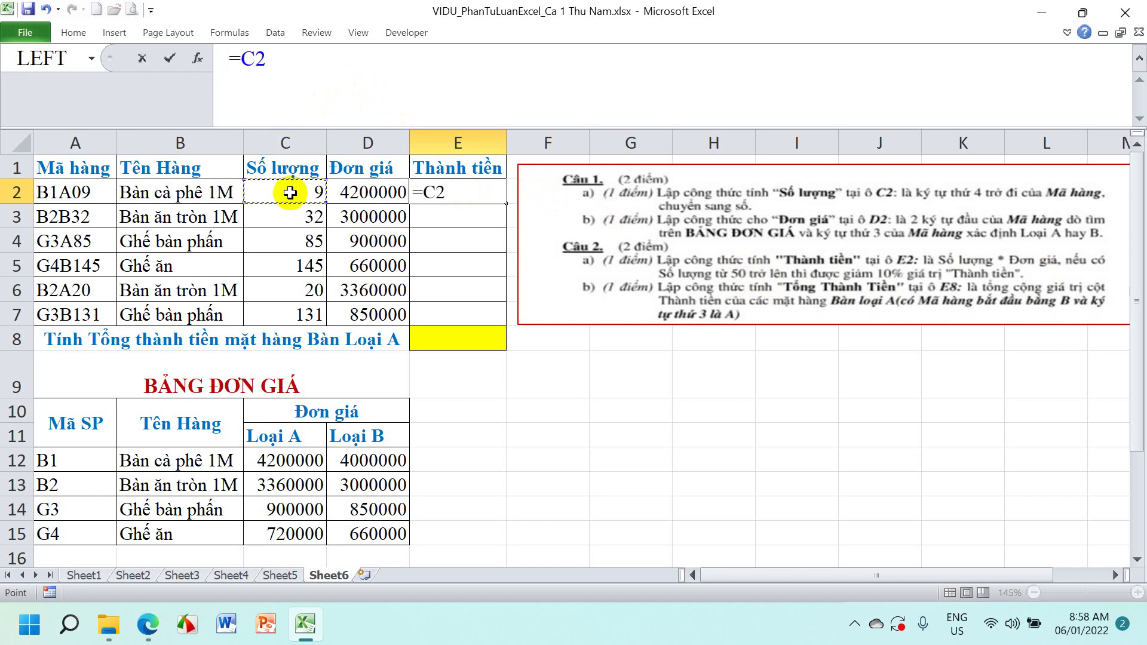
pyautogui.write('*')
pyautogui.click(366, 192)
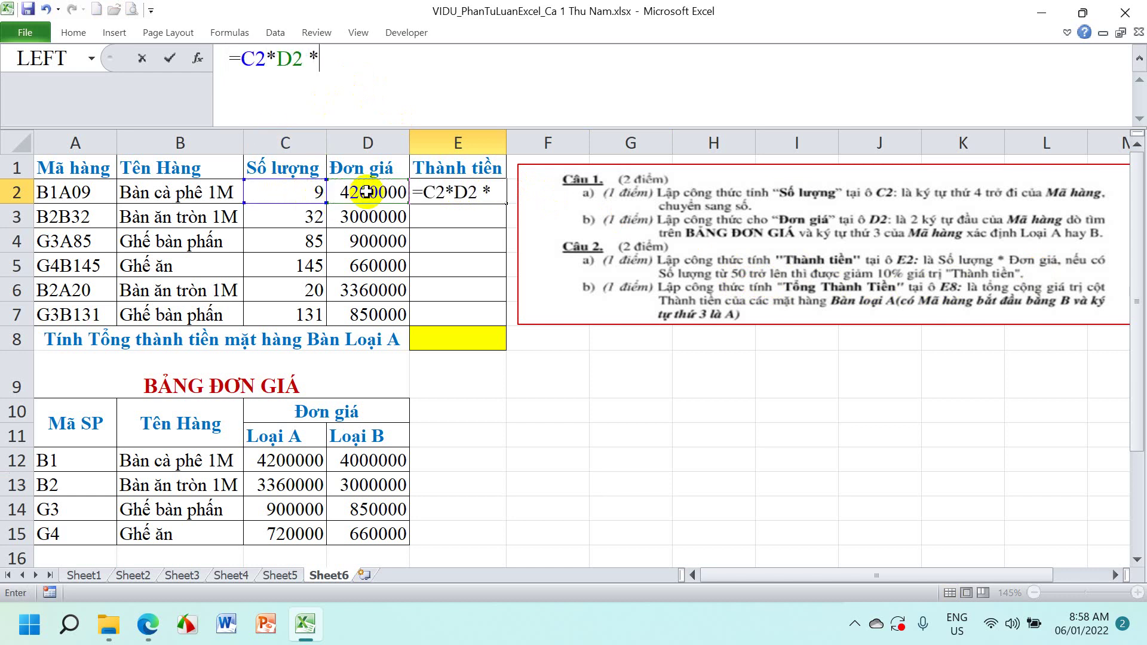
pyautogui.write('IF(')
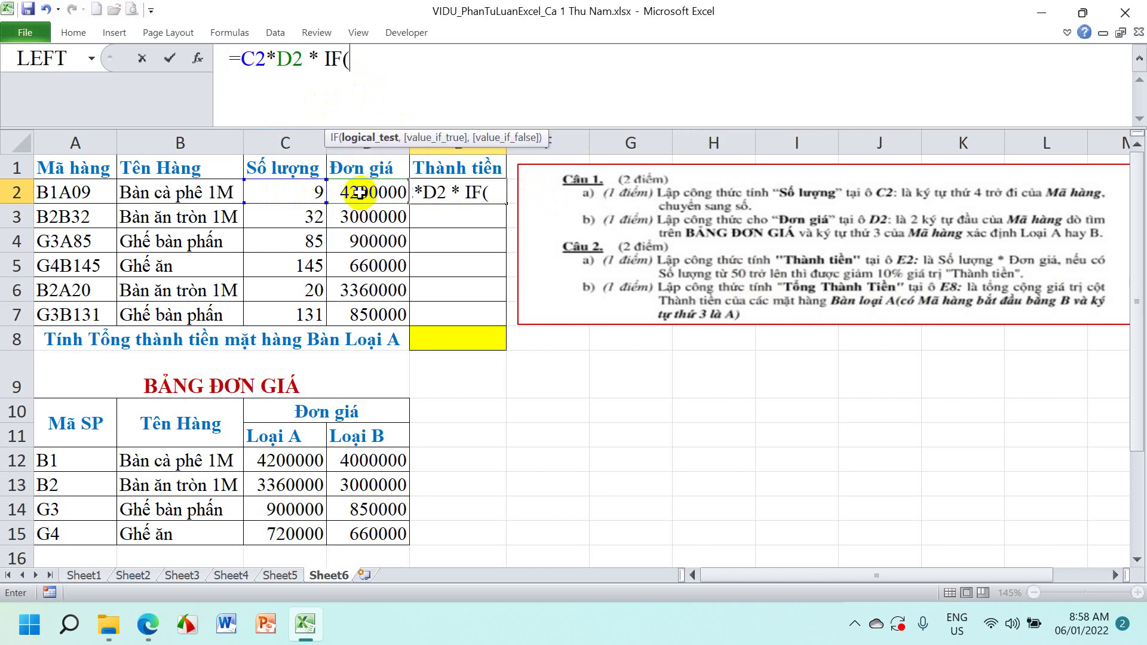
pyautogui.click(294, 192)
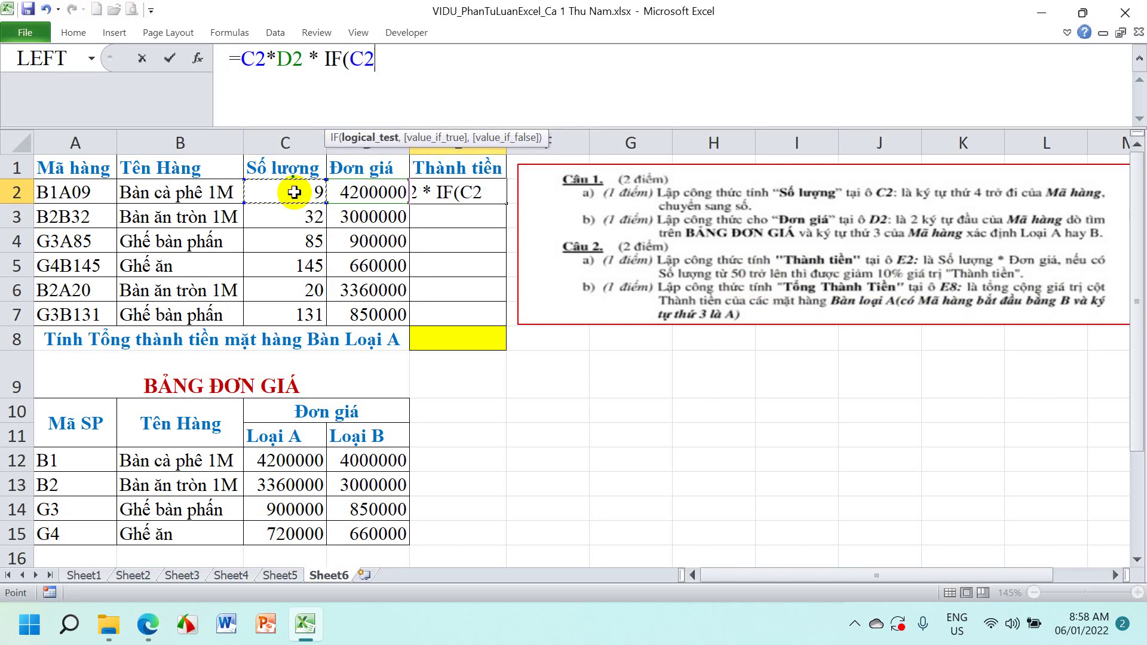
pyautogui.write('>=')
pyautogui.write('50')
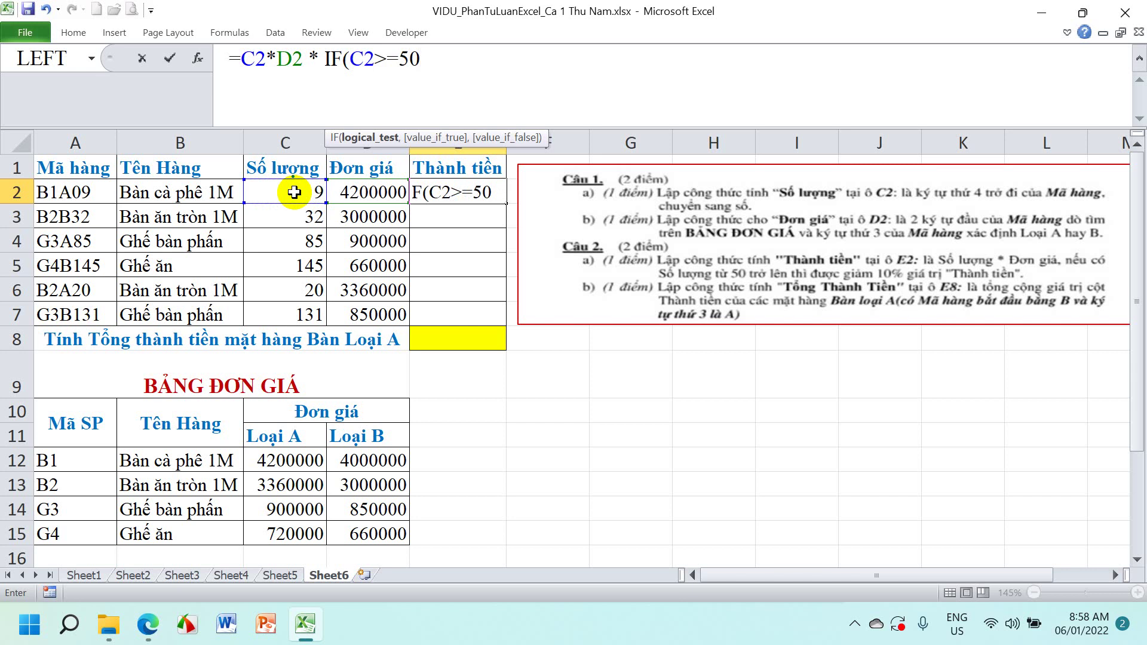
pyautogui.write(',')
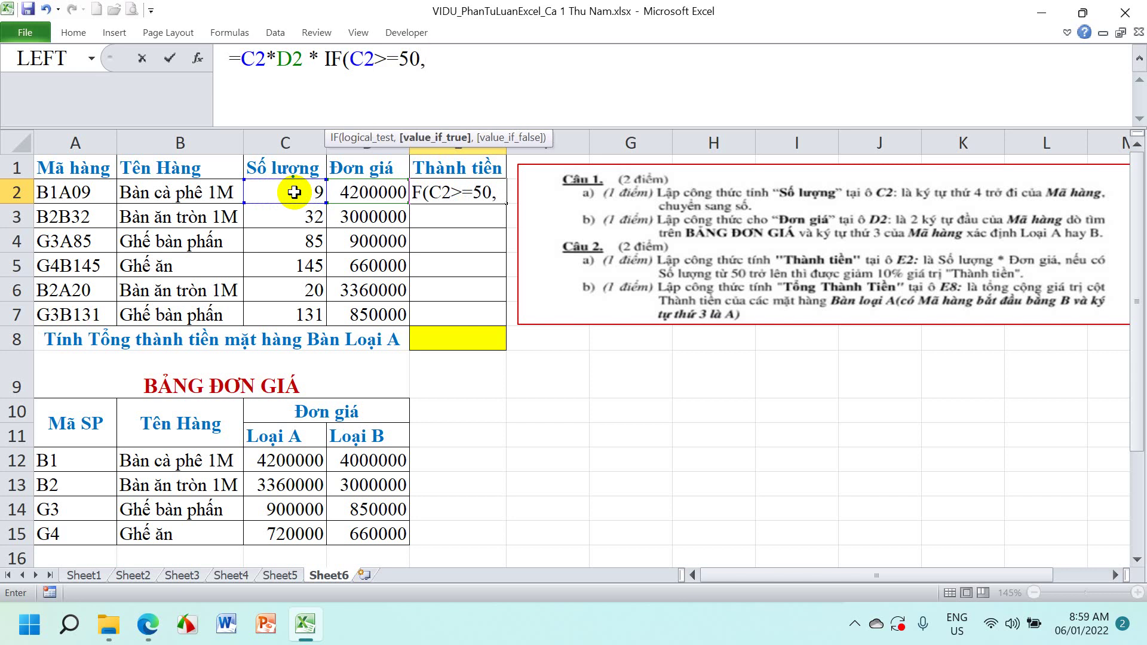
pyautogui.write('90')
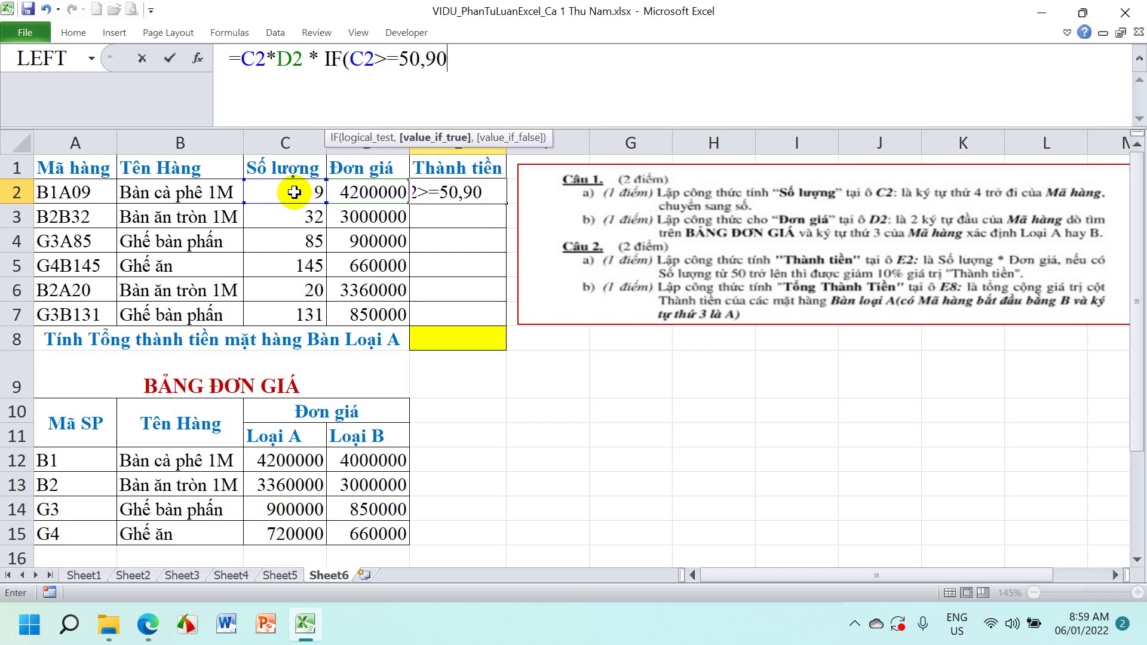
pyautogui.write('%,1')
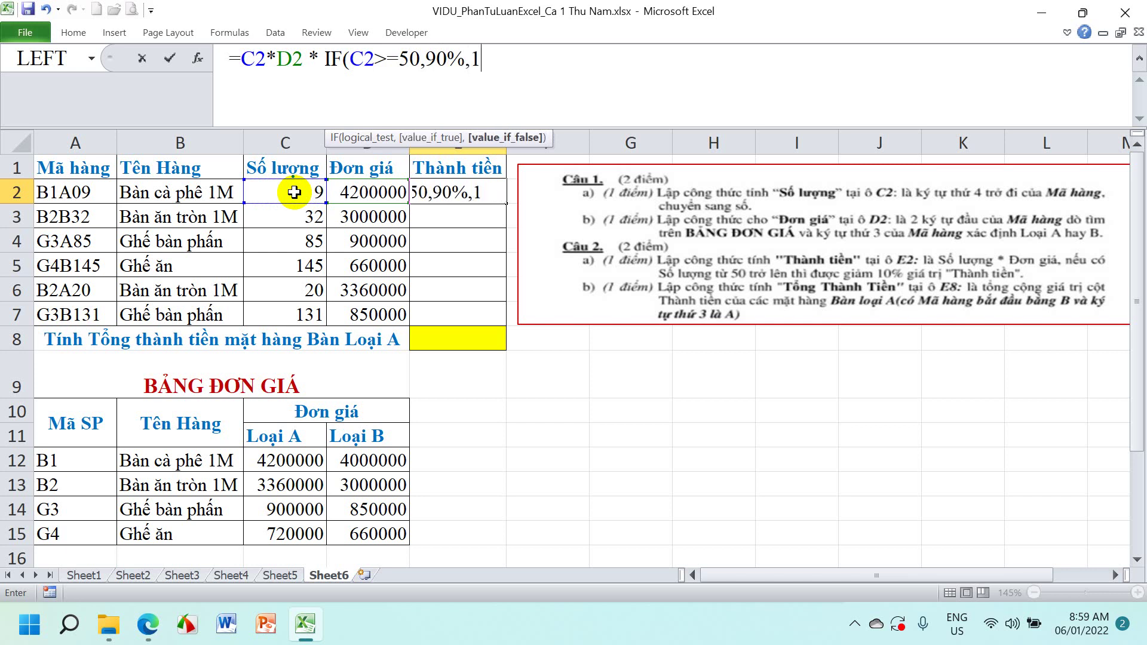
pyautogui.press('Return')
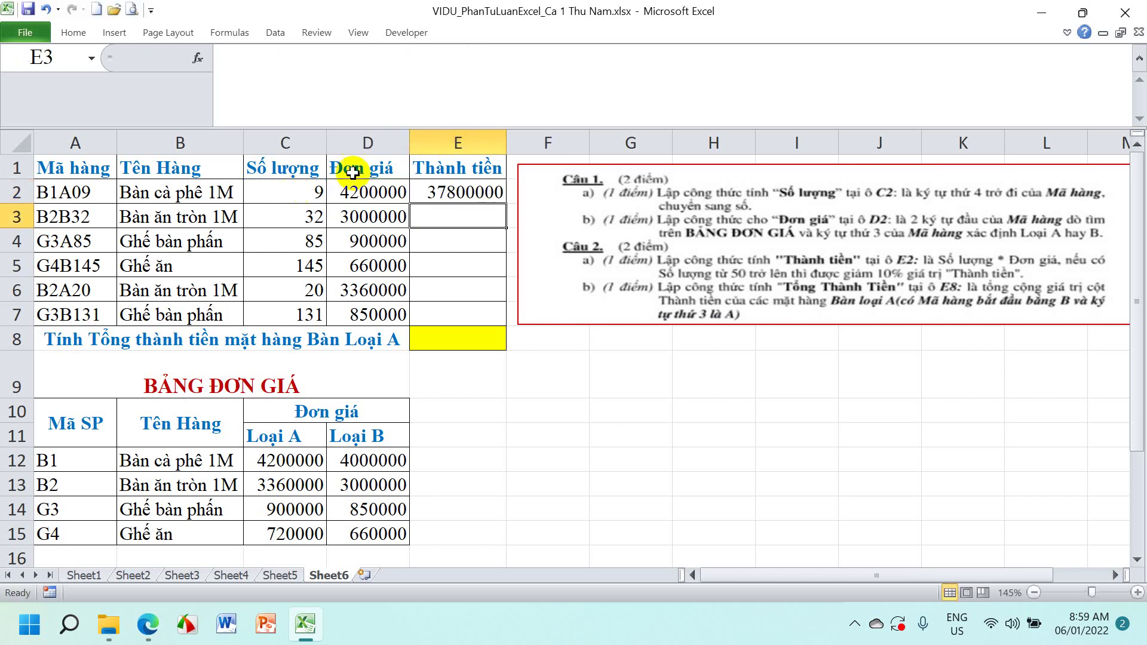
# Copy E2's formula down to E7 and check the quantities in C4, C5 and C7
pyautogui.click(464, 191)
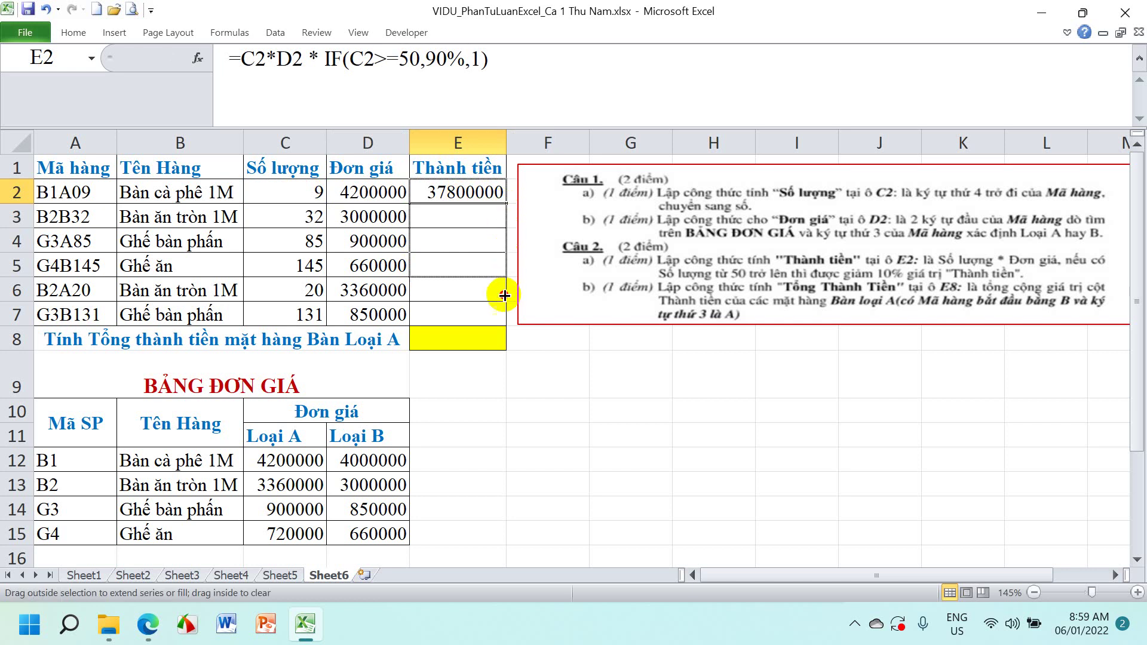
pyautogui.moveTo(506, 204); pyautogui.dragTo(502, 319)
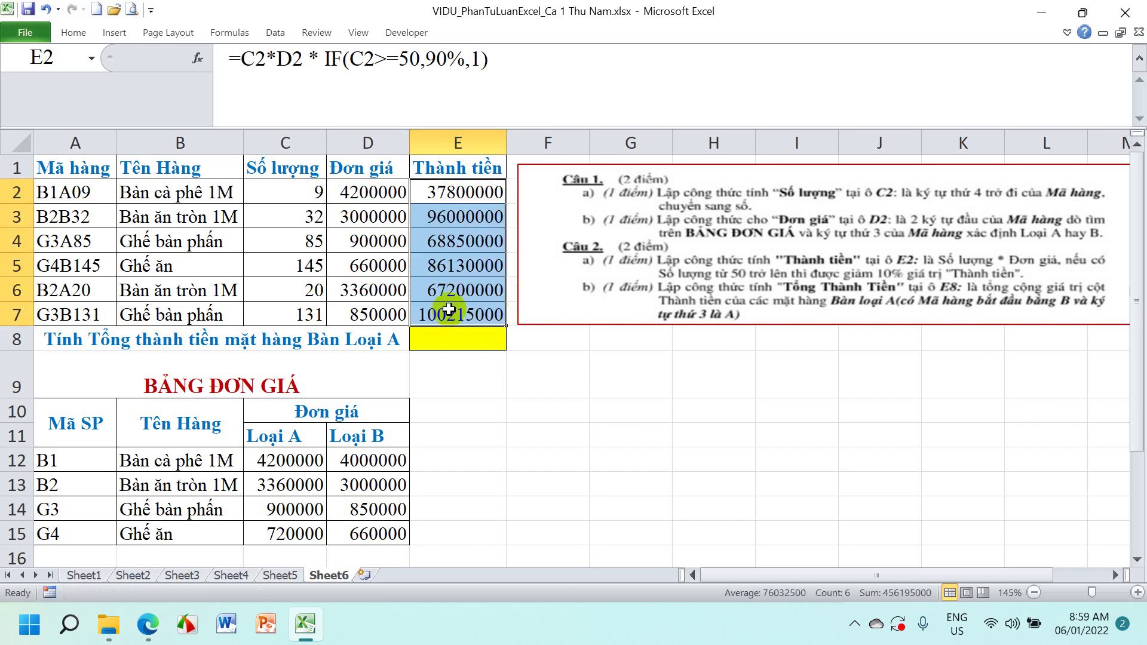
pyautogui.click(316, 241)
pyautogui.click(314, 265)
pyautogui.click(312, 314)
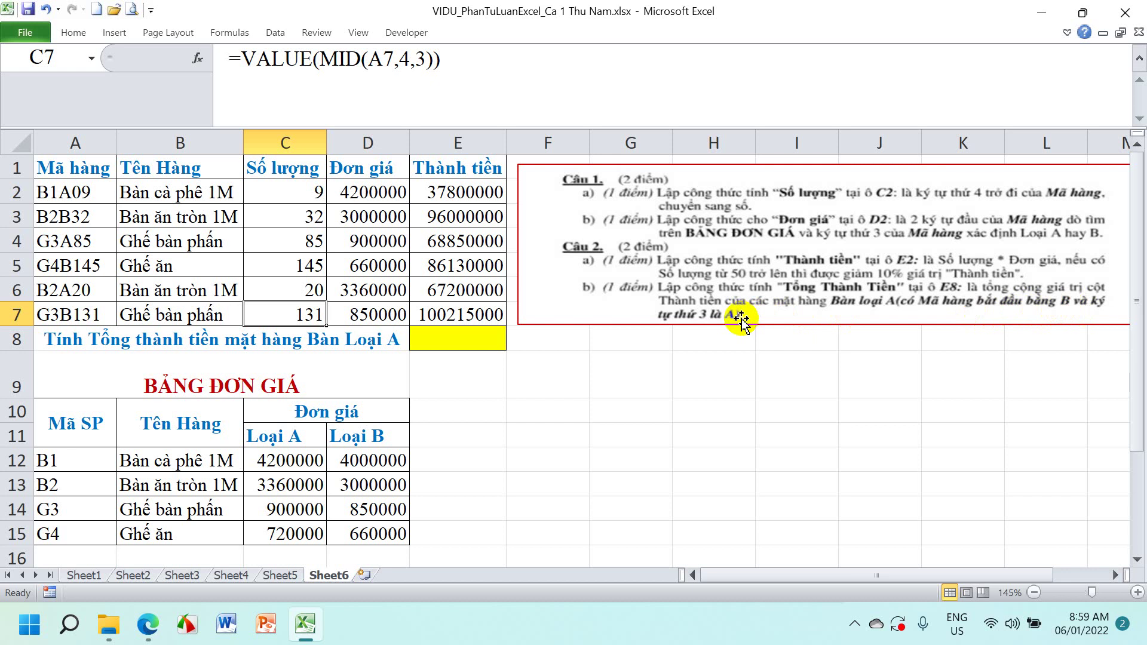
# Enter =SUMIF(A2:A7,"B?A*",E2:E7) in E8 to total Loại A tables at 105000000
pyautogui.click(458, 334)
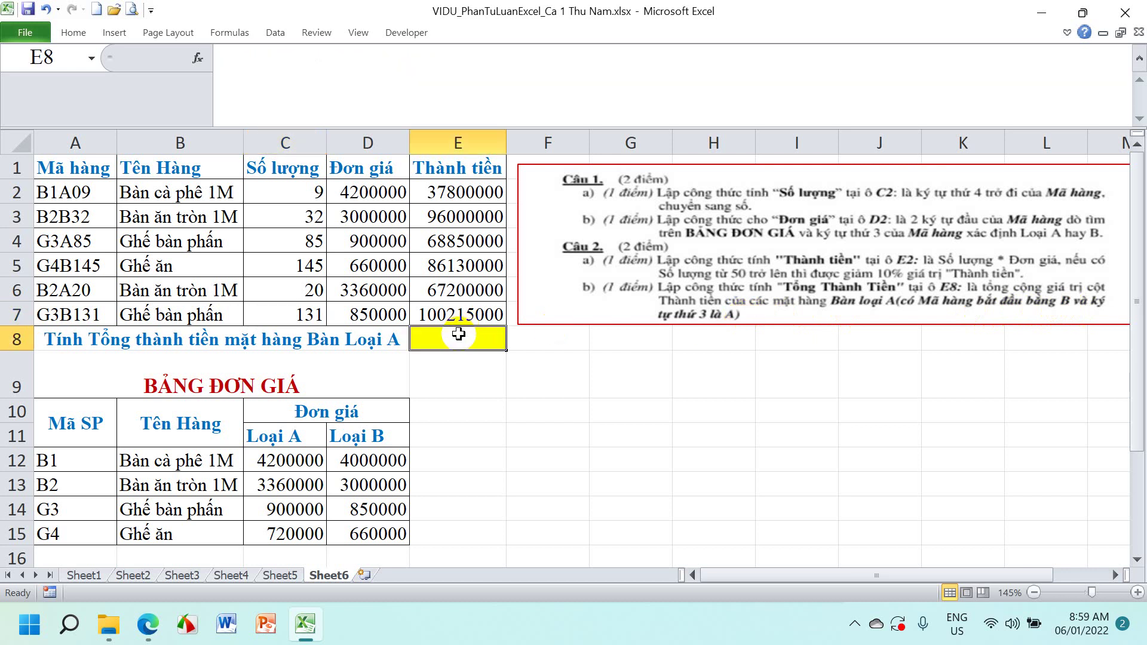
pyautogui.write('=')
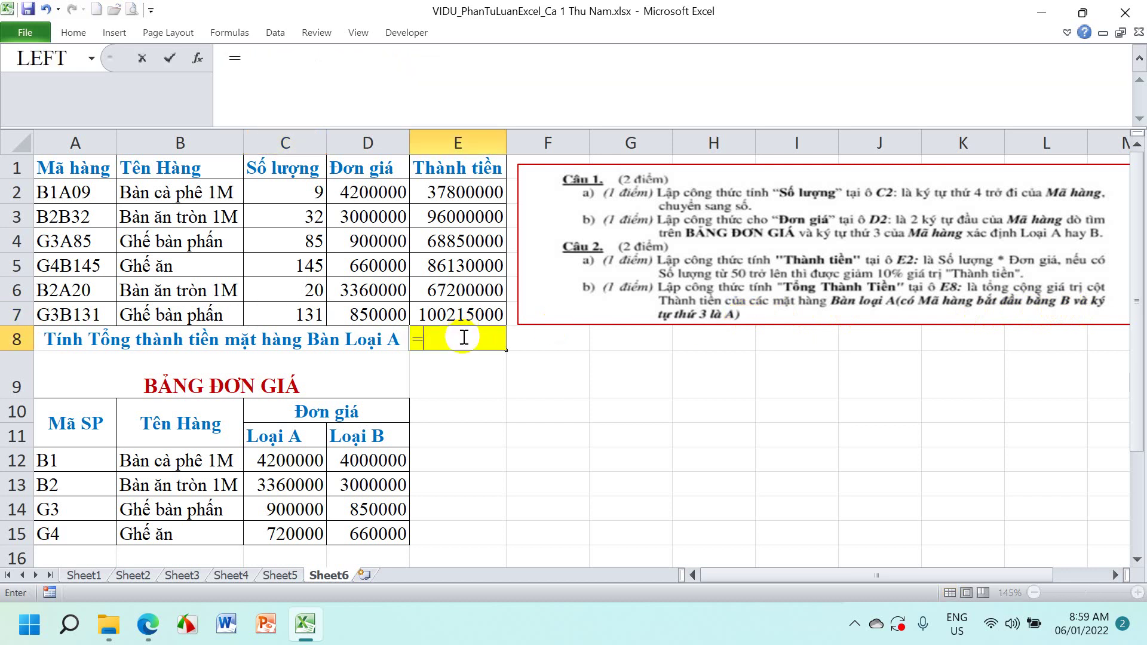
pyautogui.write('SUM')
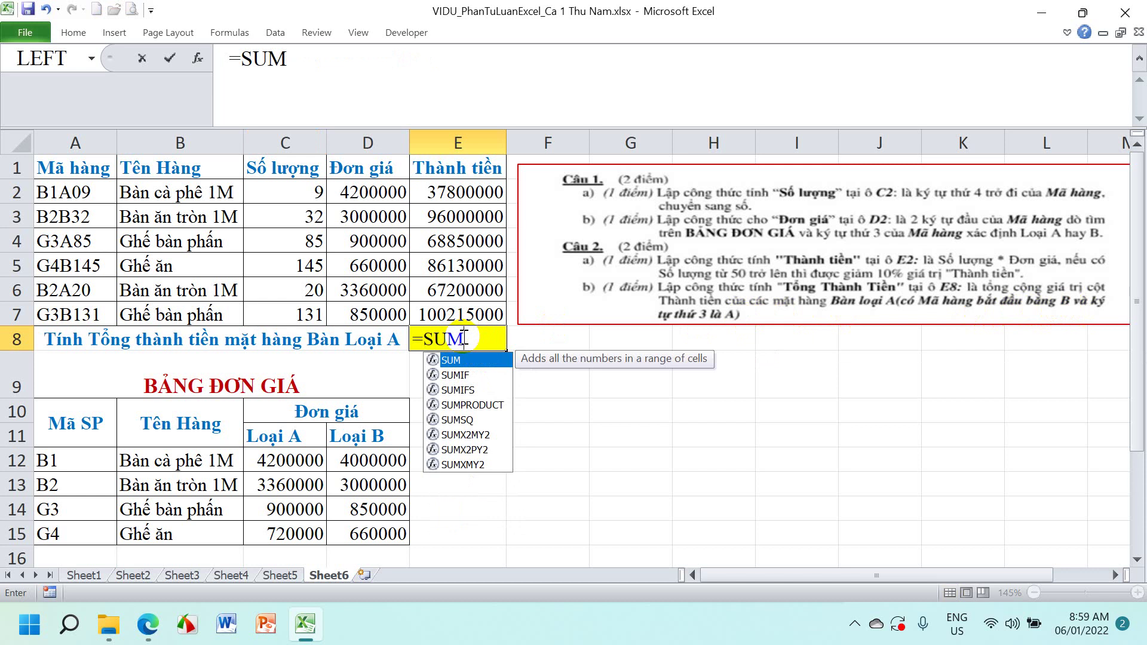
pyautogui.write('IF(')
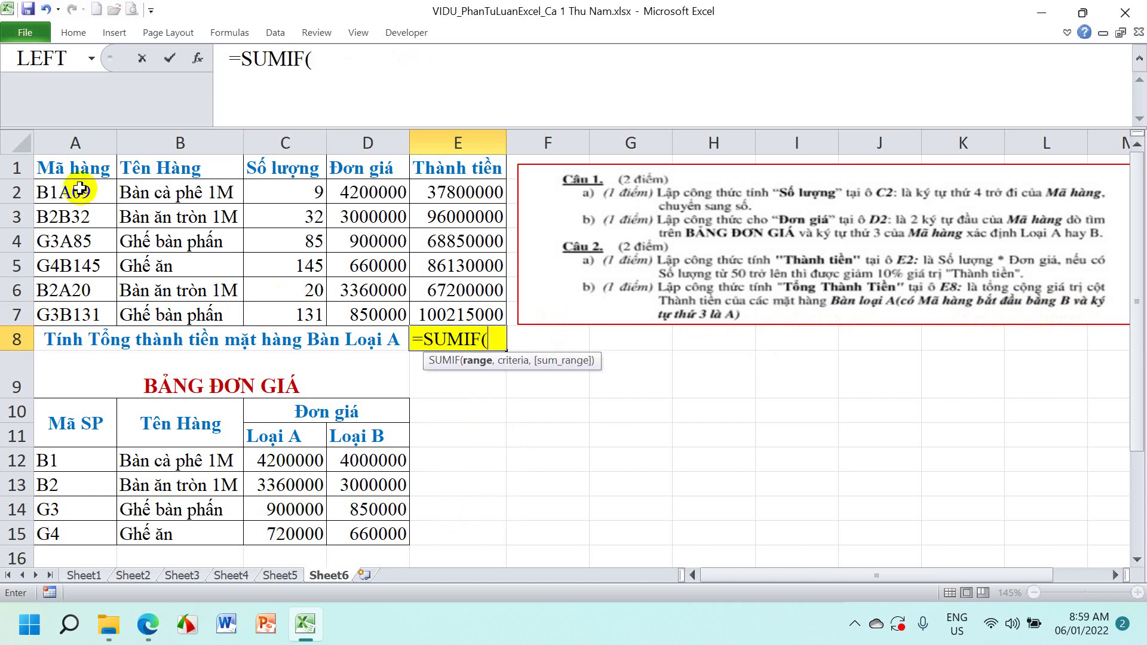
pyautogui.moveTo(78, 189); pyautogui.dragTo(76, 315)
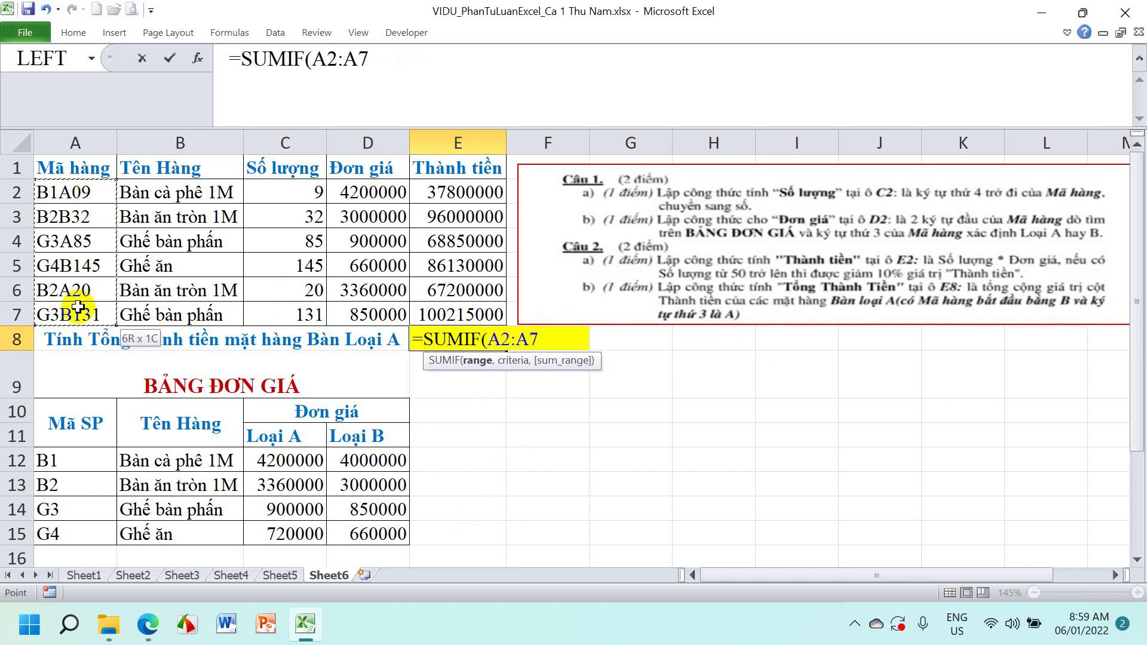
pyautogui.click(400, 67)
pyautogui.write(',"')
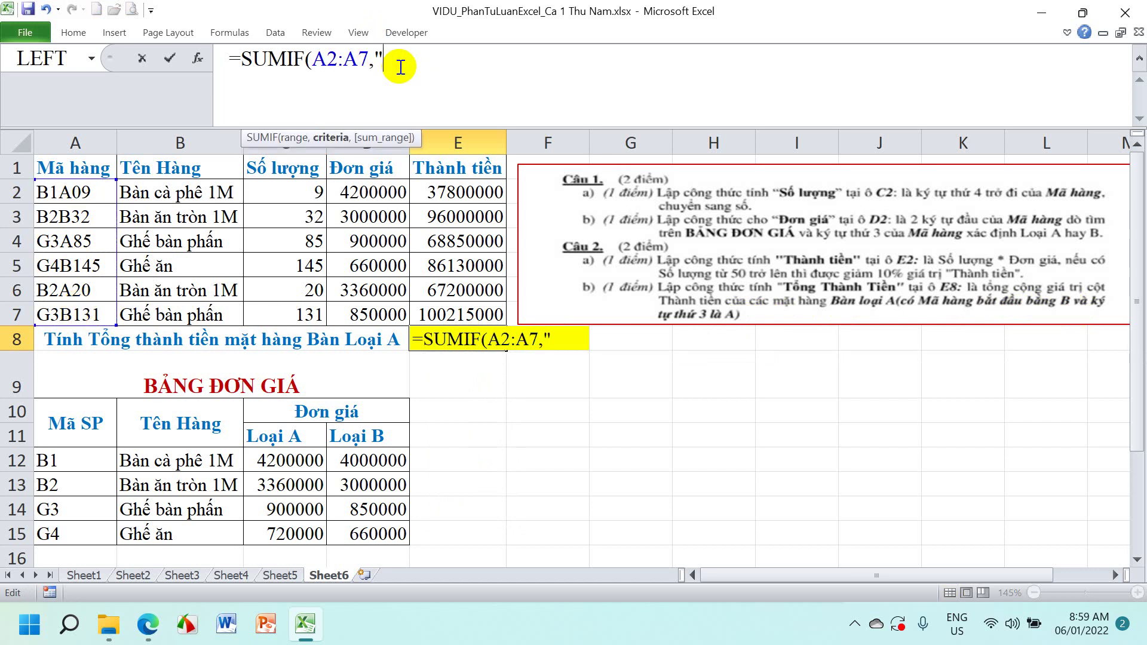
pyautogui.write('B')
pyautogui.write('*')
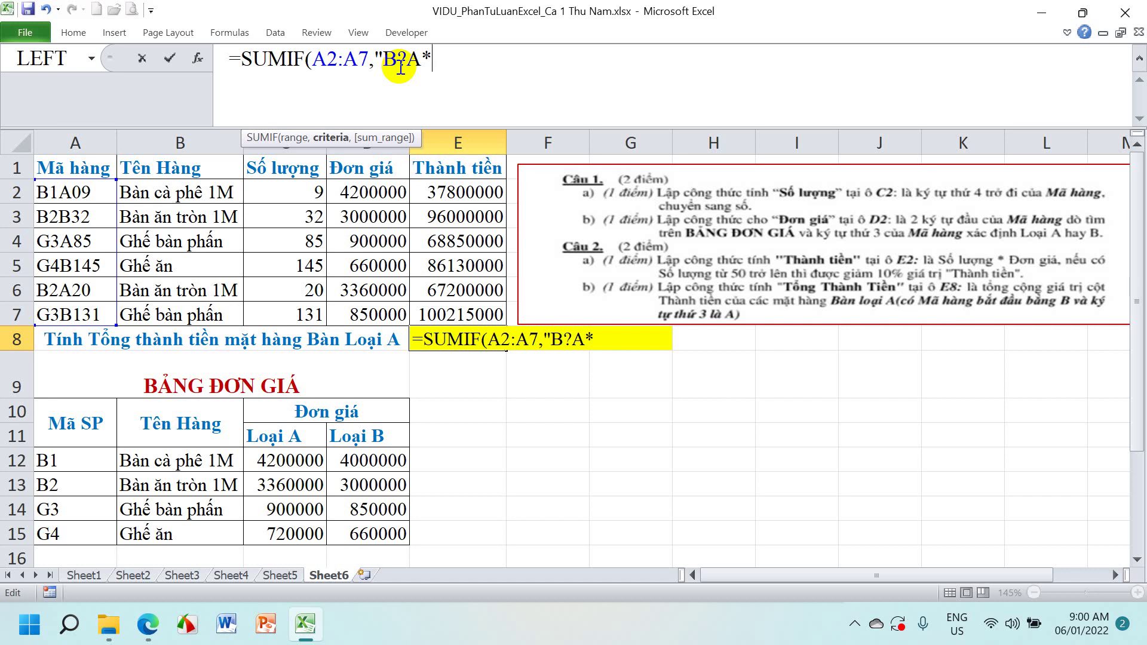
pyautogui.write(',')
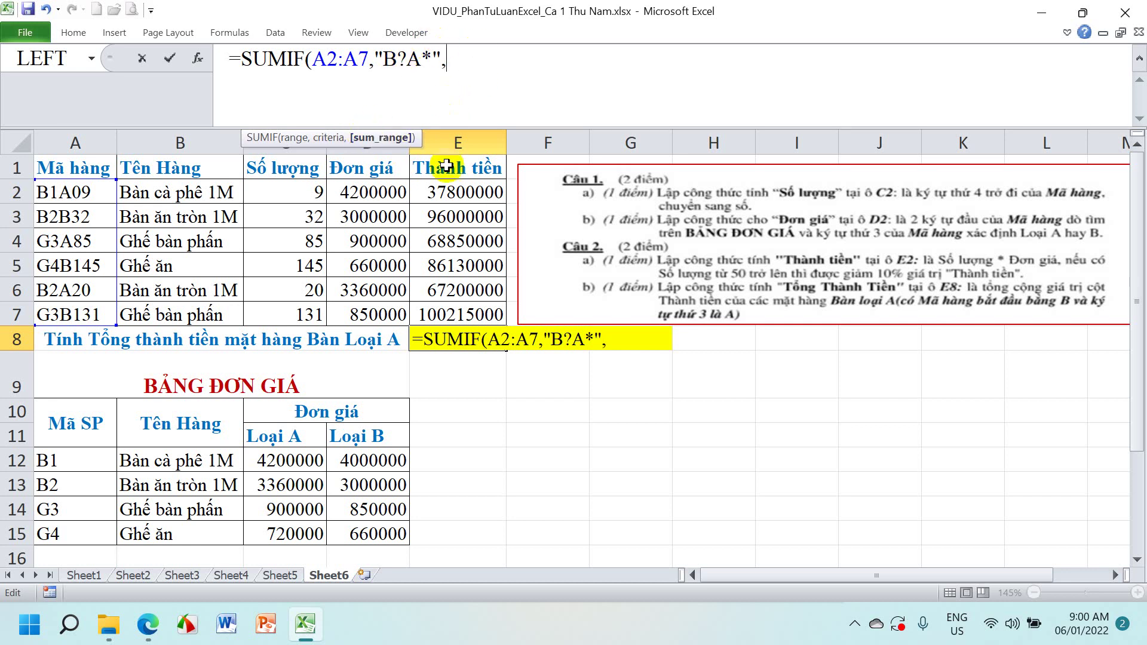
pyautogui.moveTo(457, 192); pyautogui.dragTo(456, 305)
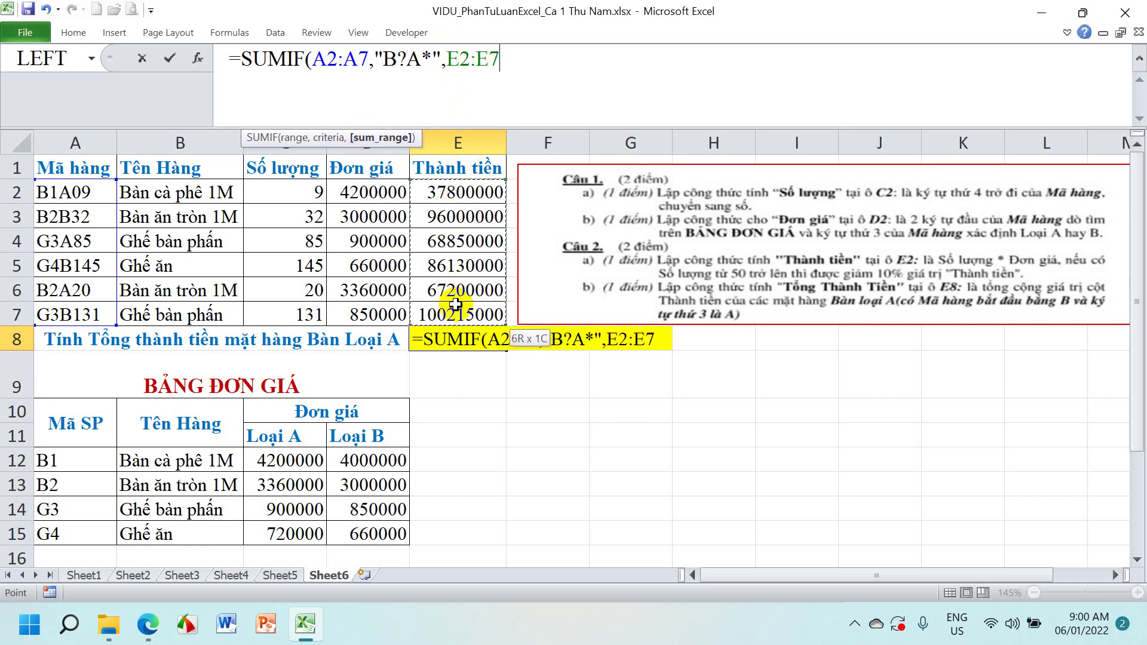
pyautogui.write(')')
pyautogui.press('Return')
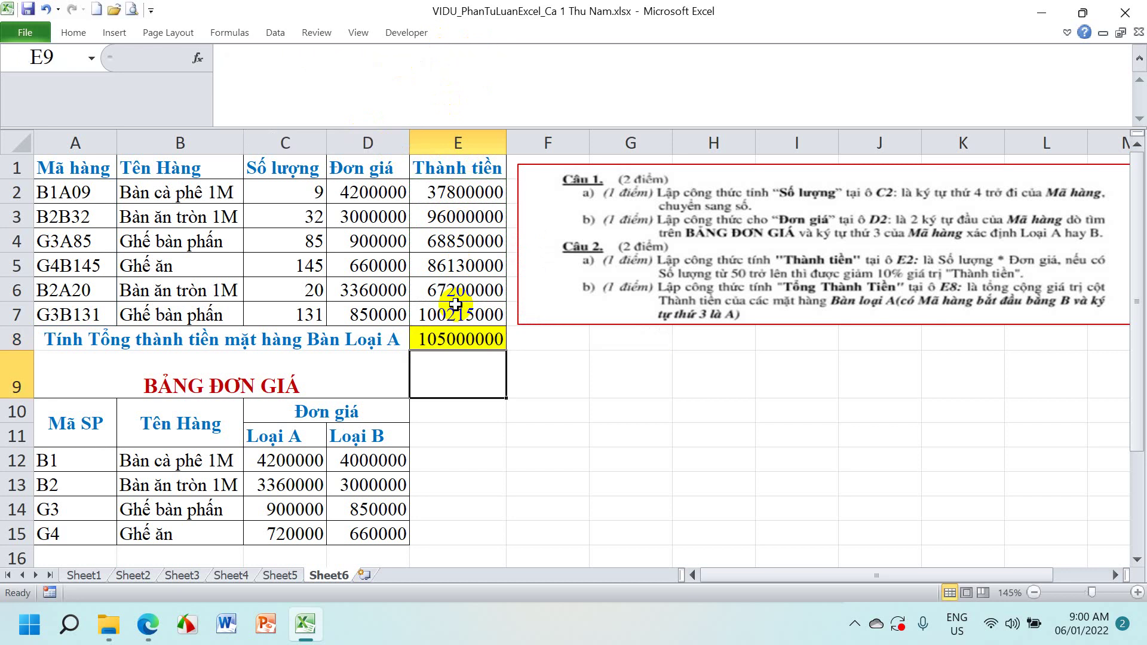
# Review the formulas in E2 and E6, then move to the Sheet4 fuel import table
pyautogui.click(623, 418)
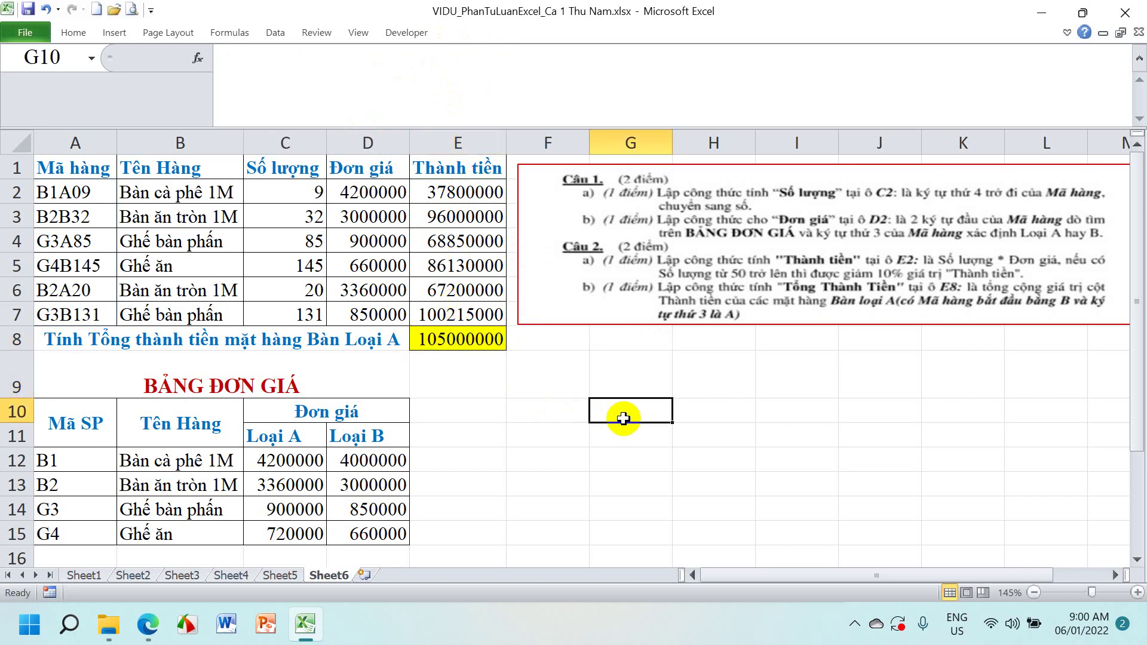
pyautogui.click(455, 191)
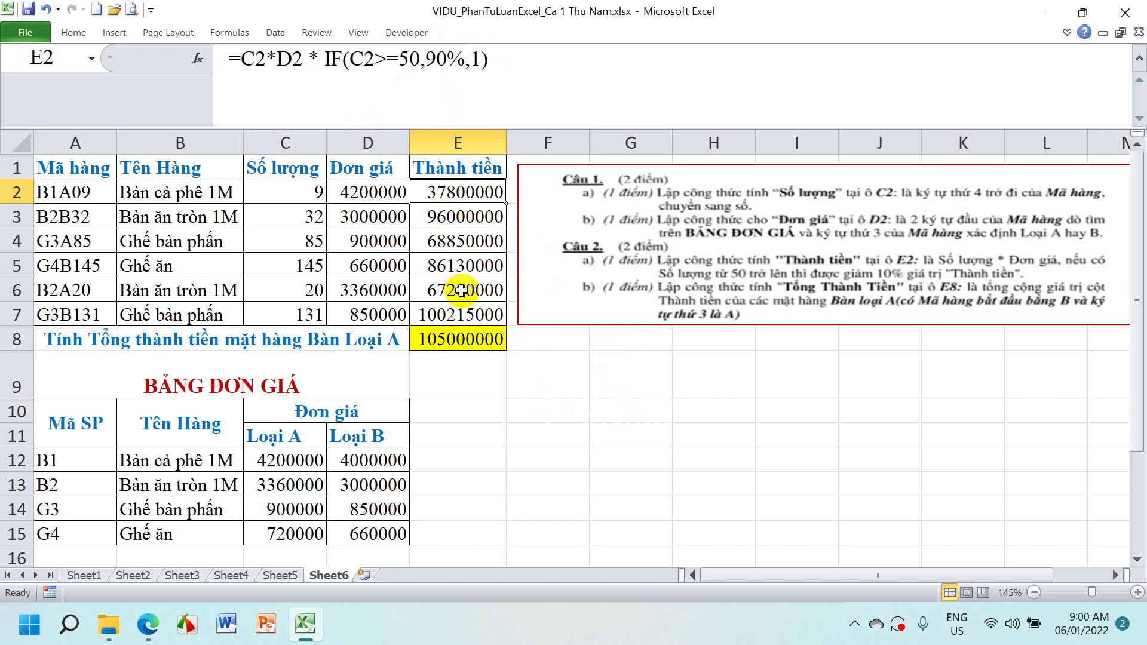
pyautogui.keyDown('ctrl'); pyautogui.click(461, 290); pyautogui.keyUp('ctrl')
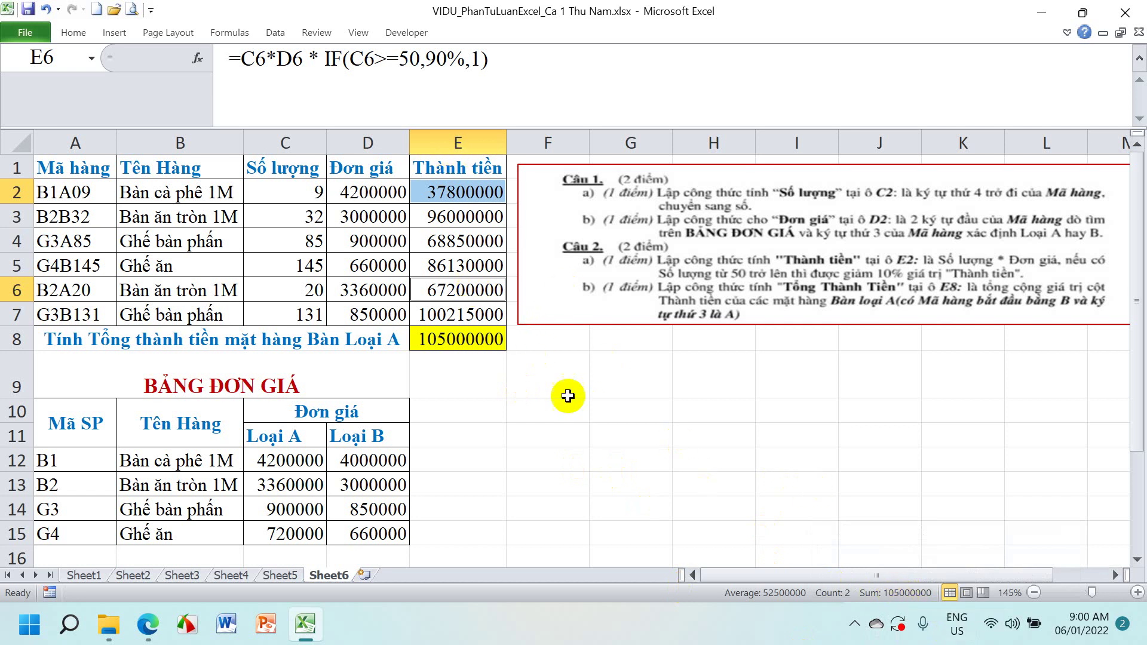
pyautogui.click(231, 576)
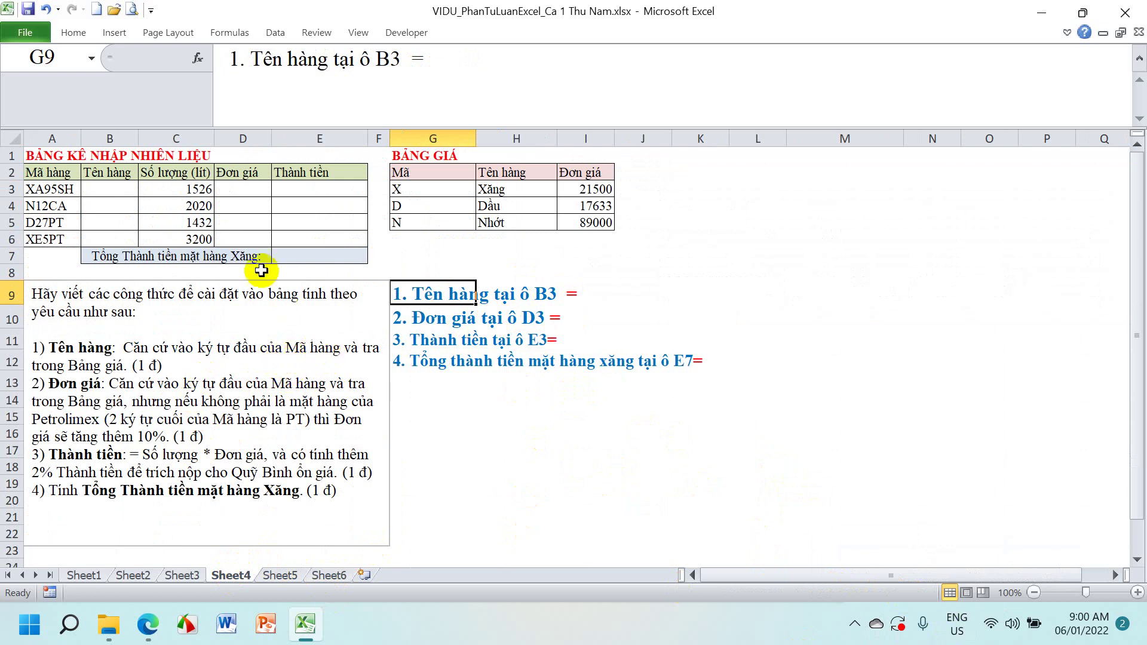
# Enter =VLOOKUP(LEFT(A3),$G$3:$I$5,2,0) in B3 to look up the product name
pyautogui.click(106, 189)
pyautogui.click(311, 72)
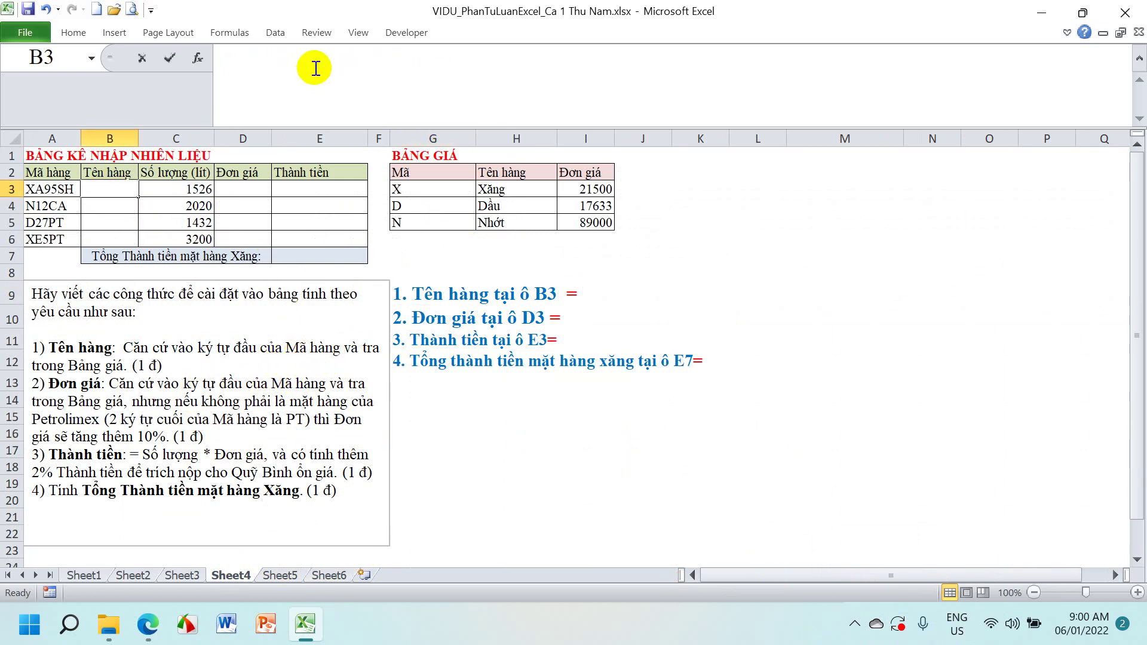
pyautogui.write('=V')
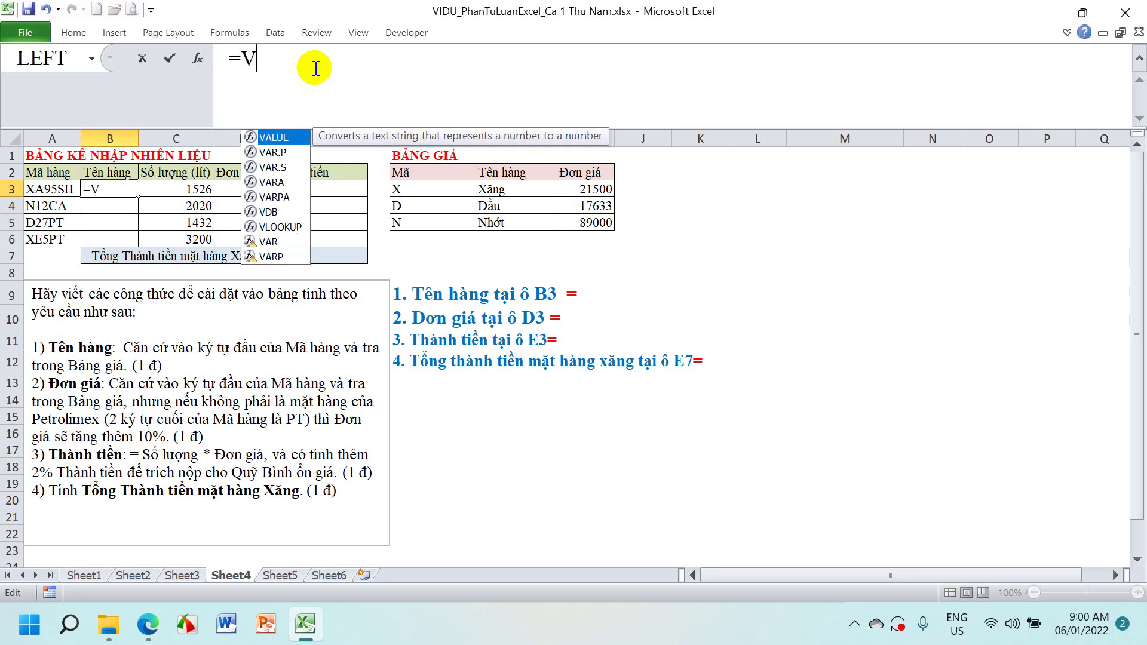
pyautogui.write('LOOKUP(')
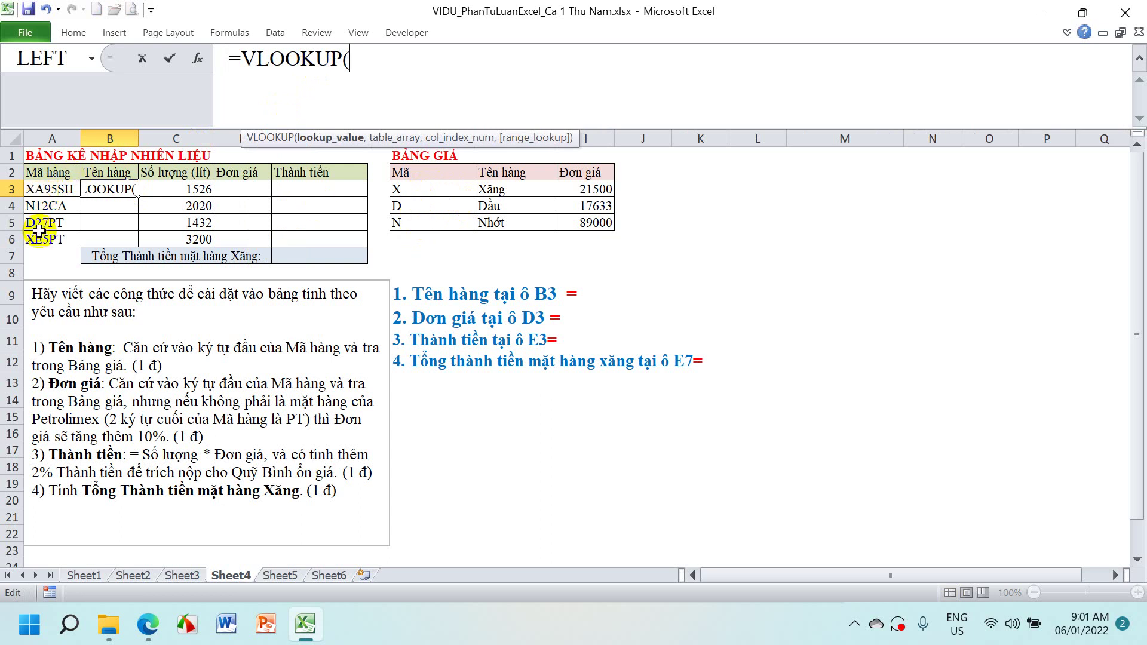
pyautogui.write('LEFT(')
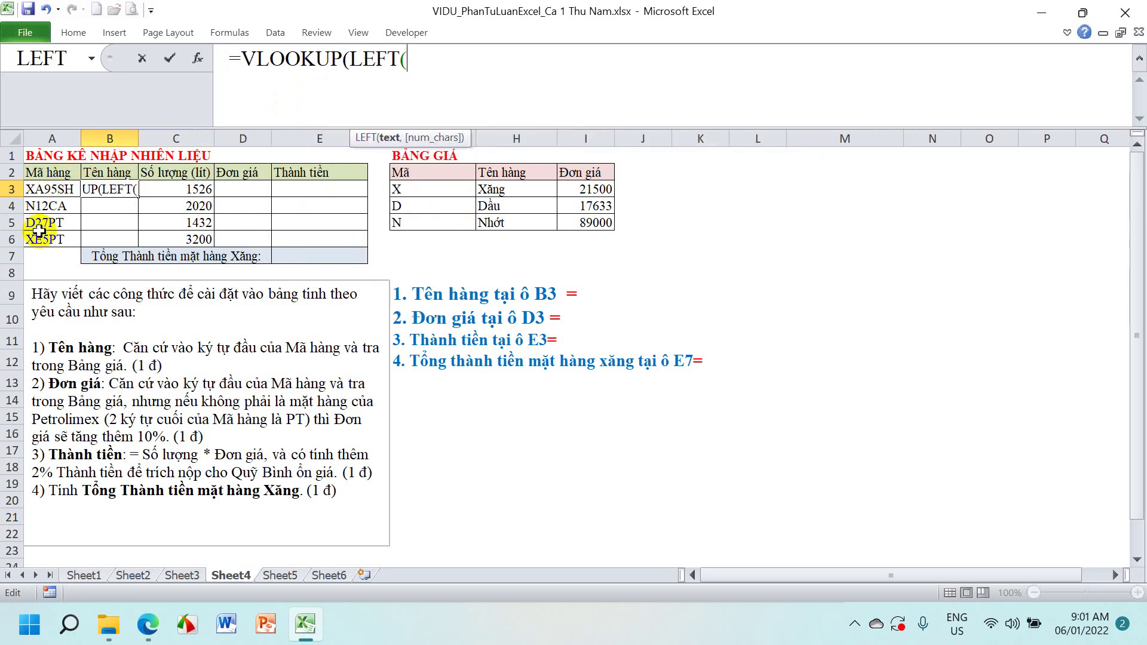
pyautogui.click(36, 189)
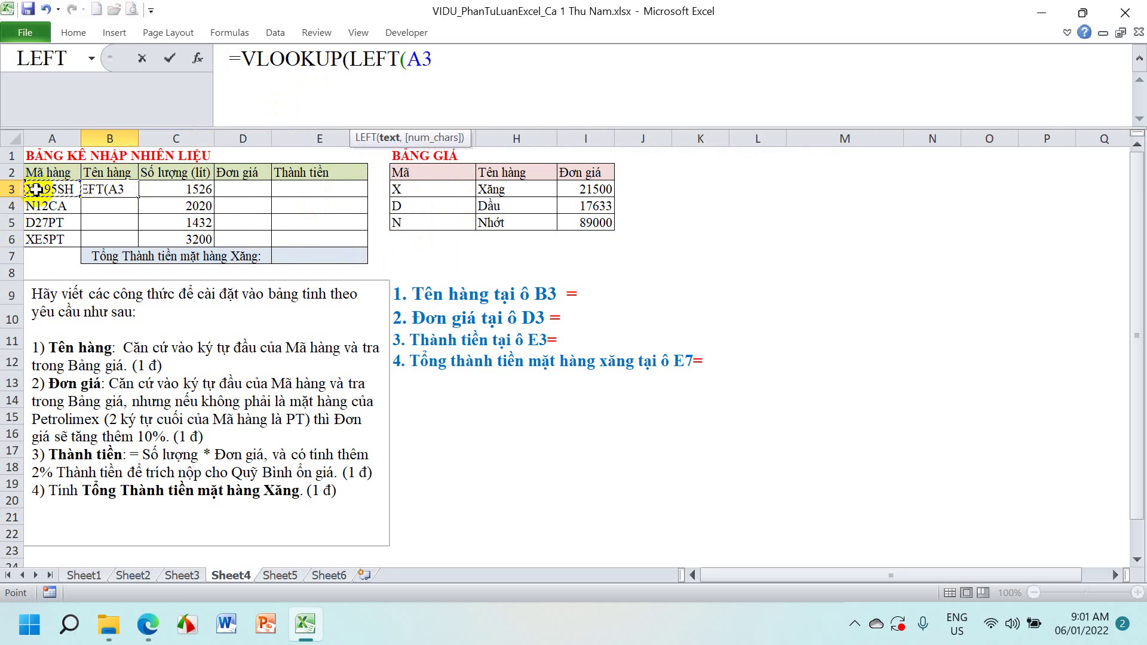
pyautogui.write('),')
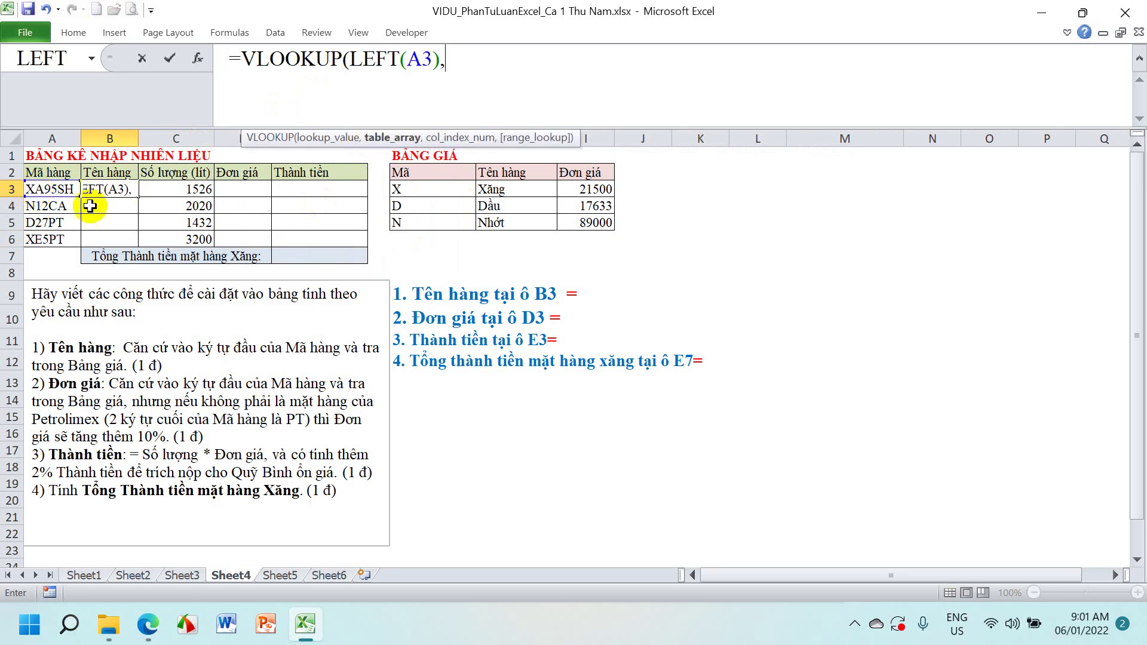
pyautogui.moveTo(414, 189); pyautogui.dragTo(570, 223)
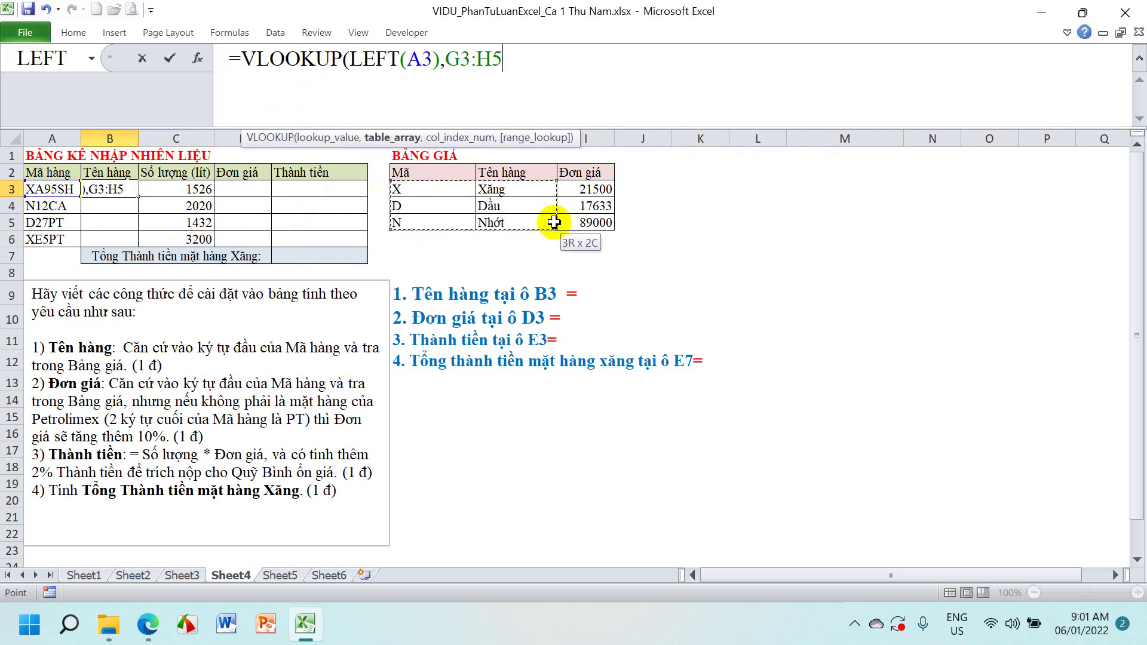
pyautogui.press('F4')
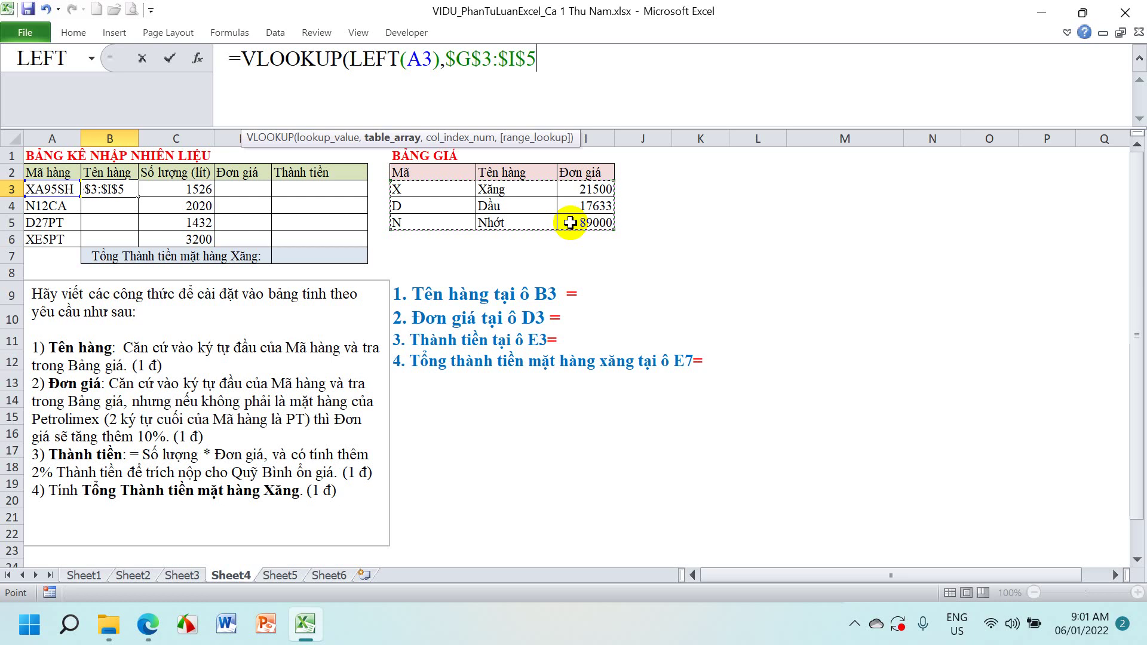
pyautogui.write(',2')
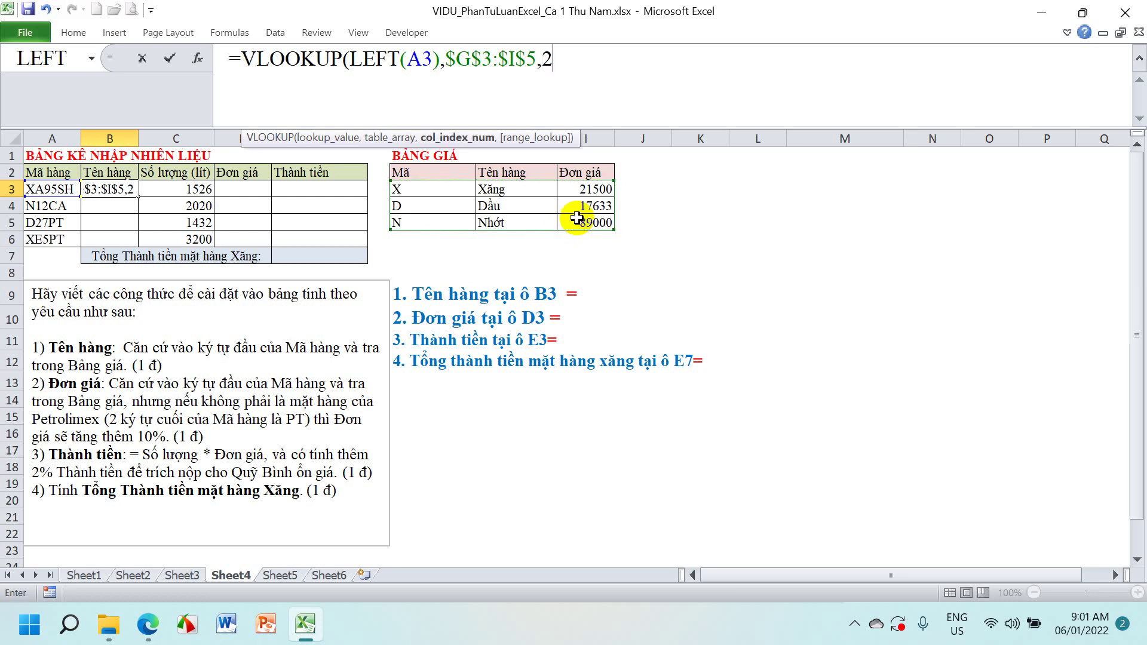
pyautogui.write(',')
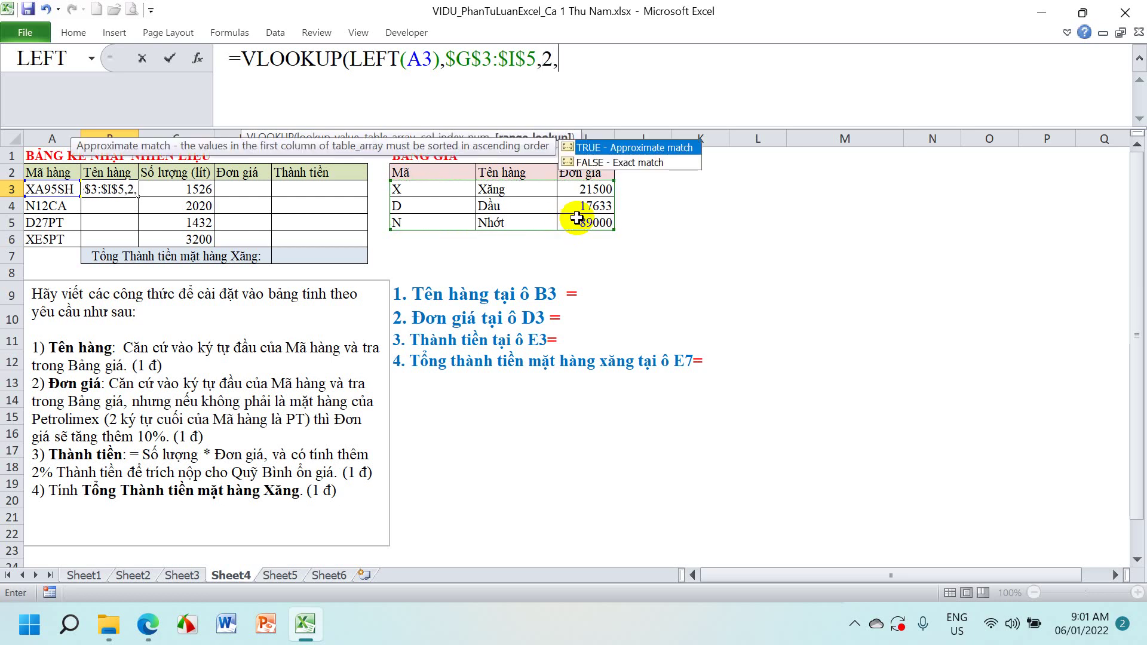
pyautogui.write('0)')
pyautogui.press('Return')
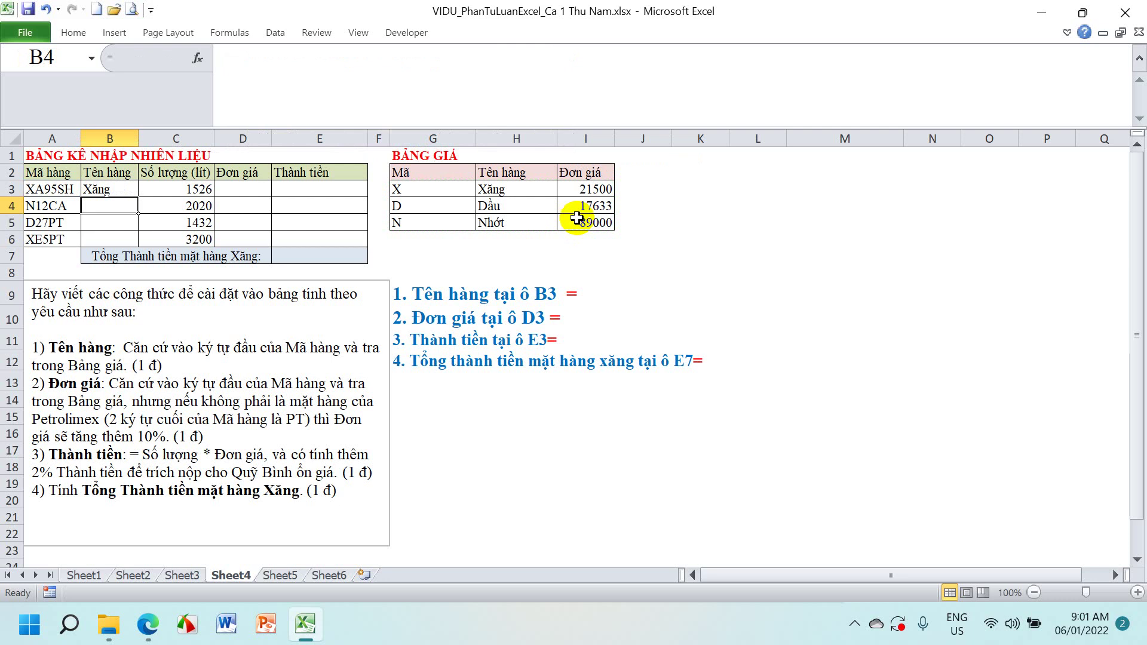
# Copy B3's formula down to B6, giving Xăng, Nhớt, Dầu and Xăng
pyautogui.click(114, 188)
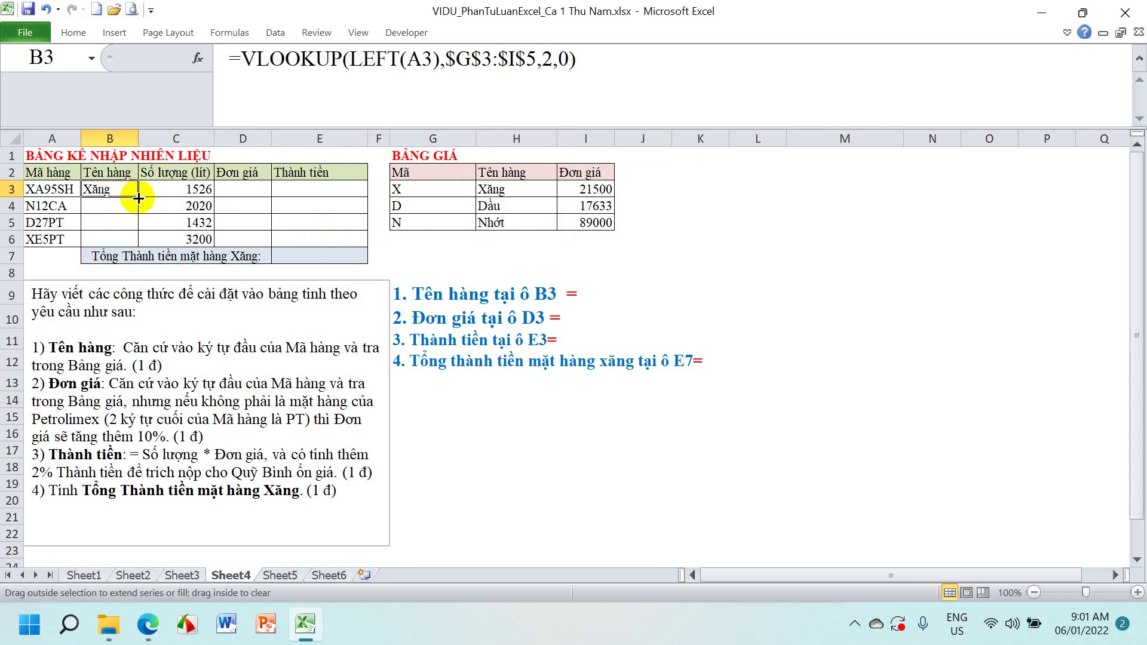
pyautogui.doubleClick(139, 198)
pyautogui.click(105, 188)
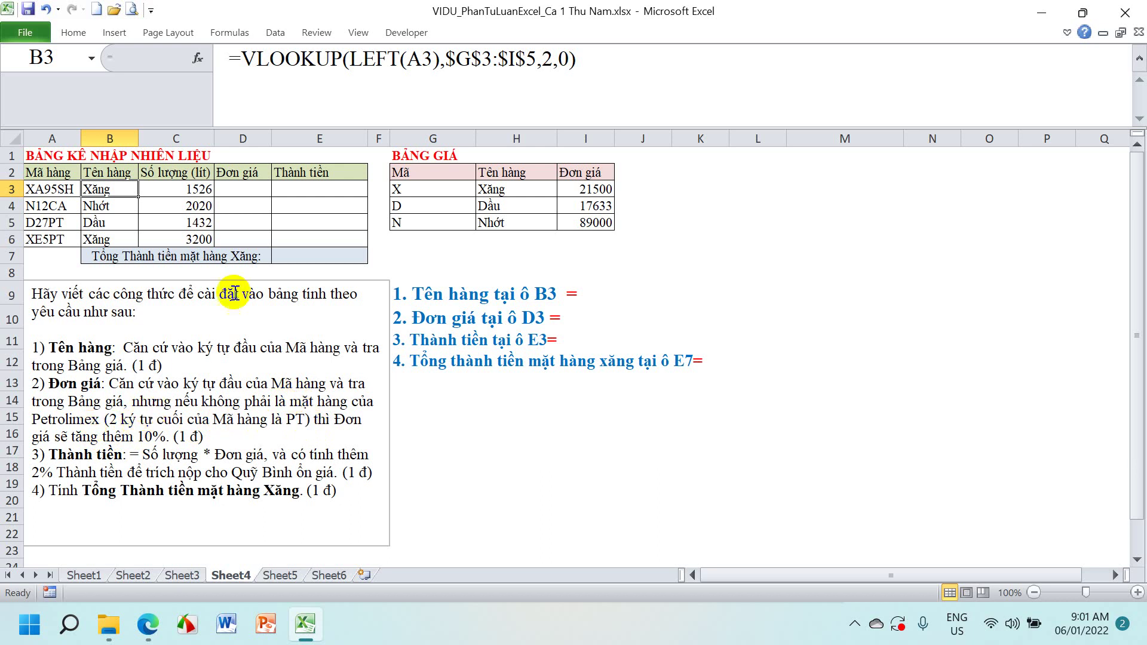
# Enter =VLOOKUP(LEFT(A3),$G$3:$I$5,3,0) in D3 to fetch the base unit price
pyautogui.click(234, 188)
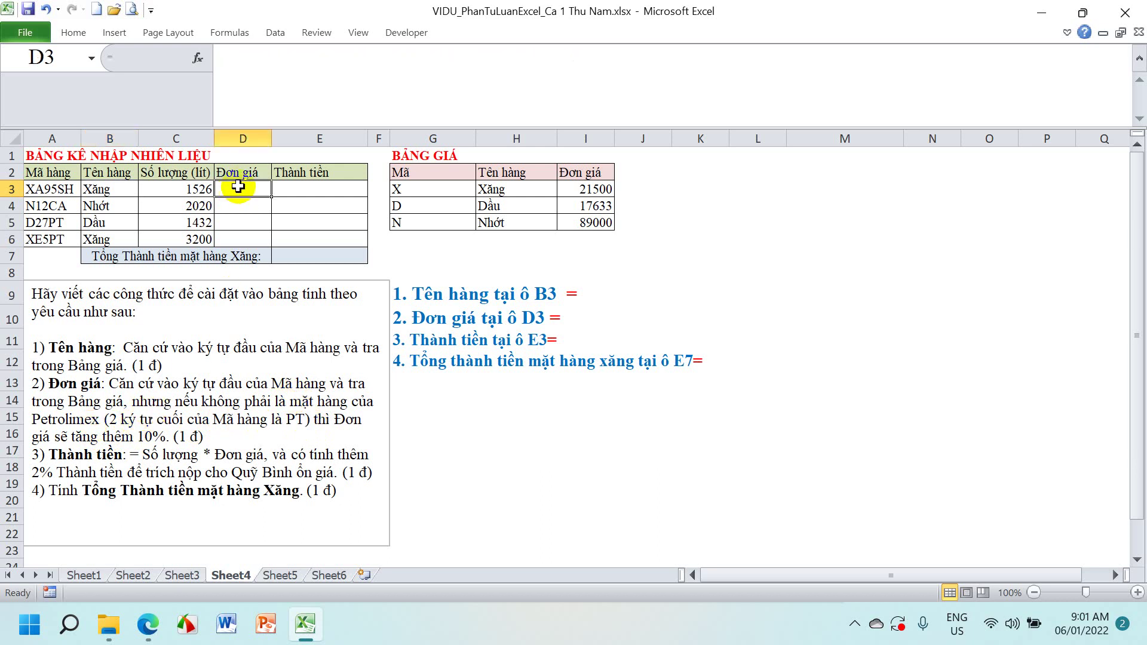
pyautogui.write('=')
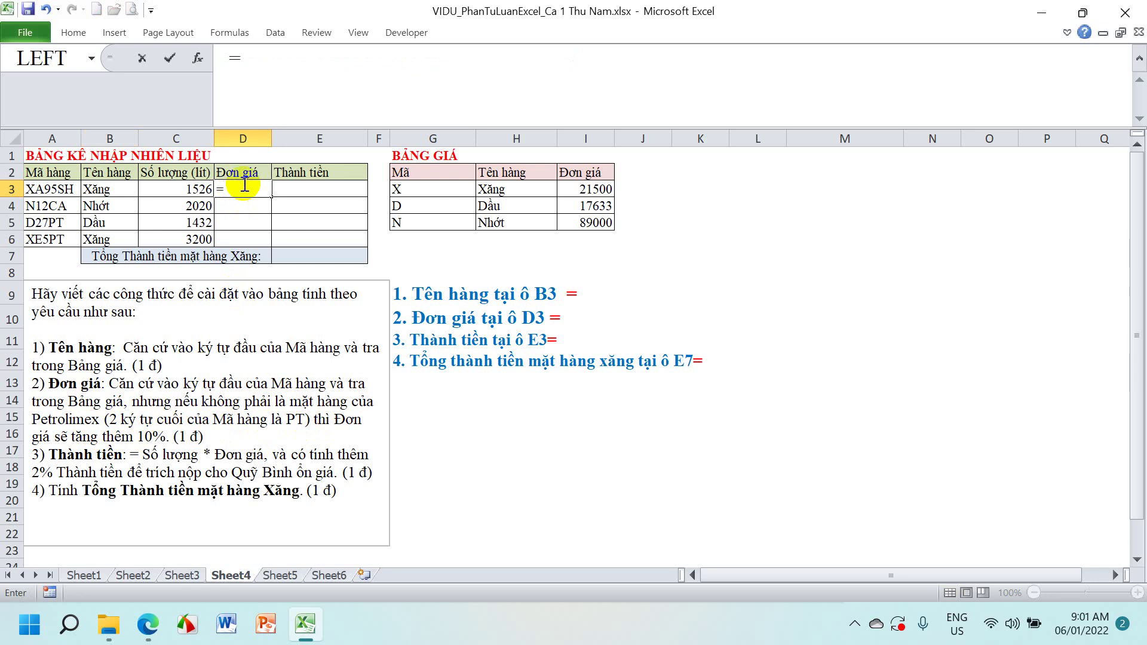
pyautogui.write('VLOOKUP')
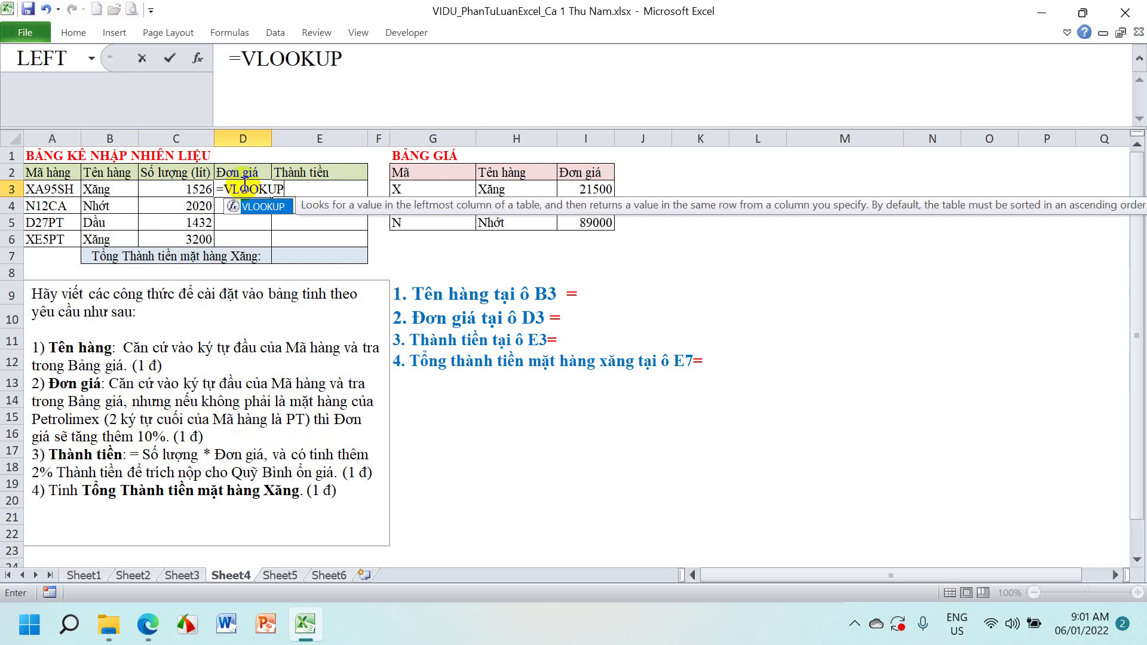
pyautogui.write('(')
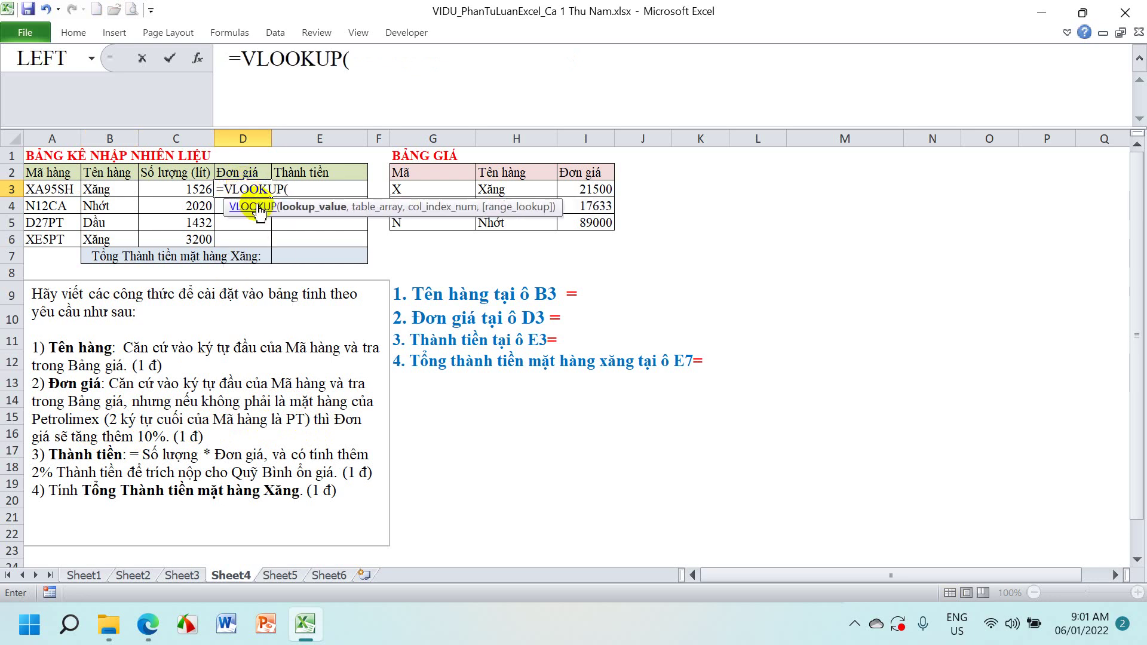
pyautogui.write('LEFT(')
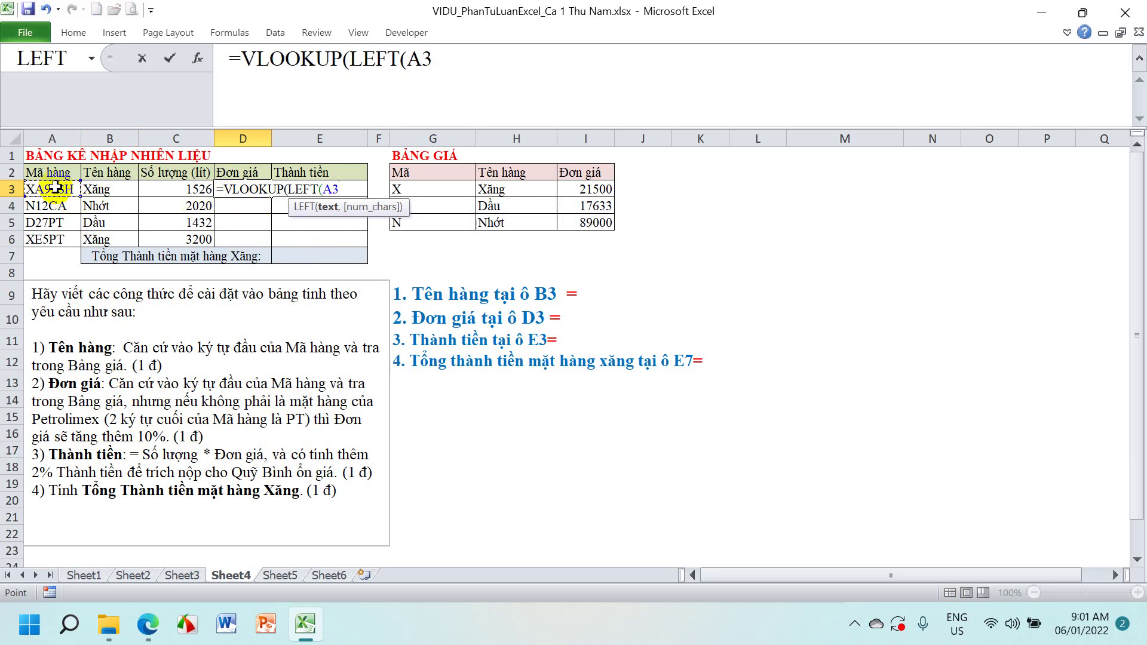
pyautogui.write('),')
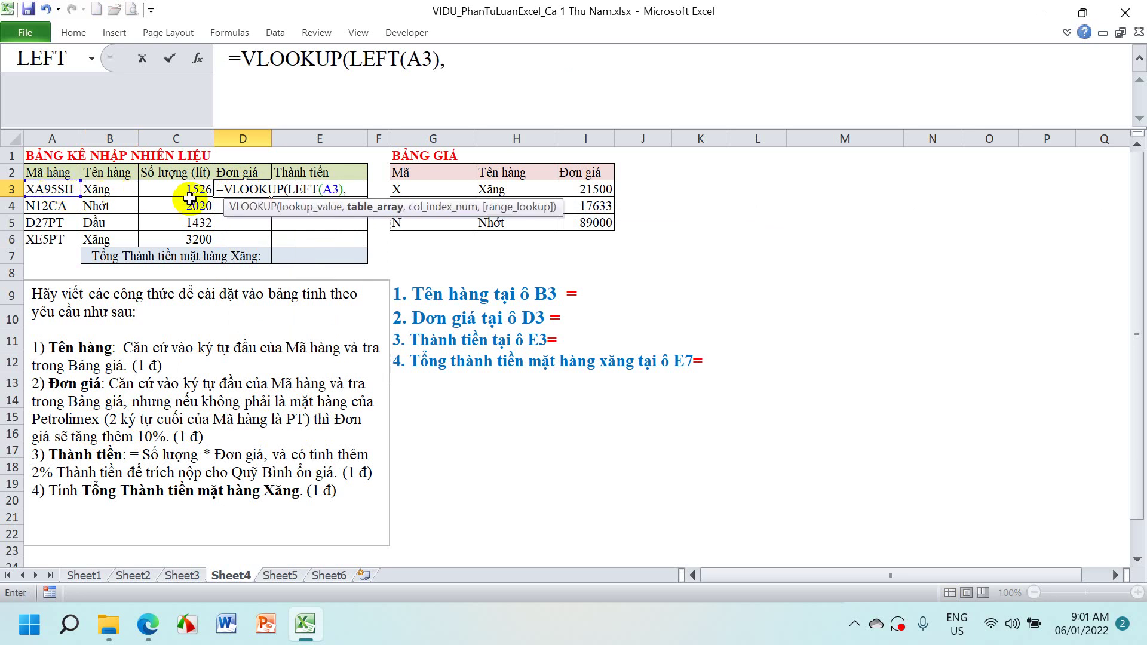
pyautogui.click(441, 193)
pyautogui.moveTo(444, 204); pyautogui.dragTo(567, 232)
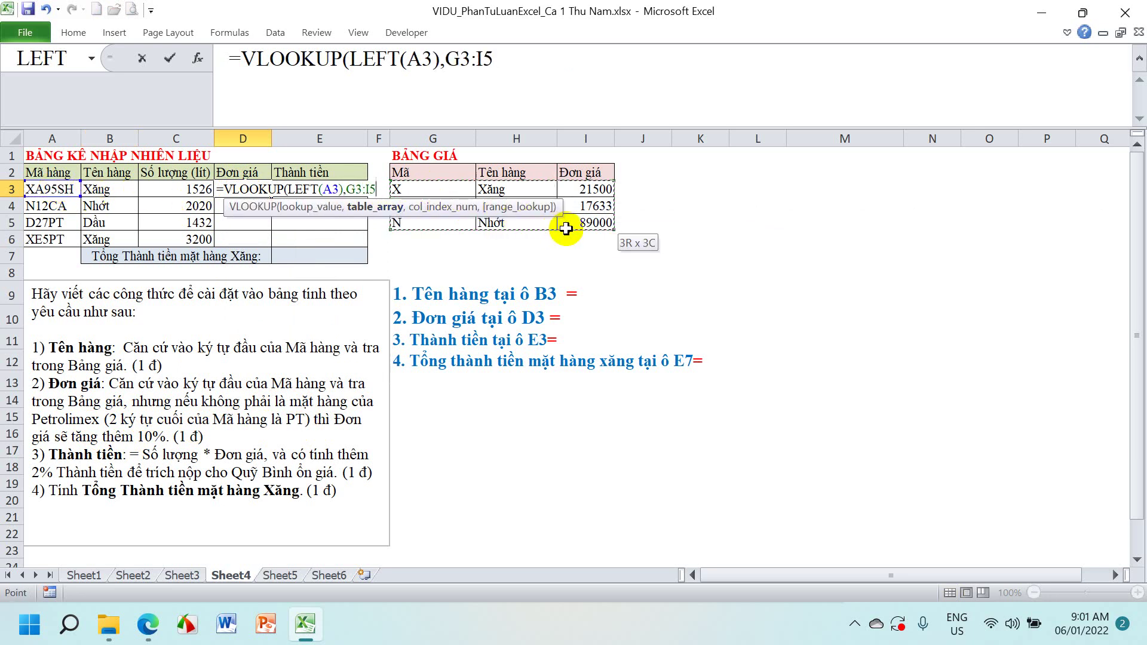
pyautogui.press('F4')
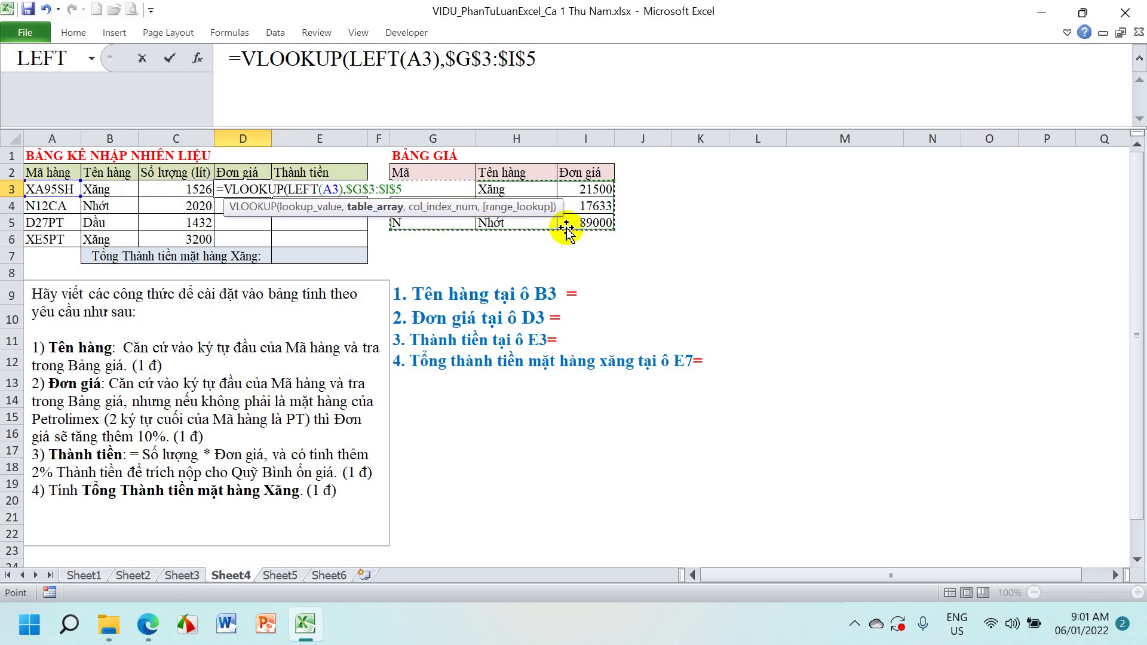
pyautogui.write(',3')
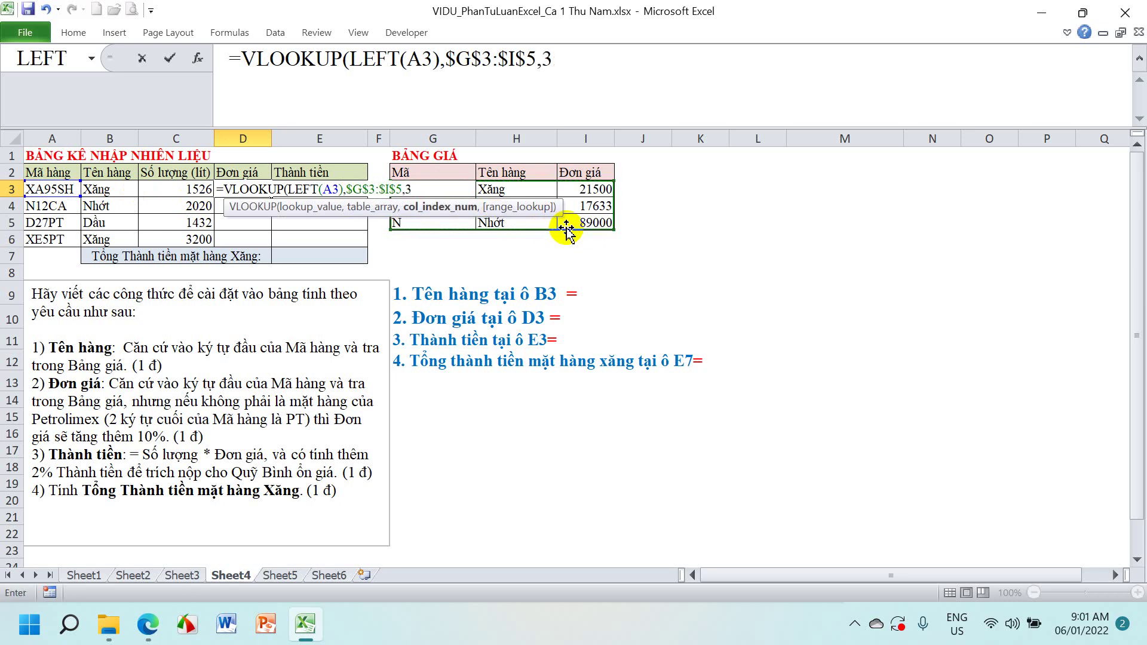
pyautogui.write(',0)')
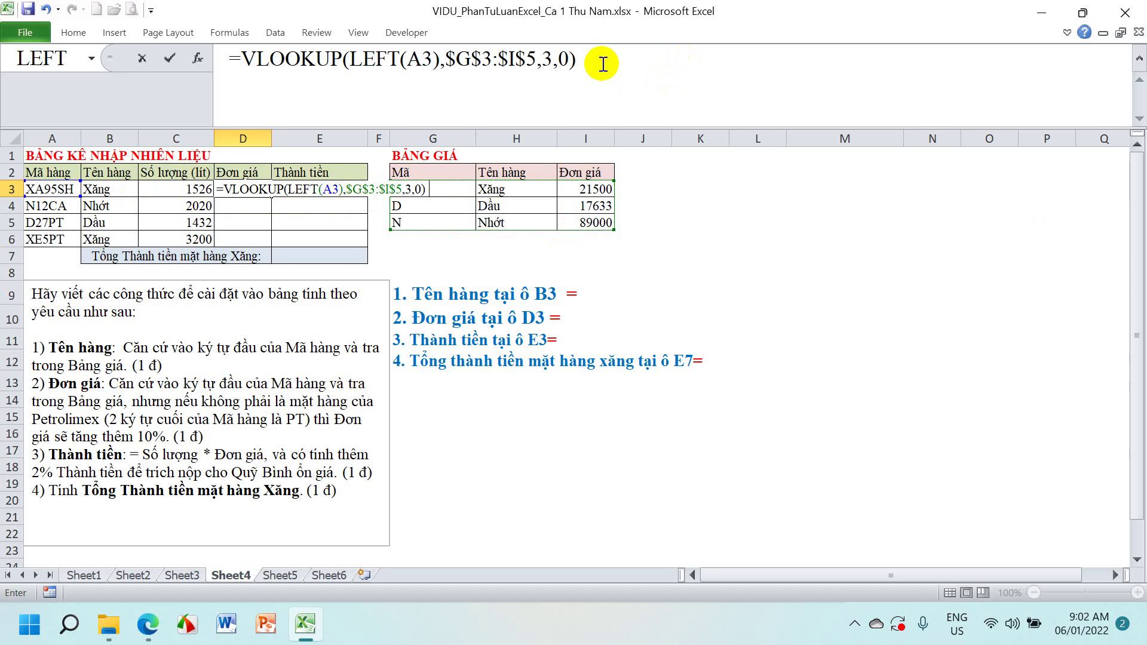
pyautogui.press('Return')
pyautogui.click(248, 189)
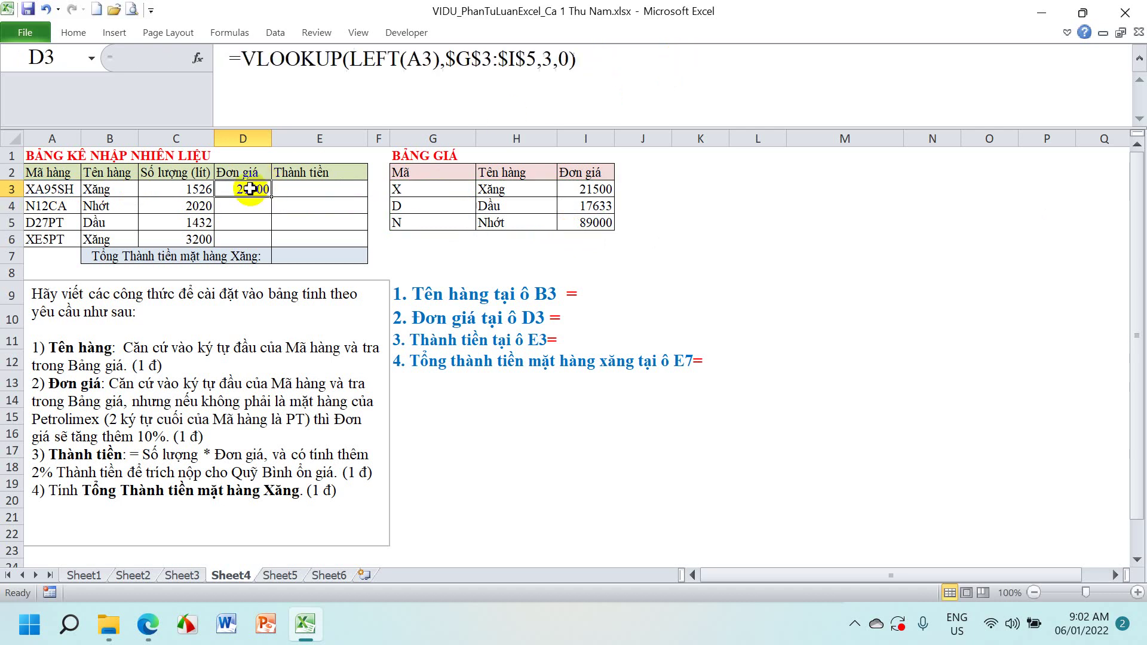
pyautogui.click(616, 58)
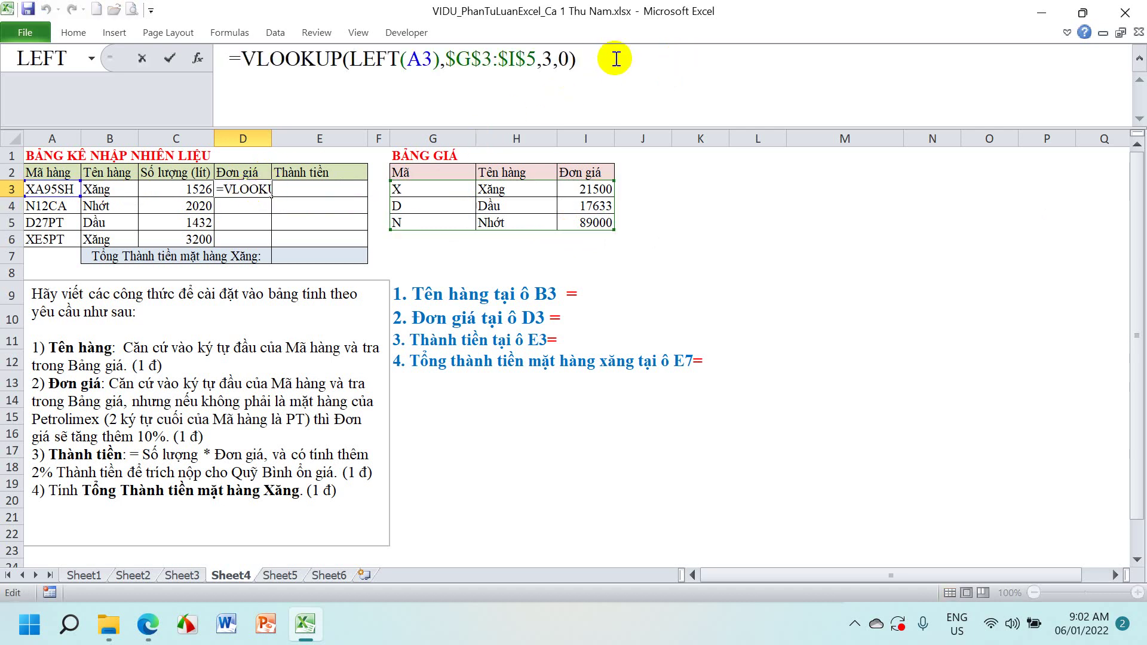
# Append *IF(RIGHT(A3,2)<>"PT",110%,1) to D3's formula, raising its price to 23650
pyautogui.write('* ')
pyautogui.write('IF')
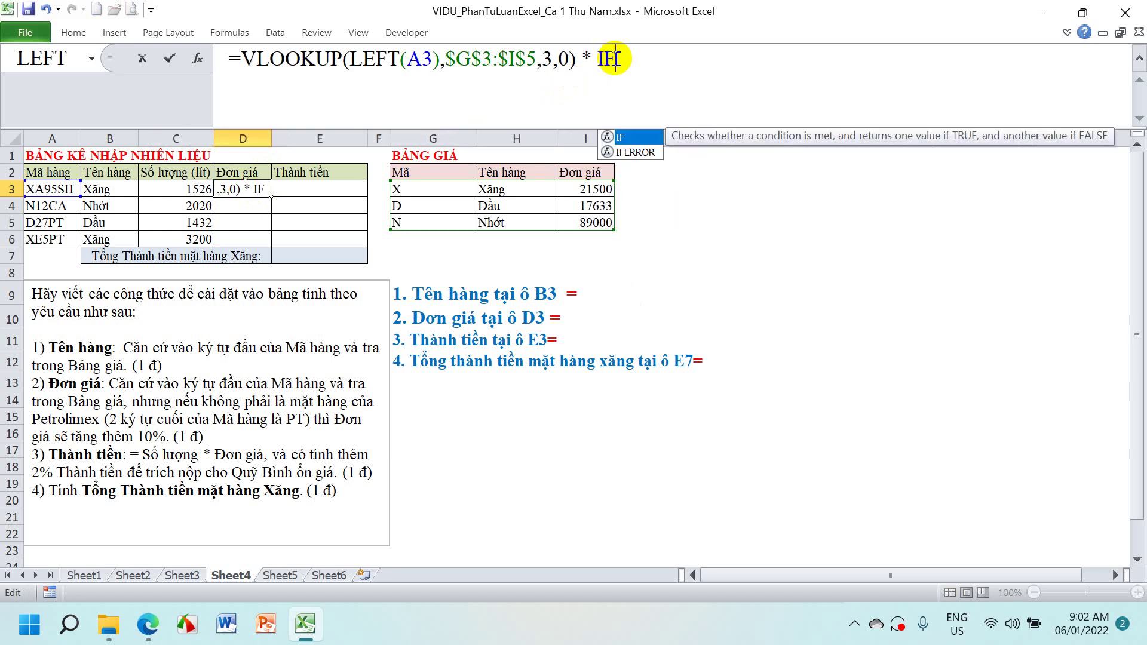
pyautogui.write('(')
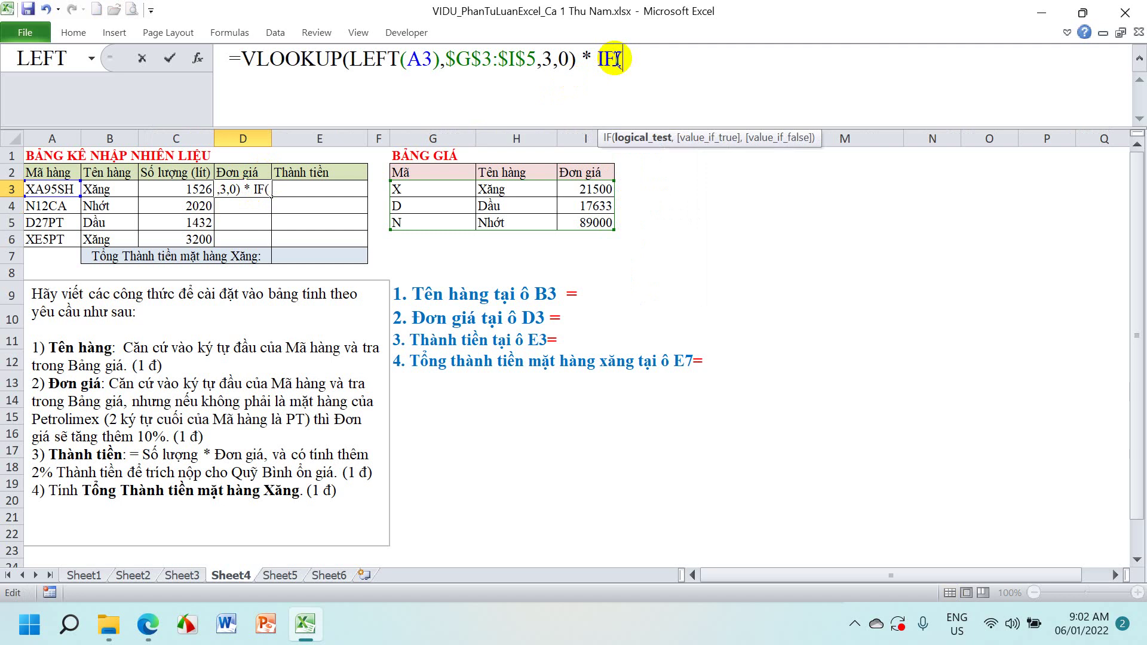
pyautogui.write('RIG')
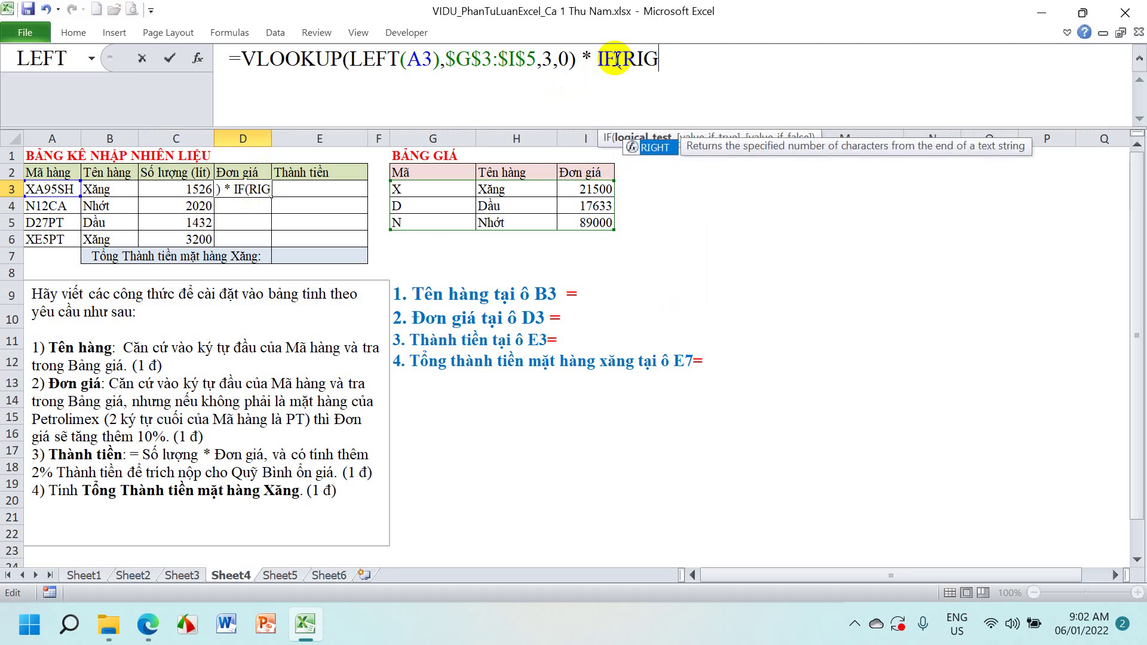
pyautogui.write('HT(')
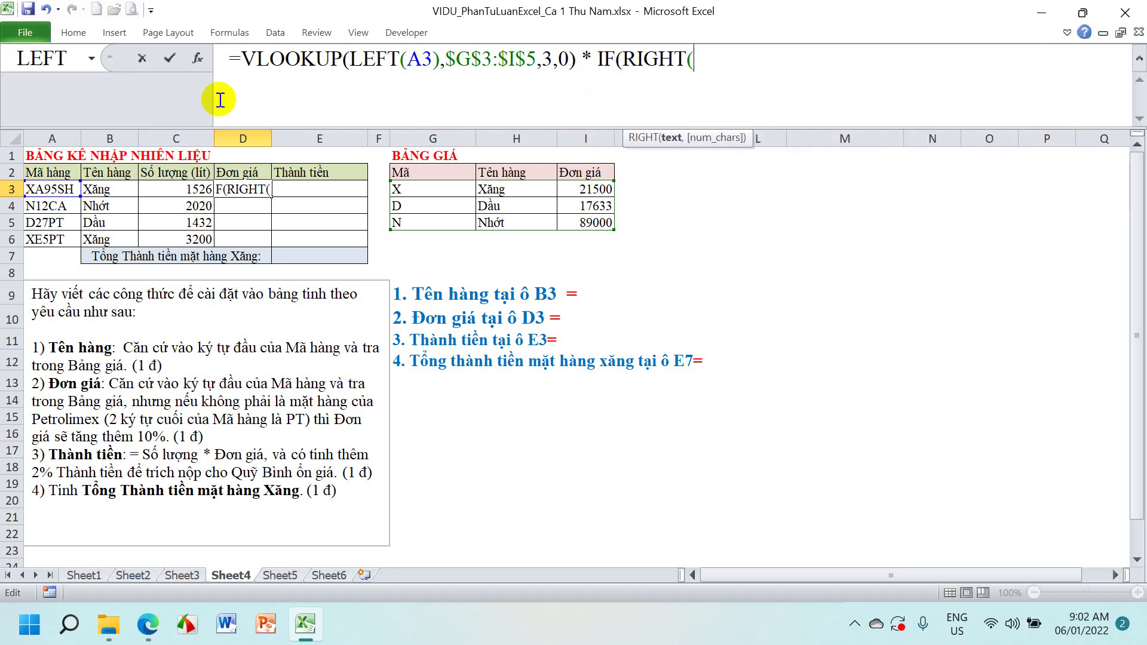
pyautogui.click(53, 190)
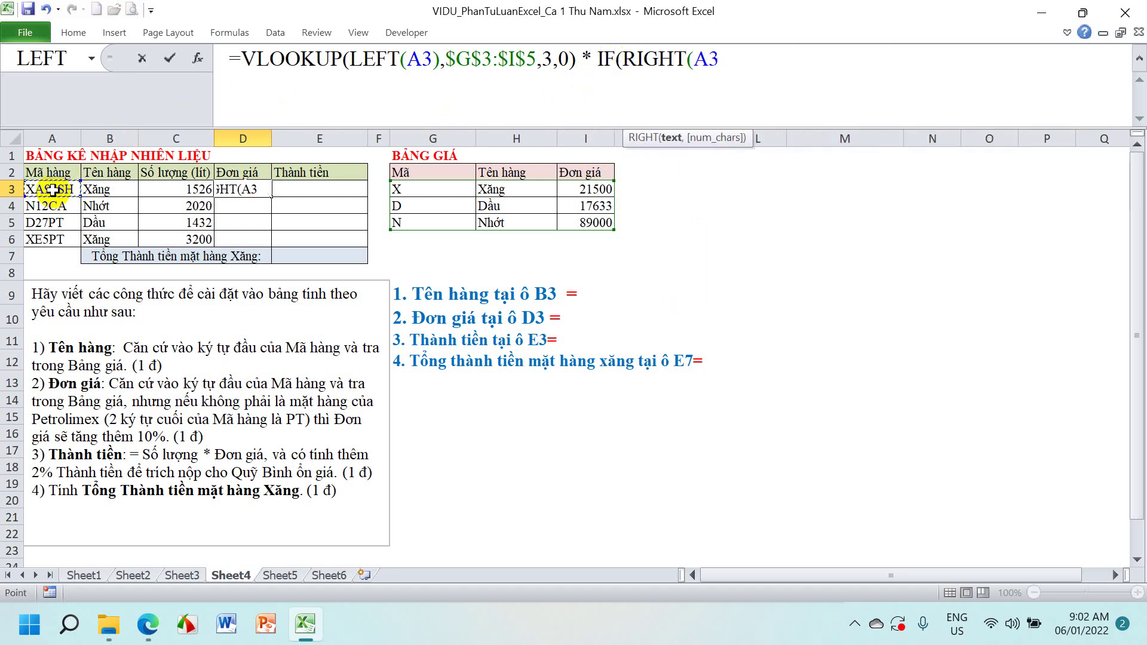
pyautogui.write(',2')
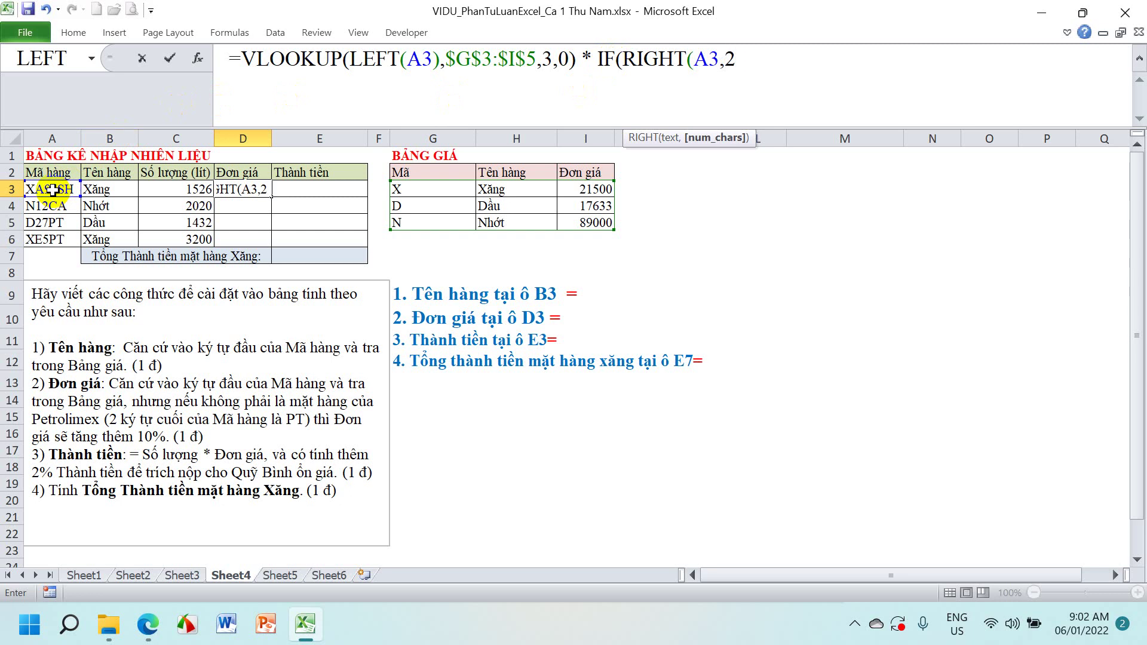
pyautogui.write(')')
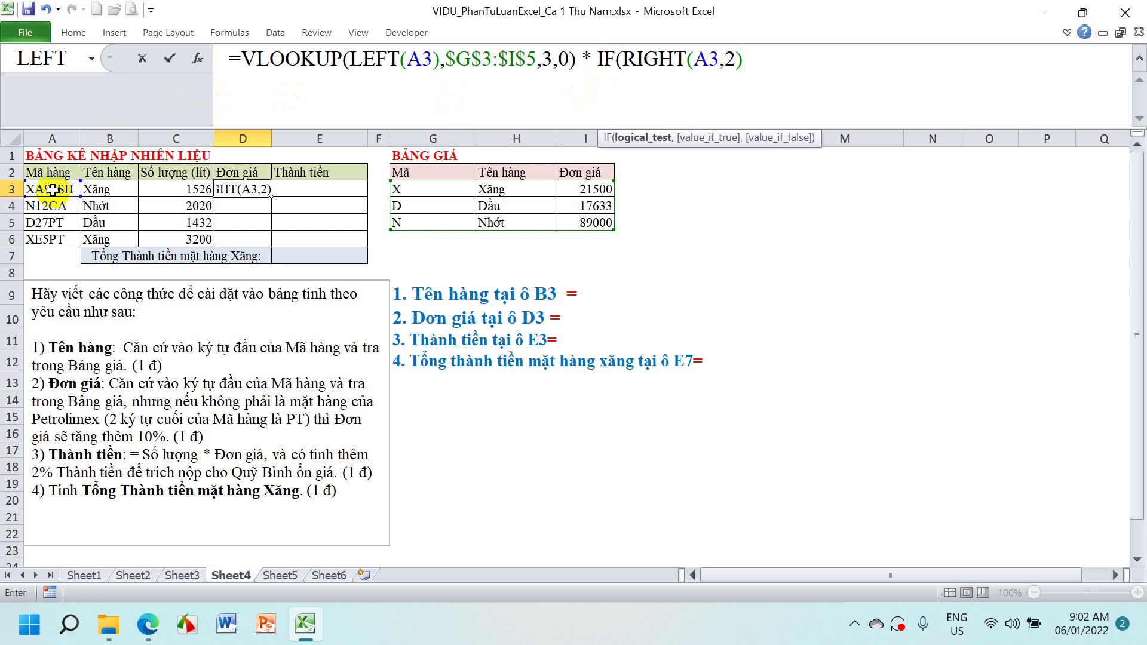
pyautogui.write('<>')
pyautogui.write('"')
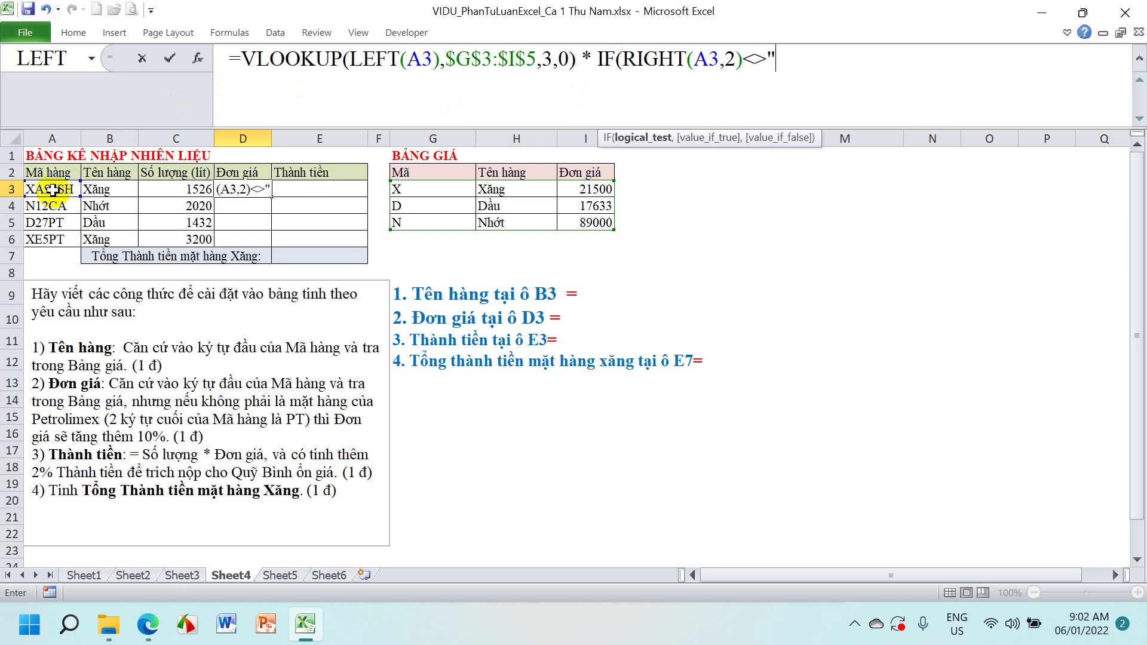
pyautogui.write('PT')
pyautogui.write('"')
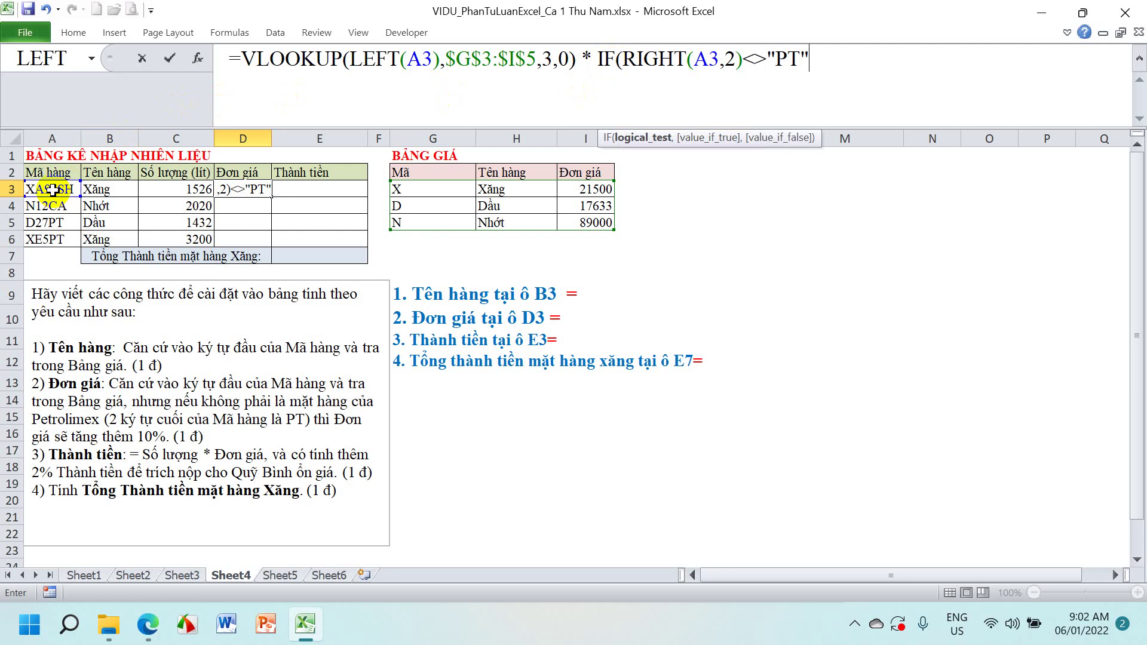
pyautogui.write(',100')
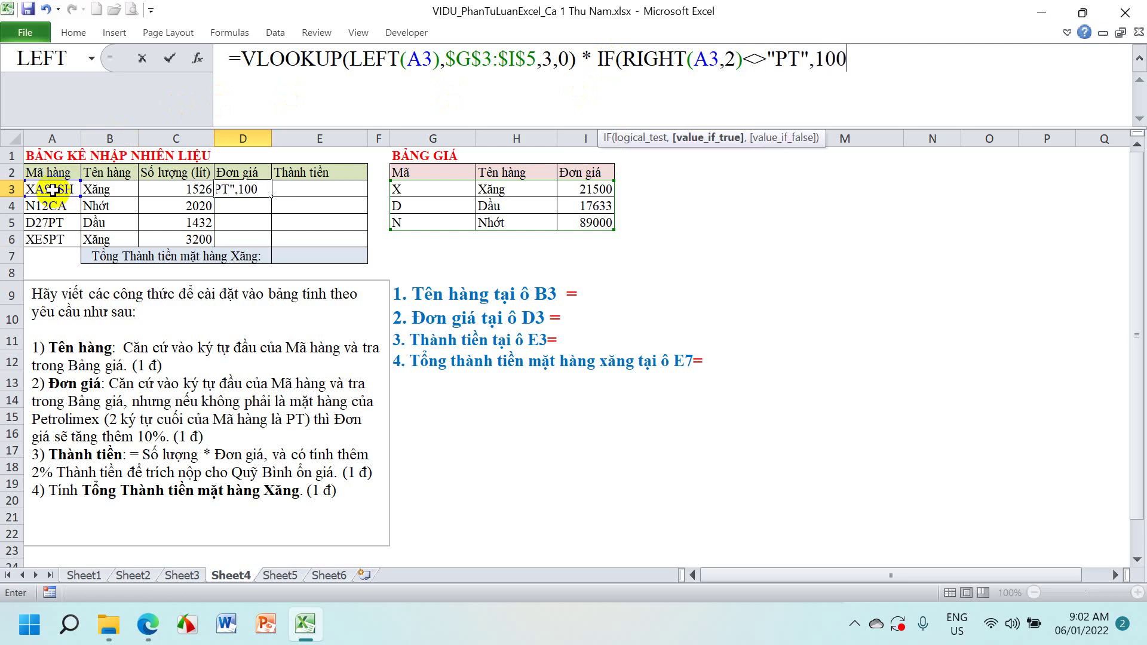
pyautogui.press('BackSpace')
pyautogui.press('BackSpace')
pyautogui.write('10%')
pyautogui.write(',1')
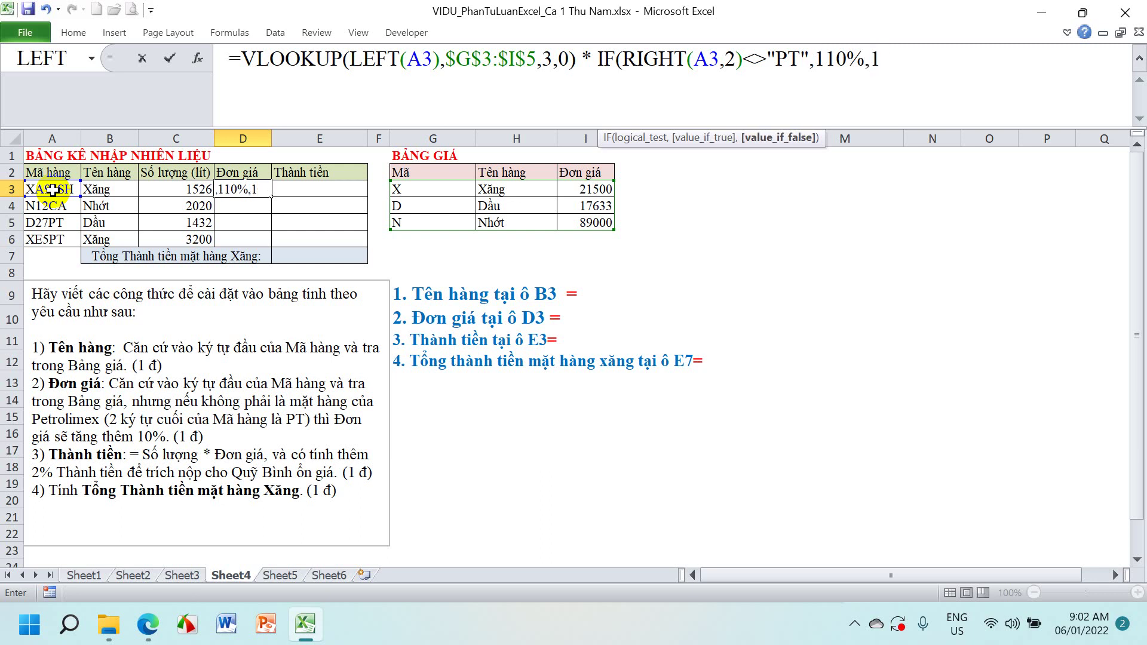
pyautogui.write(')')
pyautogui.press('Return')
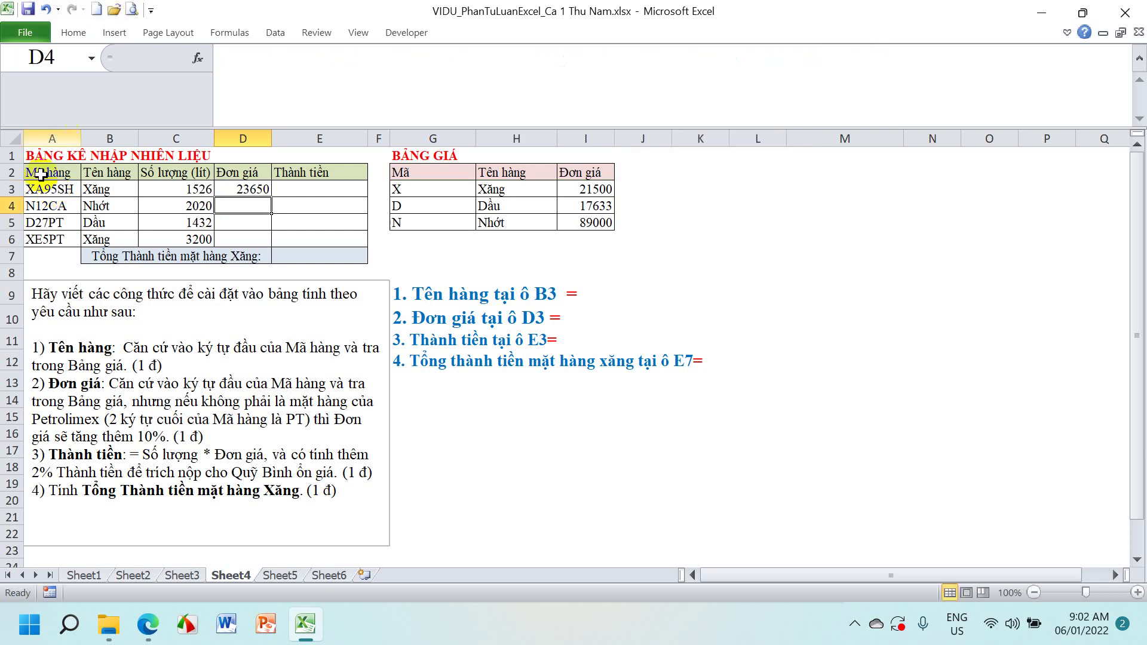
# Fill D3's formula down to D6 and verify 97900, 17633 and 21500 in rows 4–6
pyautogui.click(245, 186)
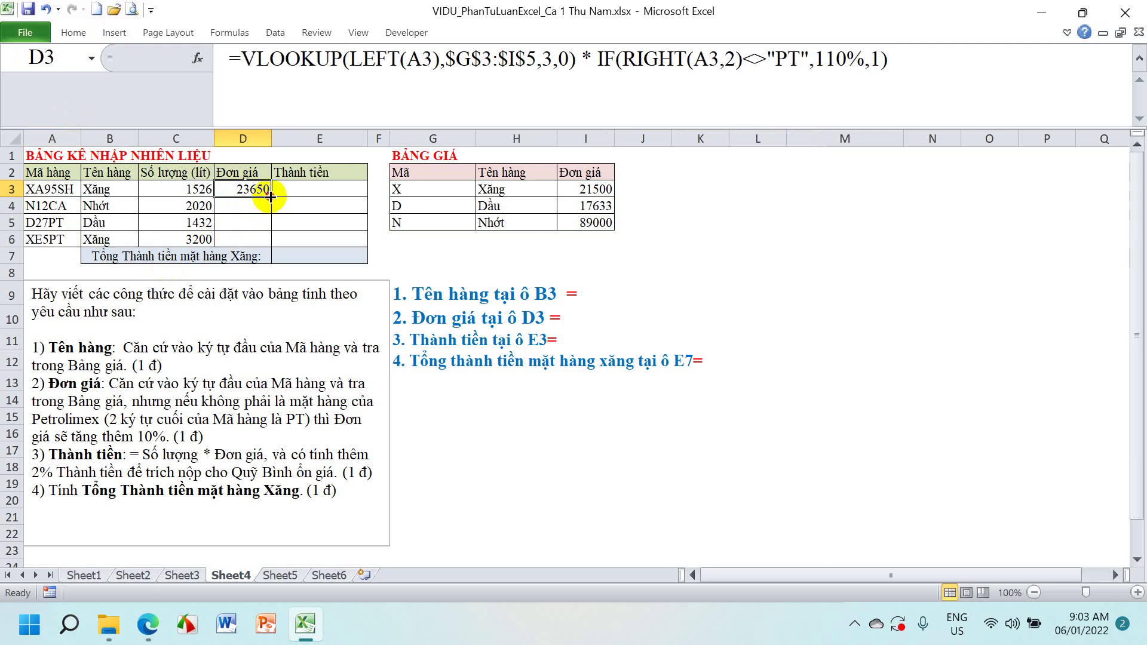
pyautogui.moveTo(270, 196); pyautogui.dragTo(268, 239)
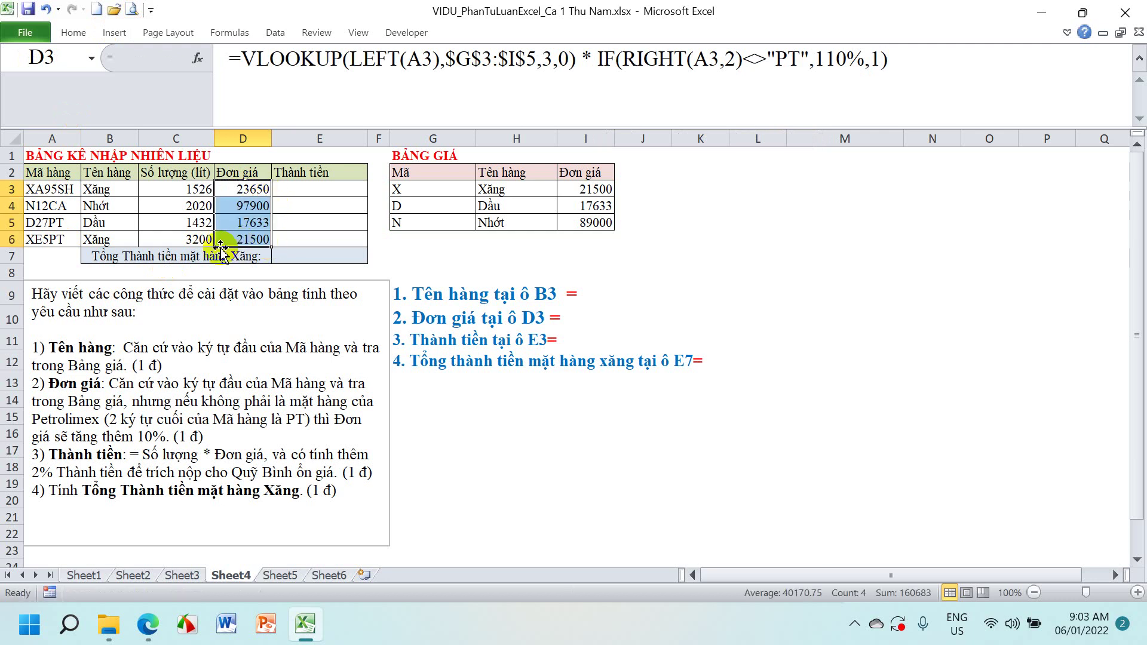
pyautogui.moveTo(41, 224)
pyautogui.mouseDown()
pyautogui.moveTo(105, 239)
pyautogui.moveTo(251, 239)
pyautogui.mouseUp()
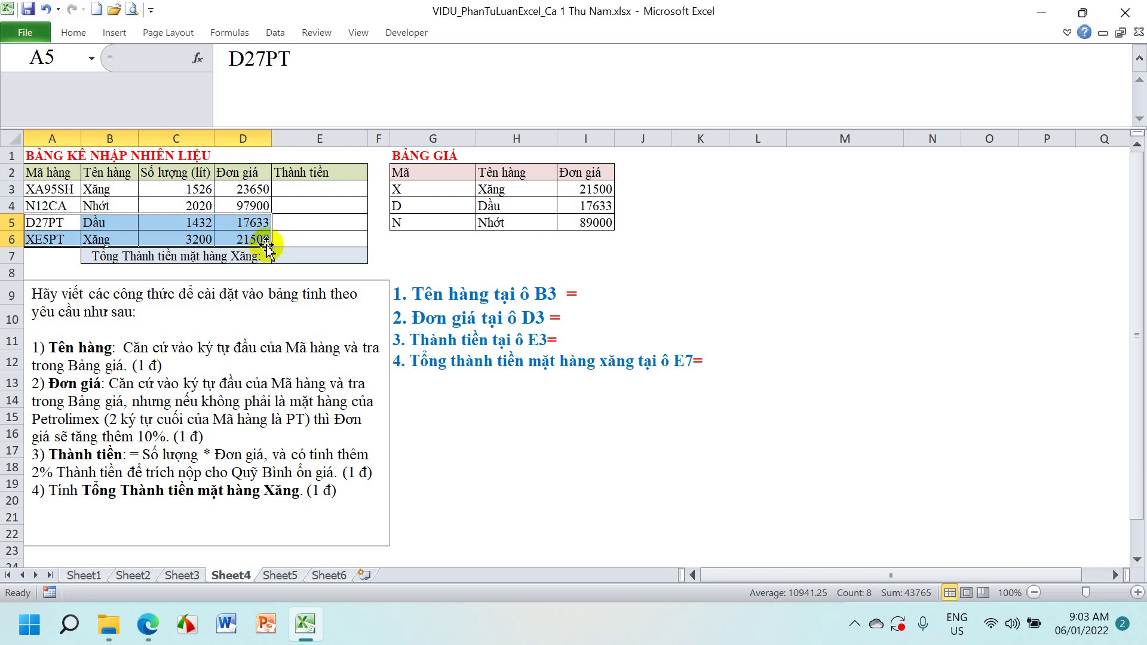
pyautogui.click(251, 239)
pyautogui.click(254, 224)
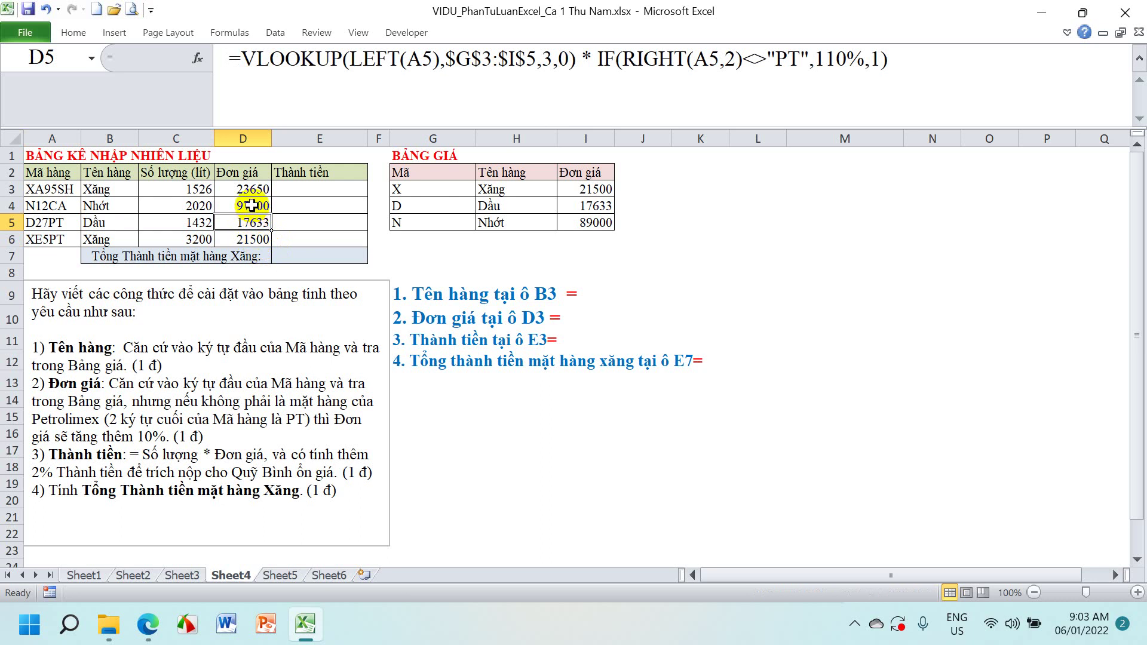
pyautogui.click(251, 206)
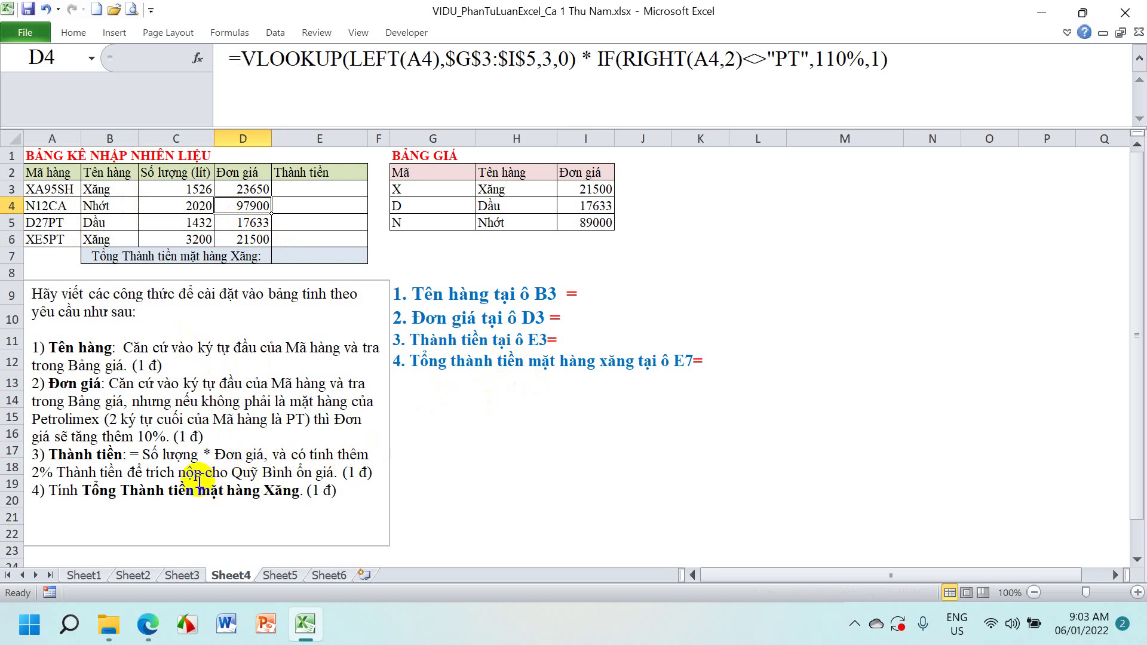
# Enter =C3*D3*102% in E3 and fill it down to E6, starting at 36,811,698
pyautogui.click(324, 192)
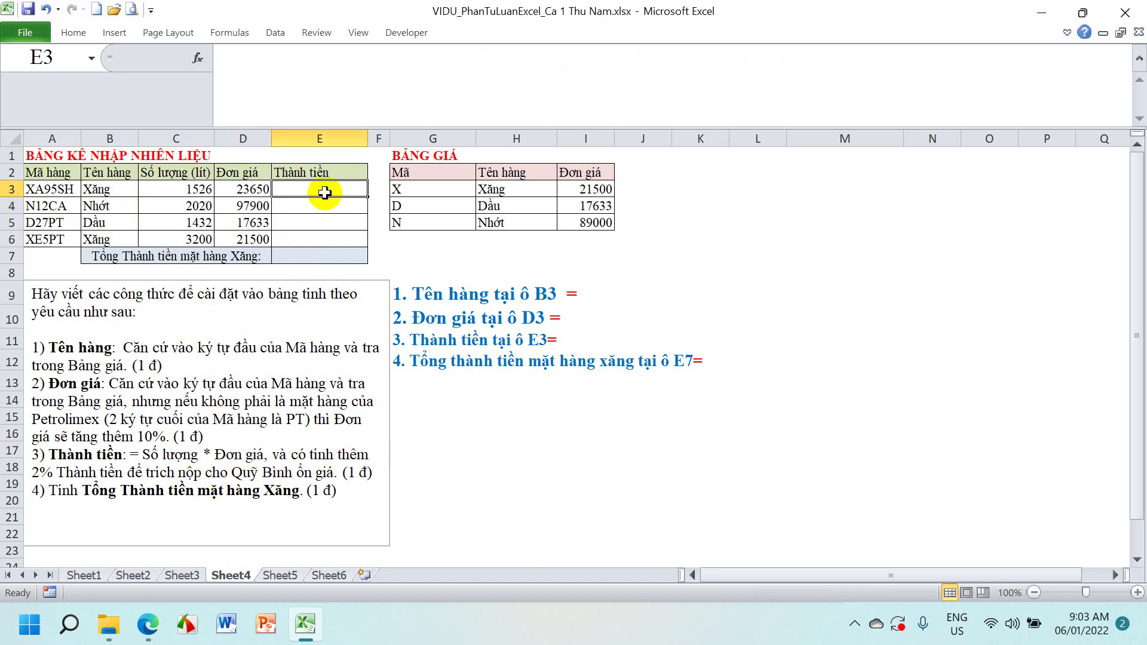
pyautogui.write('=')
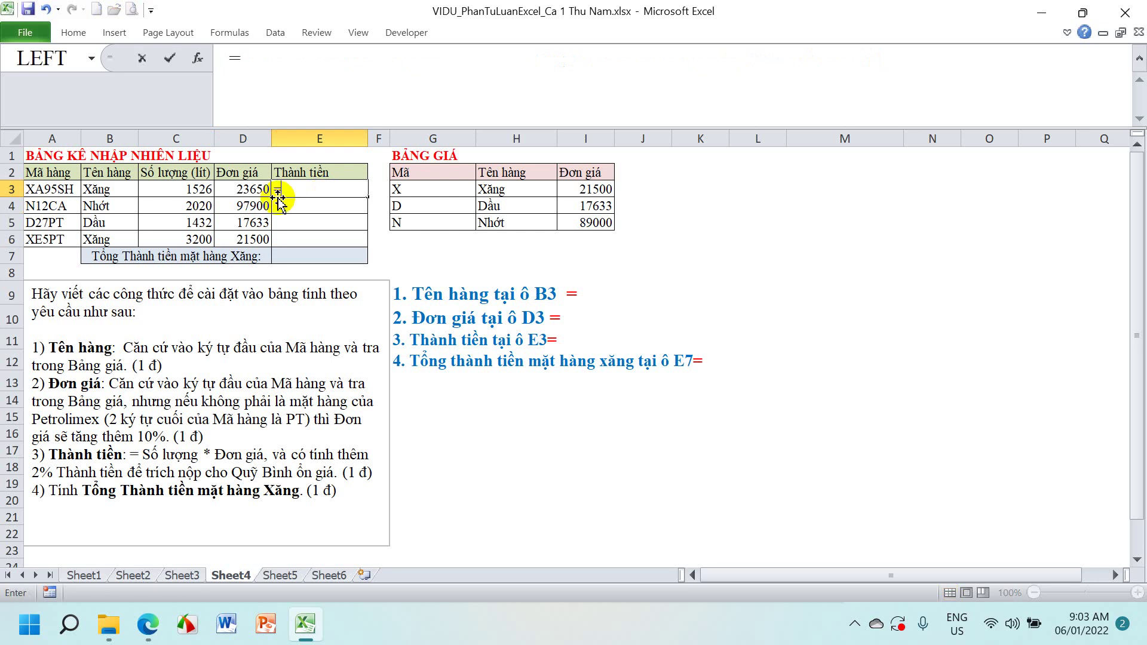
pyautogui.click(189, 188)
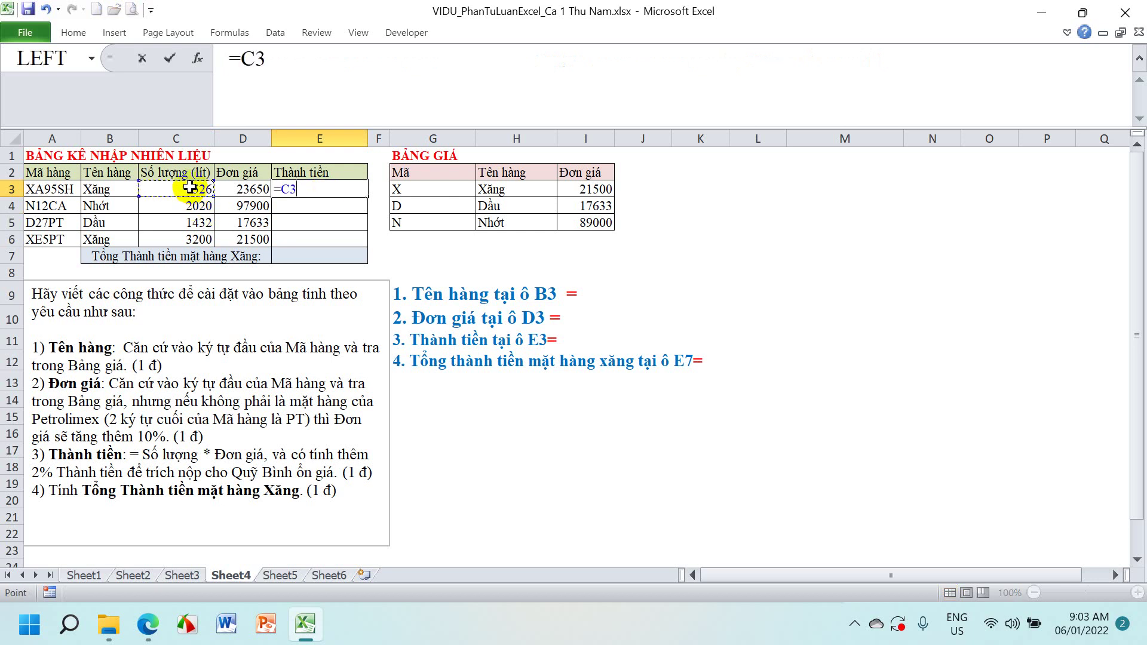
pyautogui.write('*')
pyautogui.click(245, 188)
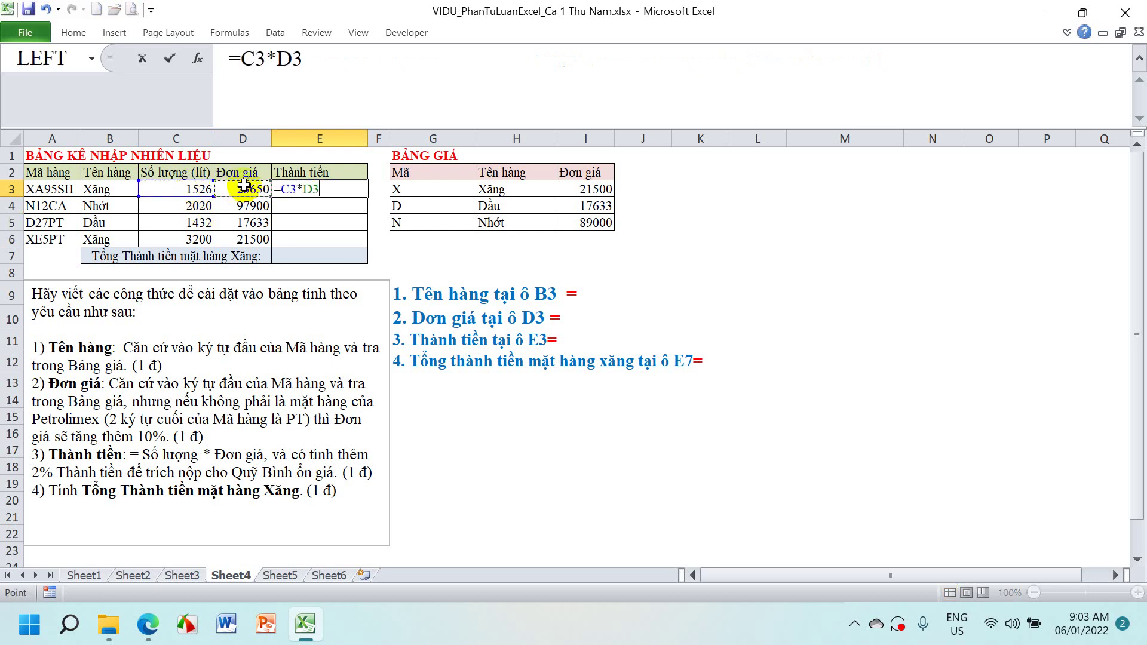
pyautogui.write('*1')
pyautogui.write('02%')
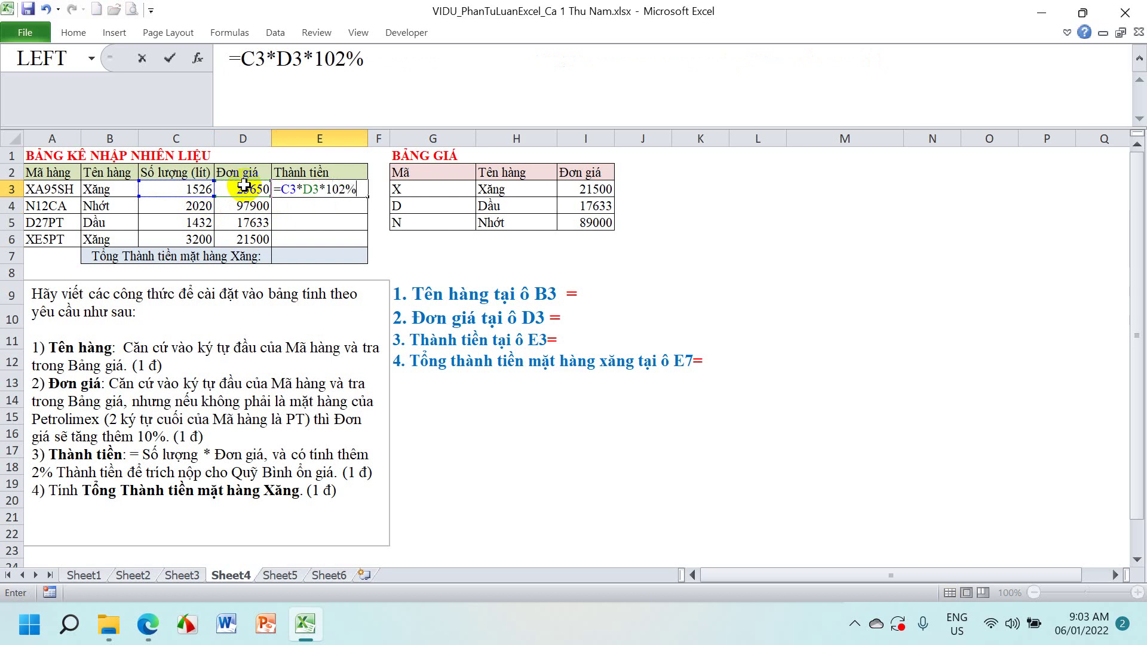
pyautogui.press('Return')
pyautogui.click(353, 190)
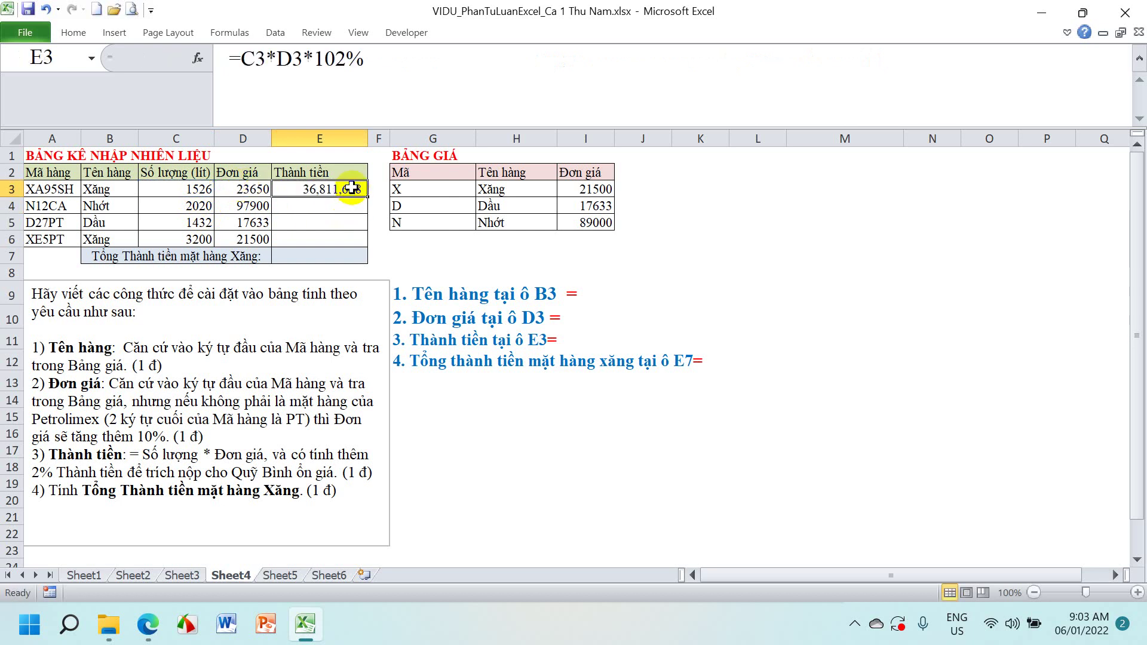
pyautogui.moveTo(366, 197); pyautogui.dragTo(366, 242)
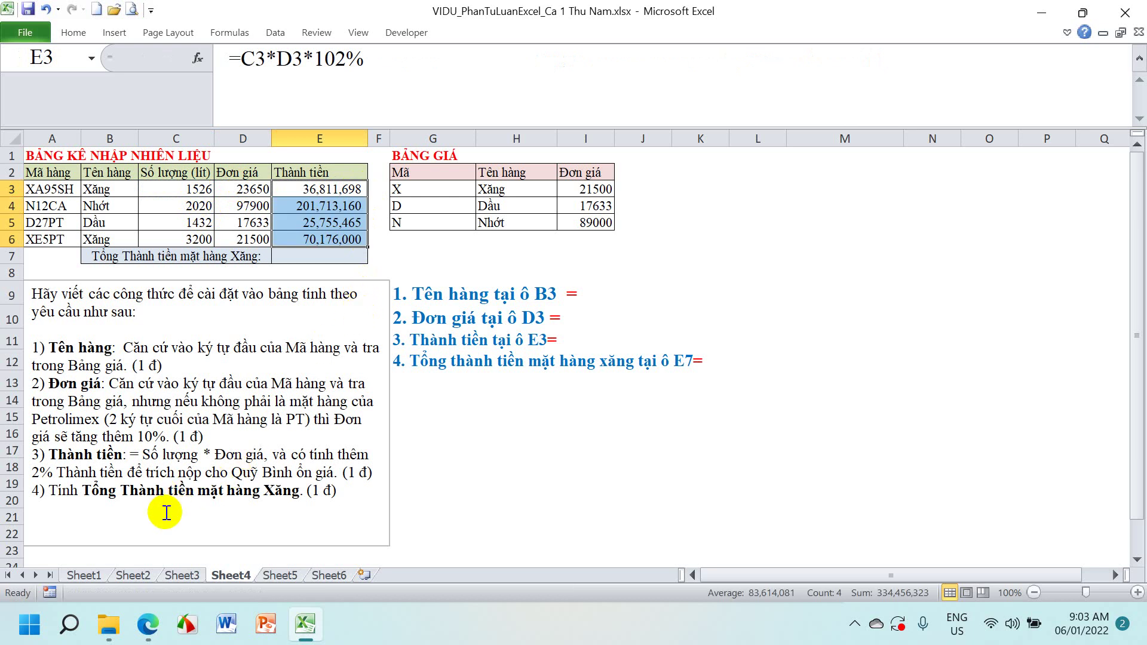
pyautogui.click(320, 256)
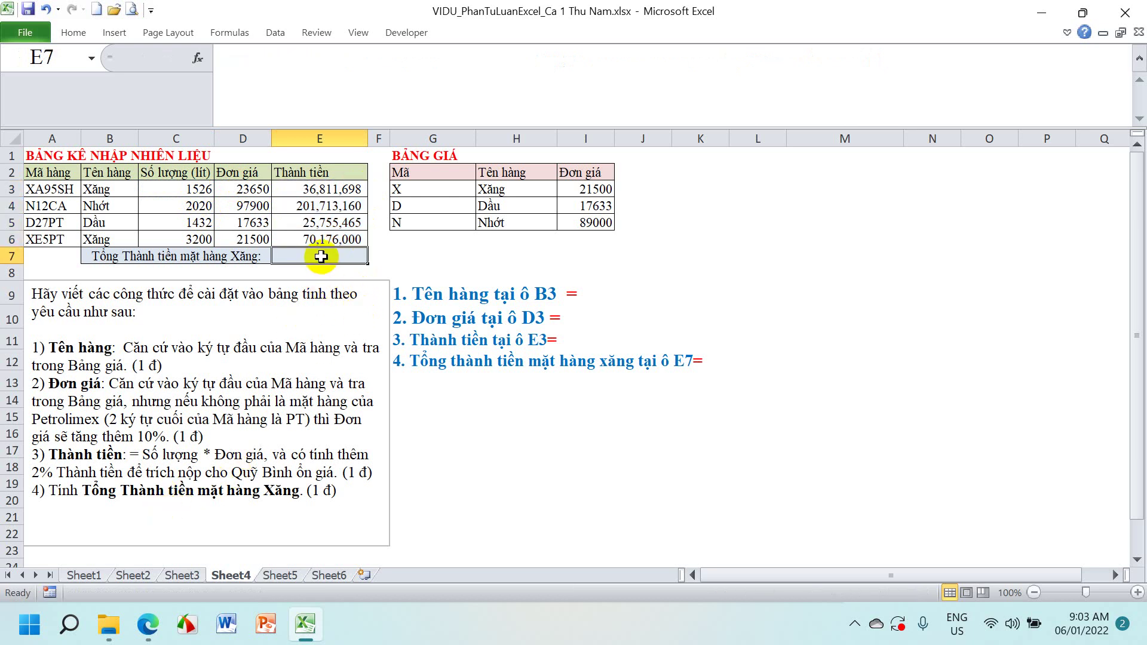
# Enter =SUMIF(A3:A6,"X*",E3:E6) in E7 for a petrol total of 106,987,698
pyautogui.write('=SUMIF')
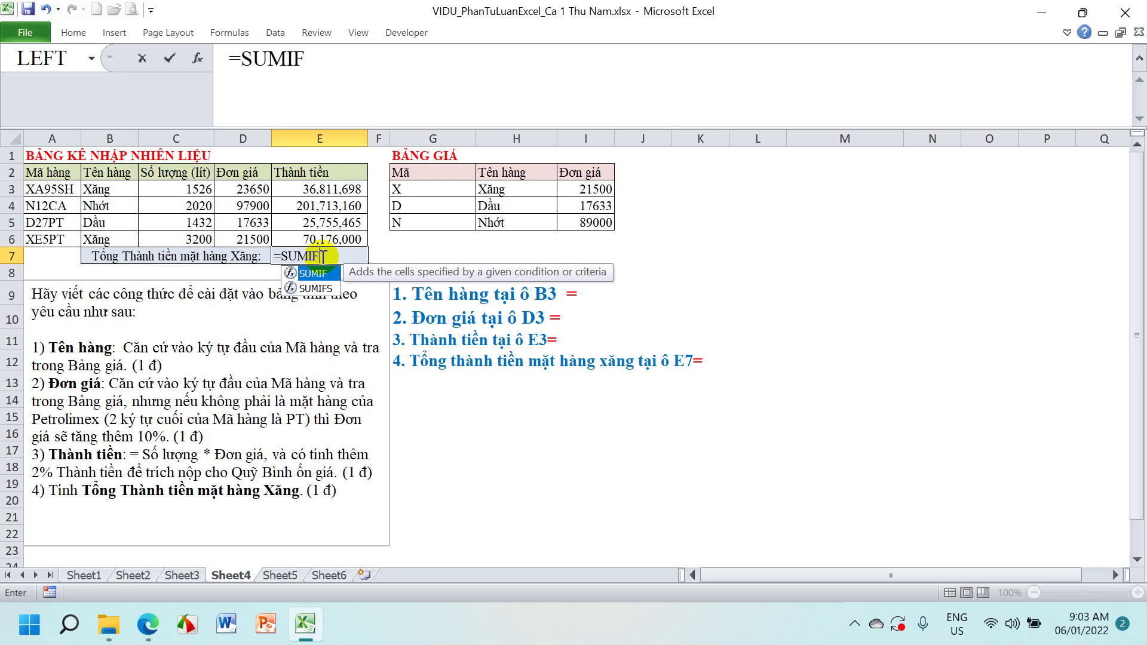
pyautogui.write('(')
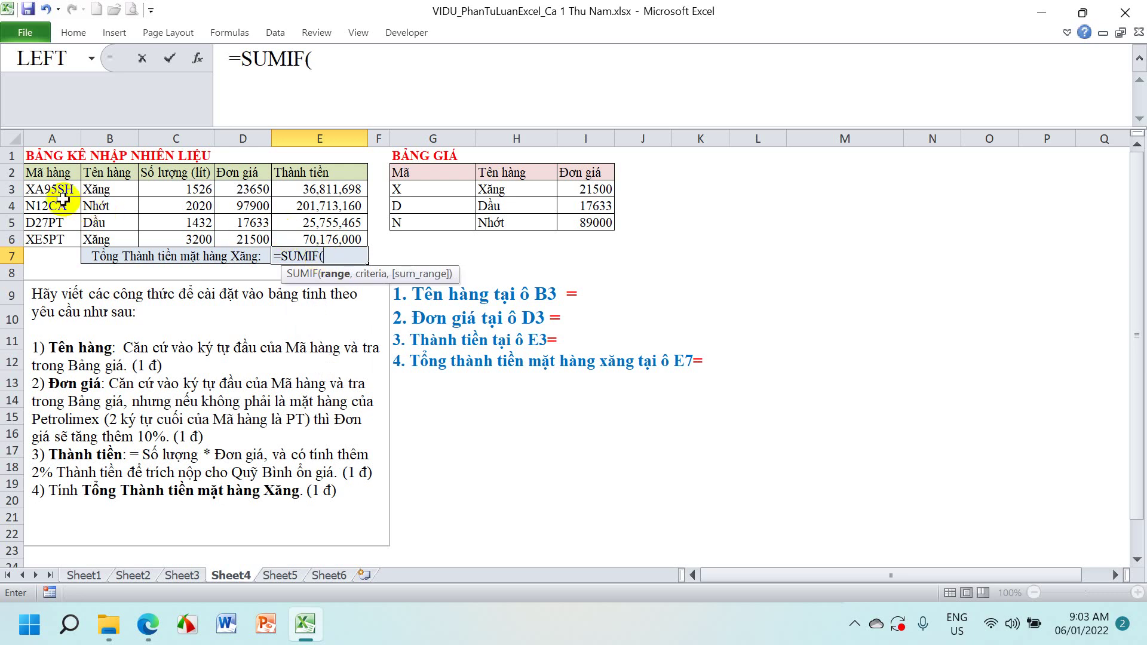
pyautogui.moveTo(53, 189); pyautogui.dragTo(52, 239)
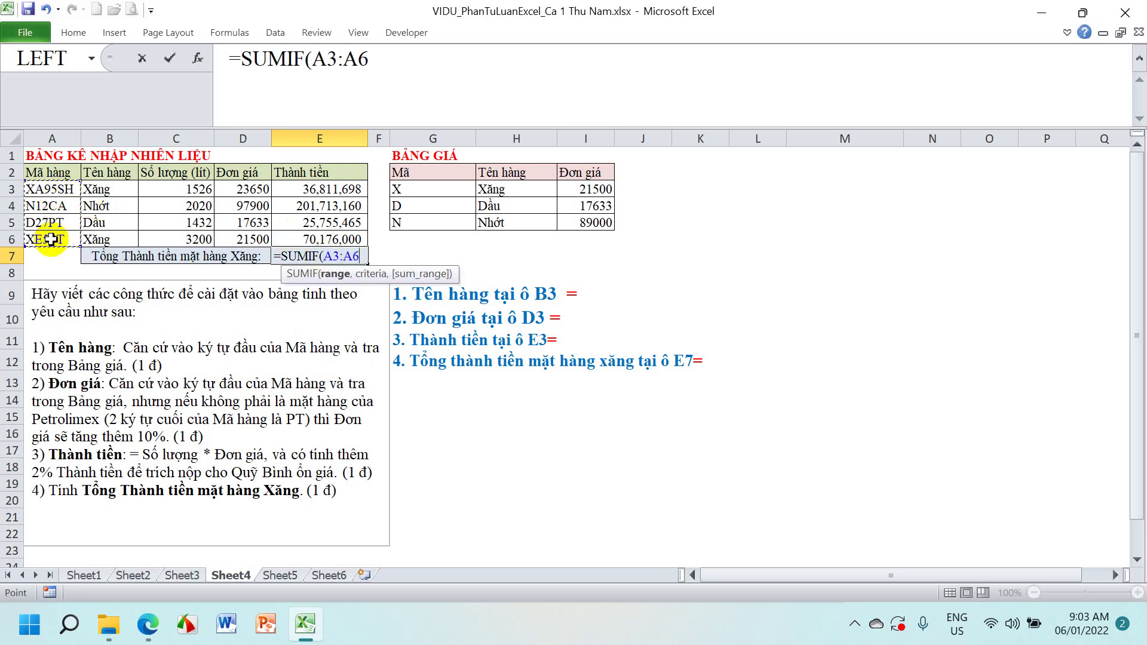
pyautogui.write(',"X')
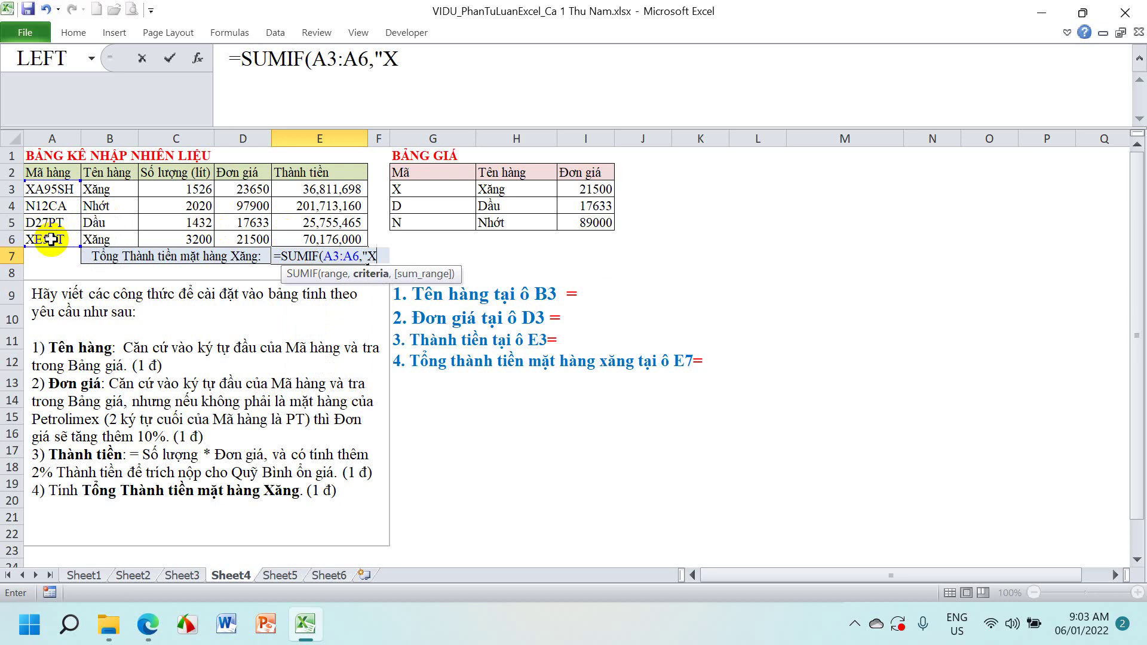
pyautogui.write('*')
pyautogui.write('",')
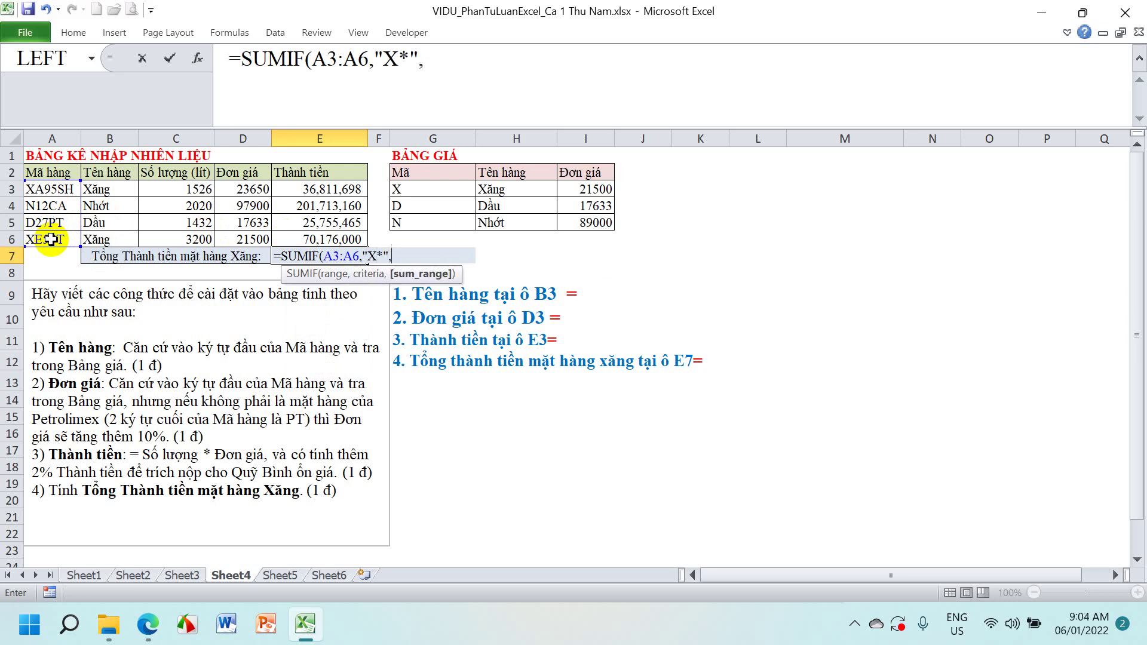
pyautogui.moveTo(321, 189); pyautogui.dragTo(321, 234)
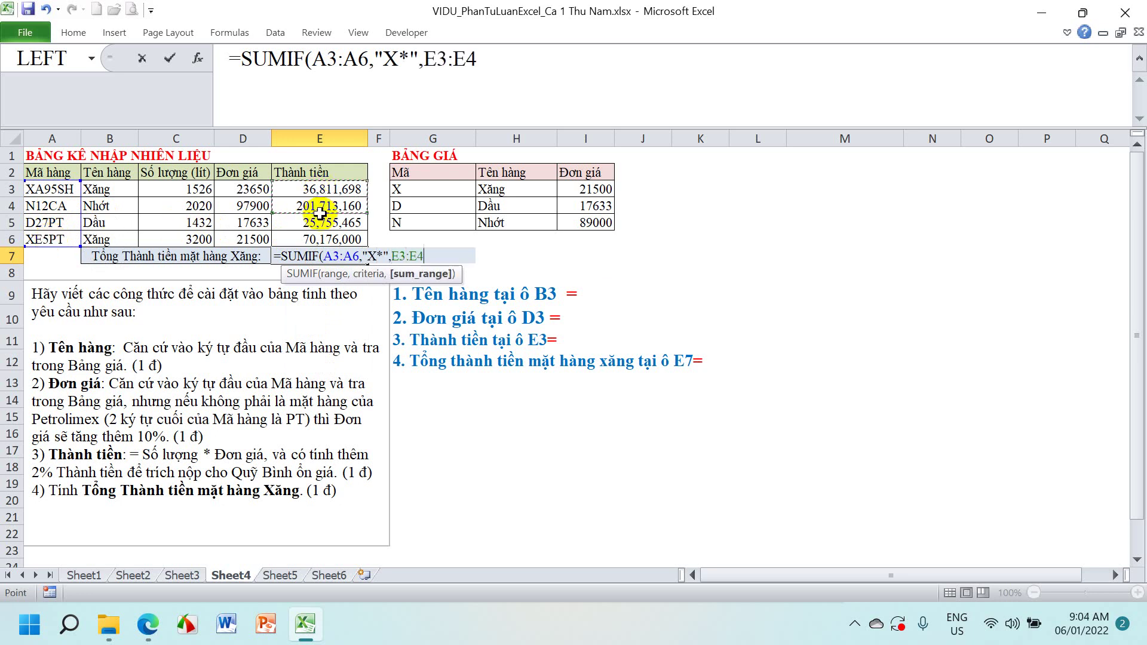
pyautogui.write(')')
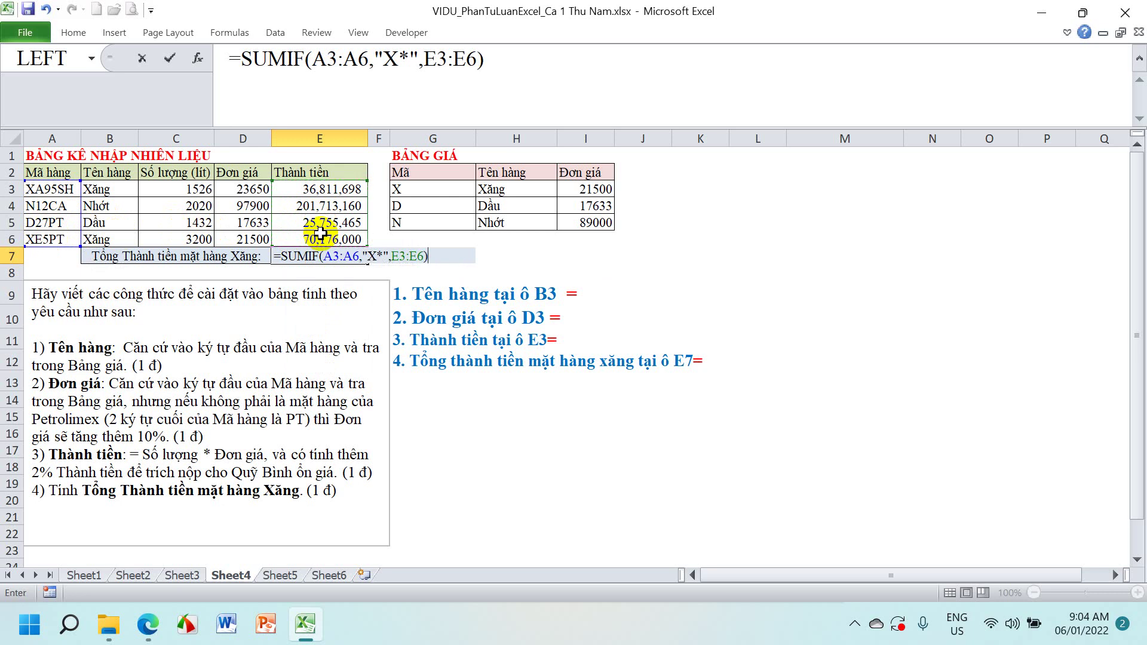
pyautogui.press('Return')
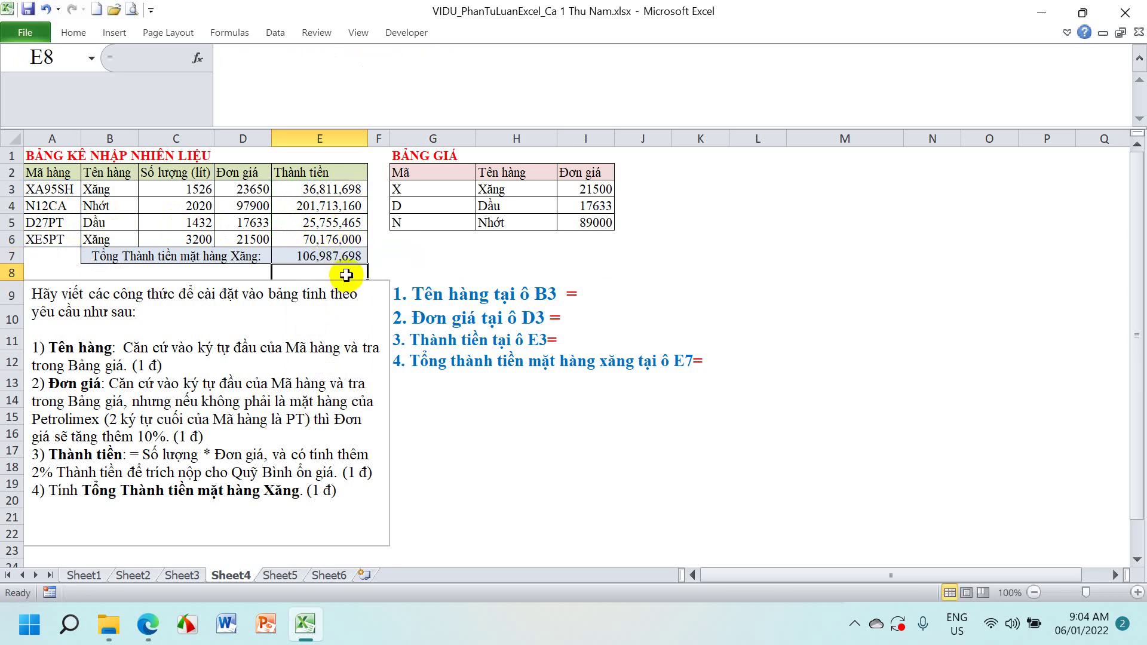
# Enter =SUMIF(B3:B6,"Xăng",E3:E6) in E8 and compare it with E7's formula
pyautogui.write('=')
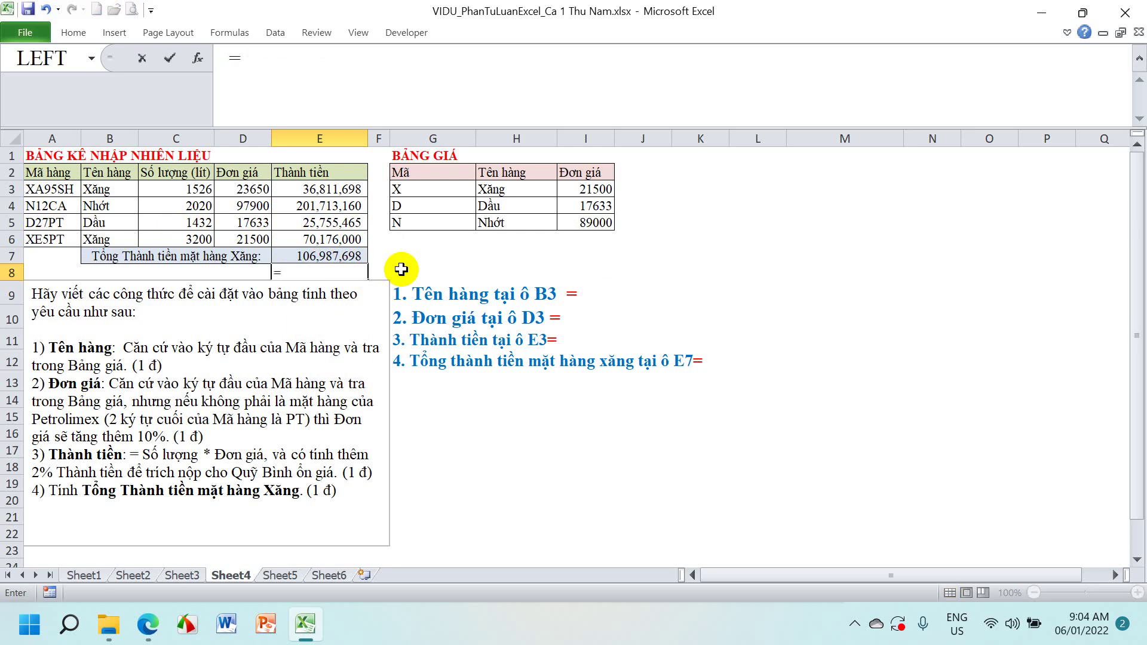
pyautogui.write('SUMIF(')
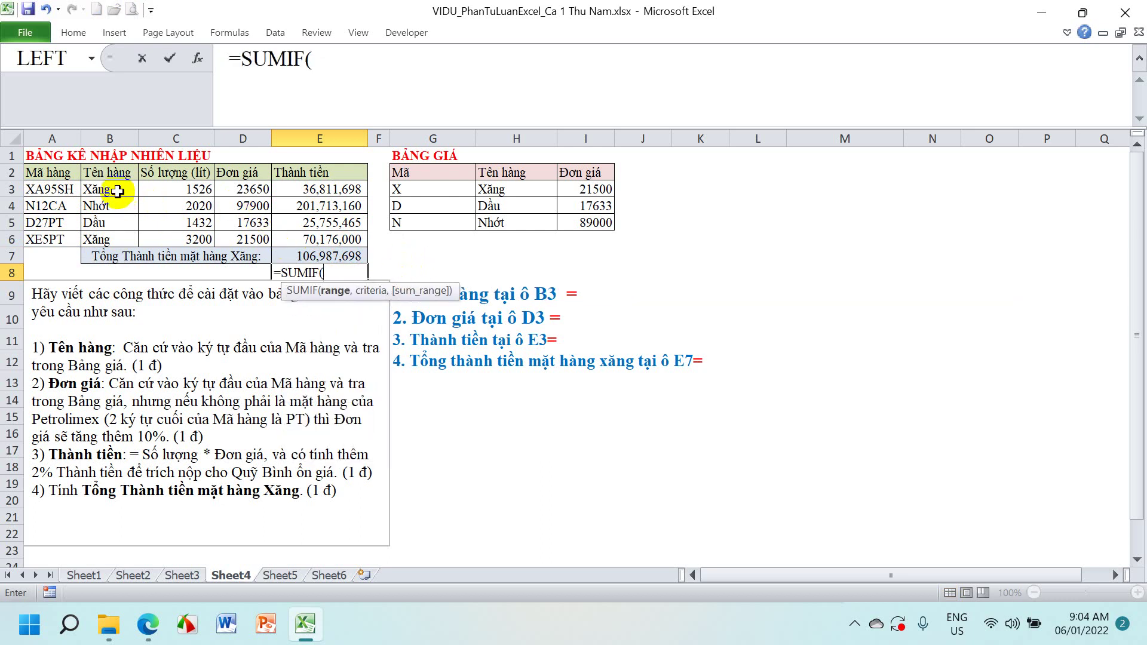
pyautogui.moveTo(117, 190); pyautogui.dragTo(115, 233)
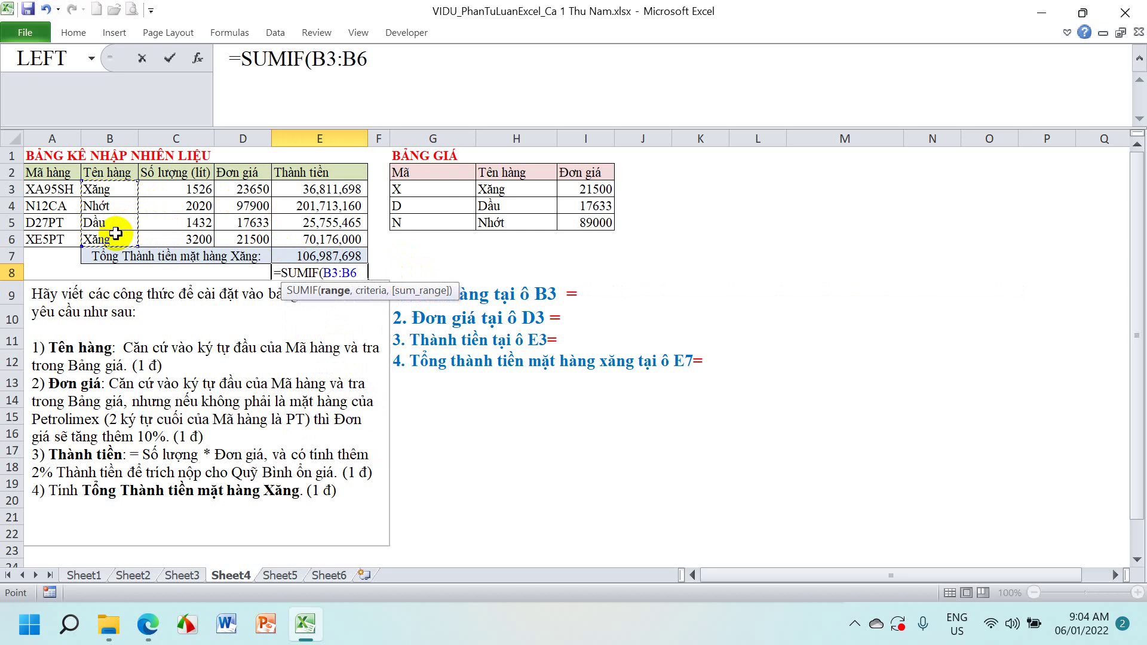
pyautogui.write(',"')
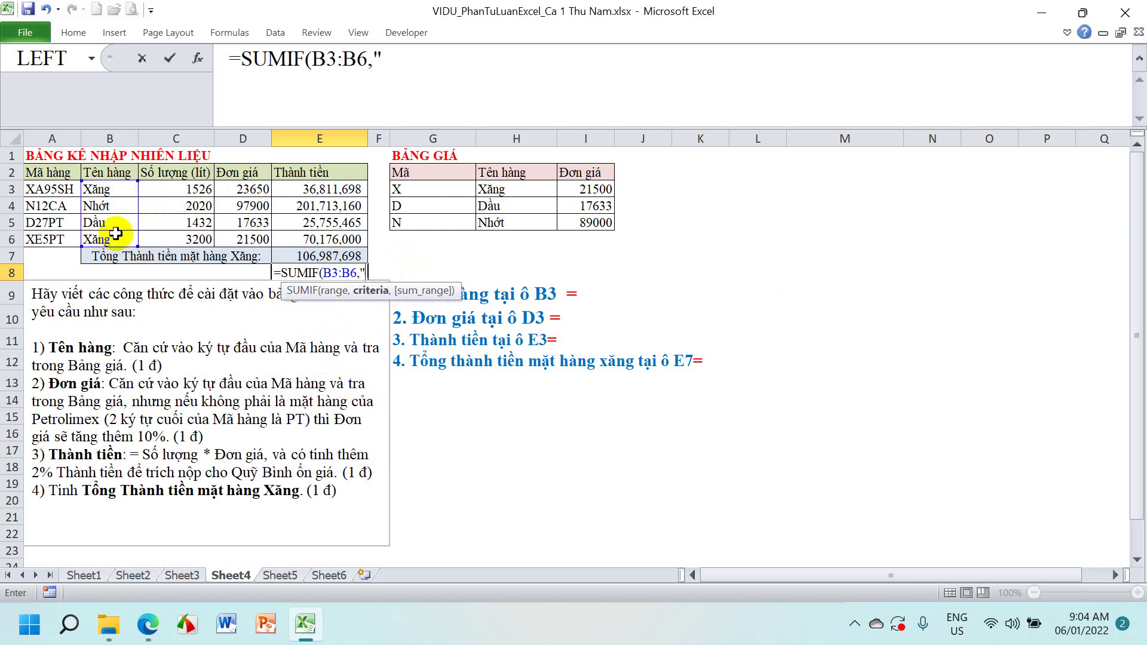
pyautogui.write('Xăng')
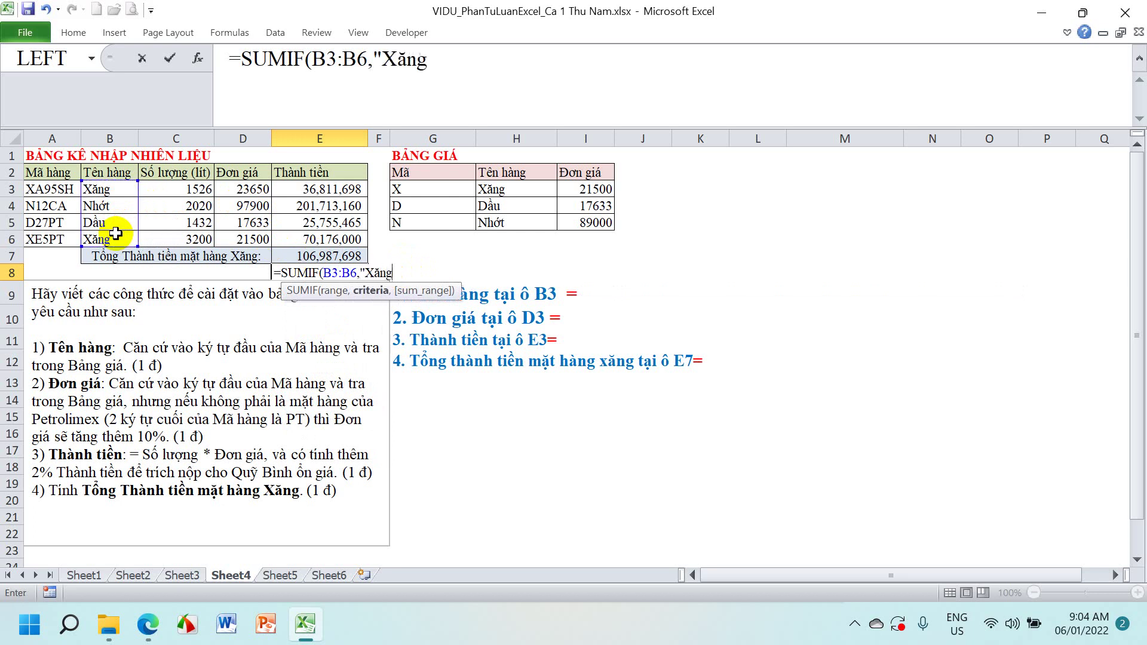
pyautogui.write('"')
pyautogui.write(',')
pyautogui.moveTo(310, 189); pyautogui.dragTo(314, 235)
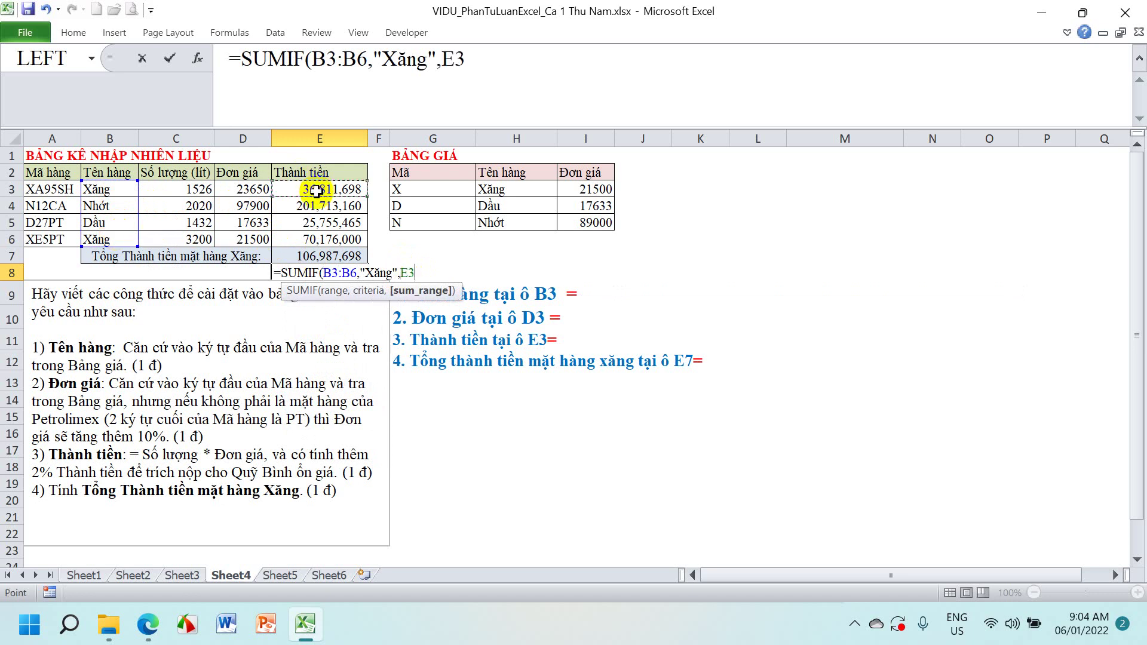
pyautogui.write(')')
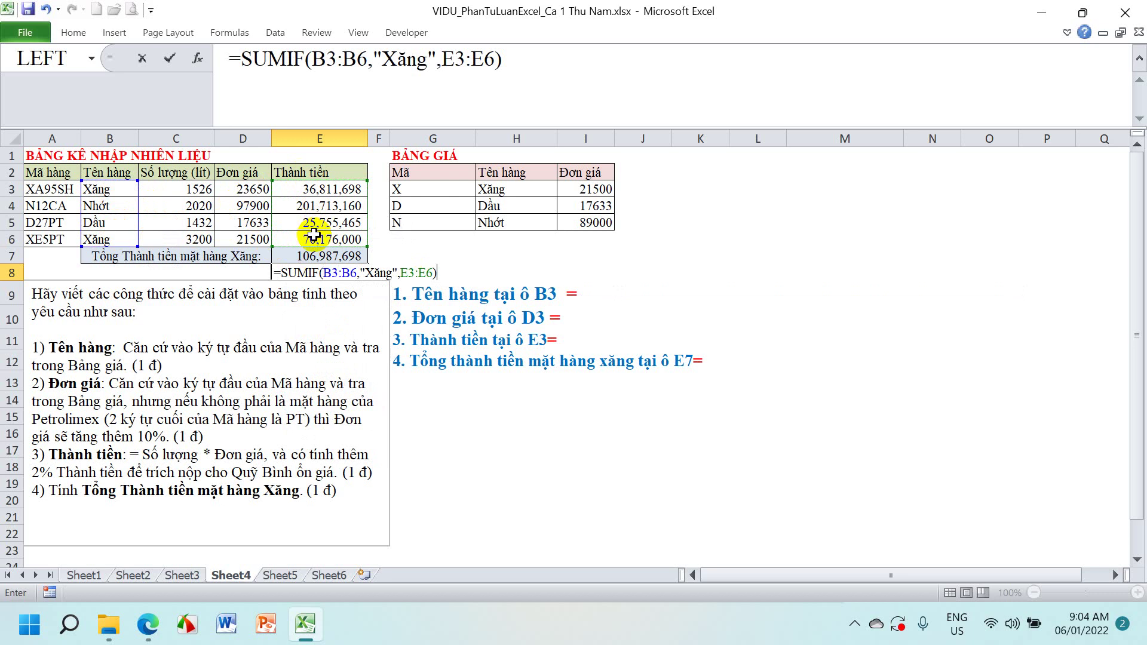
pyautogui.press('Return')
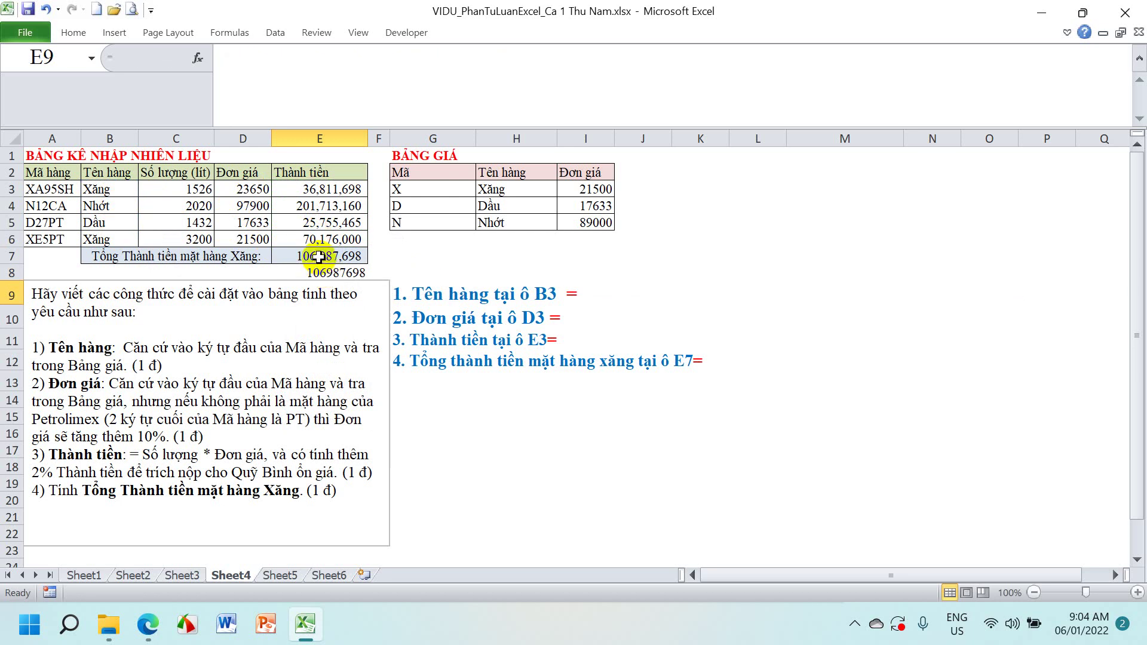
pyautogui.click(318, 256)
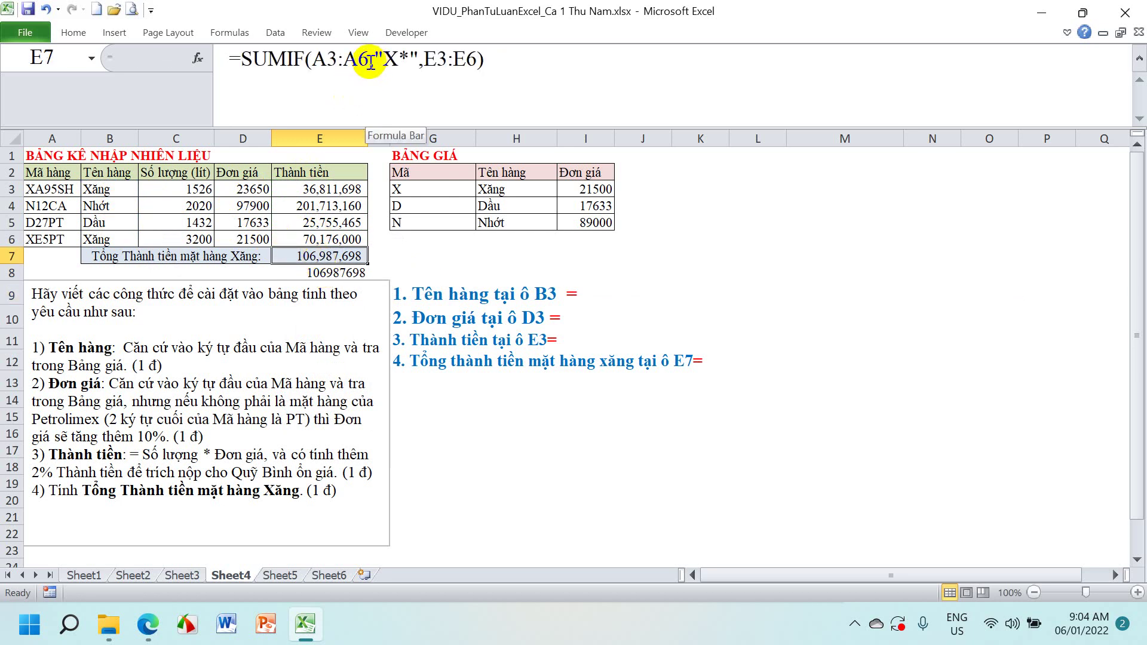